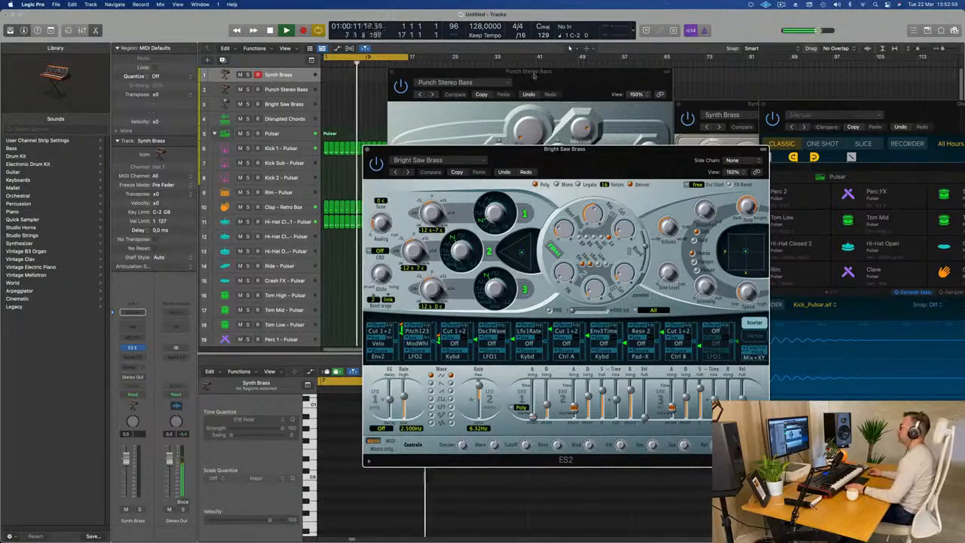
Step: Select the Synth Brass track and reposition the Bright Saw Brass synth window over the arrangement
{"action": "left_click", "coordinate": [286, 77]}
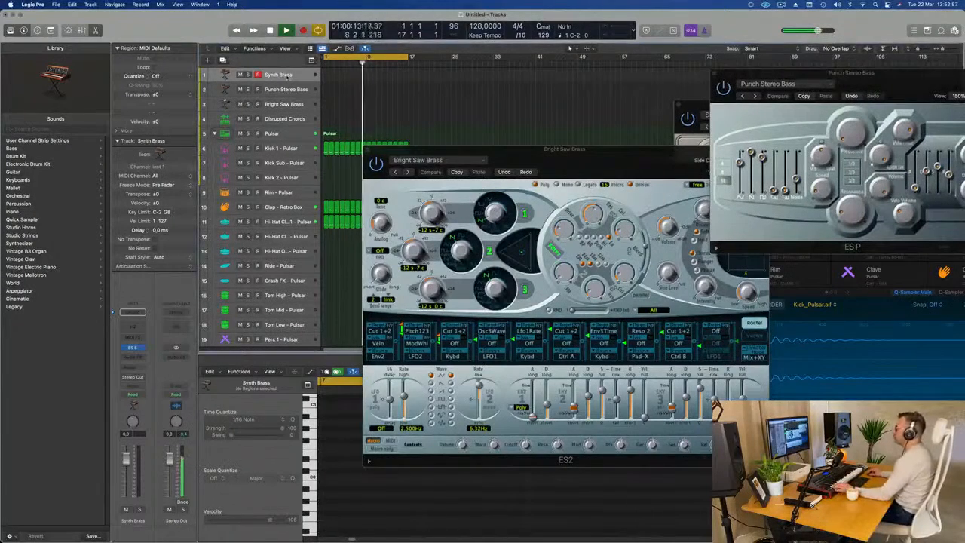
{"action": "left_click_drag", "start_coordinate": [578, 159], "coordinate": [542, 138]}
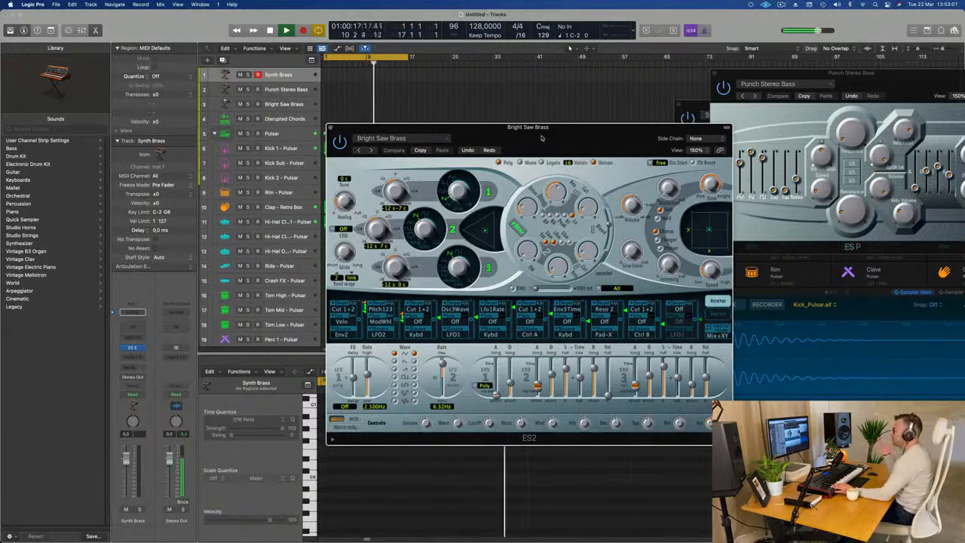
{"action": "left_click_drag", "start_coordinate": [541, 137], "coordinate": [557, 126]}
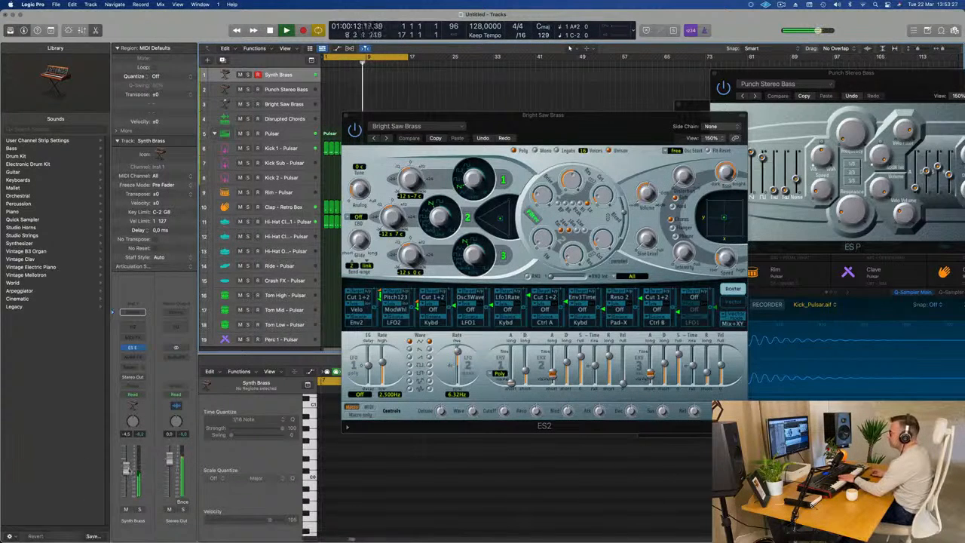
Step: Add a send to Bus 5 on the Synth Brass channel strip
{"action": "left_click", "coordinate": [129, 368]}
{"action": "mouse_move", "coordinate": [139, 379]}
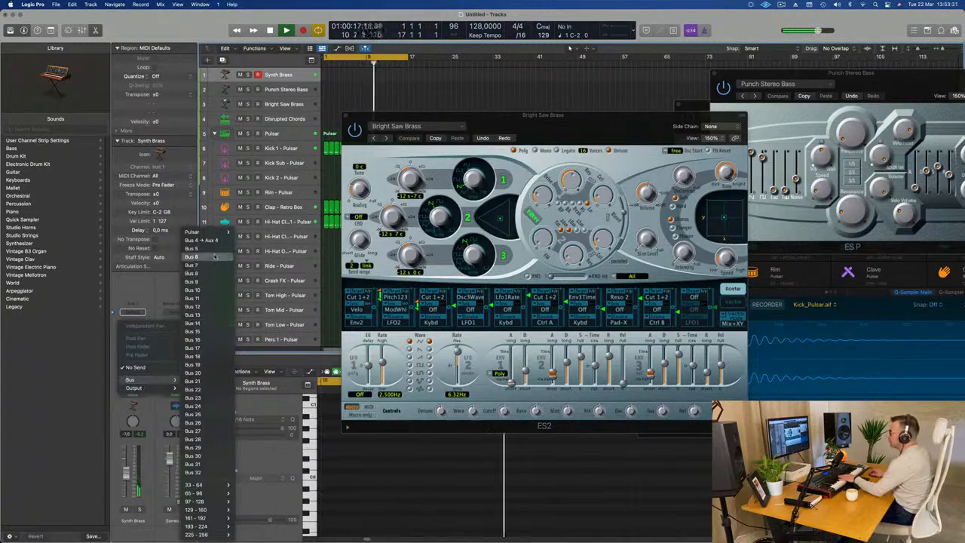
{"action": "left_click", "coordinate": [212, 249]}
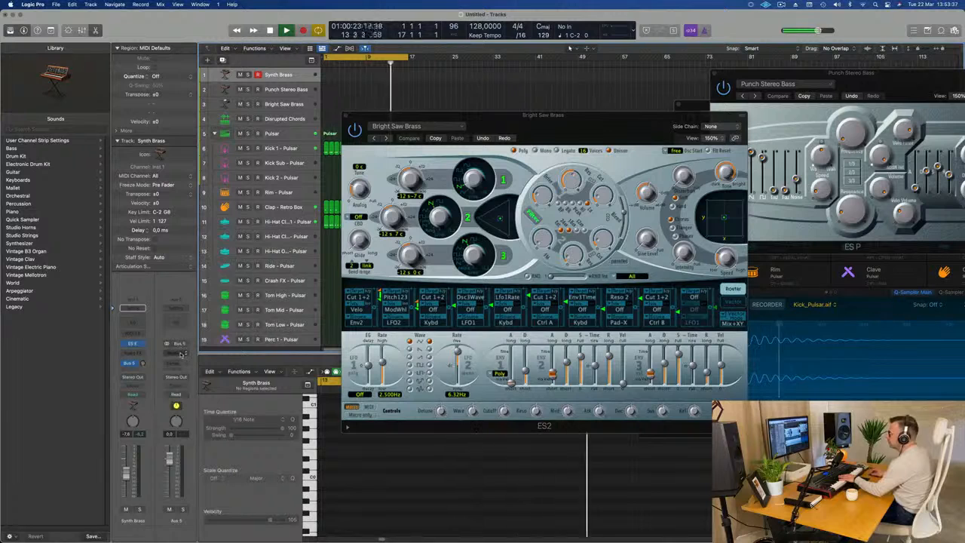
Step: Insert the SilverVerb reverb on the Bus 5 aux channel
{"action": "left_click", "coordinate": [175, 352]}
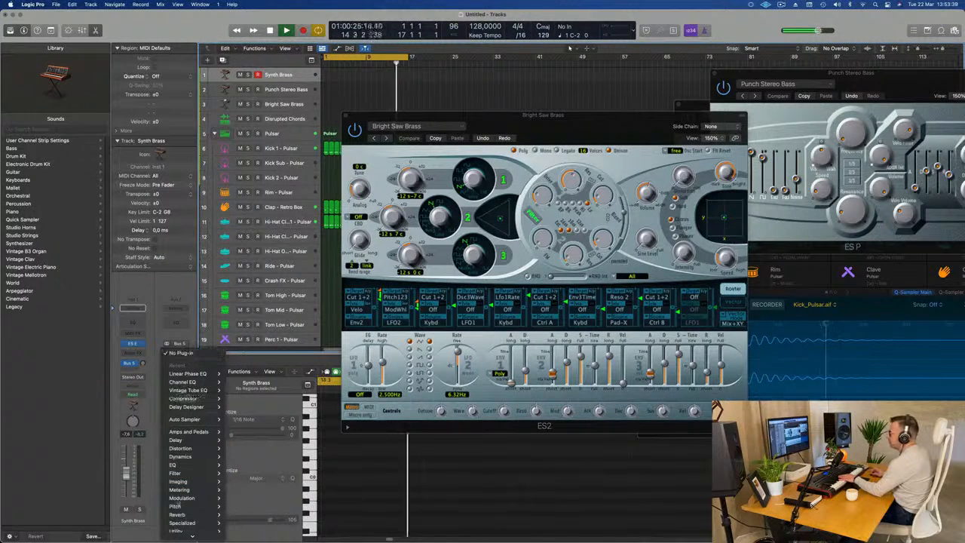
{"action": "mouse_move", "coordinate": [181, 498]}
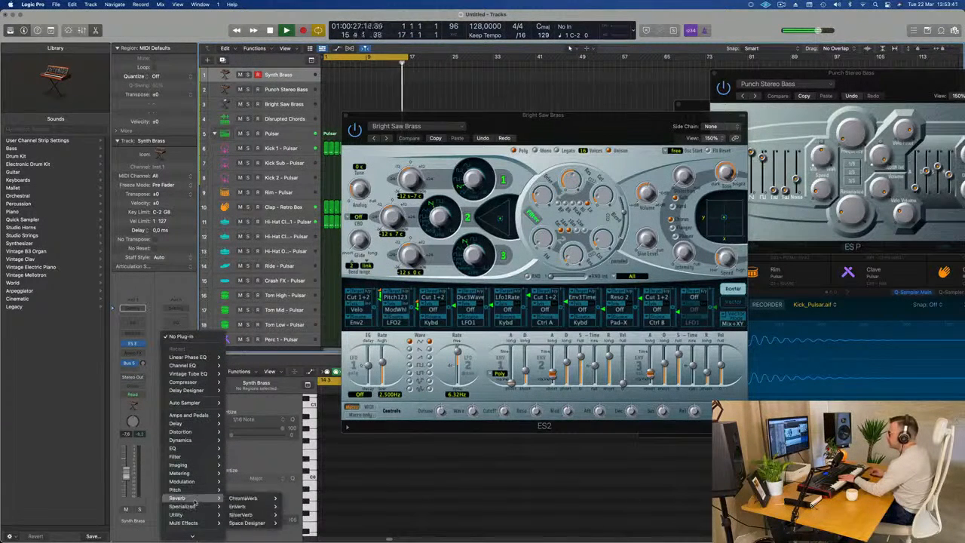
{"action": "mouse_move", "coordinate": [245, 514]}
{"action": "left_click", "coordinate": [292, 514]}
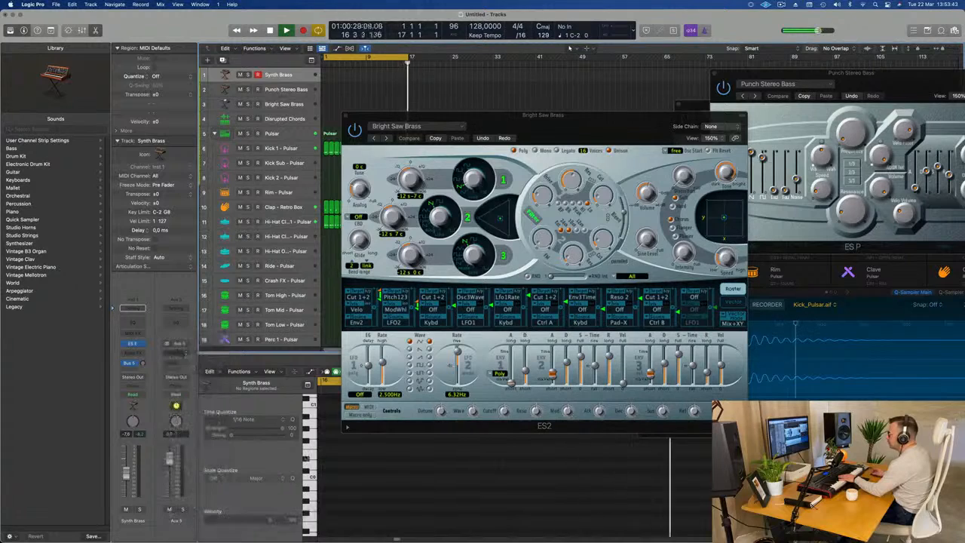
Step: Load the grandiose preset in SilverVerb and raise its wet output to 100%
{"action": "left_click", "coordinate": [401, 117]}
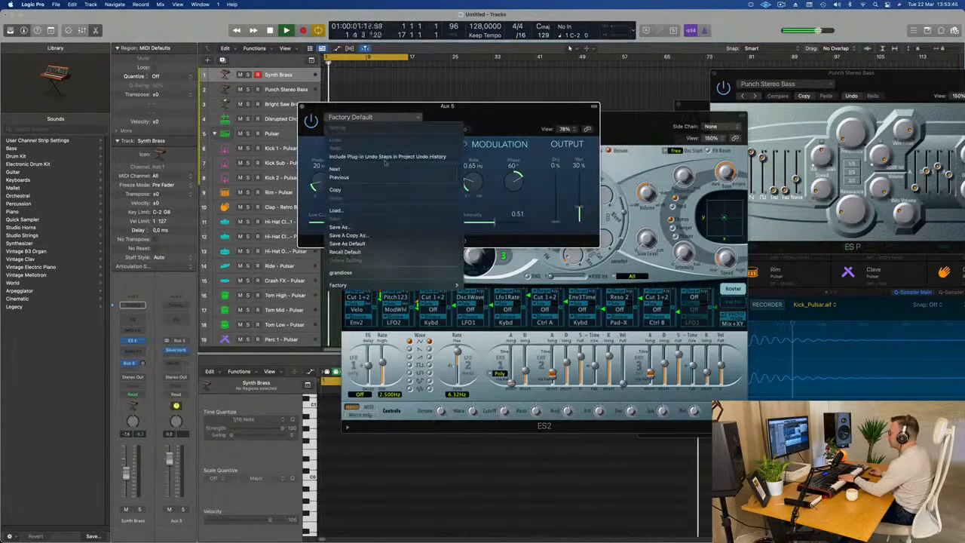
{"action": "left_click", "coordinate": [395, 274]}
{"action": "left_click_drag", "start_coordinate": [580, 202], "coordinate": [582, 171]}
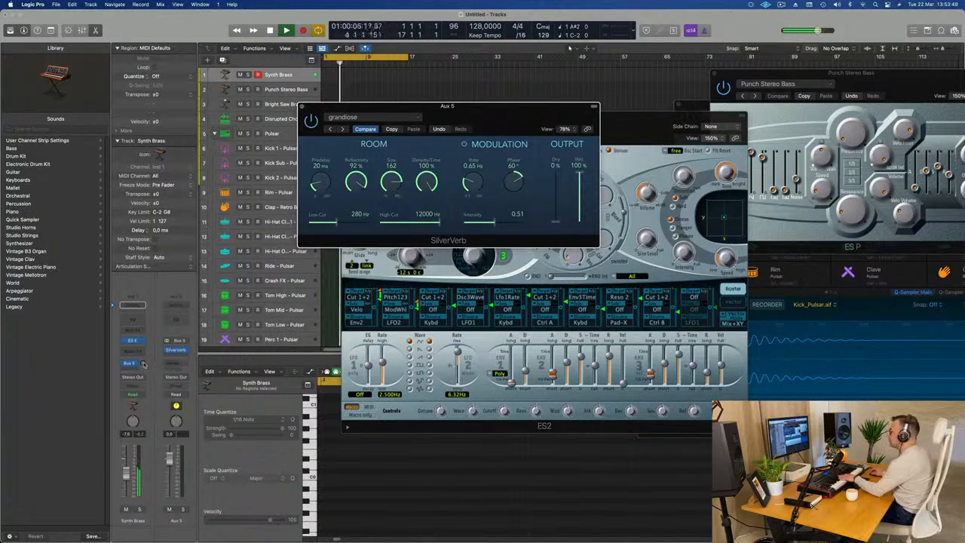
Step: Raise the Synth Brass send level to Bus 5 and move the SilverVerb and Bright Saw Brass windows off the tracks
{"action": "left_click_drag", "start_coordinate": [143, 363], "coordinate": [142, 363]}
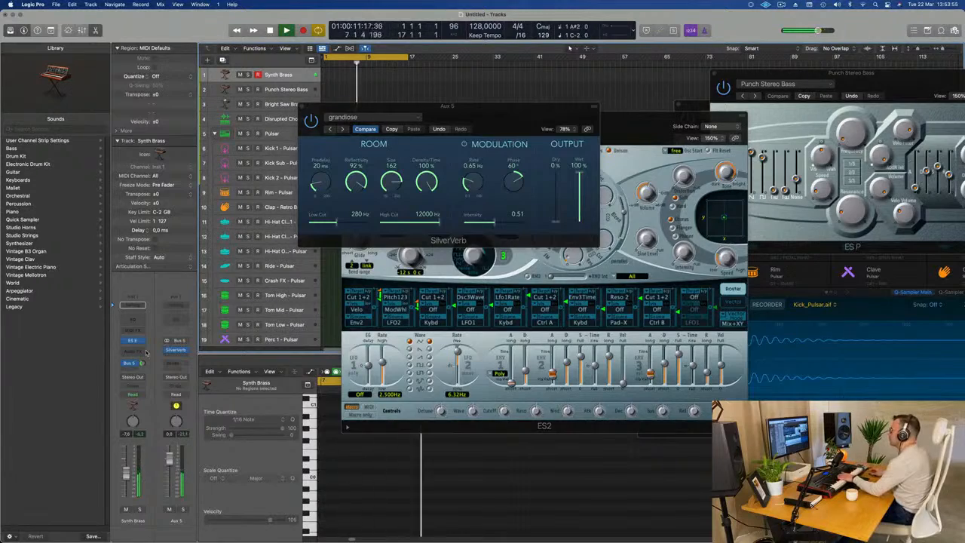
{"action": "left_click_drag", "start_coordinate": [497, 108], "coordinate": [845, 218]}
{"action": "left_click_drag", "start_coordinate": [542, 116], "coordinate": [471, 181]}
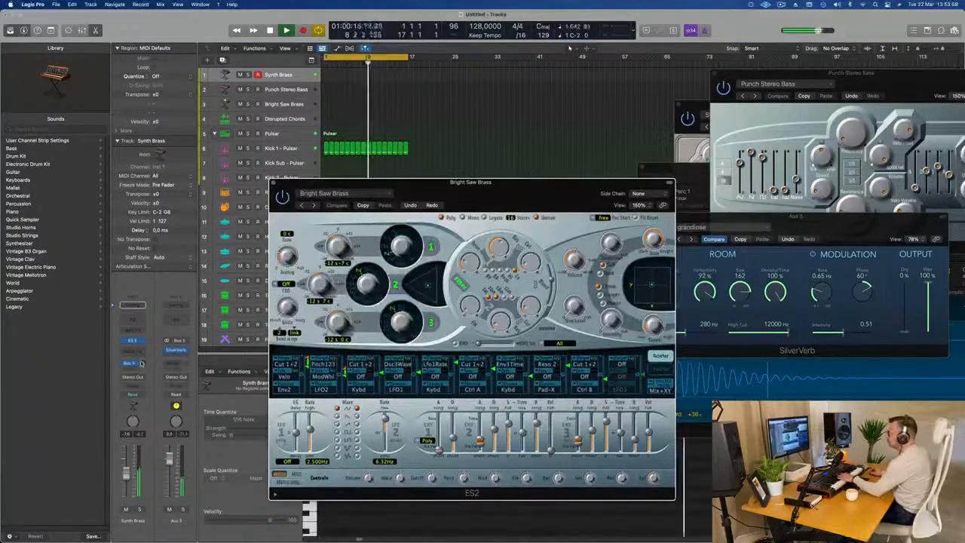
{"action": "left_click_drag", "start_coordinate": [141, 358], "coordinate": [141, 357]}
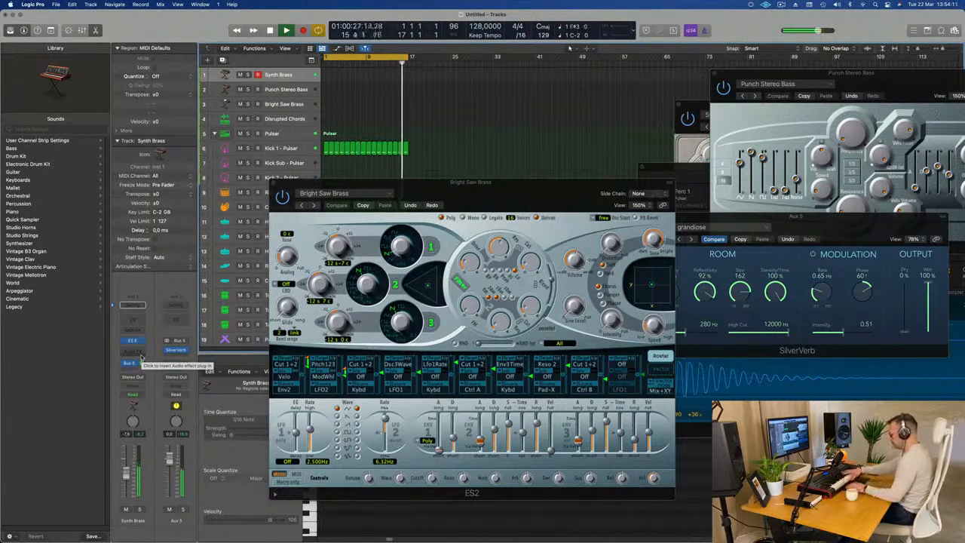
Step: Record a synth melody on the Synth Brass track from bar 1 to about bar 14
{"action": "key", "text": "r"}
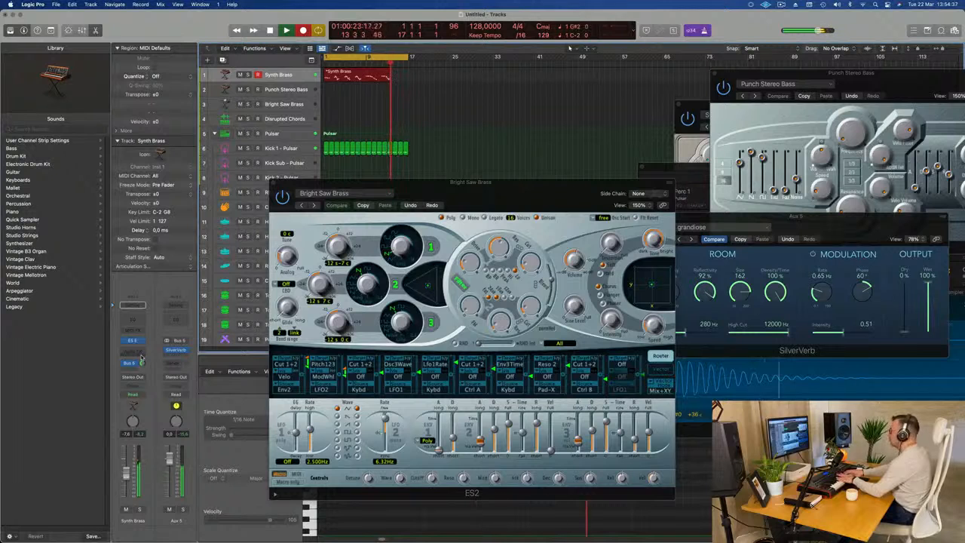
{"action": "key", "text": "space"}
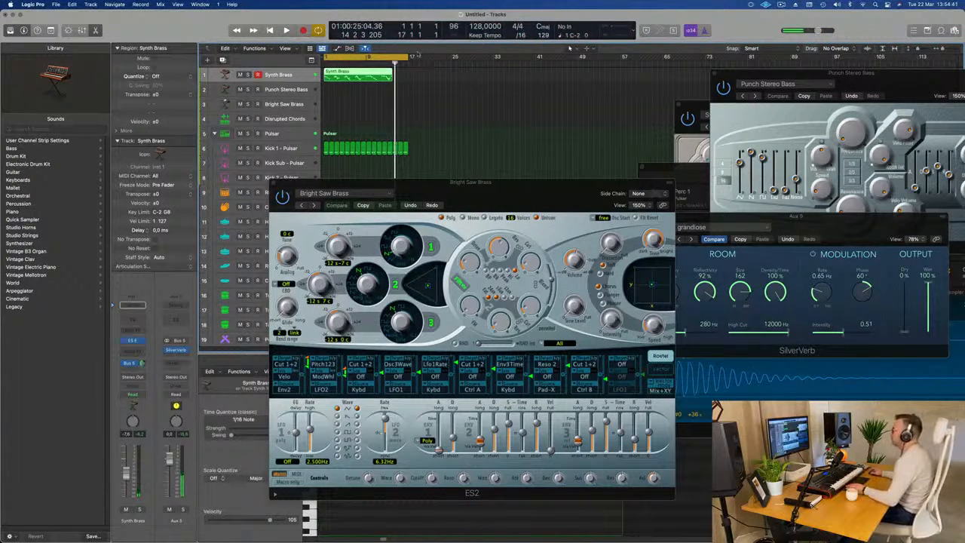
Step: Move the Bright Saw Brass window aside and show the recorded Synth Brass region from bar 1 in the Piano Roll
{"action": "left_click_drag", "start_coordinate": [467, 181], "coordinate": [808, 114]}
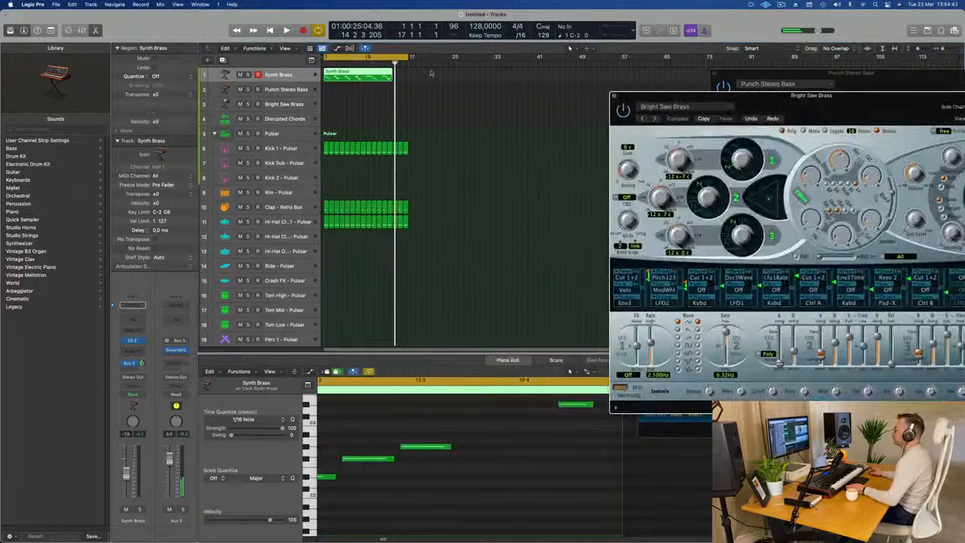
{"action": "left_click", "coordinate": [359, 75]}
{"action": "key", "text": "e"}
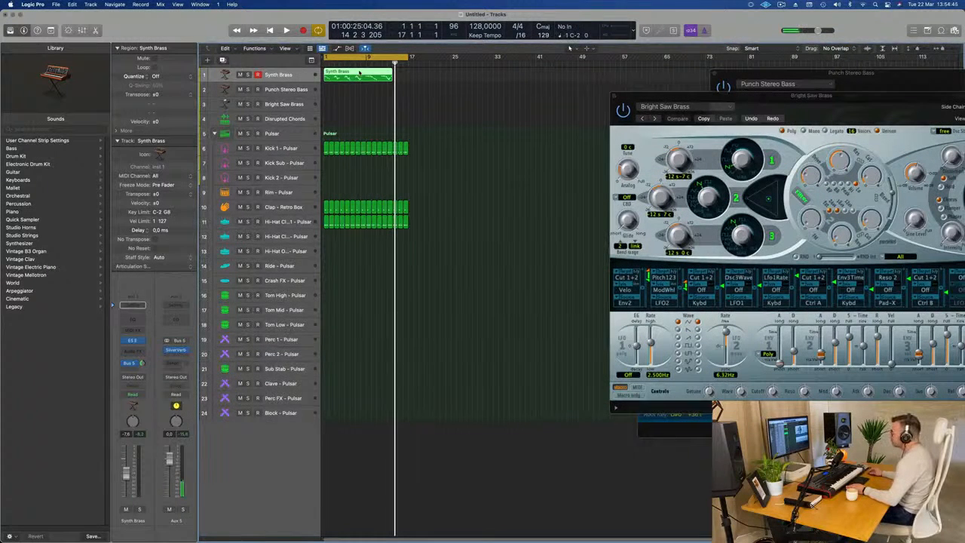
{"action": "key", "text": "e"}
{"action": "scroll", "coordinate": [427, 449], "scroll_direction": "down", "scroll_amount": 10}
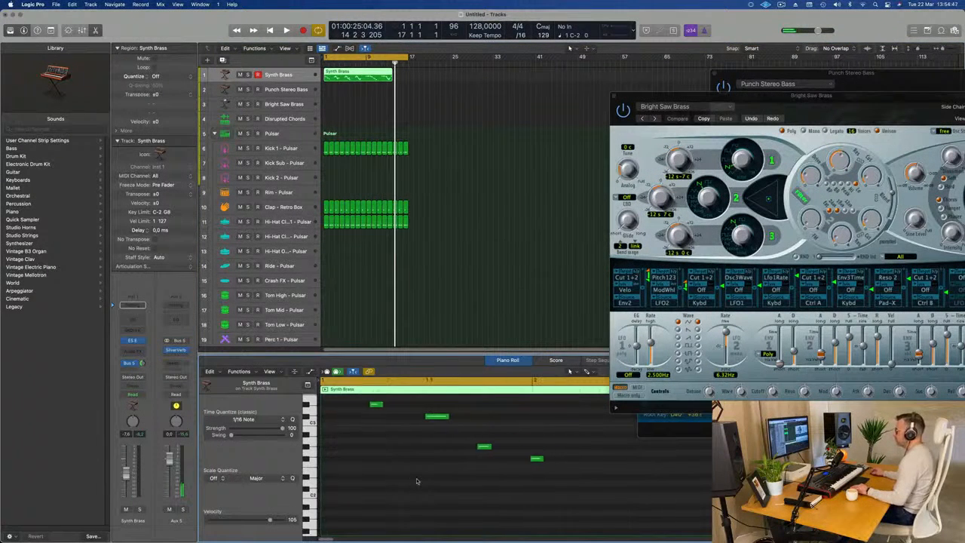
Step: Quantize all notes of the Synth Brass region to 1/16 notes and start playback from the beginning
{"action": "key", "text": "super+a"}
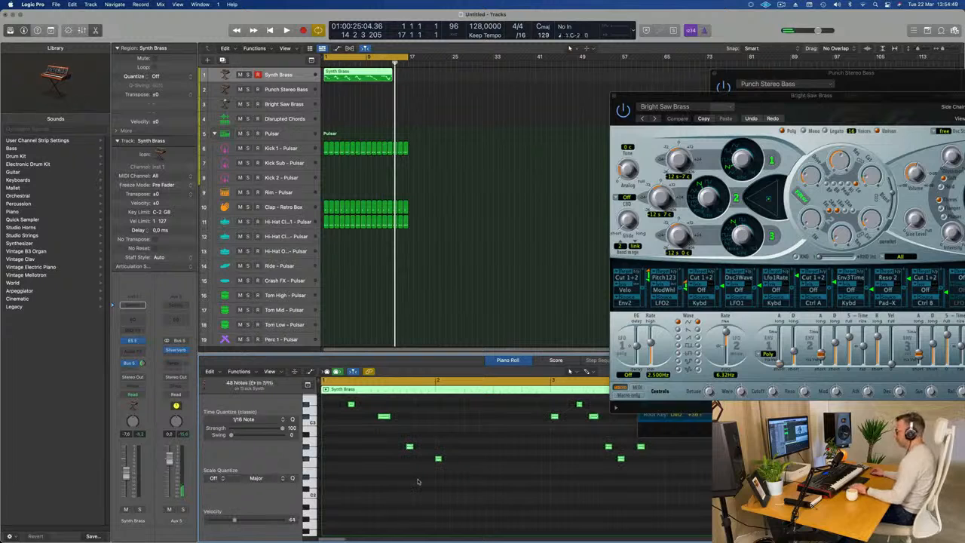
{"action": "key", "text": "Return"}
{"action": "key", "text": "space"}
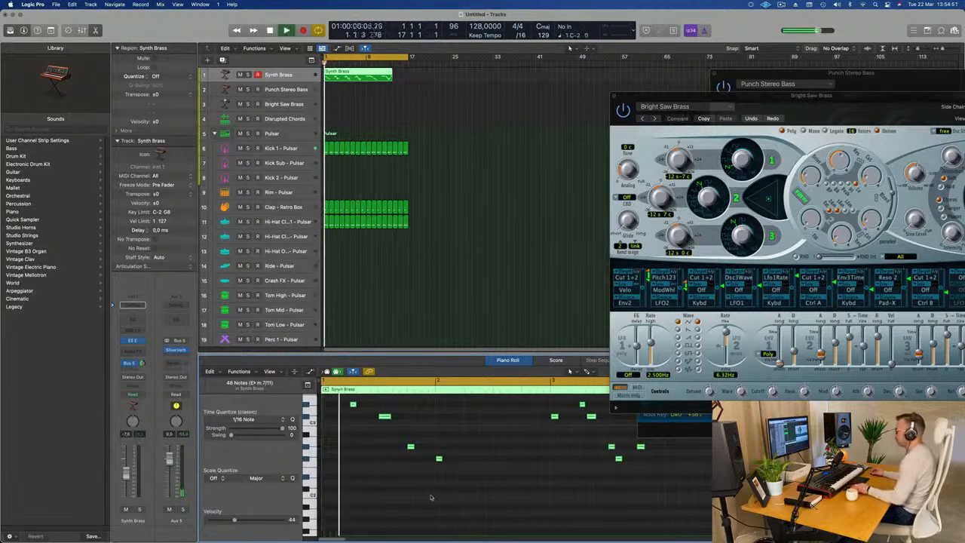
Step: Replay the Synth Brass region from the start and stop in bar 3 to check the quantized timing
{"action": "key", "text": "Return"}
{"action": "left_click", "coordinate": [367, 76]}
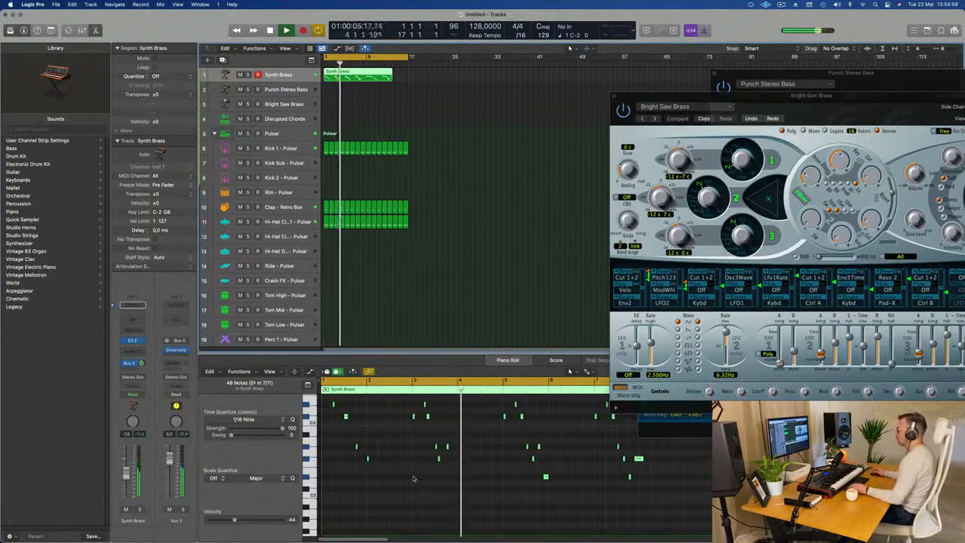
{"action": "scroll", "coordinate": [414, 479], "scroll_direction": "up", "scroll_amount": 5}
{"action": "key", "text": "Return"}
{"action": "scroll", "coordinate": [488, 448], "scroll_direction": "down", "scroll_amount": 1}
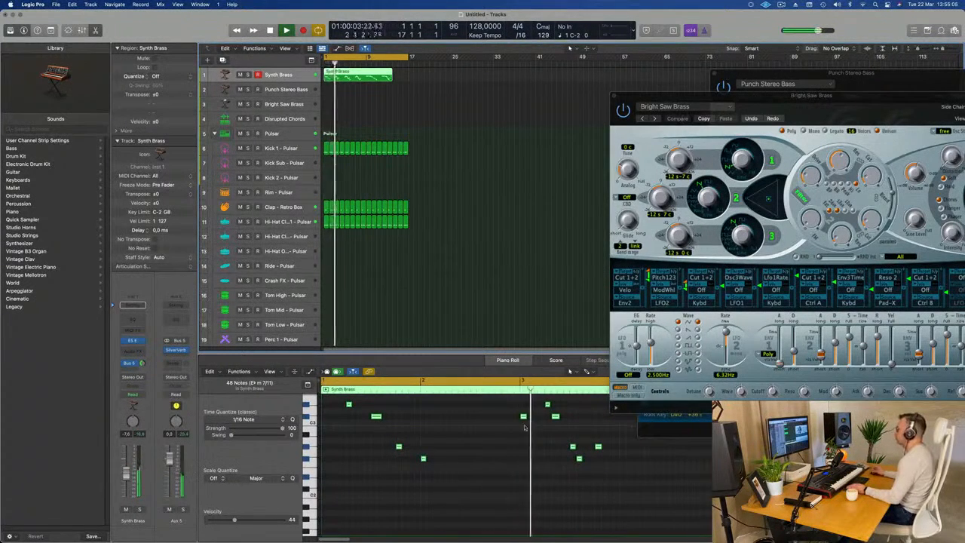
{"action": "key", "text": "space"}
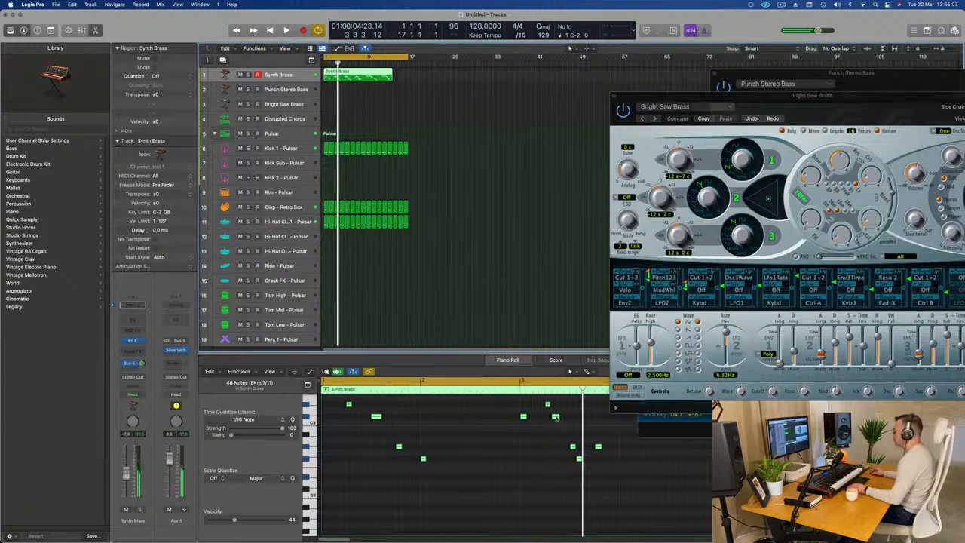
Step: Move the third note of bar 3 one sixteenth later and briefly replay the region
{"action": "left_click", "coordinate": [555, 417]}
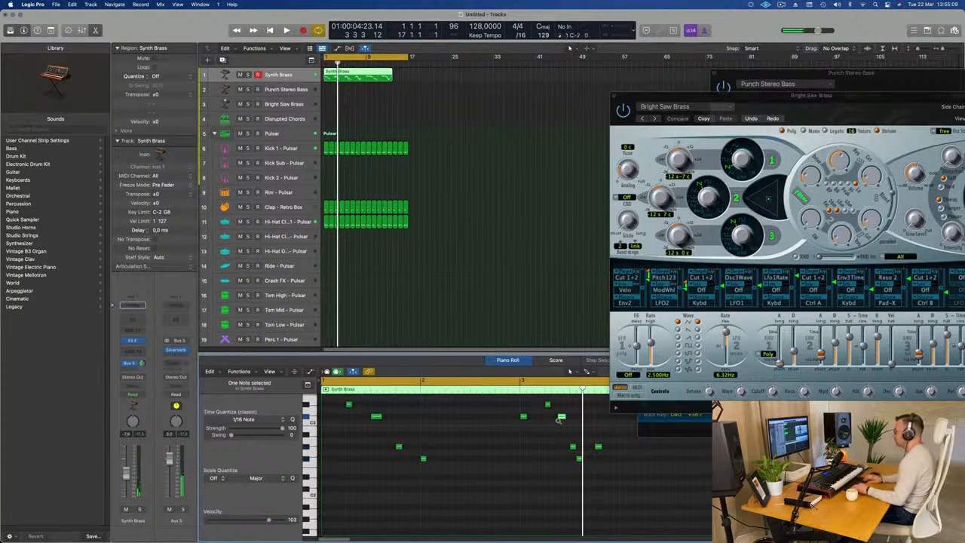
{"action": "key", "text": "space"}
{"action": "key", "text": "space"}
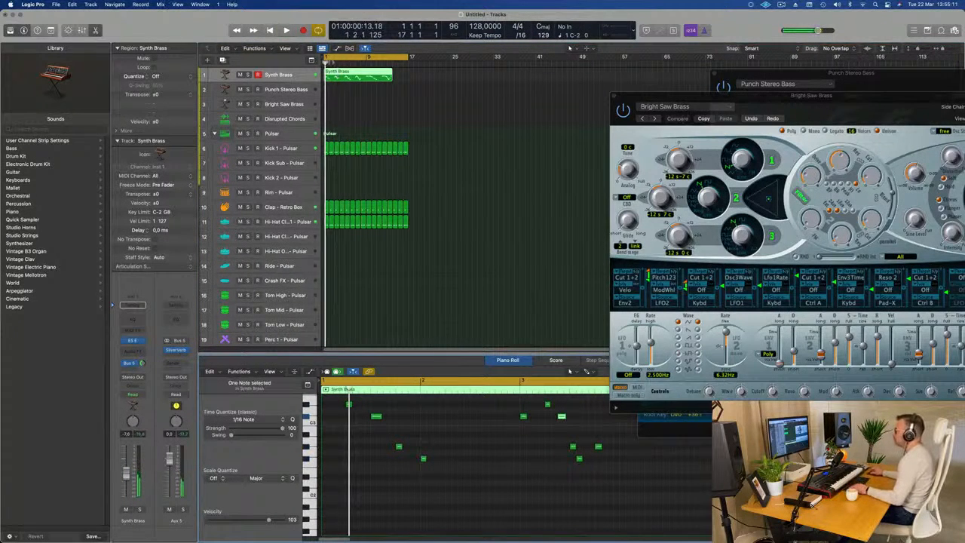
Step: Set the cycle range to start at bar 3 and play it
{"action": "key", "text": "c"}
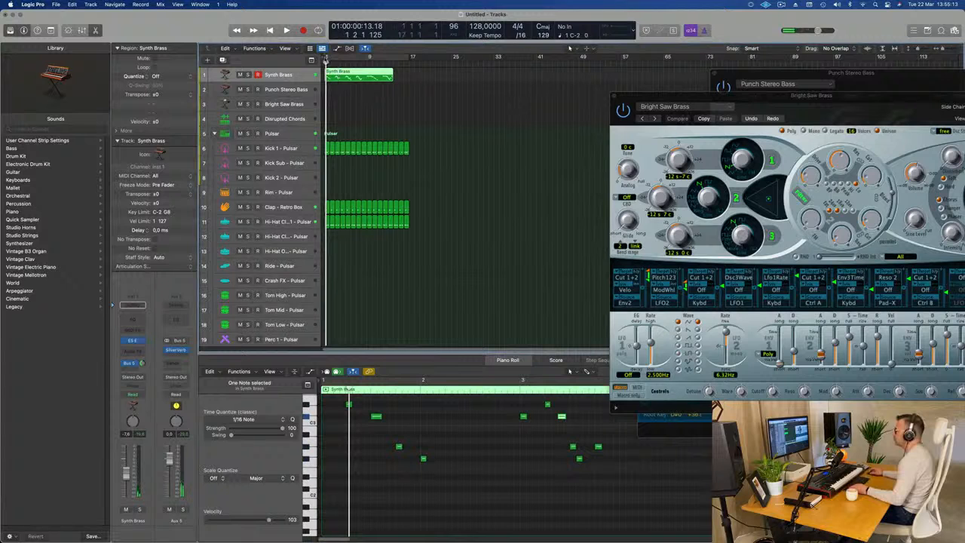
{"action": "key", "text": "c"}
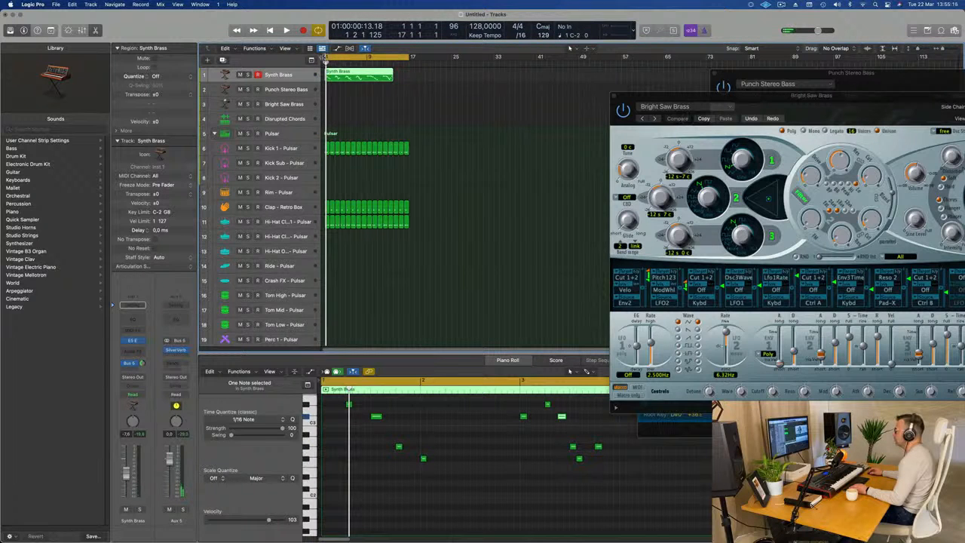
{"action": "key", "text": "super+a"}
{"action": "left_click", "coordinate": [420, 101]}
{"action": "left_click", "coordinate": [362, 75]}
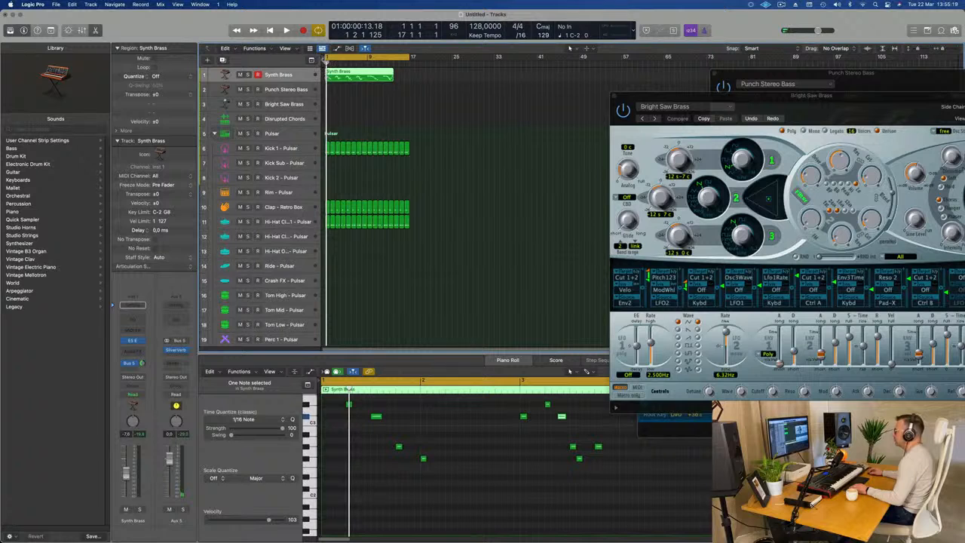
{"action": "left_click_drag", "start_coordinate": [329, 57], "coordinate": [338, 58]}
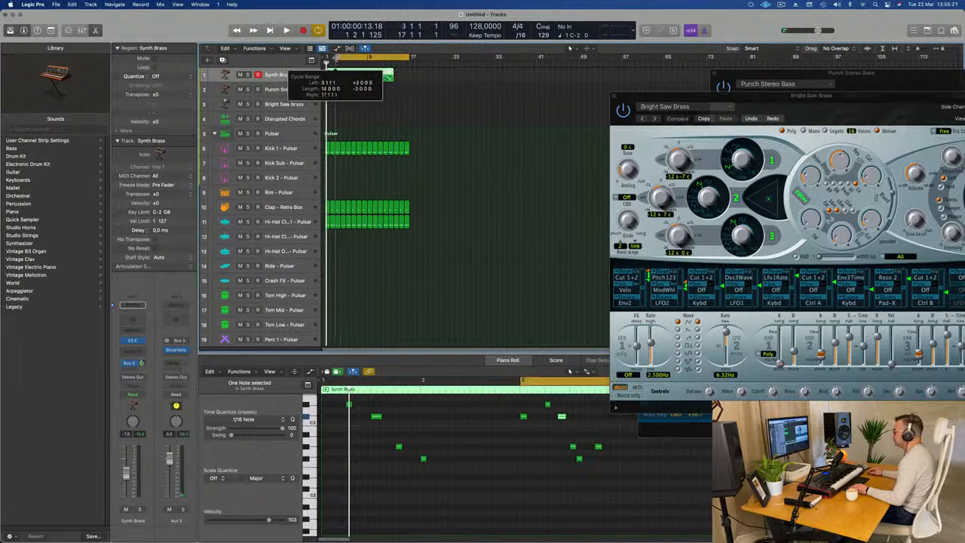
{"action": "key", "text": "space"}
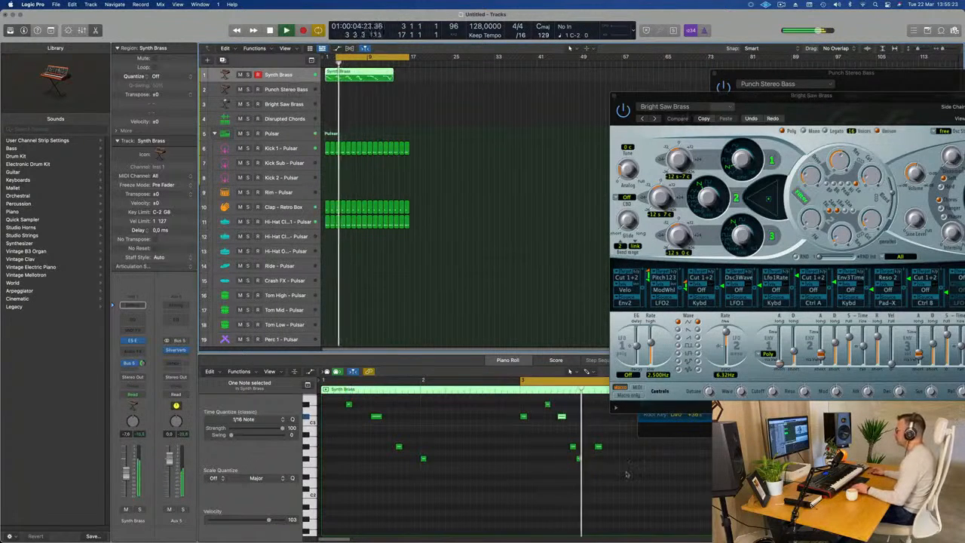
Step: Shift the last three notes of bar 3 one sixteenth later and play the result
{"action": "key", "text": "space"}
{"action": "key", "text": "space"}
{"action": "scroll", "coordinate": [637, 454], "scroll_direction": "right", "scroll_amount": 3}
{"action": "key", "text": "space"}
{"action": "left_click_drag", "start_coordinate": [506, 438], "coordinate": [570, 468]}
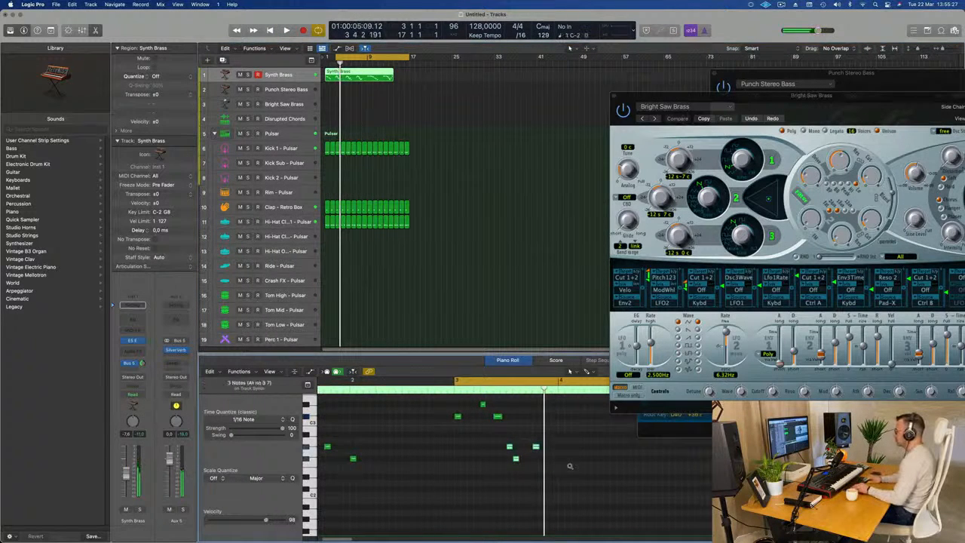
{"action": "key", "text": "space"}
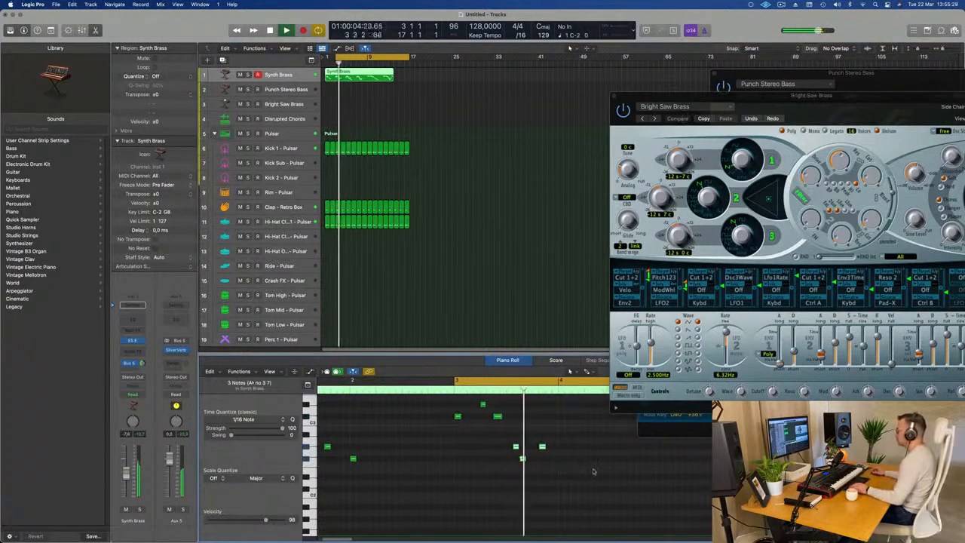
{"action": "key", "text": "space"}
Step: Move the fourth note of bar 3 one sixteenth earlier and replay the cycle
{"action": "left_click", "coordinate": [517, 452]}
{"action": "key", "text": "space"}
{"action": "key", "text": "space"}
{"action": "left_click_drag", "start_coordinate": [516, 447], "coordinate": [514, 449]}
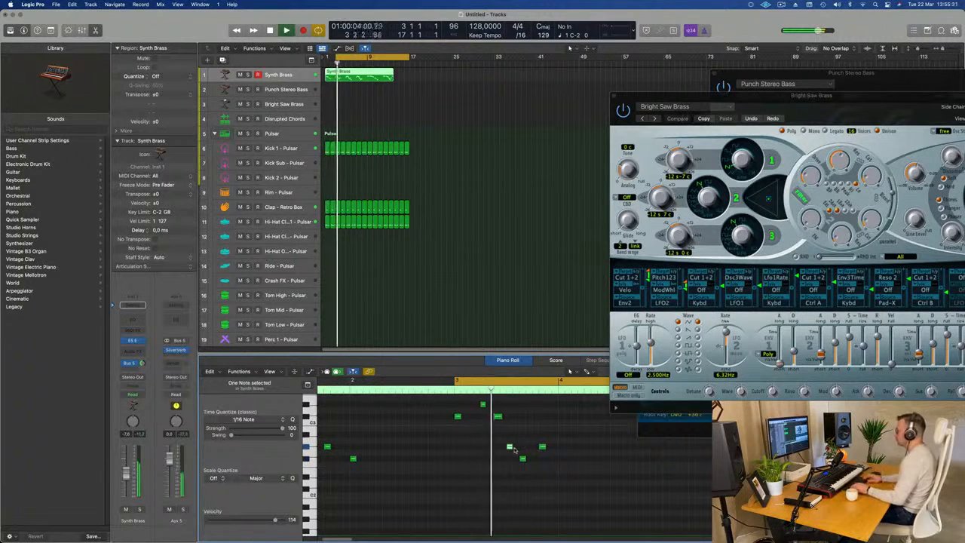
{"action": "key", "text": "space"}
{"action": "key", "text": "space"}
Step: Move the last note of bar 3 one sixteenth earlier and replay the cycle
{"action": "left_click", "coordinate": [543, 447]}
{"action": "key", "text": "space"}
{"action": "key", "text": "space"}
Step: Play the cycle repeatedly from bar 3 and examine the note timing in bars 3 to 5
{"action": "scroll", "coordinate": [556, 454], "scroll_direction": "down", "scroll_amount": 5}
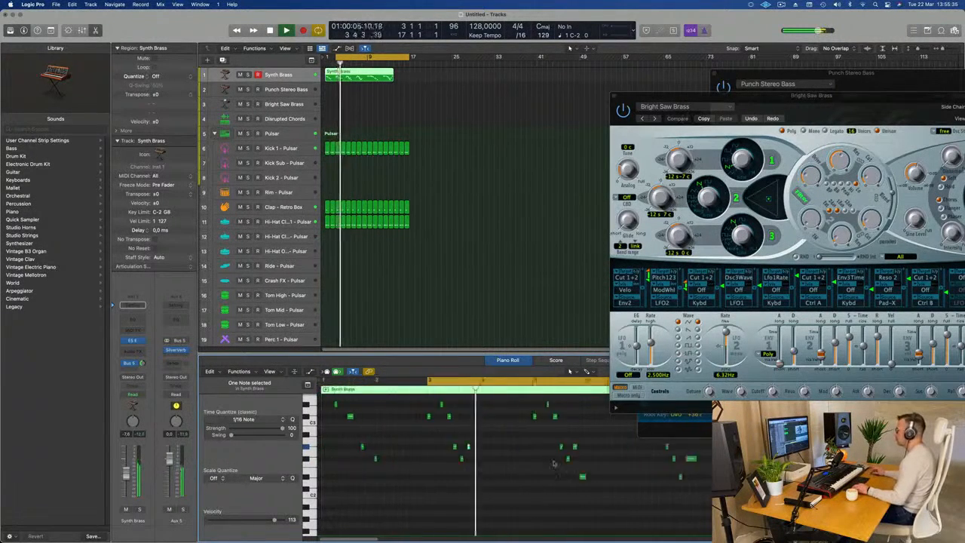
{"action": "scroll", "coordinate": [556, 454], "scroll_direction": "right", "scroll_amount": 2}
{"action": "key", "text": "space"}
{"action": "key", "text": "space"}
{"action": "scroll", "coordinate": [400, 438], "scroll_direction": "up", "scroll_amount": 5}
{"action": "key", "text": "space"}
{"action": "key", "text": "space"}
{"action": "key", "text": "space"}
{"action": "key", "text": "space"}
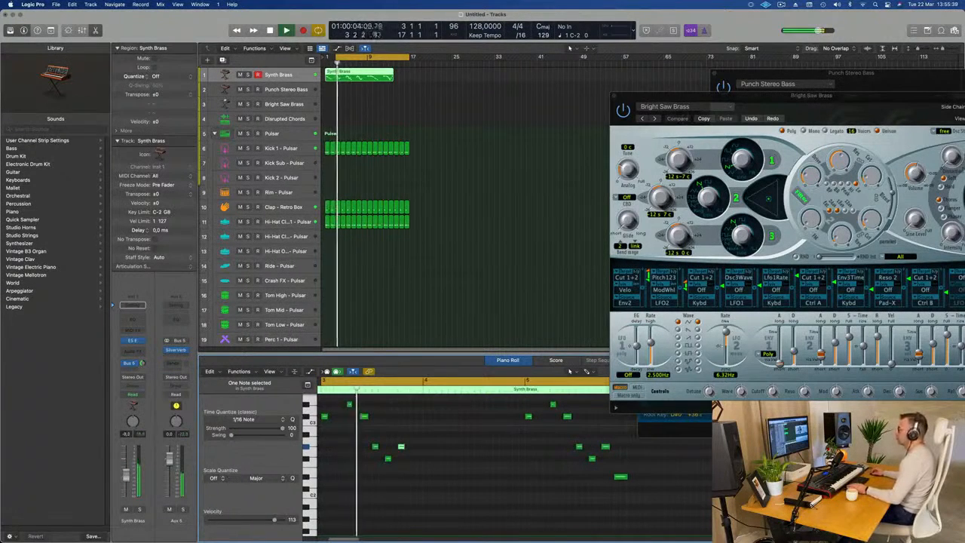
Step: Play the Synth Brass melody through and examine the note timing in bars 10 to 13
{"action": "scroll", "coordinate": [442, 478], "scroll_direction": "down", "scroll_amount": 2}
{"action": "scroll", "coordinate": [638, 482], "scroll_direction": "right", "scroll_amount": 3}
{"action": "scroll", "coordinate": [638, 482], "scroll_direction": "right", "scroll_amount": 2}
{"action": "scroll", "coordinate": [567, 475], "scroll_direction": "left", "scroll_amount": 1}
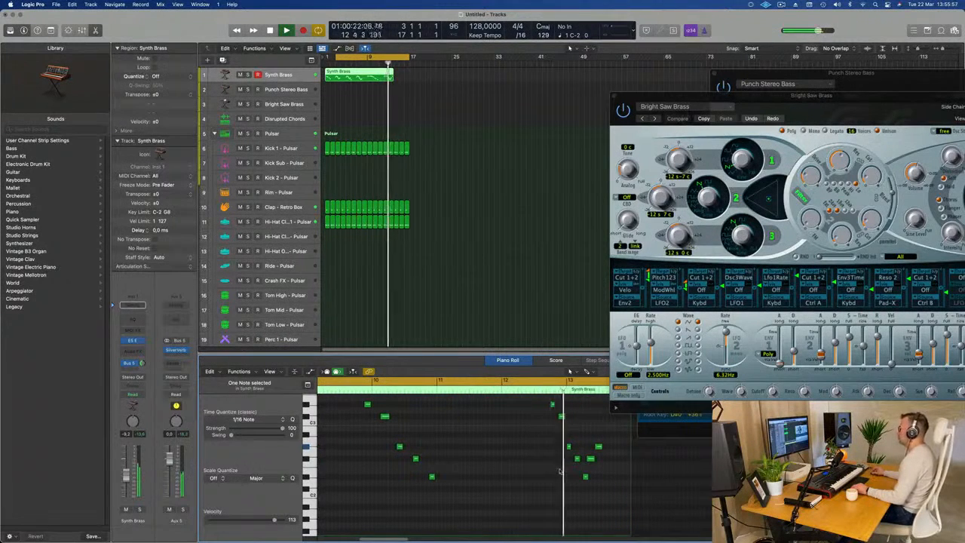
{"action": "key", "text": "space"}
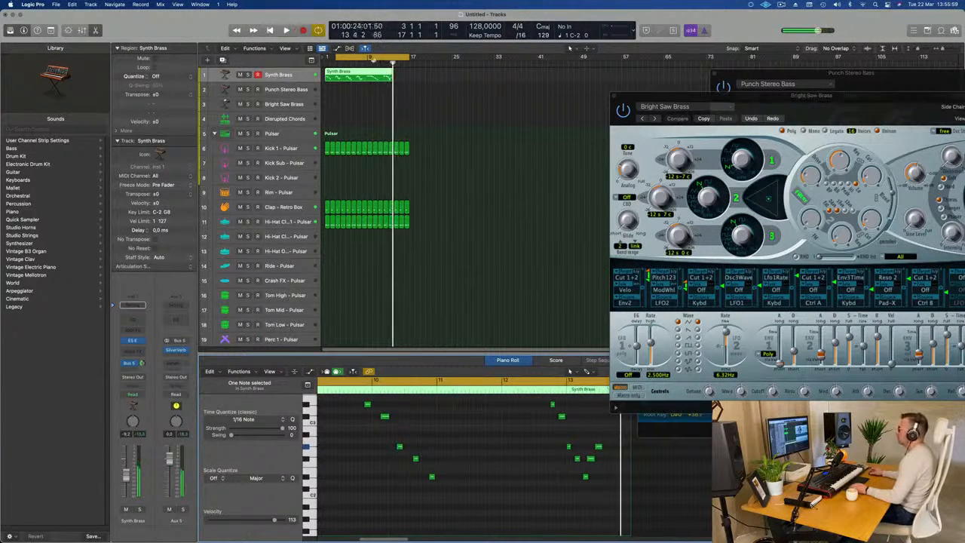
Step: Shorten the cycle range to start at bar 9 and play it to examine the notes in bars 9 to 12
{"action": "left_click_drag", "start_coordinate": [334, 57], "coordinate": [369, 57]}
{"action": "key", "text": "space"}
{"action": "scroll", "coordinate": [456, 502], "scroll_direction": "down", "scroll_amount": 3}
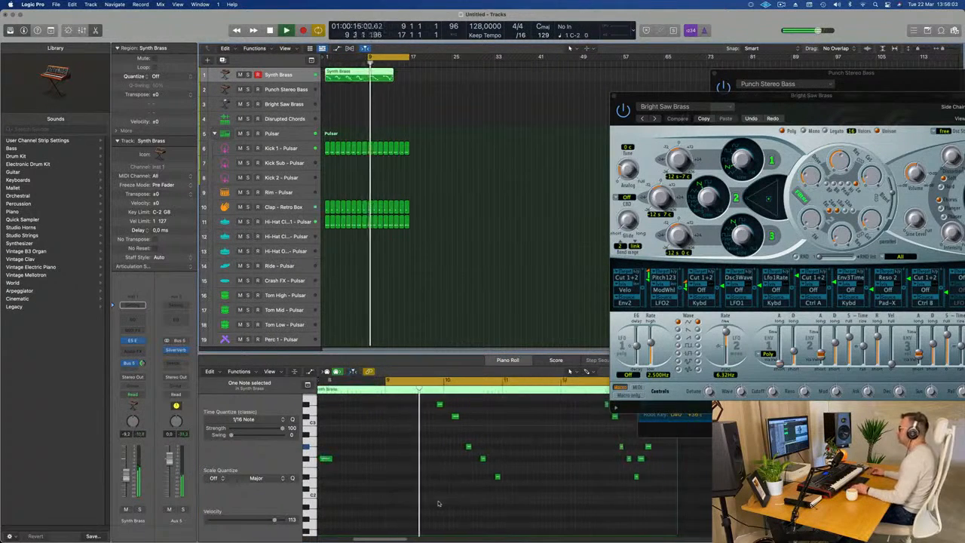
{"action": "scroll", "coordinate": [515, 502], "scroll_direction": "up", "scroll_amount": 5}
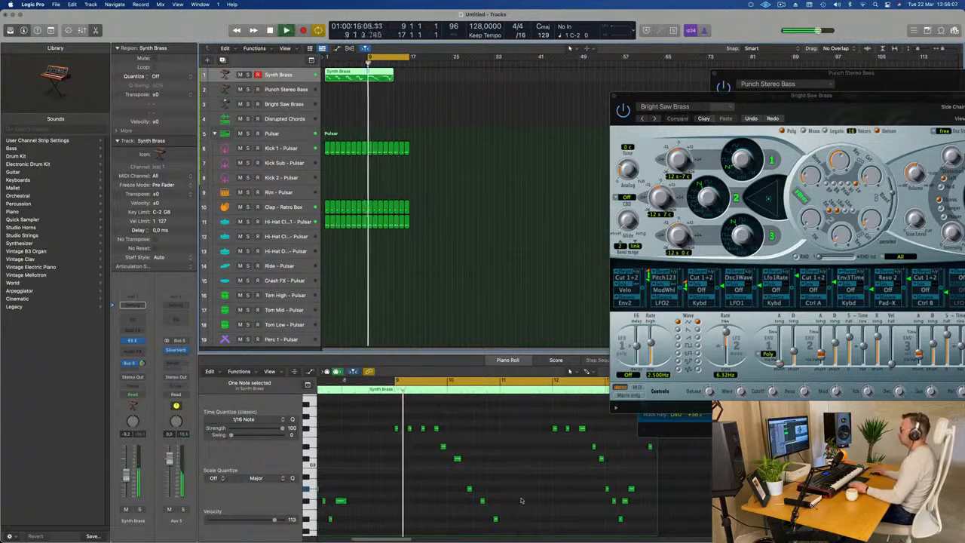
{"action": "scroll", "coordinate": [521, 485], "scroll_direction": "up", "scroll_amount": 2}
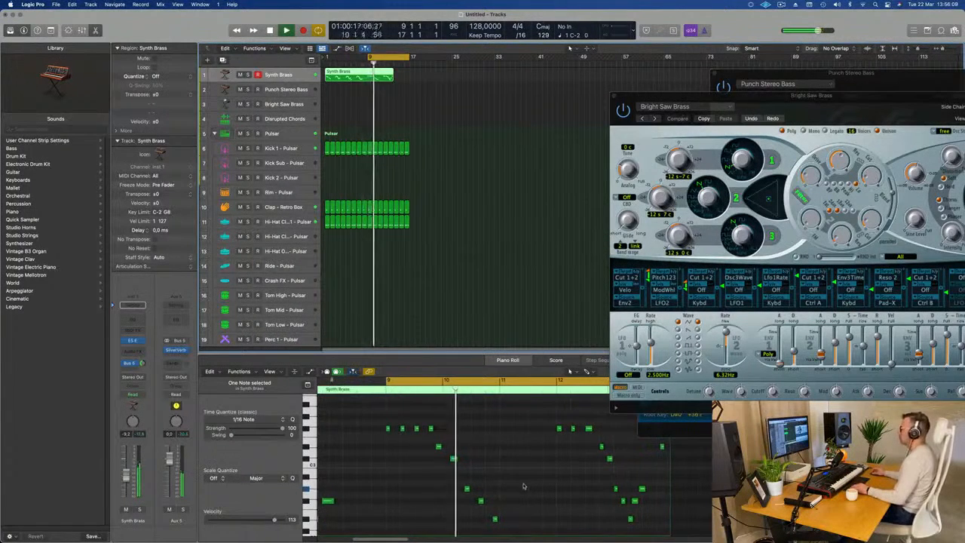
{"action": "scroll", "coordinate": [527, 486], "scroll_direction": "down", "scroll_amount": 2}
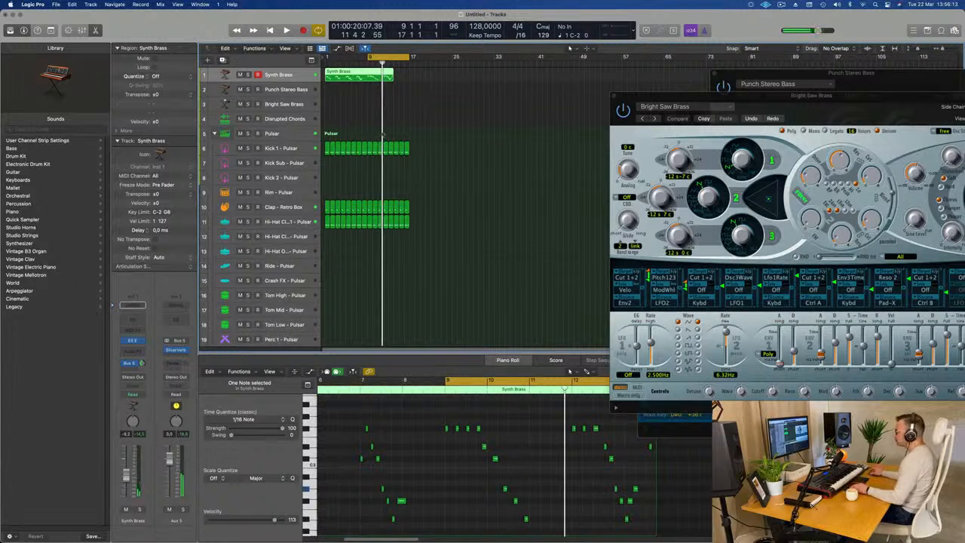
Step: Split the Synth Brass region at bar 9 and delete the part before the split
{"action": "left_click", "coordinate": [350, 79]}
{"action": "key", "text": "Delete"}
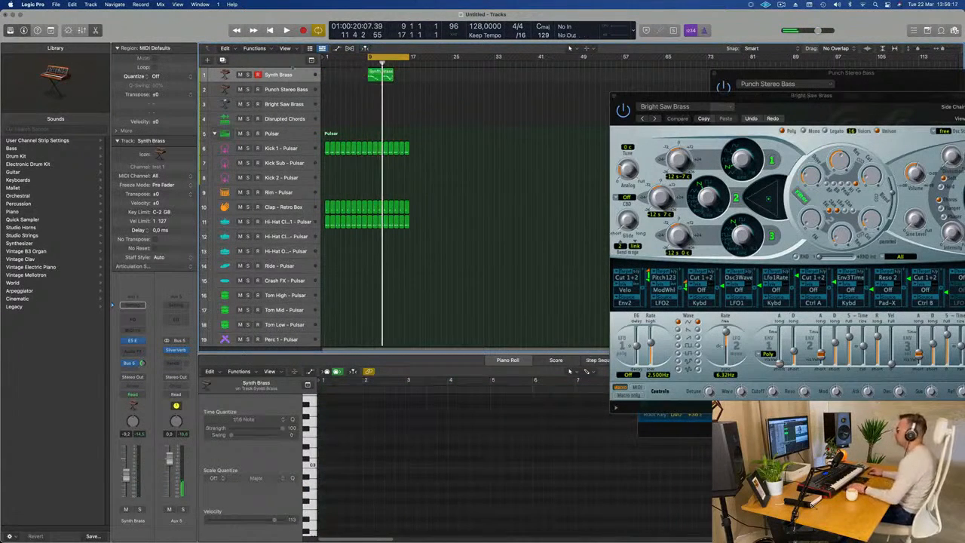
{"action": "key", "text": "super+Right"}
{"action": "key", "text": "super+Right"}
{"action": "key", "text": "super+Right"}
{"action": "key", "text": "super+Right"}
{"action": "key", "text": "super+Right"}
{"action": "key", "text": "super+Right"}
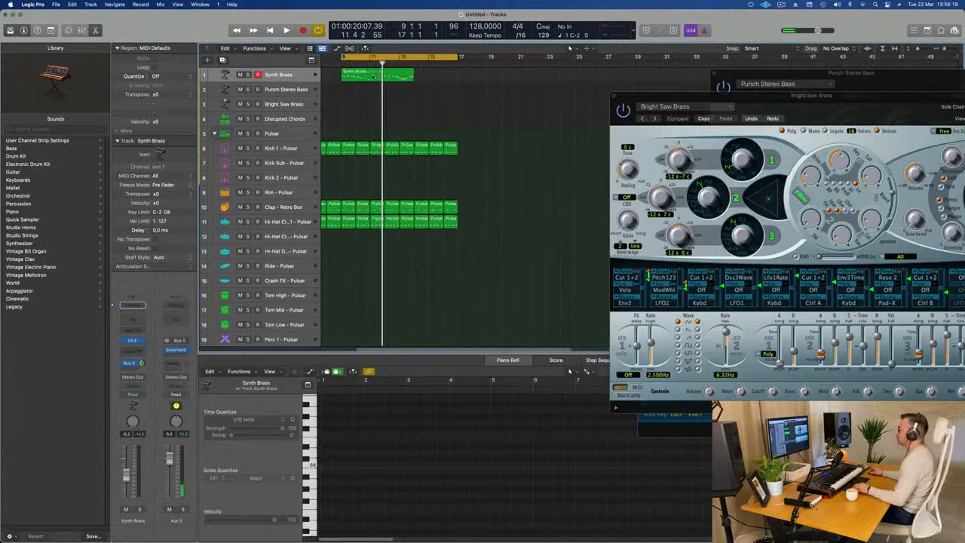
Step: Undo the deletion of the first Synth Brass part
{"action": "key", "text": "super+z"}
{"action": "key", "text": "super+Left"}
{"action": "key", "text": "super+Left"}
{"action": "key", "text": "super+Left"}
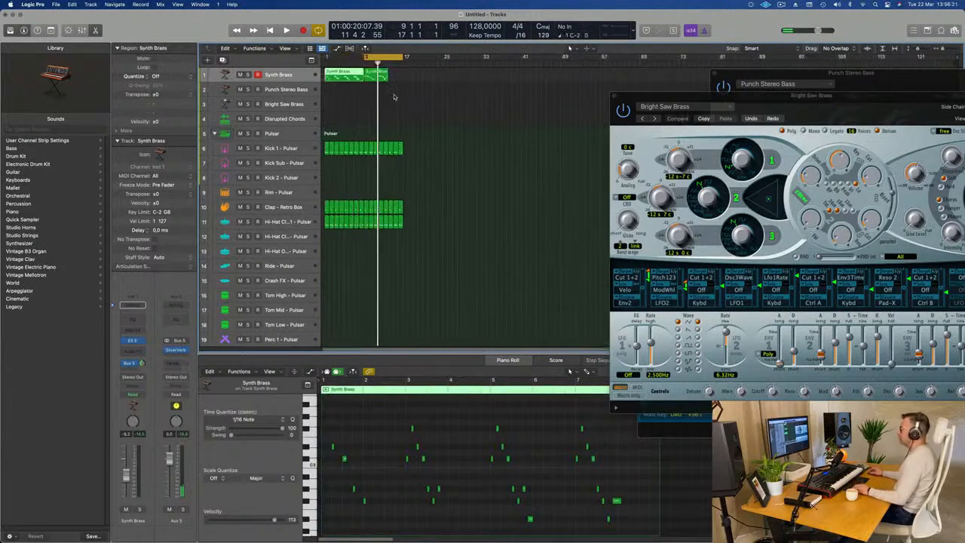
Step: Move the first Synth Brass part to about bar 45, and split off the second part at bar 12, parking the remainder near bar 39
{"action": "left_click_drag", "start_coordinate": [343, 72], "coordinate": [564, 73]}
{"action": "key", "text": "space"}
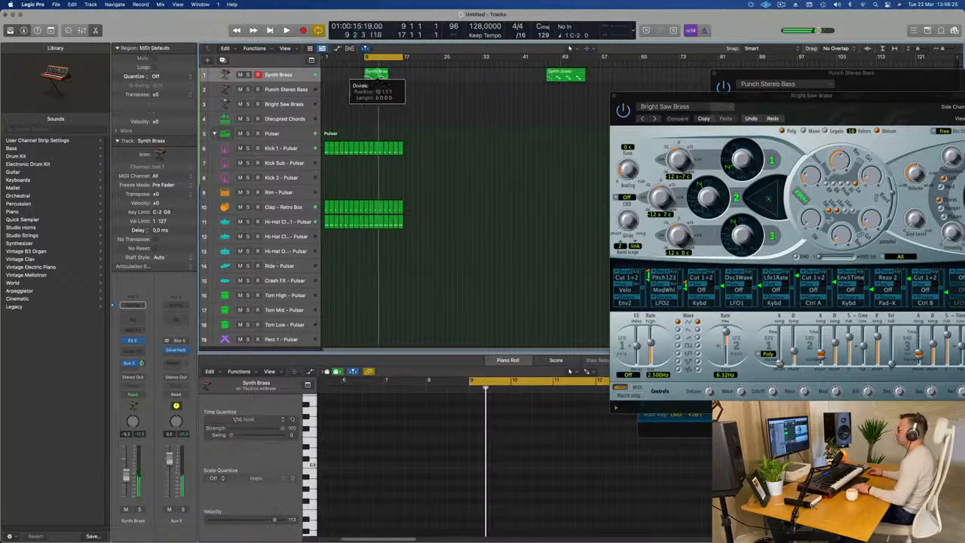
{"action": "left_click_drag", "start_coordinate": [377, 71], "coordinate": [524, 76]}
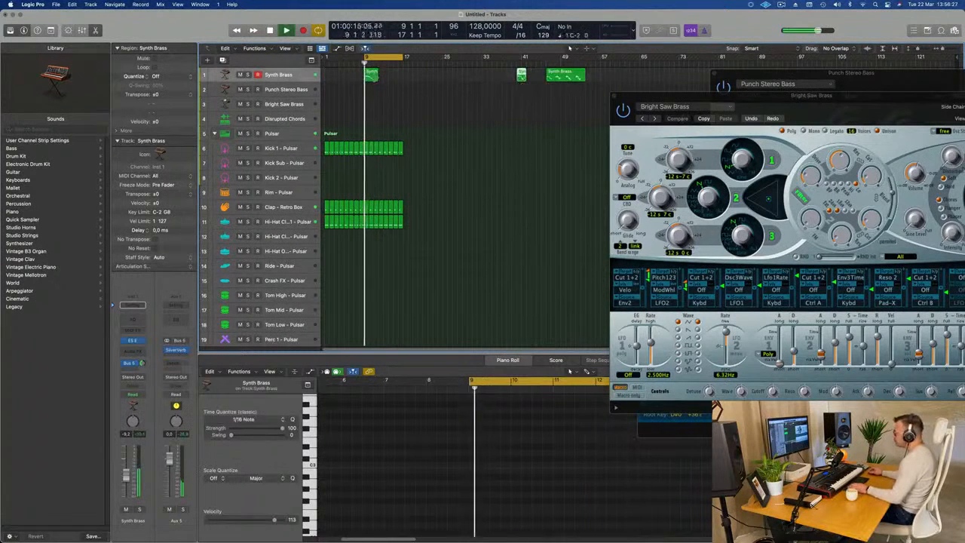
Step: Move the remaining three-bar Synth Brass region to bar 1 and set the cycle range to bars 1 to 17
{"action": "left_click_drag", "start_coordinate": [371, 72], "coordinate": [325, 59]}
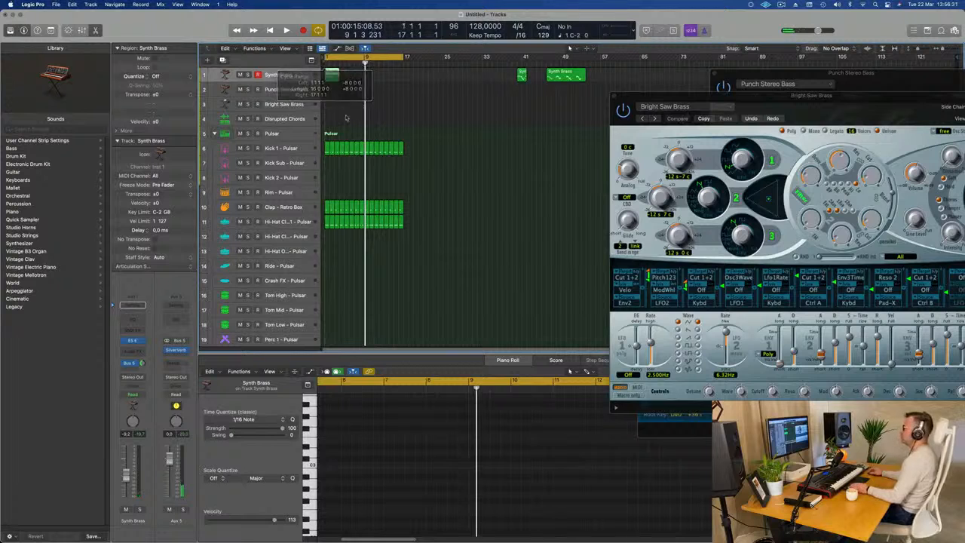
{"action": "key", "text": "space"}
{"action": "key", "text": "space"}
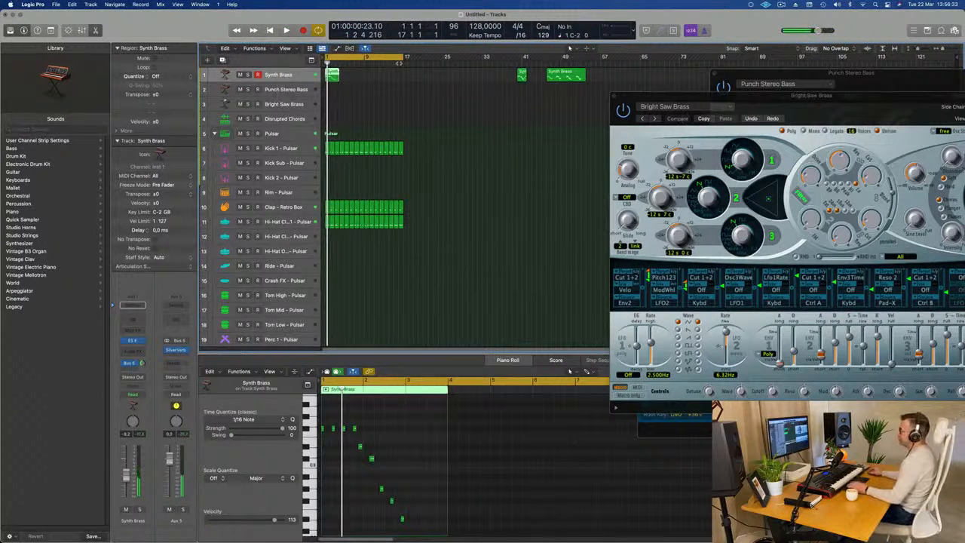
Step: Try repeating the three-bar Synth Brass region four times back to back
{"action": "key", "text": "super+r"}
{"action": "key", "text": "super+r"}
{"action": "key", "text": "super+r"}
{"action": "key", "text": "super+r"}
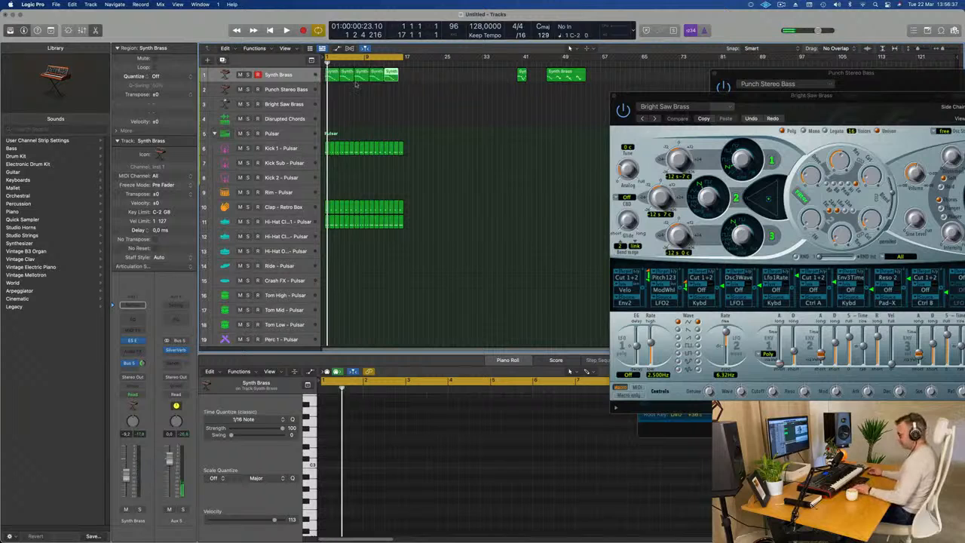
{"action": "key", "text": "super+z"}
{"action": "key", "text": "super+z"}
{"action": "key", "text": "super+z"}
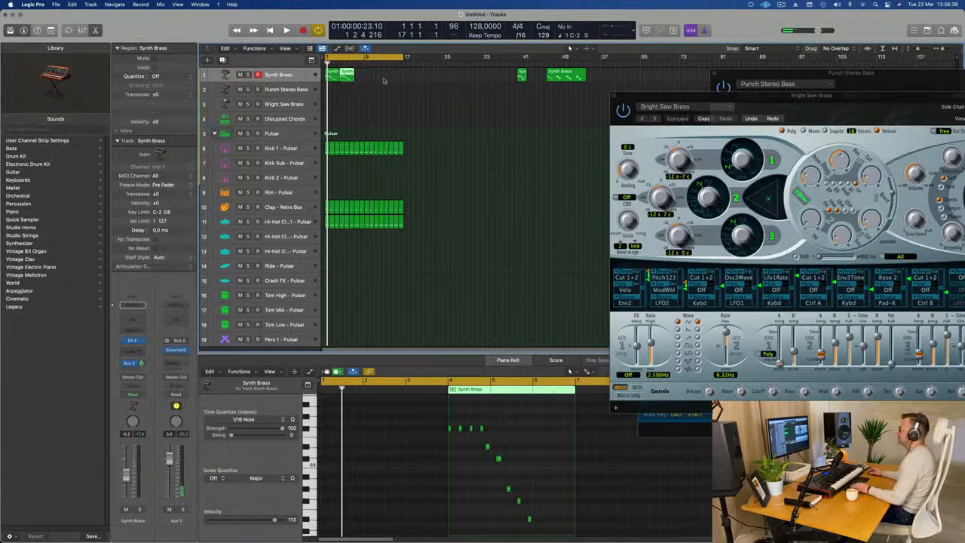
{"action": "key", "text": "super+z"}
Step: Copy the three-bar Synth Brass region to bars 5, 9 and 13, leaving a one-bar gap between copies
{"action": "key", "text": "super+Right"}
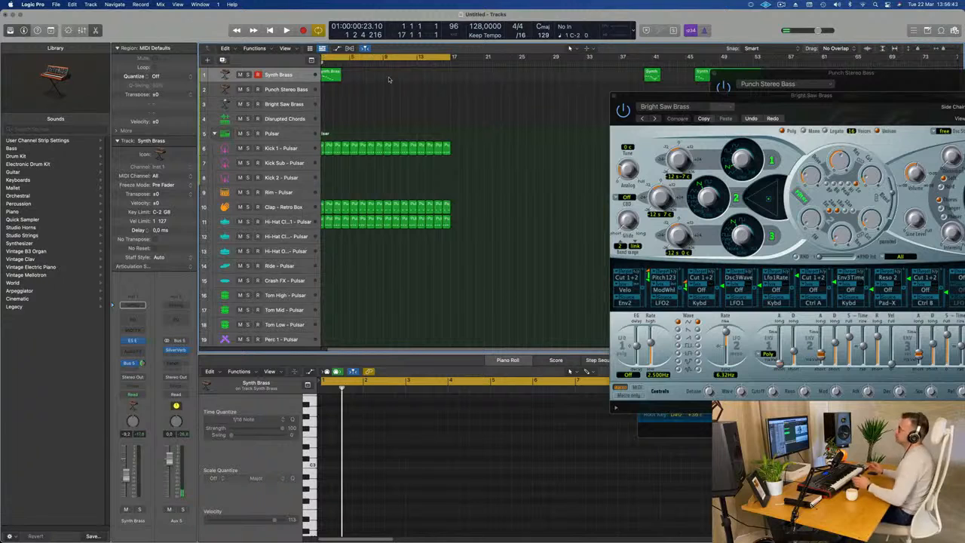
{"action": "scroll", "coordinate": [354, 83], "scroll_direction": "left", "scroll_amount": 1}
{"action": "left_click", "coordinate": [339, 75]}
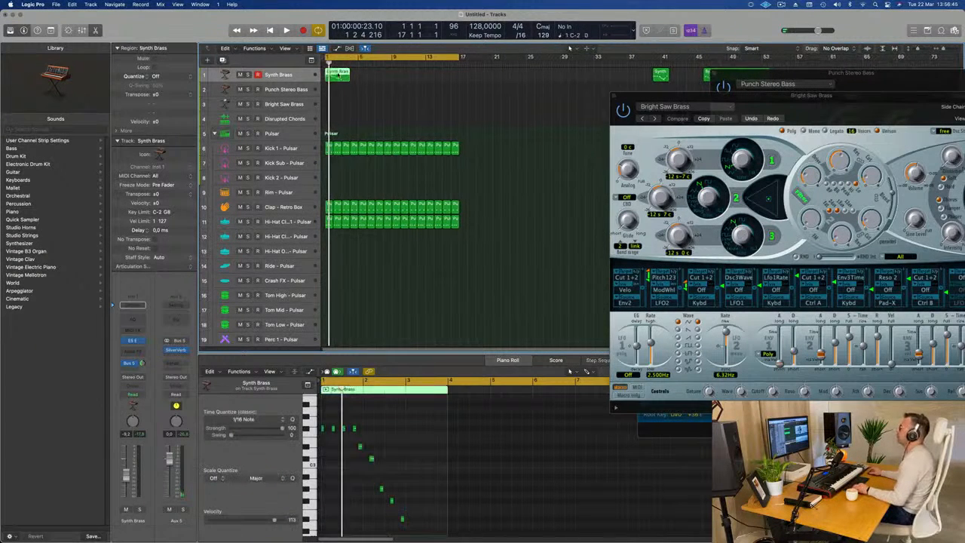
{"action": "left_click_drag", "start_coordinate": [341, 75], "coordinate": [408, 76]}
{"action": "key", "text": "super+r"}
Step: Select the four Synth Brass regions inside the cycle and play them with the drums
{"action": "key", "text": "space"}
{"action": "left_click", "coordinate": [286, 74]}
{"action": "key", "text": "space"}
{"action": "key", "text": "space"}
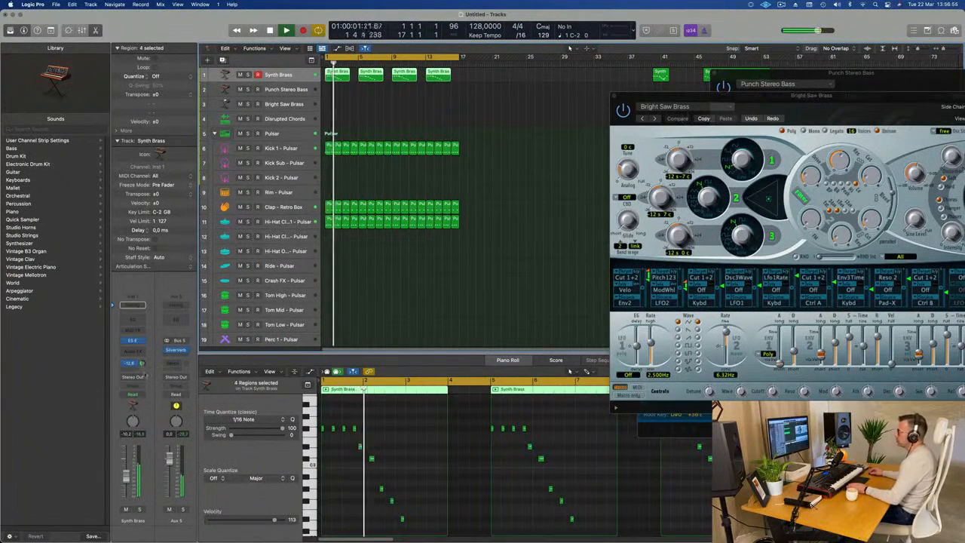
Step: Add a second send on the Synth Brass channel to Bus 6
{"action": "left_click", "coordinate": [132, 369]}
{"action": "mouse_move", "coordinate": [129, 380]}
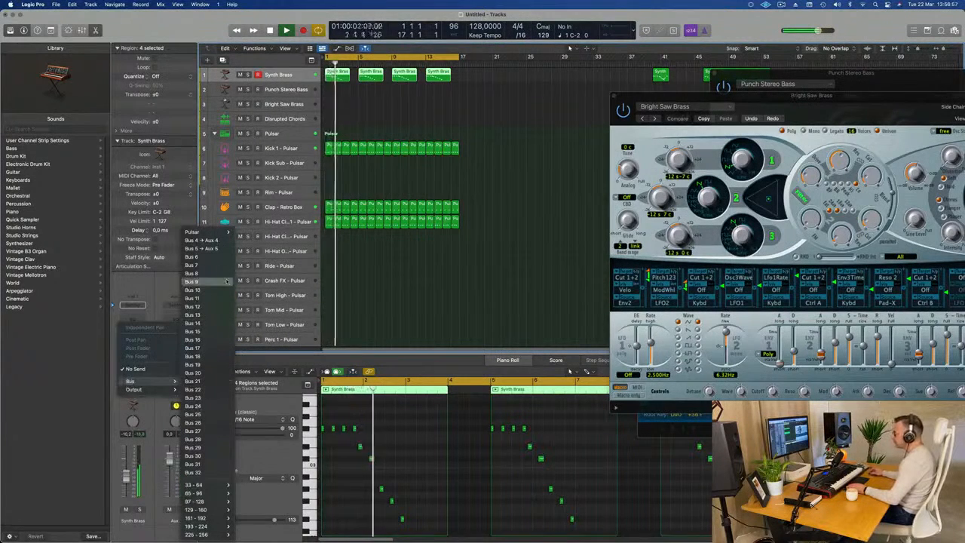
{"action": "left_click", "coordinate": [201, 248]}
{"action": "key", "text": "Return"}
{"action": "key", "text": "Return"}
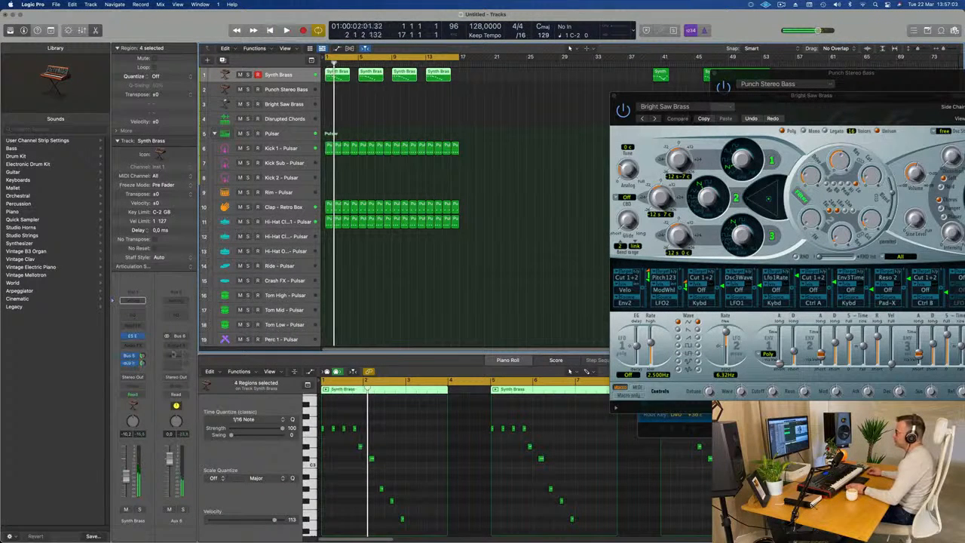
Step: Insert Delay Designer on the Aux 6 channel and play the cycle with its window repositioned
{"action": "left_click", "coordinate": [181, 346]}
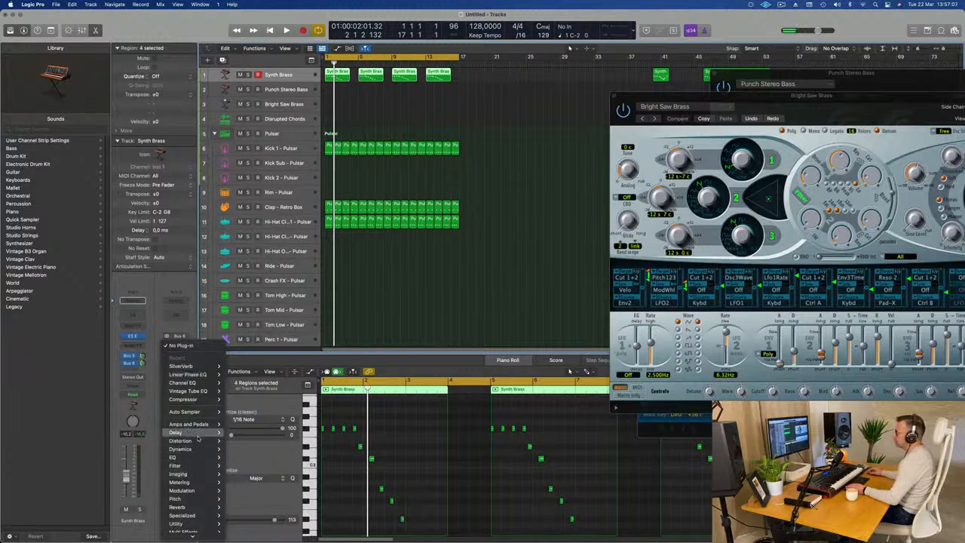
{"action": "mouse_move", "coordinate": [198, 433]}
{"action": "mouse_move", "coordinate": [259, 434]}
{"action": "left_click", "coordinate": [291, 433]}
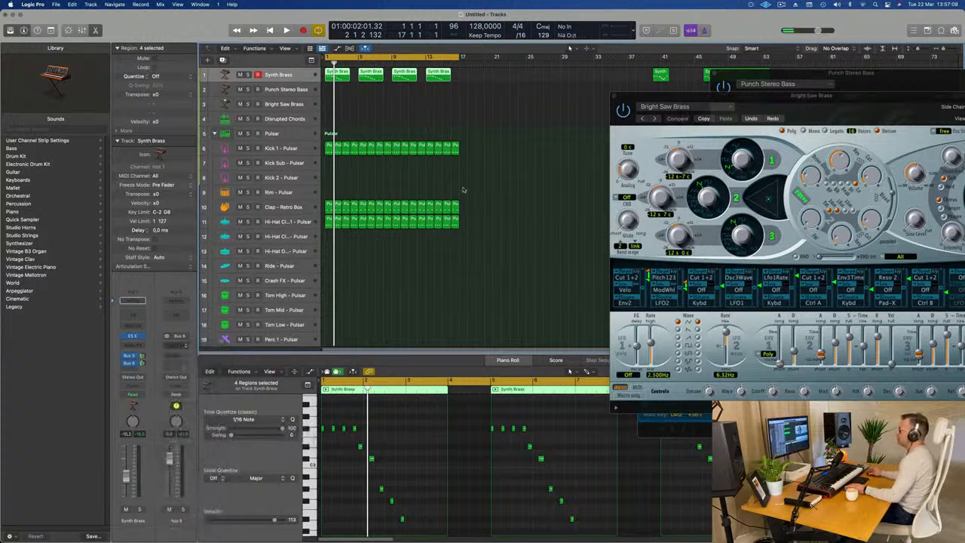
{"action": "key", "text": "space"}
{"action": "left_click_drag", "start_coordinate": [648, 126], "coordinate": [577, 110]}
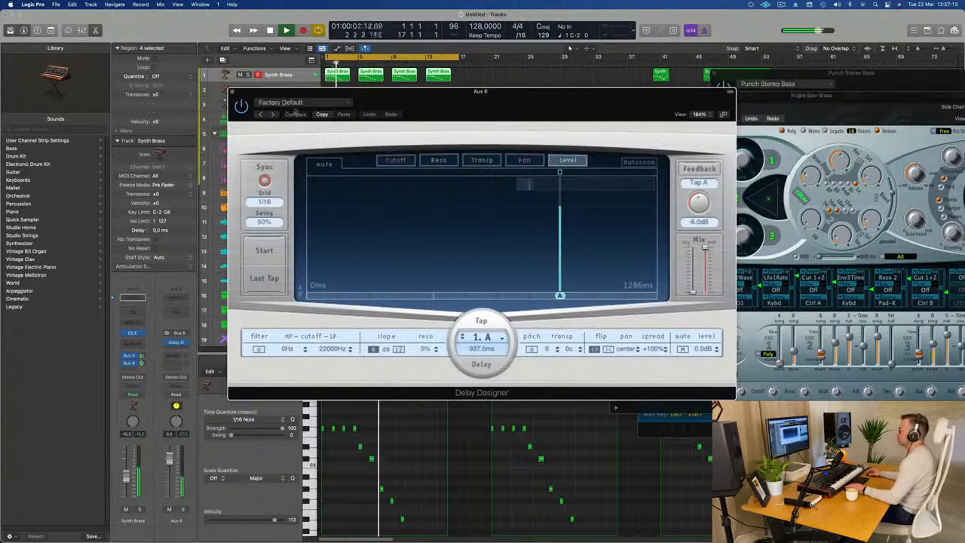
Step: Load the 1/4 Dotted Basic Pan preset in Delay Designer and set the Synth Brass Bus 6 send to about -11 dB
{"action": "left_click", "coordinate": [300, 102]}
{"action": "mouse_move", "coordinate": [325, 263]}
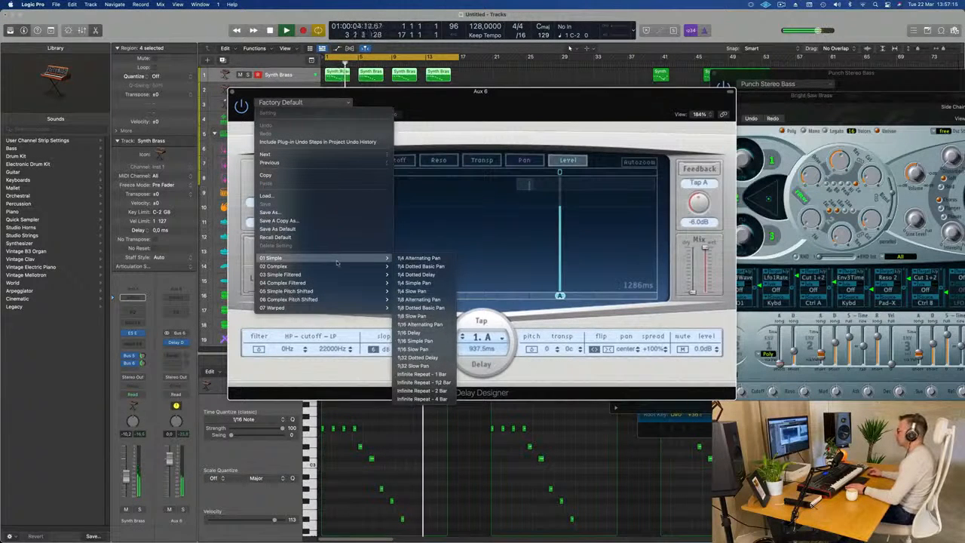
{"action": "left_click", "coordinate": [418, 257]}
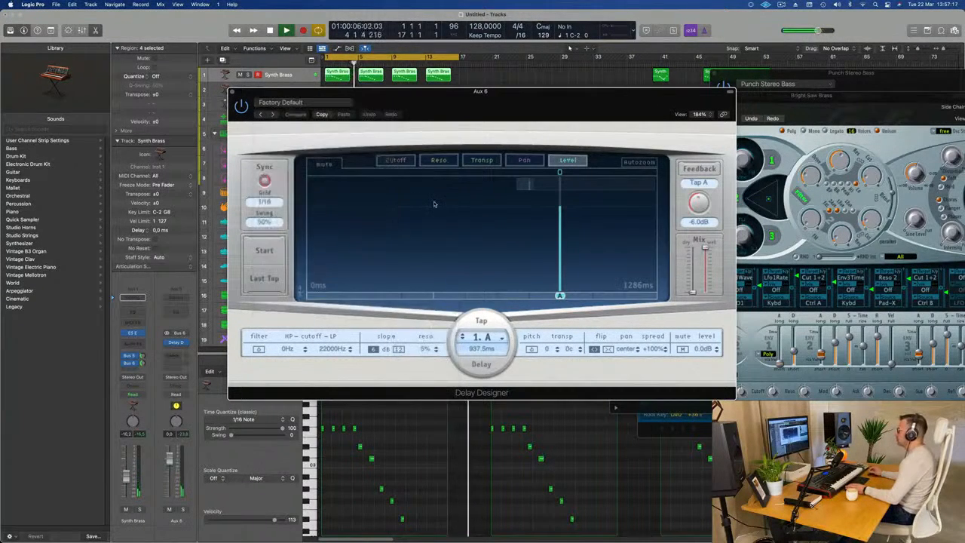
{"action": "left_click_drag", "start_coordinate": [496, 111], "coordinate": [531, 120]}
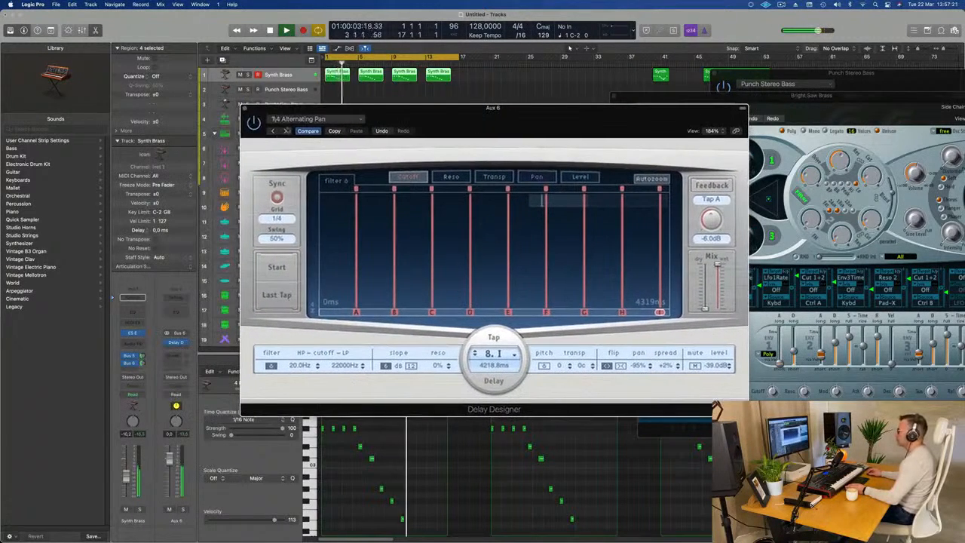
{"action": "left_click", "coordinate": [284, 131]}
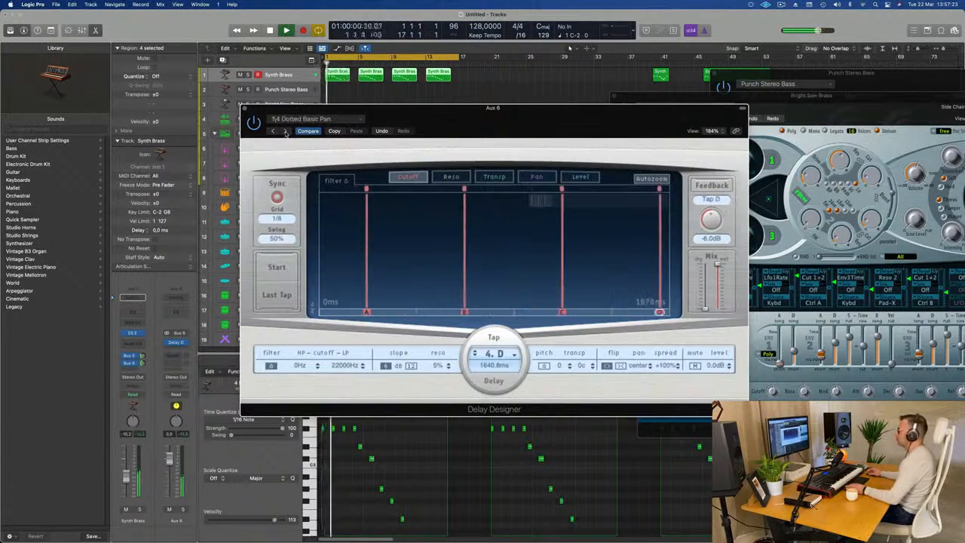
{"action": "left_click_drag", "start_coordinate": [456, 114], "coordinate": [518, 103]}
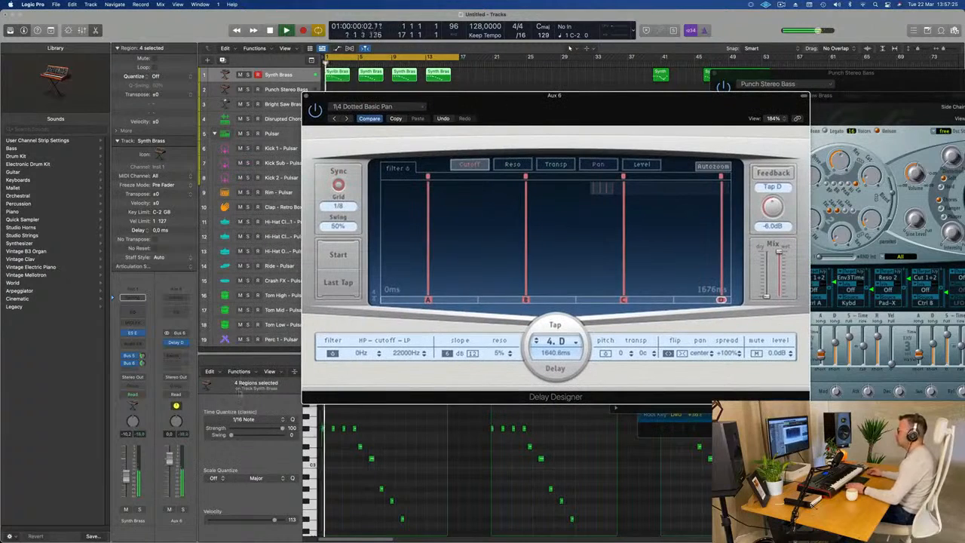
{"action": "left_click_drag", "start_coordinate": [142, 364], "coordinate": [141, 362]}
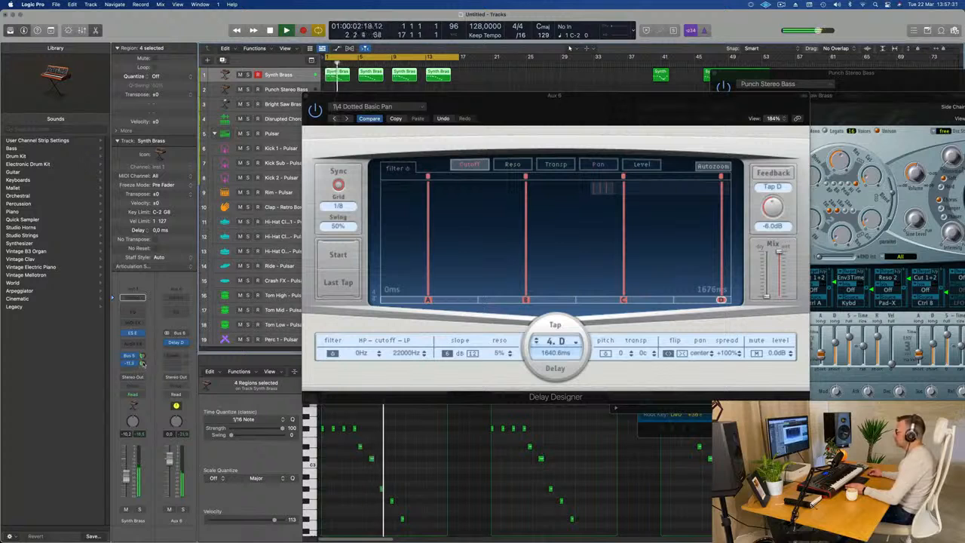
Step: Add a Channel EQ to Aux 6 with a low cut at about 290 Hz
{"action": "left_click", "coordinate": [179, 314]}
{"action": "left_click", "coordinate": [343, 148]}
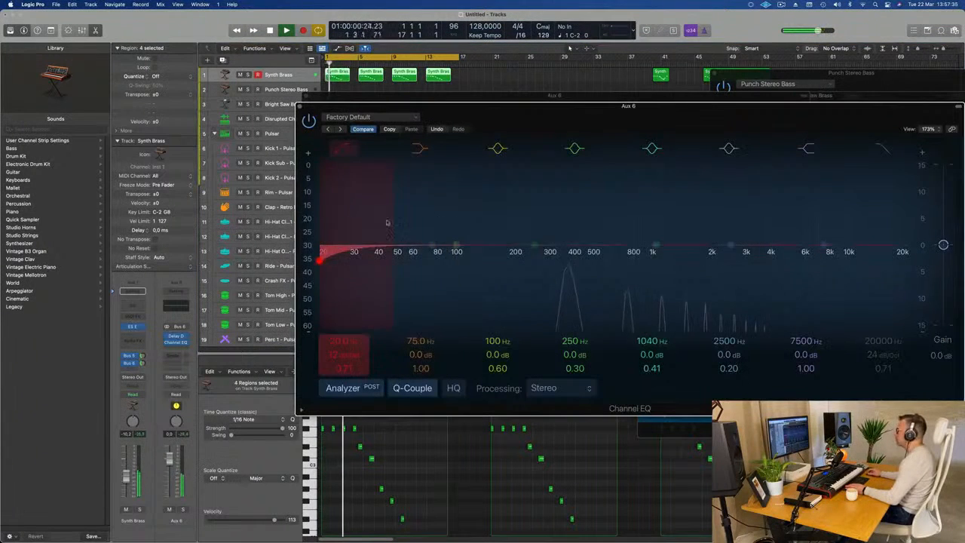
{"action": "left_click_drag", "start_coordinate": [353, 224], "coordinate": [569, 189]}
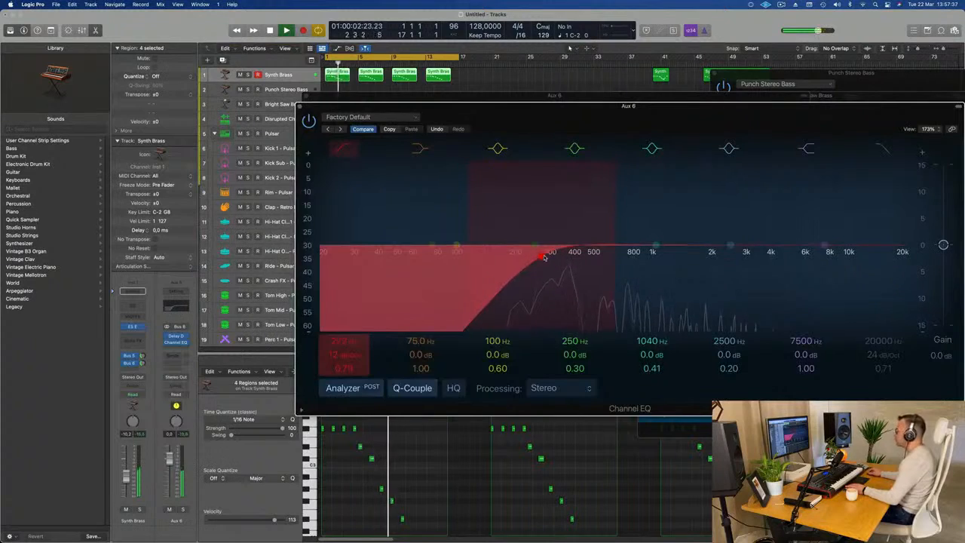
{"action": "left_click", "coordinate": [299, 106]}
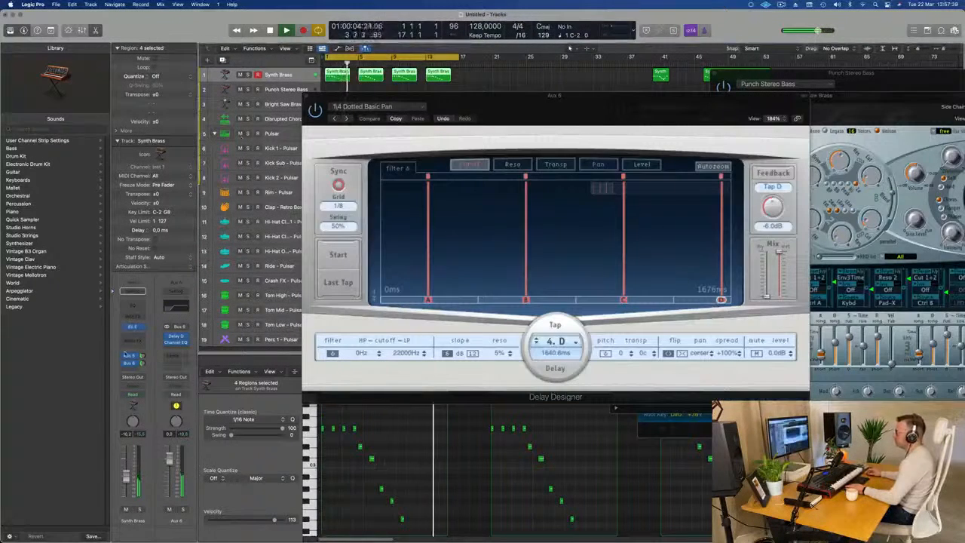
Step: Add a Channel EQ to the reverb channel Aux 5 with a low cut at about 300 Hz
{"action": "left_click", "coordinate": [130, 355]}
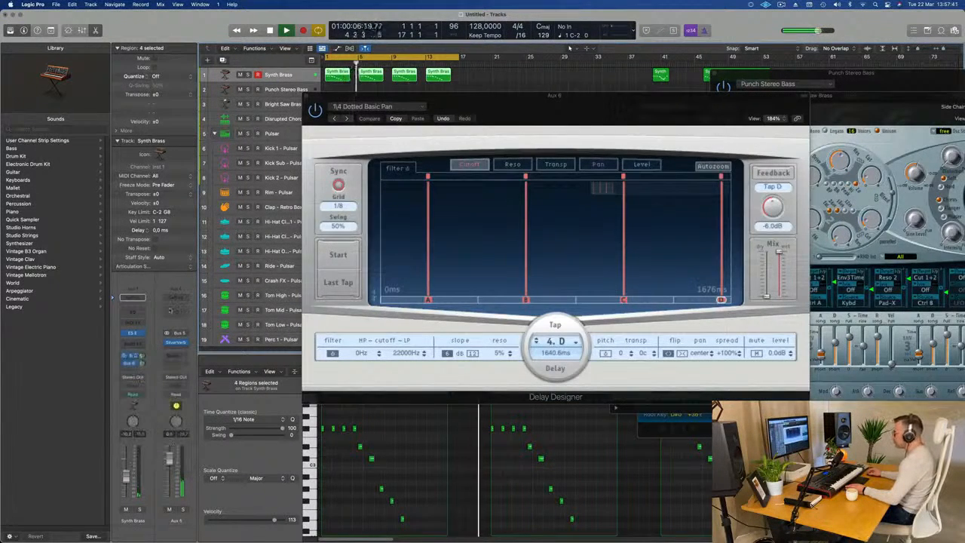
{"action": "left_click", "coordinate": [170, 311]}
{"action": "left_click", "coordinate": [344, 147]}
{"action": "left_click_drag", "start_coordinate": [339, 226], "coordinate": [571, 171]}
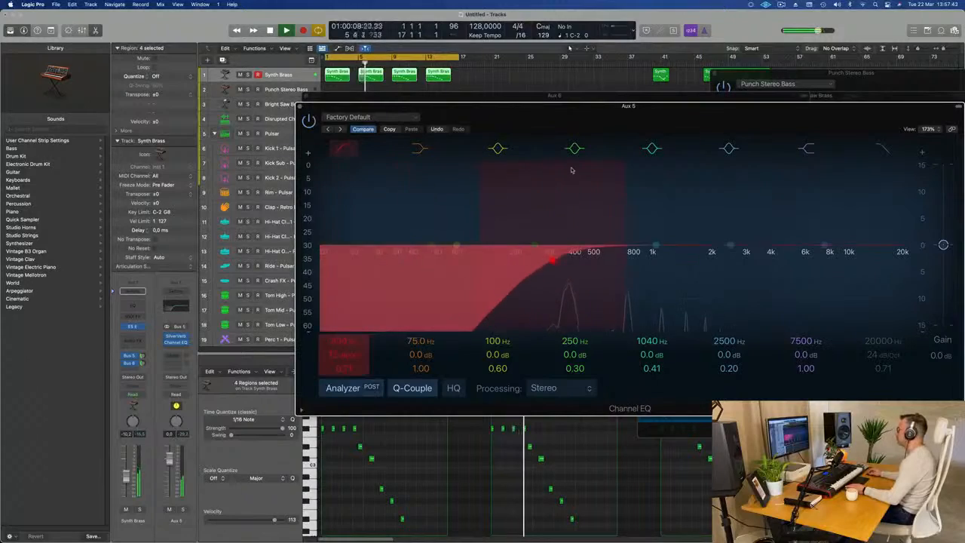
{"action": "left_click", "coordinate": [300, 107]}
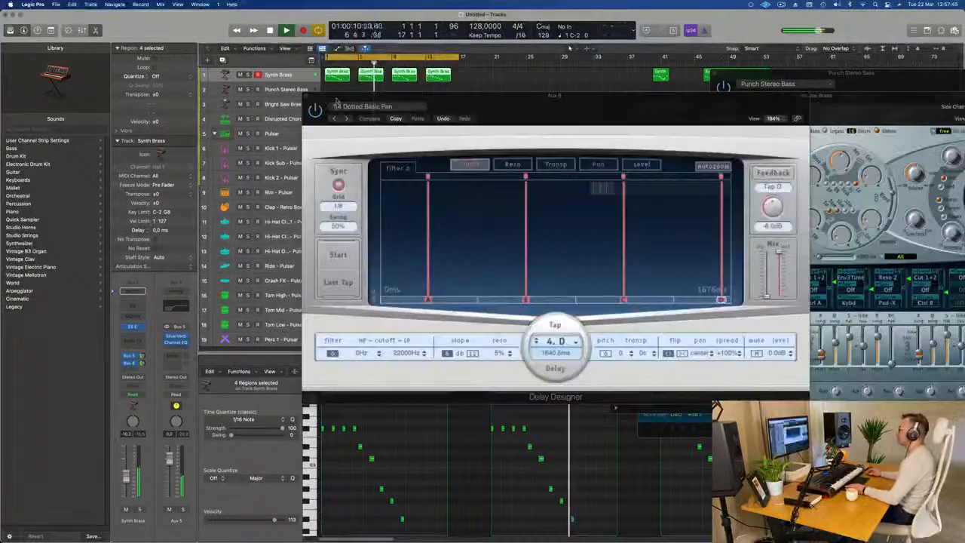
Step: Close the Delay Designer window, open ES P on the Punch Stereo Bass track and lower the track's volume to about -13.6 dB
{"action": "left_click_drag", "start_coordinate": [332, 100], "coordinate": [273, 103]}
{"action": "left_click", "coordinate": [248, 102]}
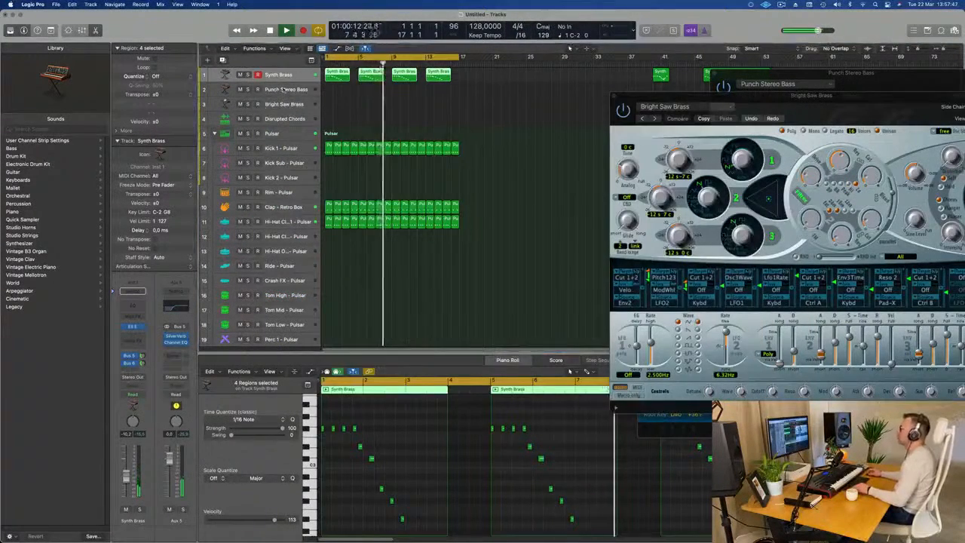
{"action": "left_click", "coordinate": [284, 89]}
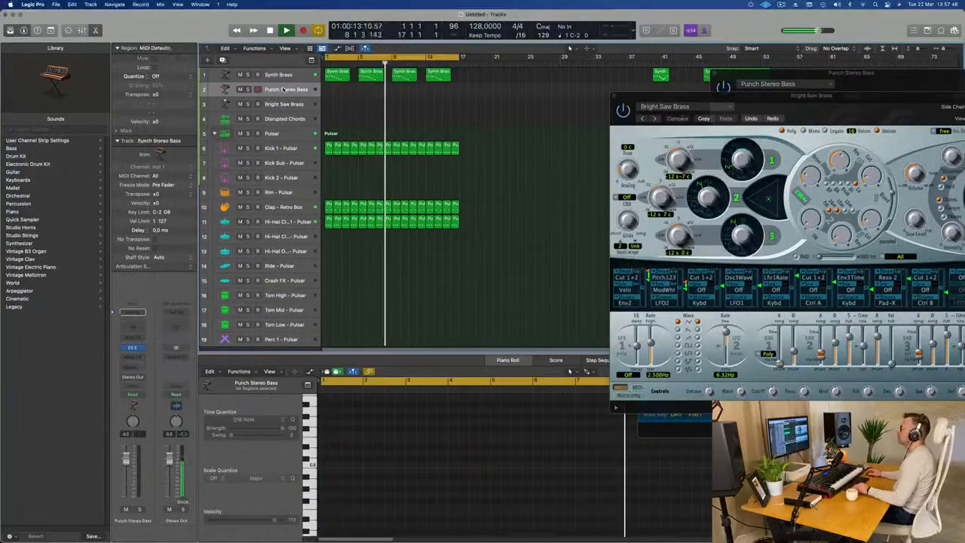
{"action": "left_click", "coordinate": [132, 347]}
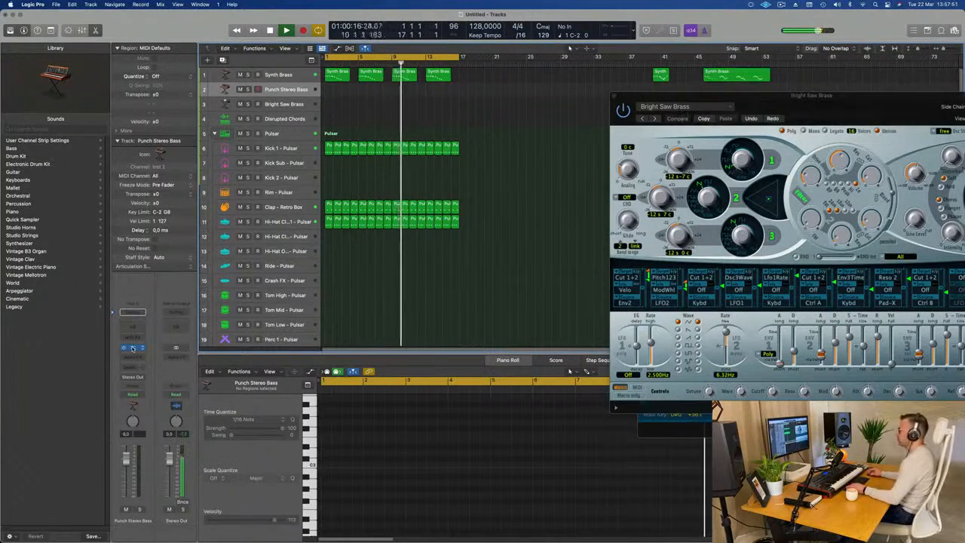
{"action": "left_click", "coordinate": [133, 348]}
{"action": "left_click_drag", "start_coordinate": [865, 79], "coordinate": [596, 145]}
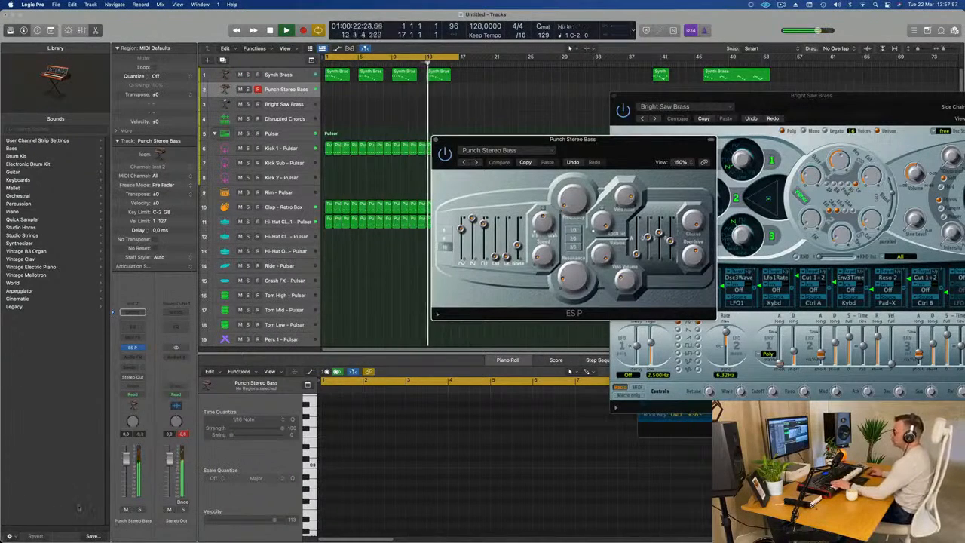
{"action": "left_click_drag", "start_coordinate": [126, 481], "coordinate": [126, 485]}
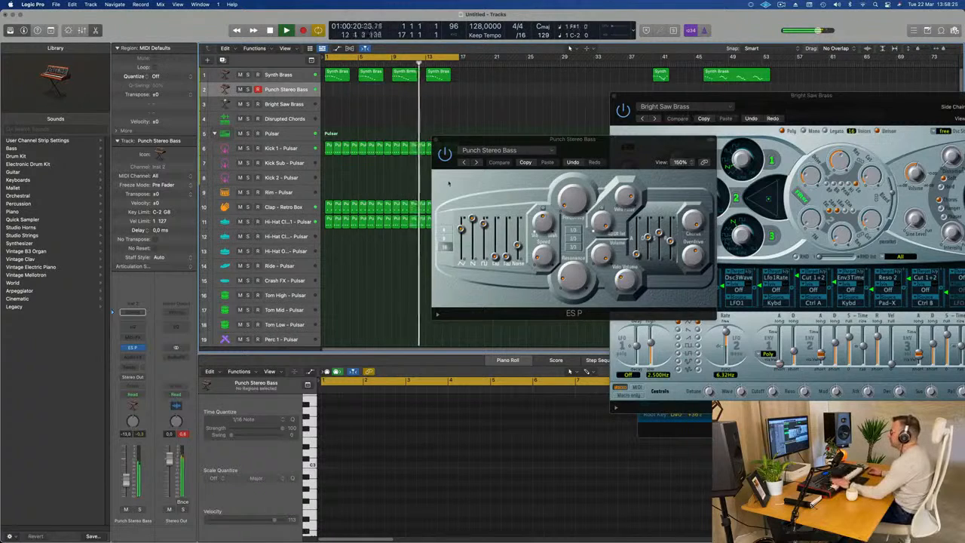
Step: Load the Classic Octave Bass preset in ES P and set the track's volume to about -5.9 dB
{"action": "left_click", "coordinate": [476, 164]}
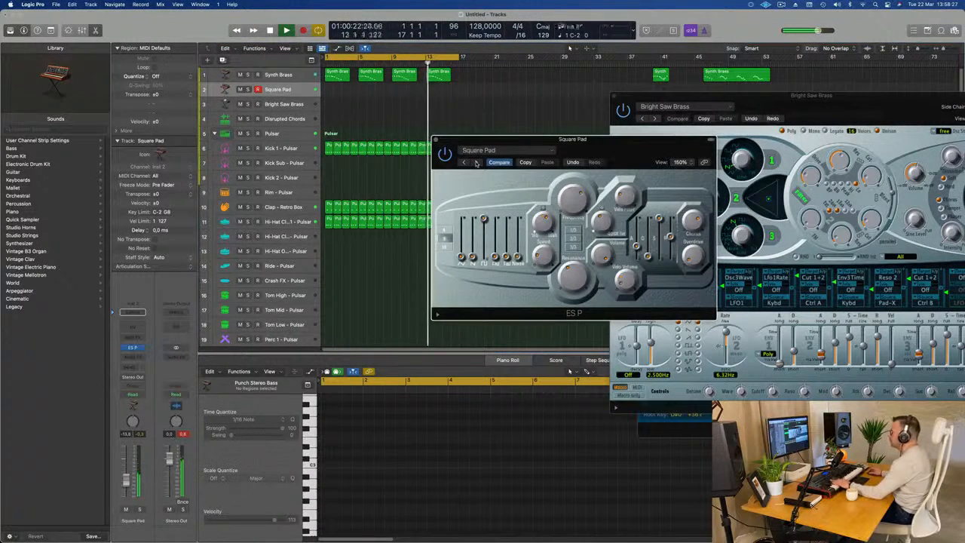
{"action": "left_click", "coordinate": [475, 164]}
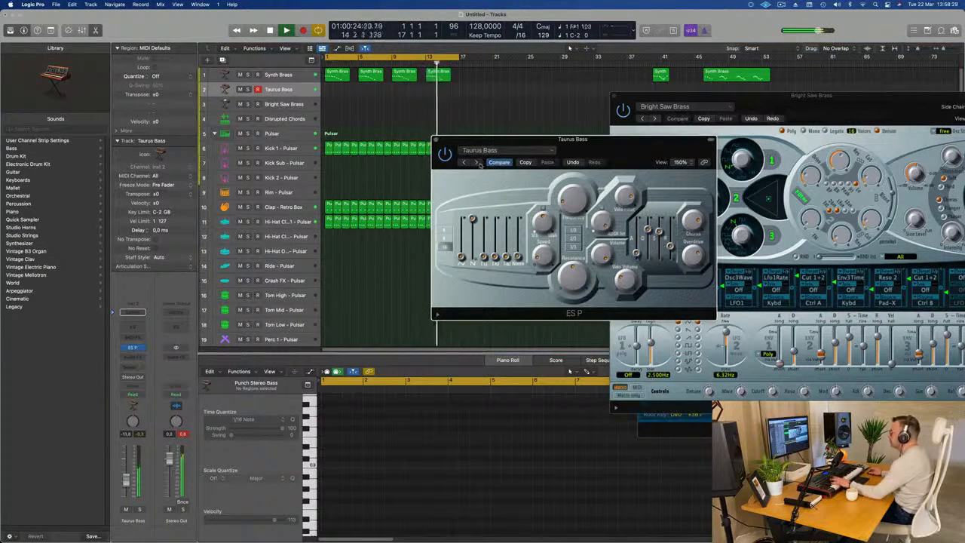
{"action": "left_click", "coordinate": [476, 164]}
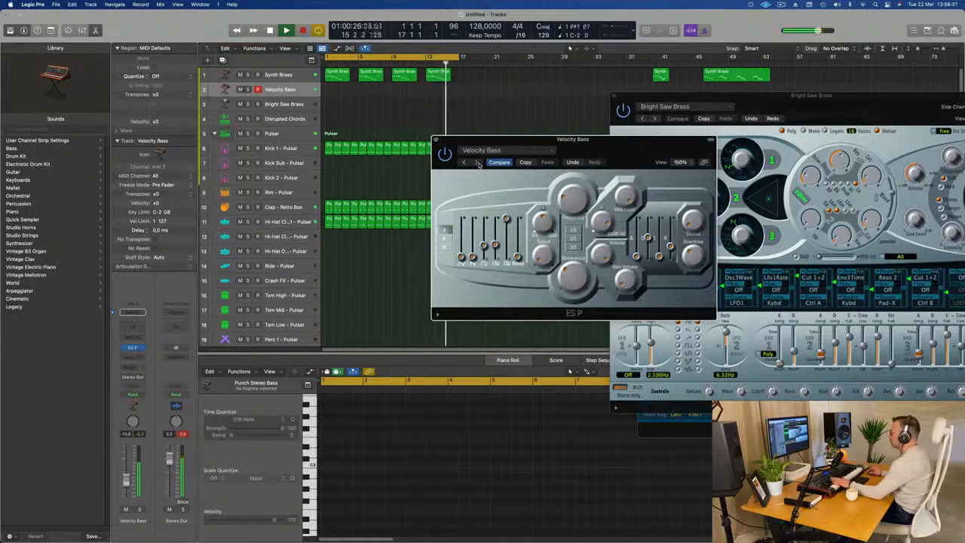
{"action": "left_click", "coordinate": [476, 163]}
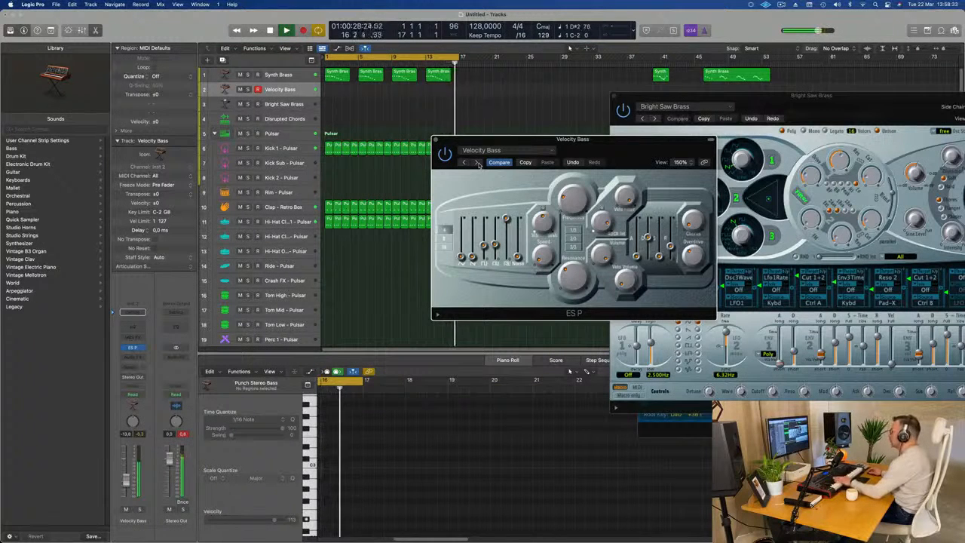
{"action": "left_click", "coordinate": [475, 164]}
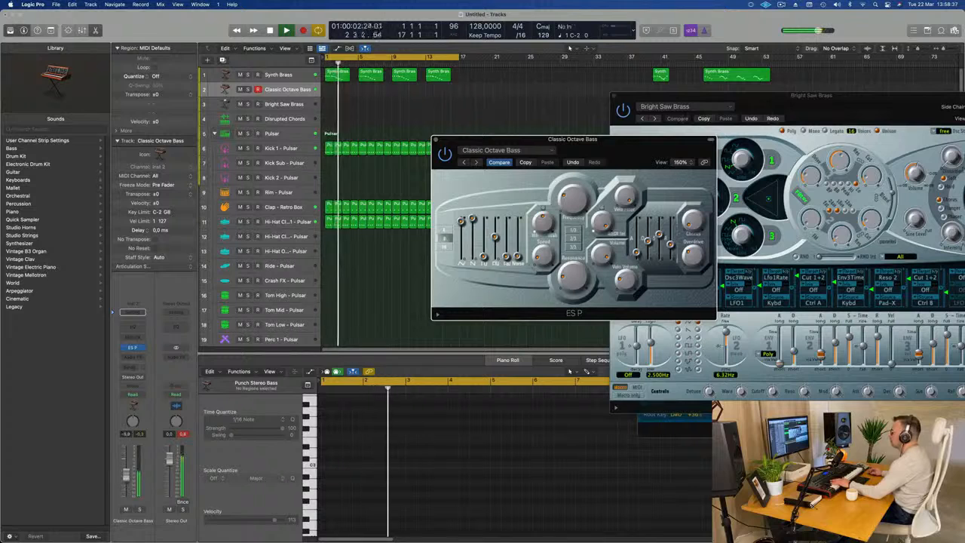
{"action": "left_click_drag", "start_coordinate": [127, 476], "coordinate": [127, 468]}
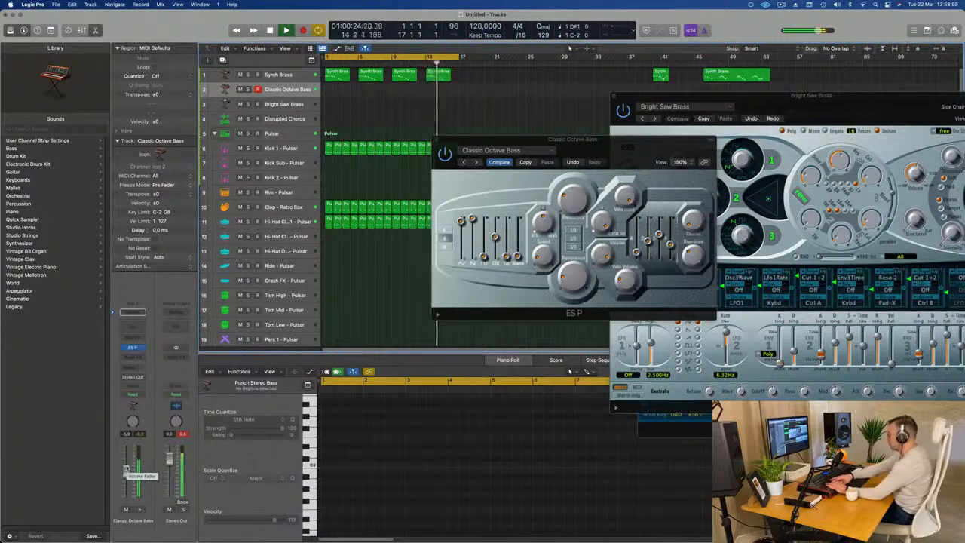
Step: Record a four-bar bassline from bar 1 on the Classic Octave Bass track and select all its notes in the piano roll
{"action": "key", "text": "r"}
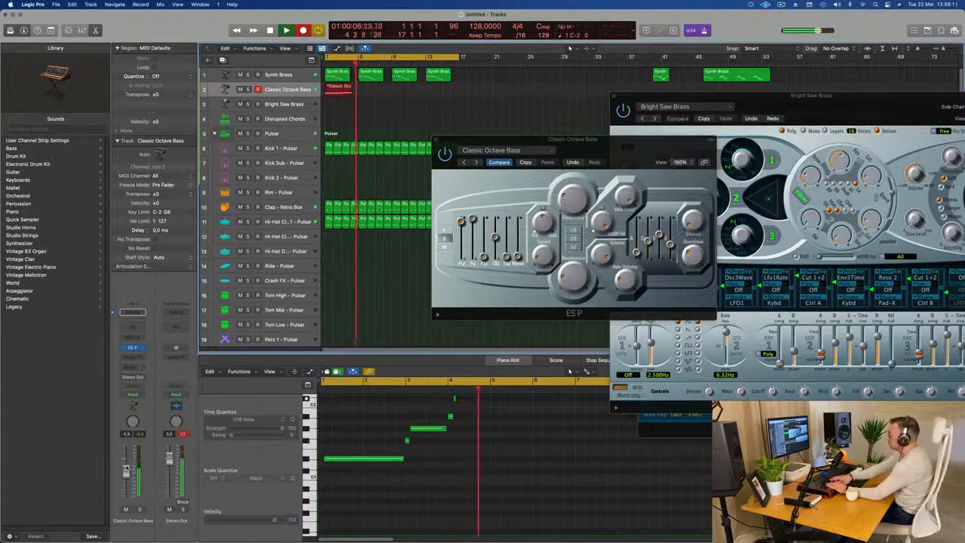
{"action": "key", "text": "space"}
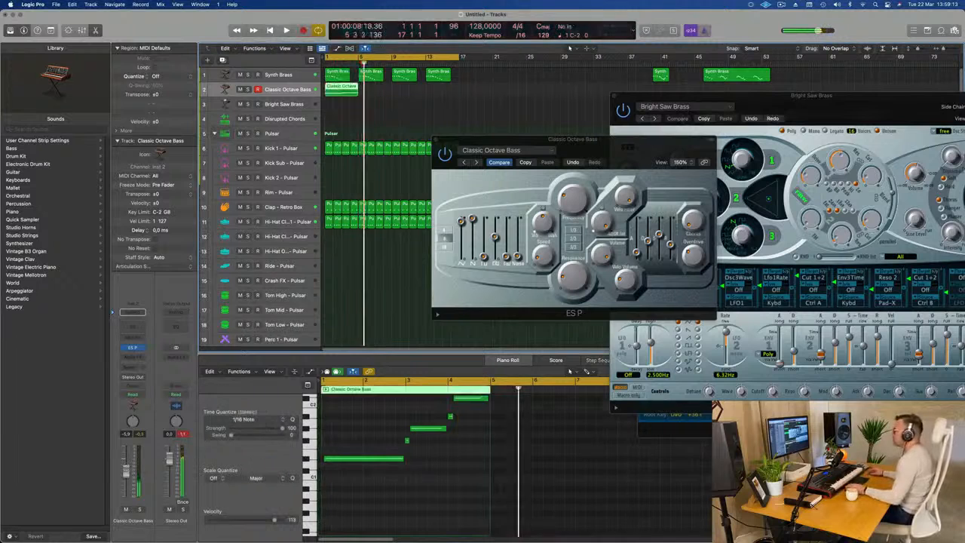
{"action": "key", "text": "super+a"}
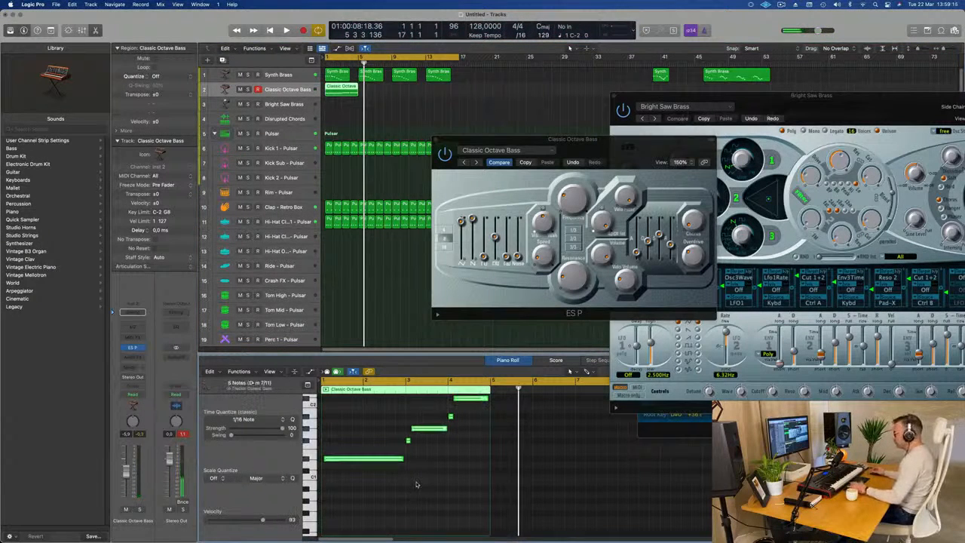
{"action": "scroll", "coordinate": [404, 487], "scroll_direction": "right", "scroll_amount": 3}
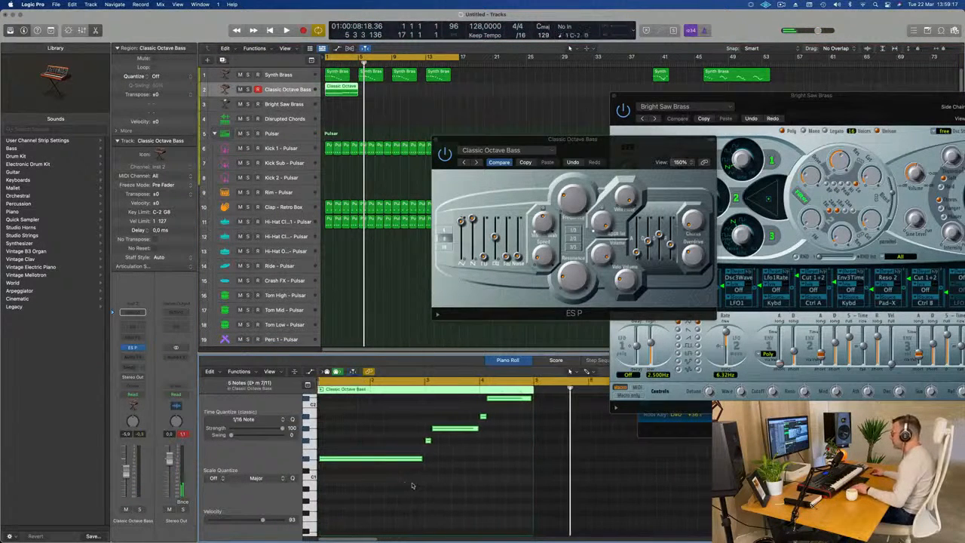
{"action": "scroll", "coordinate": [376, 434], "scroll_direction": "left", "scroll_amount": 1}
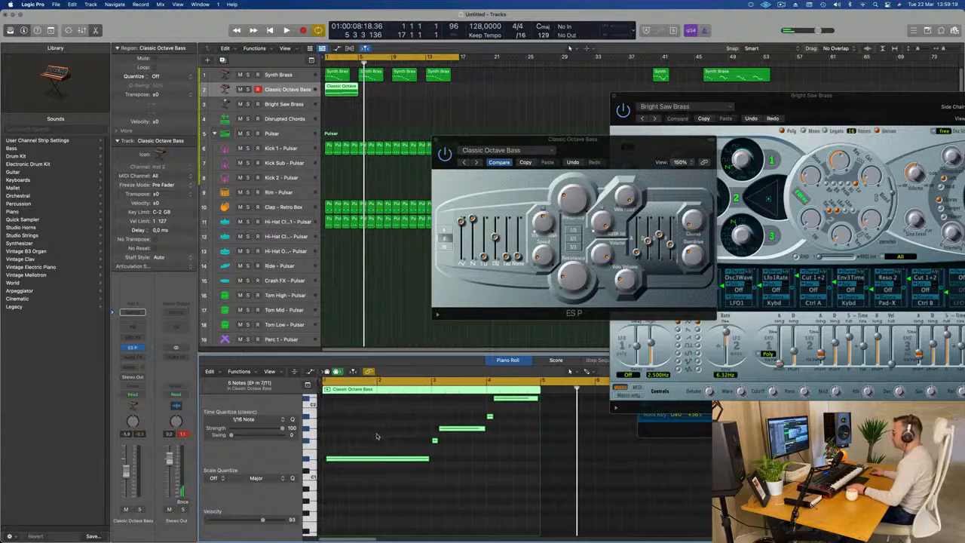
Step: Align the first bass note with the start of bar 1 and lengthen it to about the start of bar 3
{"action": "left_click_drag", "start_coordinate": [361, 462], "coordinate": [358, 461]}
{"action": "key", "text": "super+z"}
{"action": "left_click", "coordinate": [385, 424]}
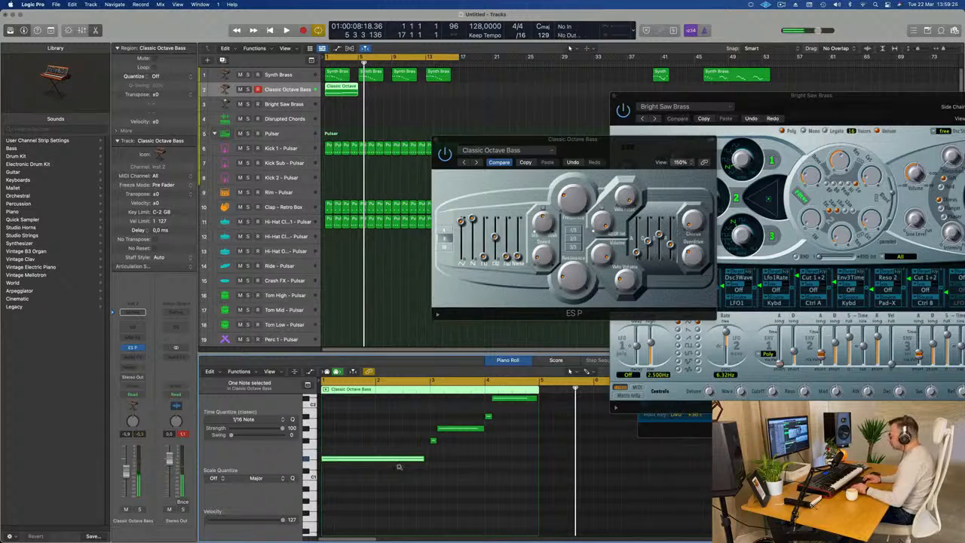
{"action": "left_click_drag", "start_coordinate": [425, 458], "coordinate": [442, 462]}
{"action": "left_click", "coordinate": [441, 462]}
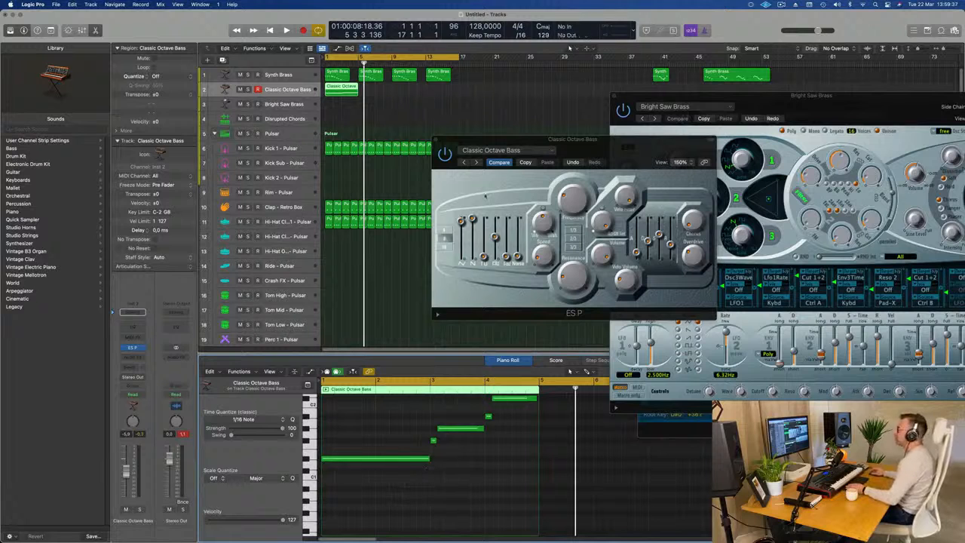
Step: Play the Classic Octave Bass region from the start and review its notes in the piano roll
{"action": "left_click", "coordinate": [338, 288]}
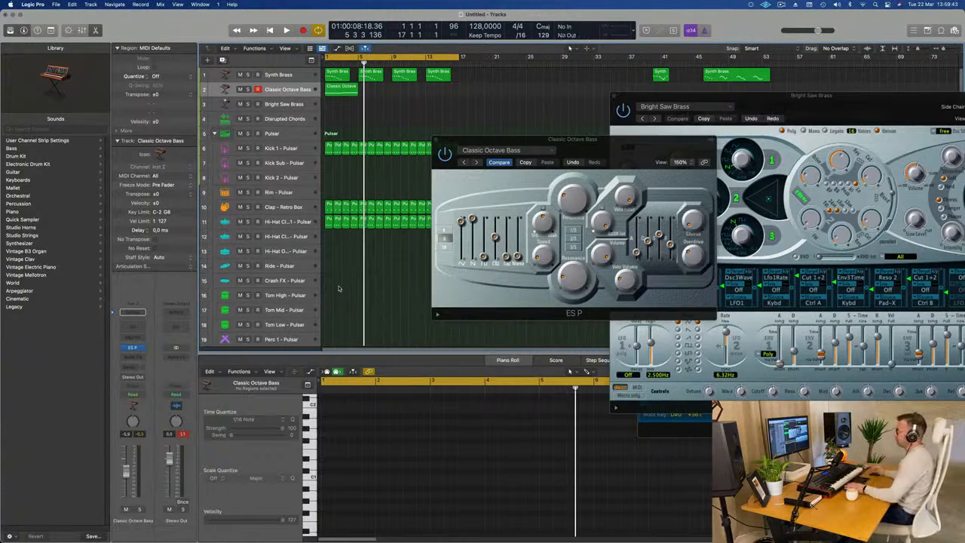
{"action": "key", "text": "space"}
{"action": "key", "text": "Return"}
{"action": "left_click", "coordinate": [344, 89]}
{"action": "key", "text": "Return"}
{"action": "key", "text": "Return"}
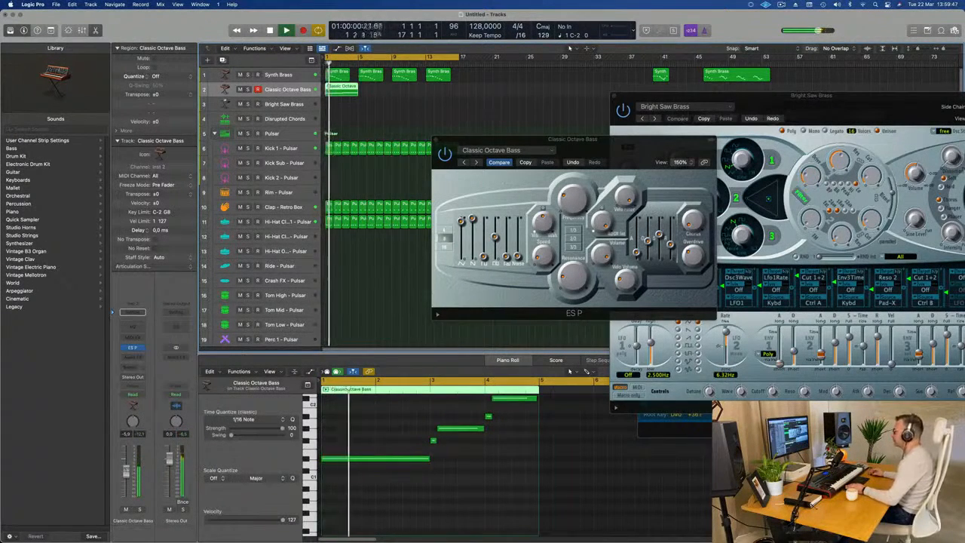
{"action": "scroll", "coordinate": [477, 486], "scroll_direction": "up", "scroll_amount": 3}
{"action": "scroll", "coordinate": [480, 486], "scroll_direction": "down", "scroll_amount": 2}
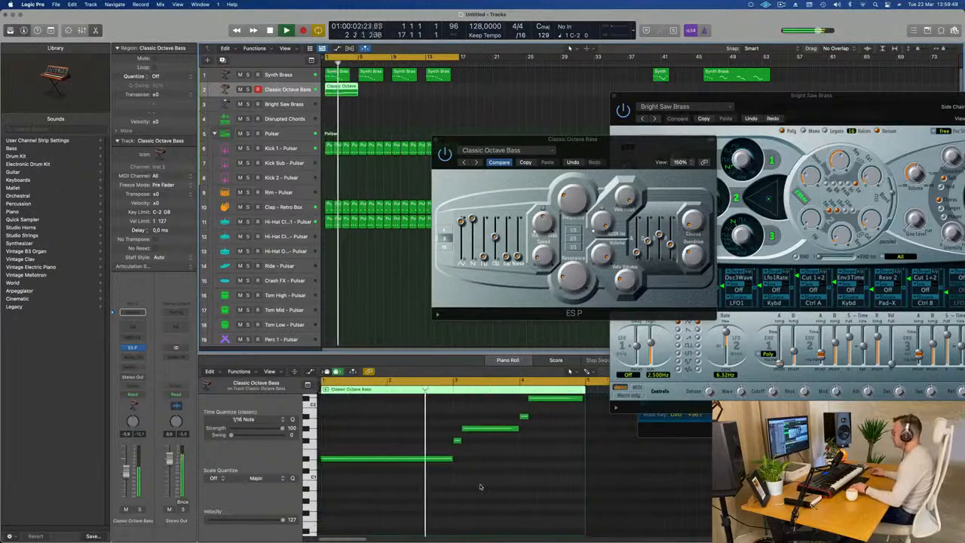
{"action": "scroll", "coordinate": [490, 486], "scroll_direction": "up", "scroll_amount": 2}
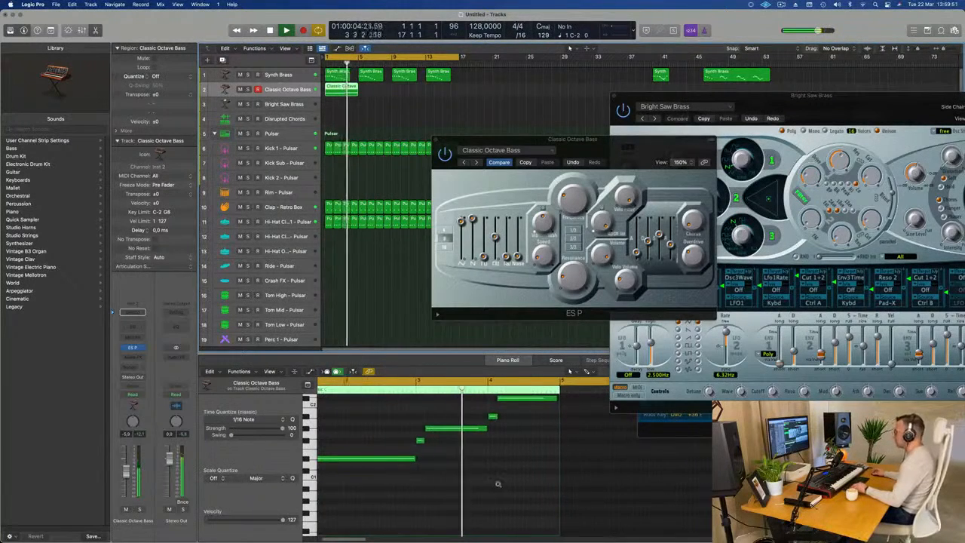
{"action": "scroll", "coordinate": [498, 486], "scroll_direction": "down", "scroll_amount": 2}
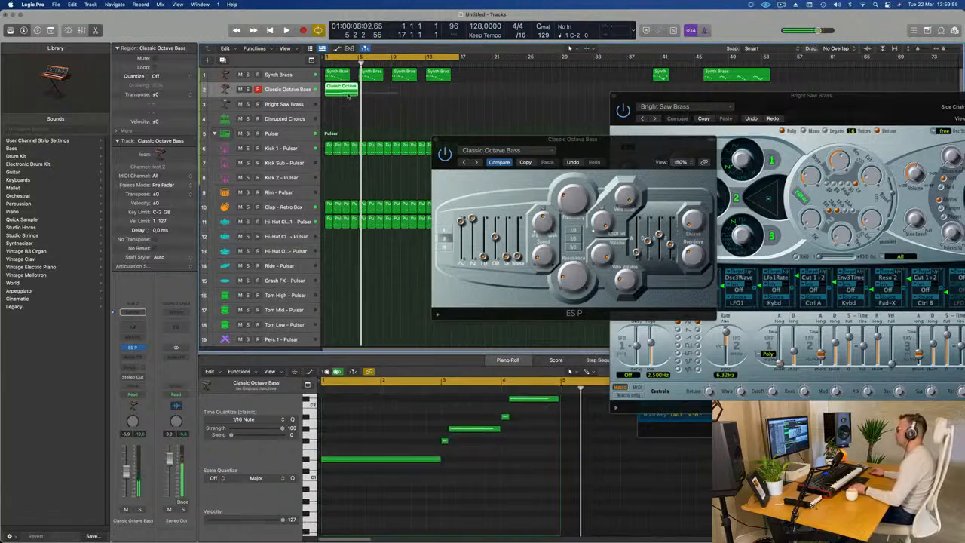
Step: Repeat the Classic Octave Bass region three times to fill the cycle up to bar 17, and start playback
{"action": "key", "text": "super+r"}
{"action": "key", "text": "super+r"}
{"action": "key", "text": "super+r"}
{"action": "key", "text": "space"}
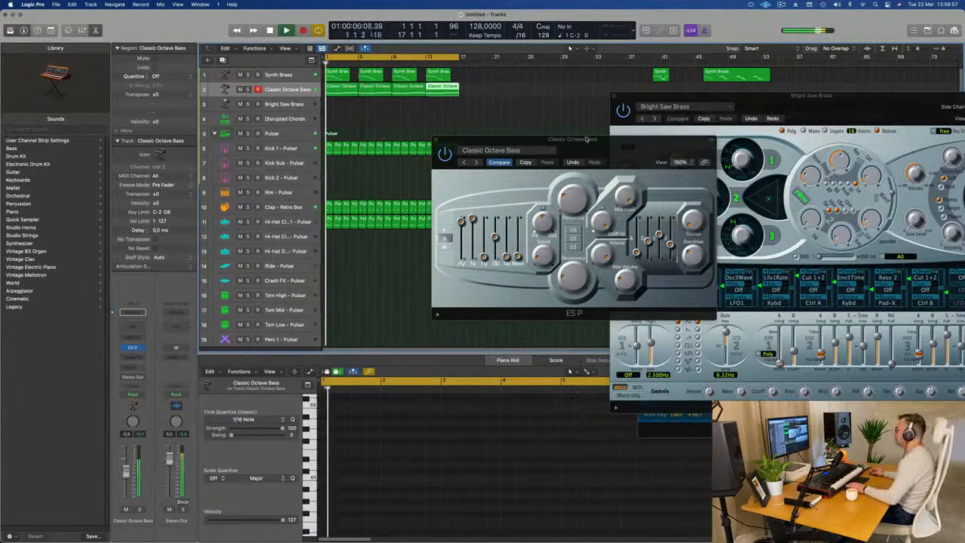
Step: Play the loop from the start, set the Classic Octave Bass volume to about -4.6 dB and move the ES P window aside
{"action": "left_click_drag", "start_coordinate": [584, 139], "coordinate": [538, 138]}
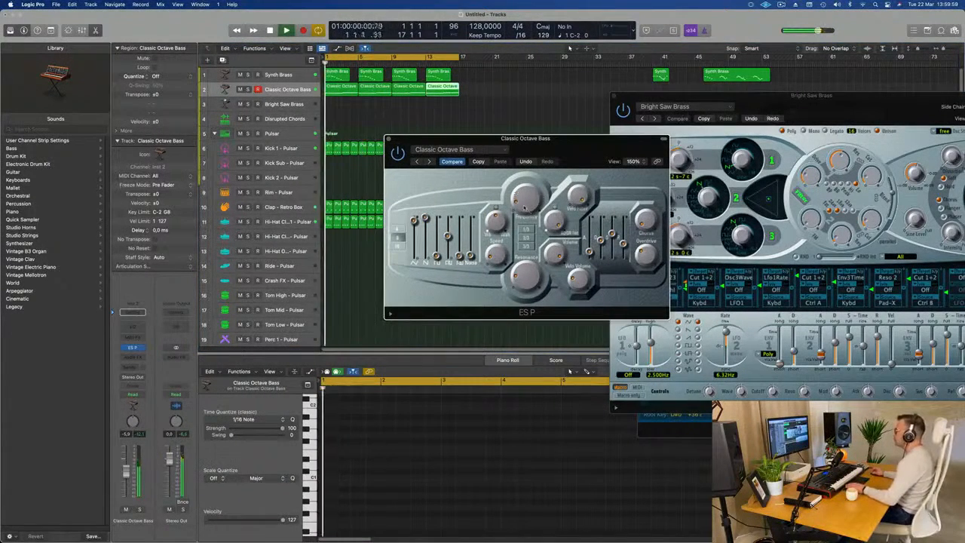
{"action": "key", "text": "Return"}
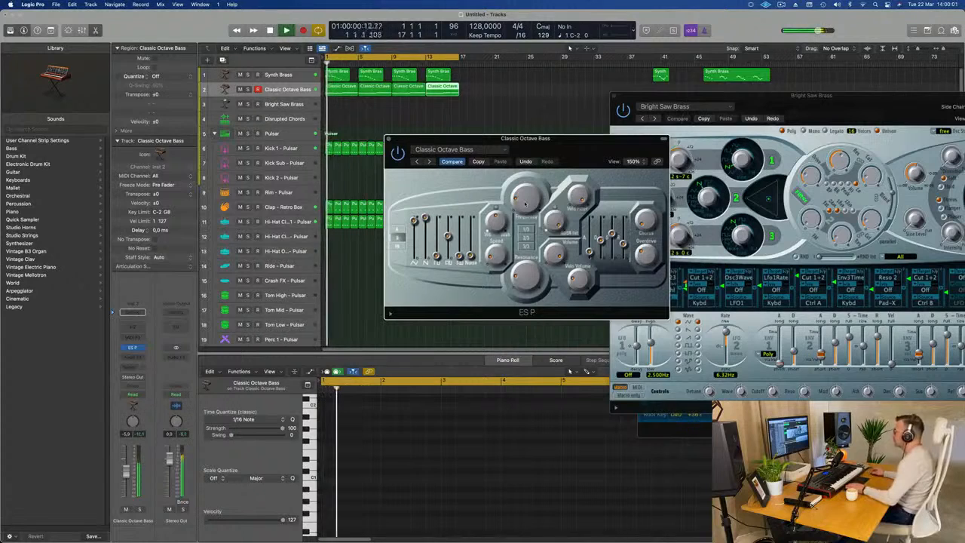
{"action": "key", "text": "Return"}
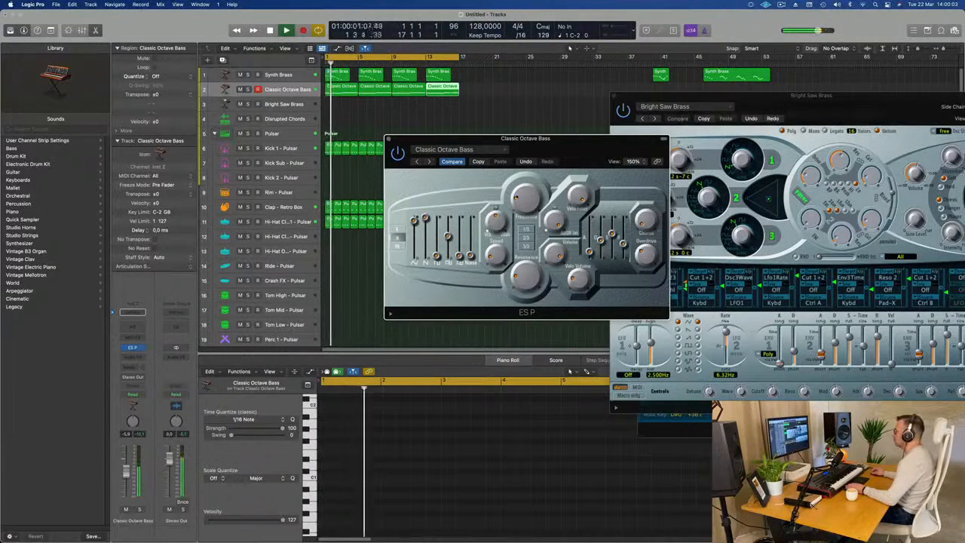
{"action": "left_click_drag", "start_coordinate": [125, 471], "coordinate": [125, 468]}
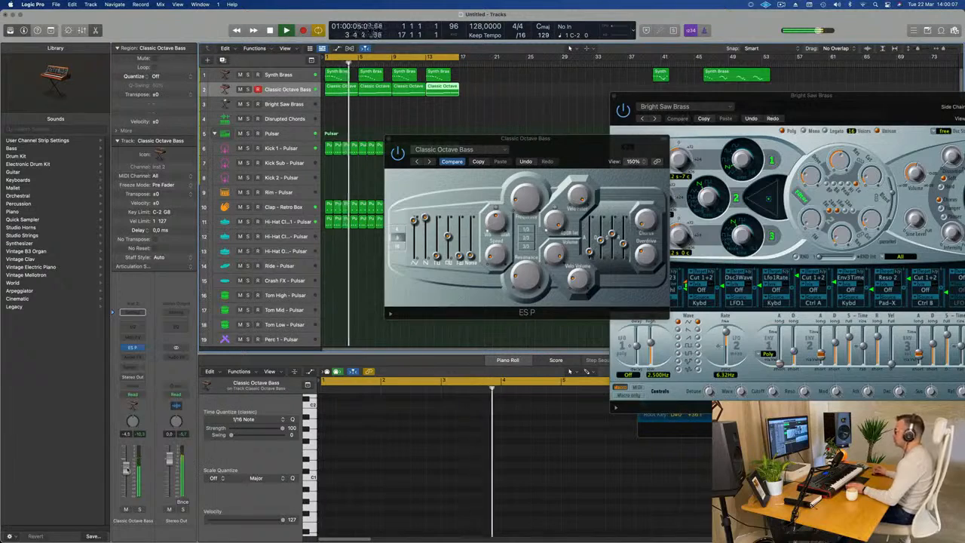
{"action": "left_click_drag", "start_coordinate": [605, 148], "coordinate": [798, 124]}
Step: Lower the long bar 3 note of the first Classic Octave Bass region to C#1 and play the region
{"action": "left_click", "coordinate": [335, 89]}
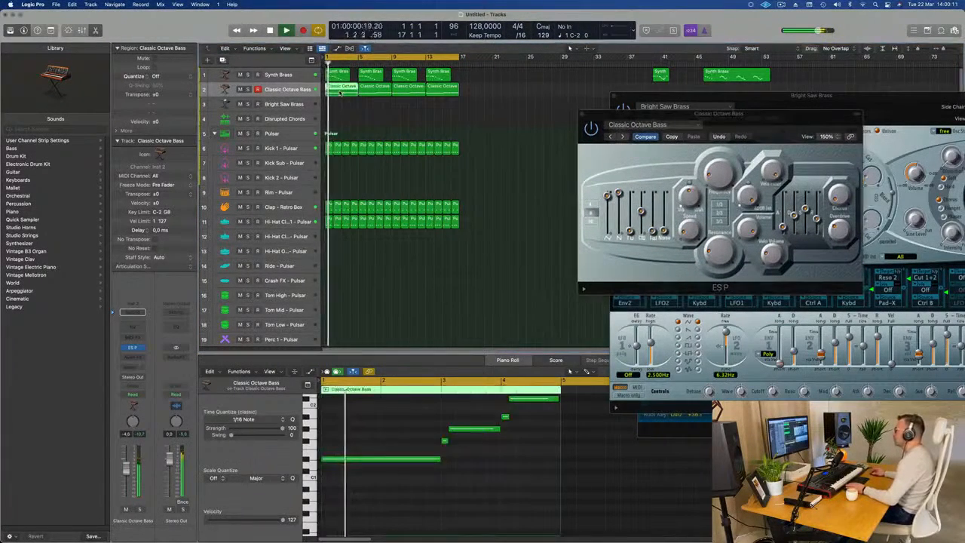
{"action": "left_click", "coordinate": [471, 429]}
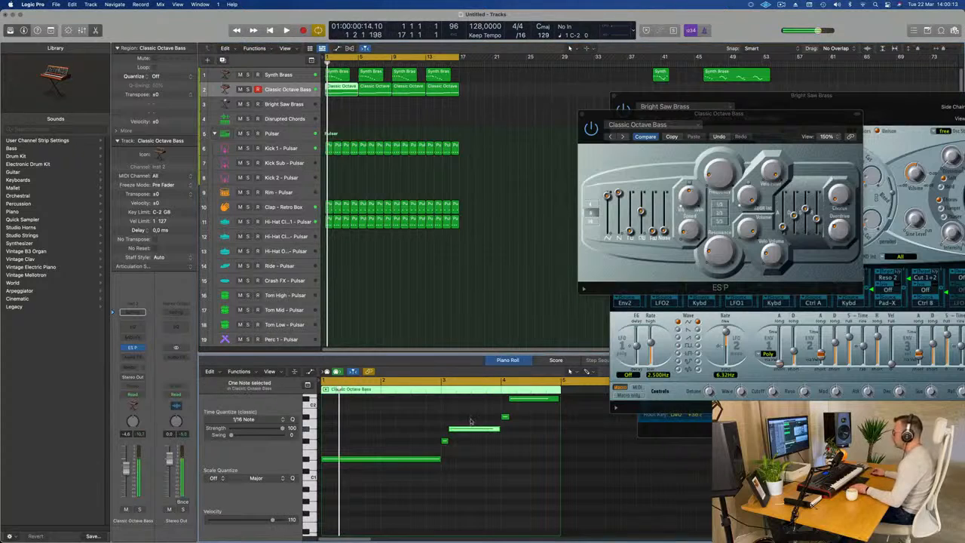
{"action": "left_click_drag", "start_coordinate": [473, 431], "coordinate": [472, 475]}
{"action": "key", "text": "space"}
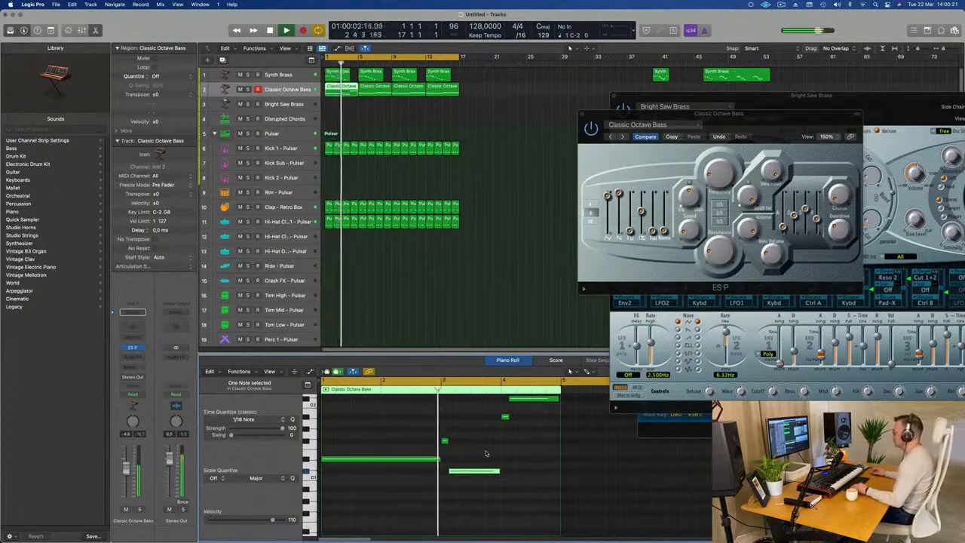
{"action": "key", "text": "super+Left"}
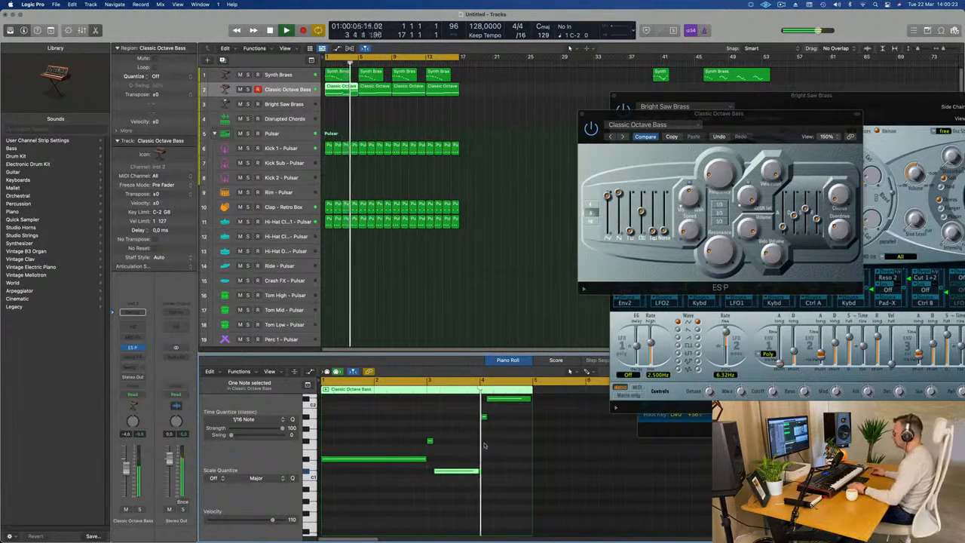
Step: Lower the long bar 4 note of the first bass region to F#1 and play the cycle from the start
{"action": "key", "text": "space"}
{"action": "left_click_drag", "start_coordinate": [511, 399], "coordinate": [509, 430]}
{"action": "key", "text": "space"}
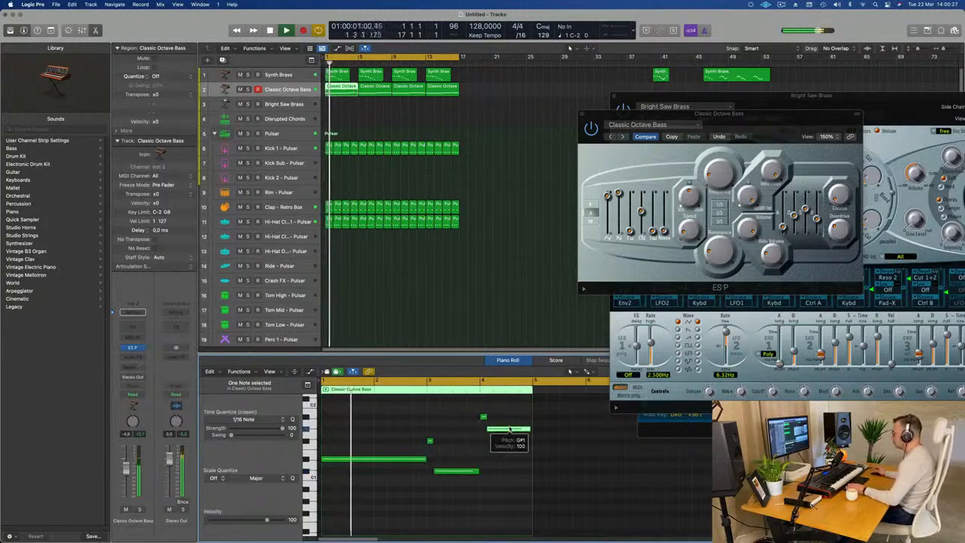
{"action": "left_click_drag", "start_coordinate": [509, 429], "coordinate": [510, 442]}
{"action": "scroll", "coordinate": [383, 427], "scroll_direction": "left", "scroll_amount": 1}
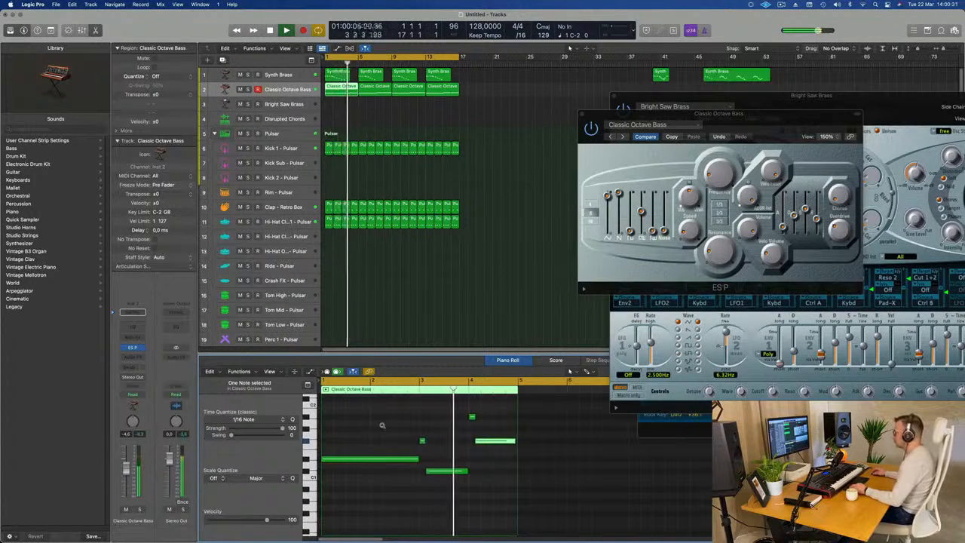
{"action": "scroll", "coordinate": [382, 427], "scroll_direction": "left", "scroll_amount": 2}
{"action": "scroll", "coordinate": [382, 427], "scroll_direction": "right", "scroll_amount": 1}
{"action": "scroll", "coordinate": [392, 425], "scroll_direction": "right", "scroll_amount": 1}
{"action": "scroll", "coordinate": [415, 426], "scroll_direction": "left", "scroll_amount": 1}
{"action": "key", "text": "Return"}
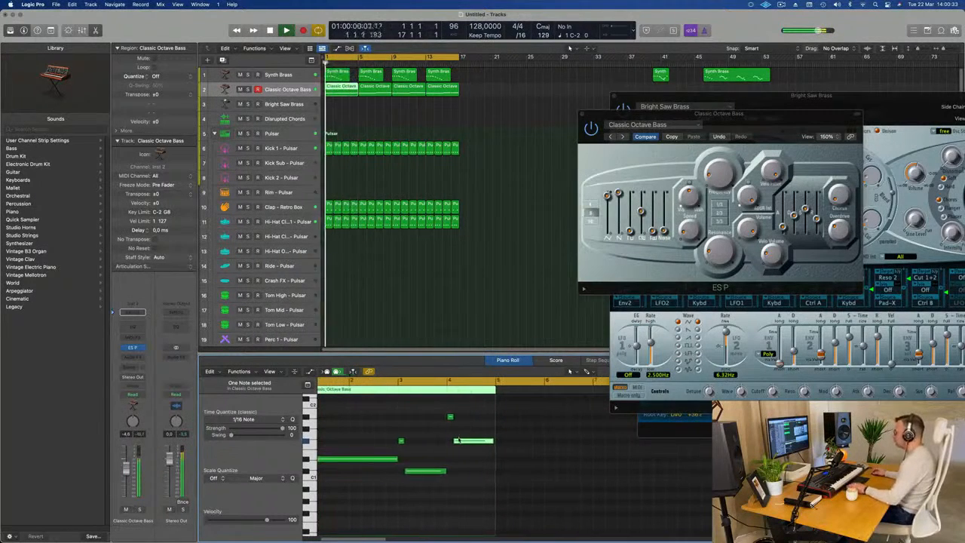
Step: Try the long bar 4 note of the first bass region at A#0 and play the region
{"action": "left_click_drag", "start_coordinate": [467, 442], "coordinate": [461, 490]}
{"action": "scroll", "coordinate": [450, 455], "scroll_direction": "left", "scroll_amount": 1}
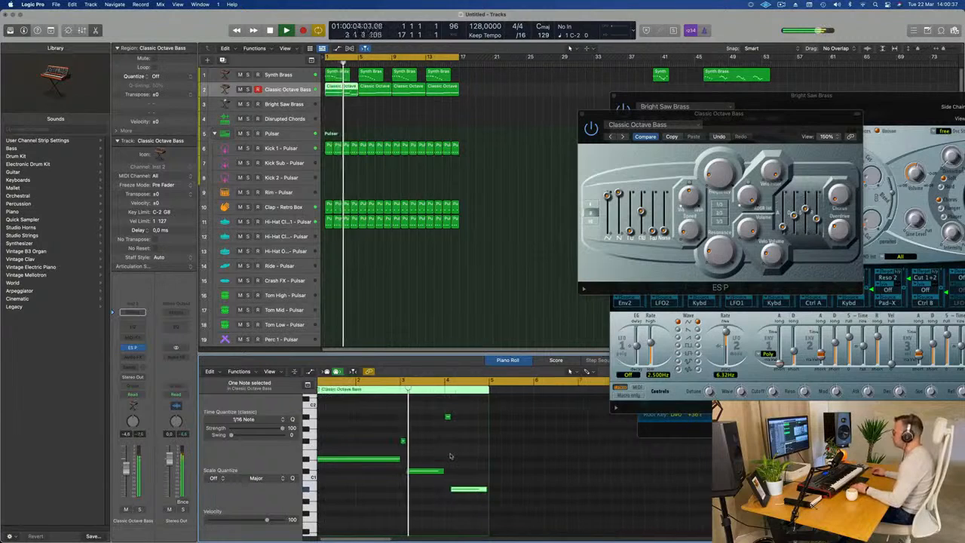
{"action": "scroll", "coordinate": [421, 450], "scroll_direction": "left", "scroll_amount": 1}
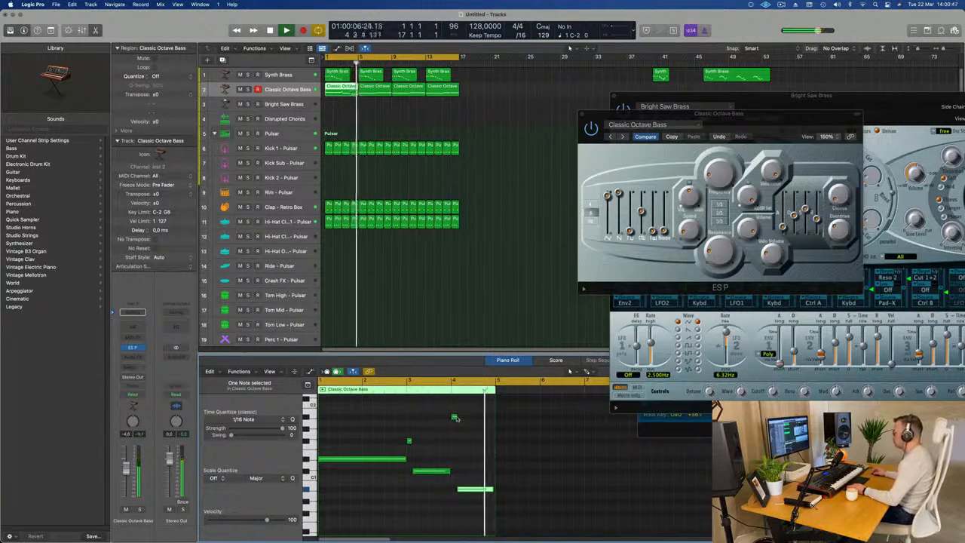
Step: Lower the short bar 4 note of the first bass region to G#1, return the long one to F#1 and play it
{"action": "left_click_drag", "start_coordinate": [454, 417], "coordinate": [453, 427]}
{"action": "left_click_drag", "start_coordinate": [467, 488], "coordinate": [451, 442]}
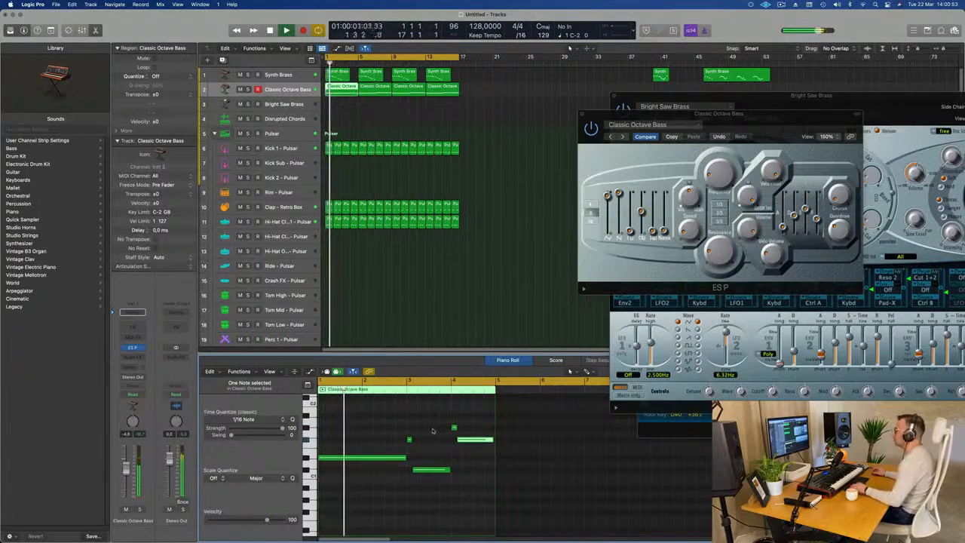
{"action": "key", "text": "super+Left"}
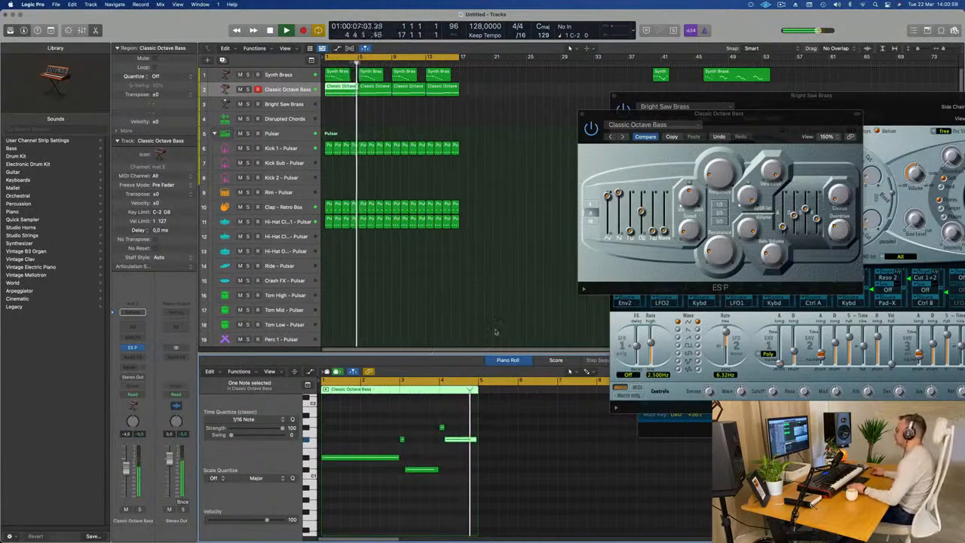
Step: Delete the three old bass copies, repeat the edited first region three times up to bar 17 and play from the start
{"action": "key", "text": "space"}
{"action": "left_click_drag", "start_coordinate": [473, 89], "coordinate": [381, 100]}
{"action": "key", "text": "Delete"}
{"action": "key", "text": "space"}
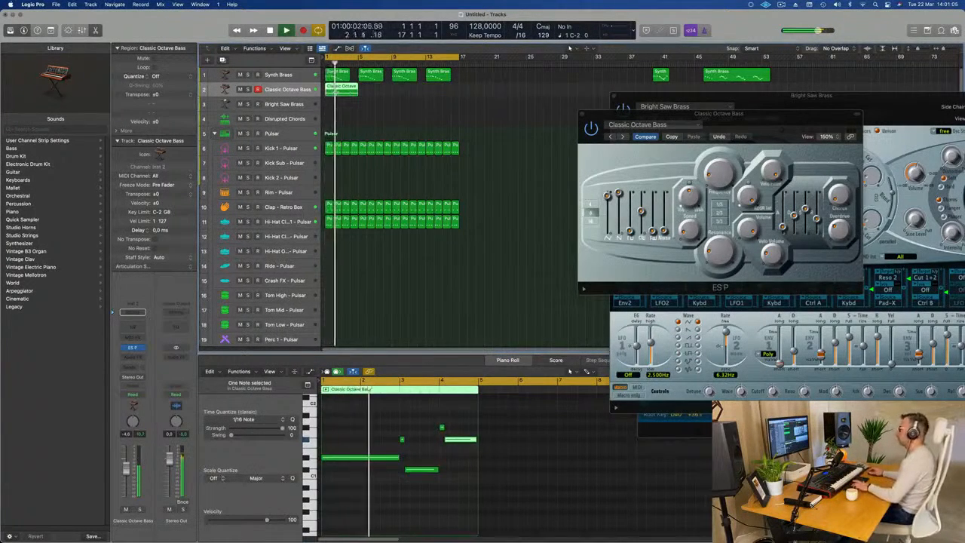
{"action": "key", "text": "super+r"}
{"action": "key", "text": "super+r"}
{"action": "key", "text": "super+r"}
{"action": "key", "text": "Return"}
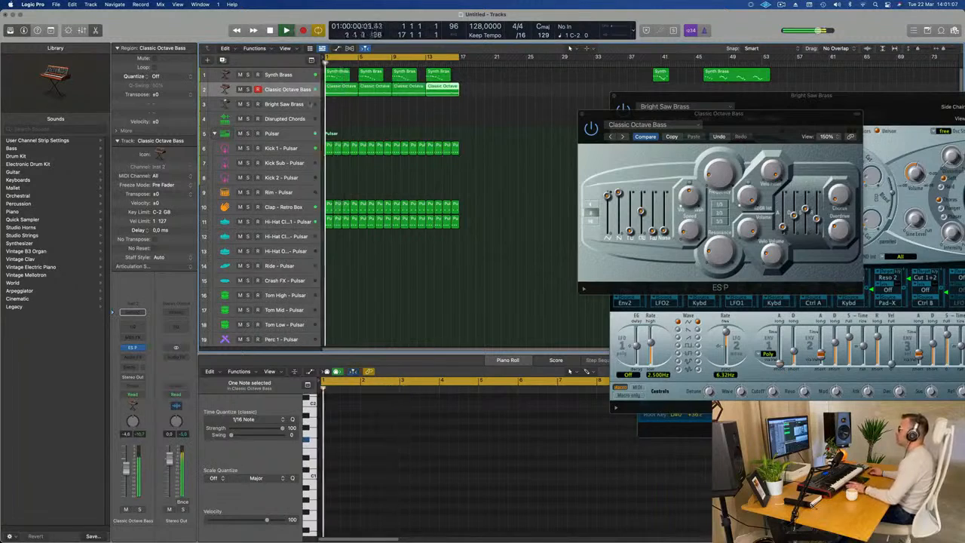
Step: Select all four Classic Octave Bass regions, enlarge the track height and play the cycle from the start
{"action": "left_click", "coordinate": [287, 95]}
{"action": "left_click_drag", "start_coordinate": [287, 97], "coordinate": [286, 147]}
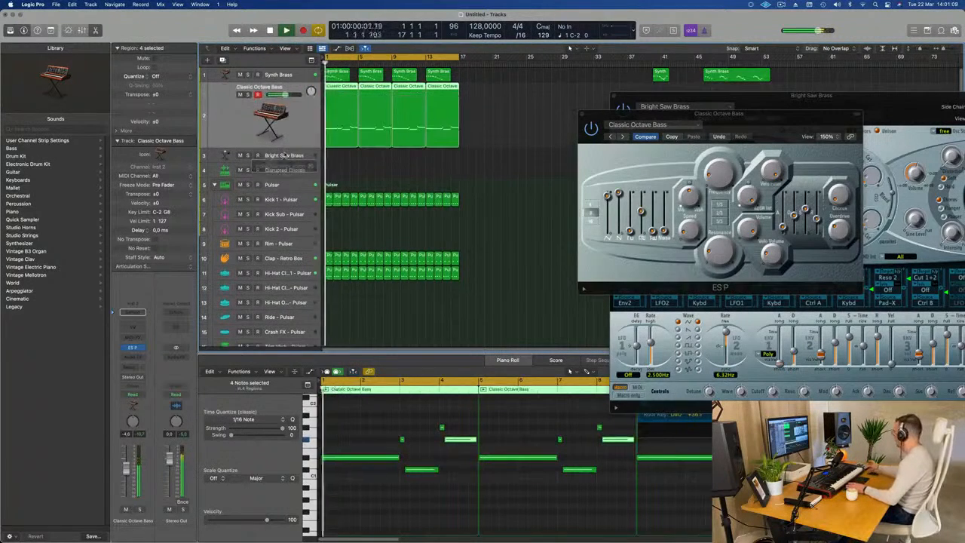
{"action": "key", "text": "Return"}
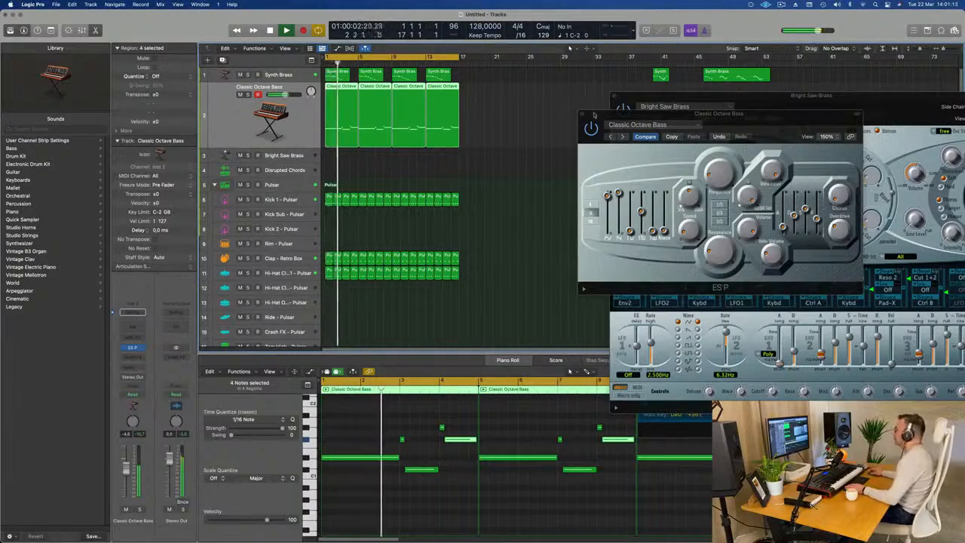
Step: Audition the ES P presets Electro Bass, Fat Square Bass and Poly Synth on the bass line
{"action": "left_click_drag", "start_coordinate": [749, 116], "coordinate": [617, 153]}
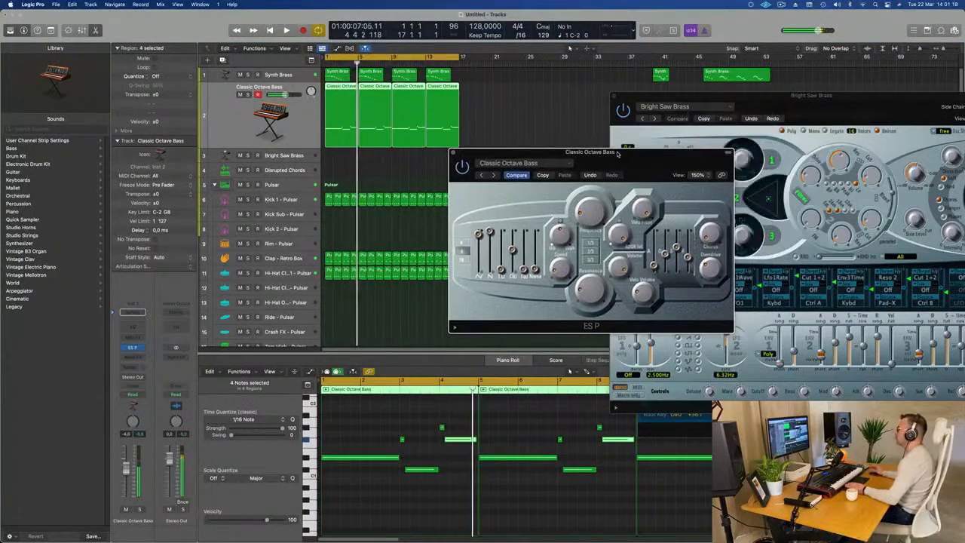
{"action": "left_click", "coordinate": [493, 175]}
{"action": "left_click", "coordinate": [493, 175]}
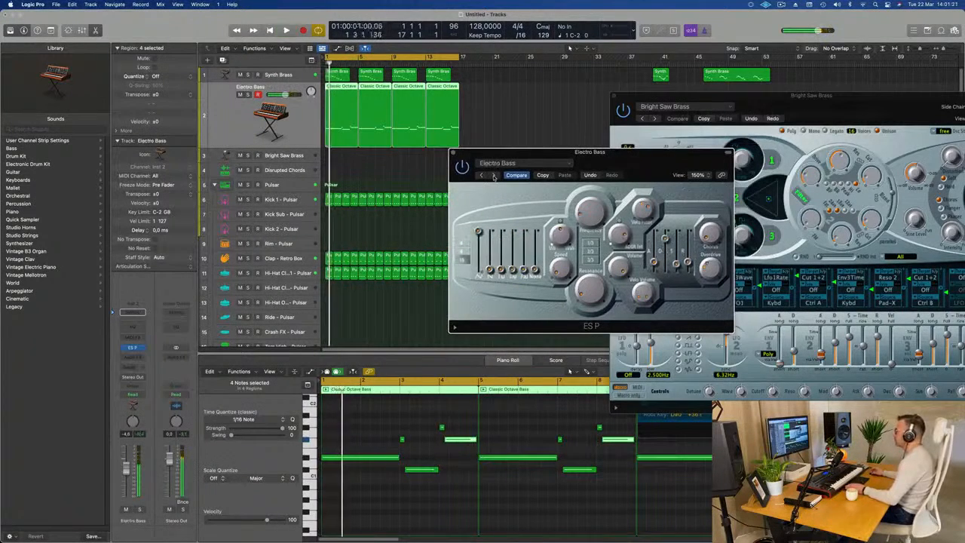
{"action": "left_click", "coordinate": [494, 175]}
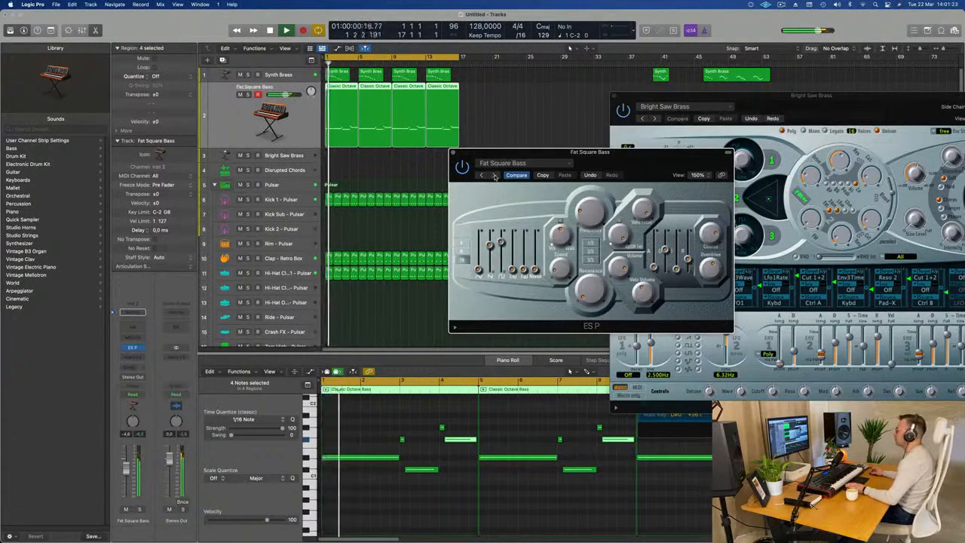
{"action": "left_click", "coordinate": [493, 174]}
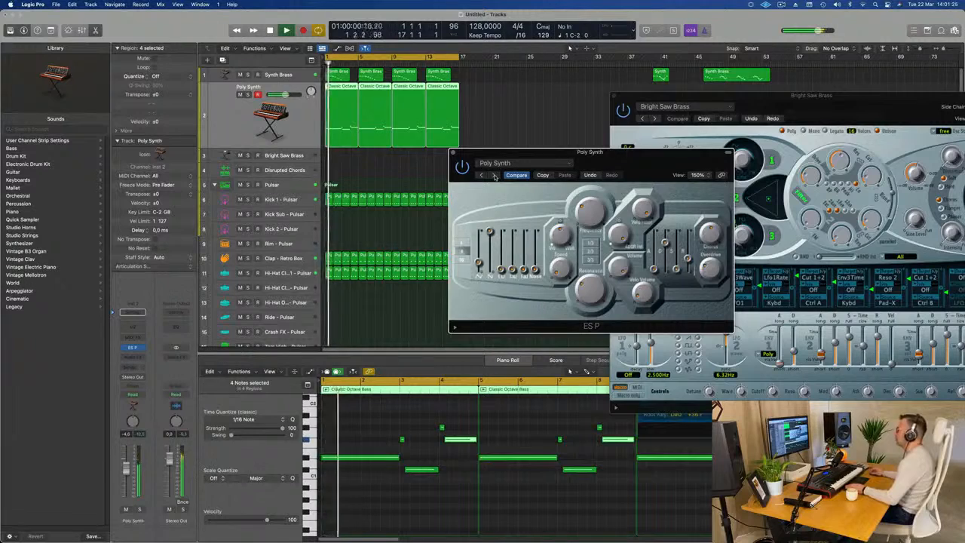
Step: Move the ES P window and audition the following presets, including Square Pad and Taurus Bass
{"action": "left_click_drag", "start_coordinate": [614, 159], "coordinate": [475, 168]}
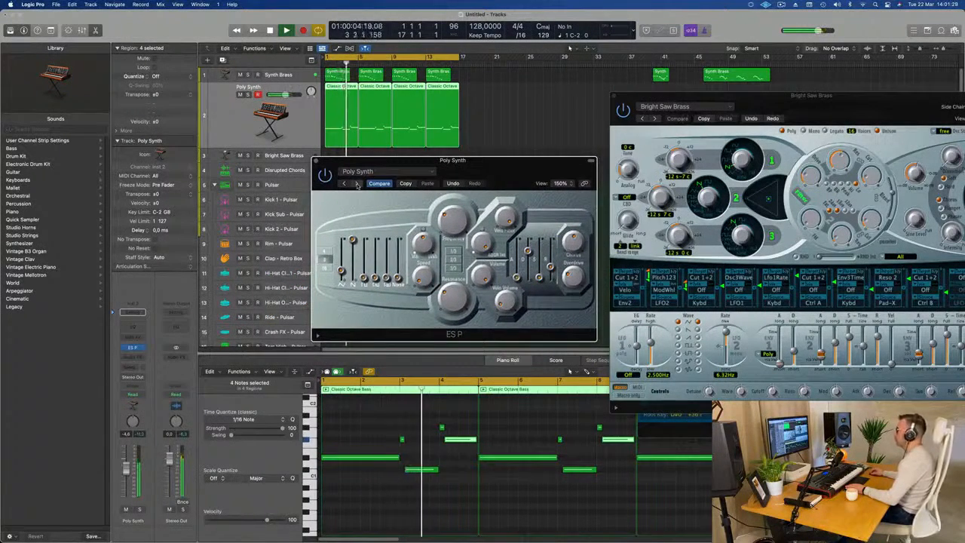
{"action": "left_click", "coordinate": [357, 186]}
{"action": "left_click", "coordinate": [358, 185]}
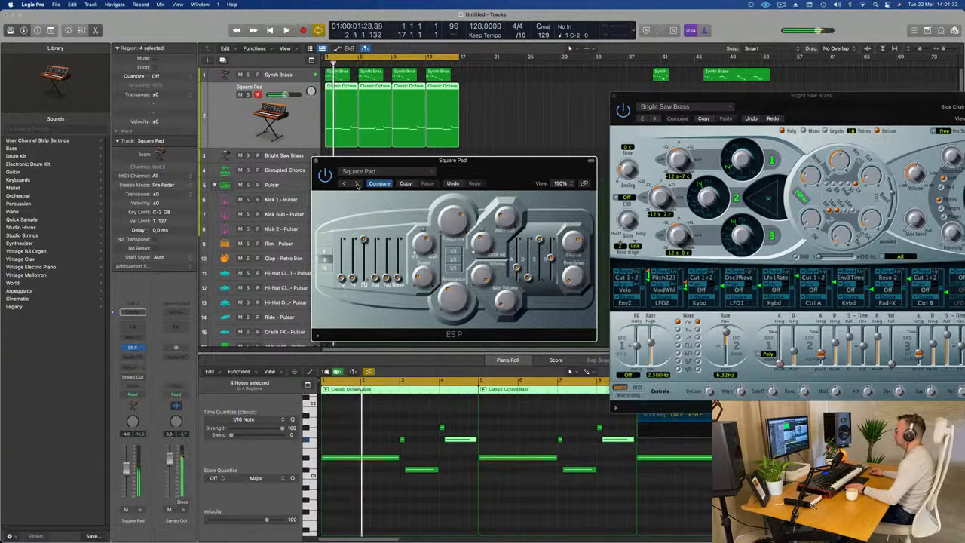
{"action": "left_click", "coordinate": [357, 185]}
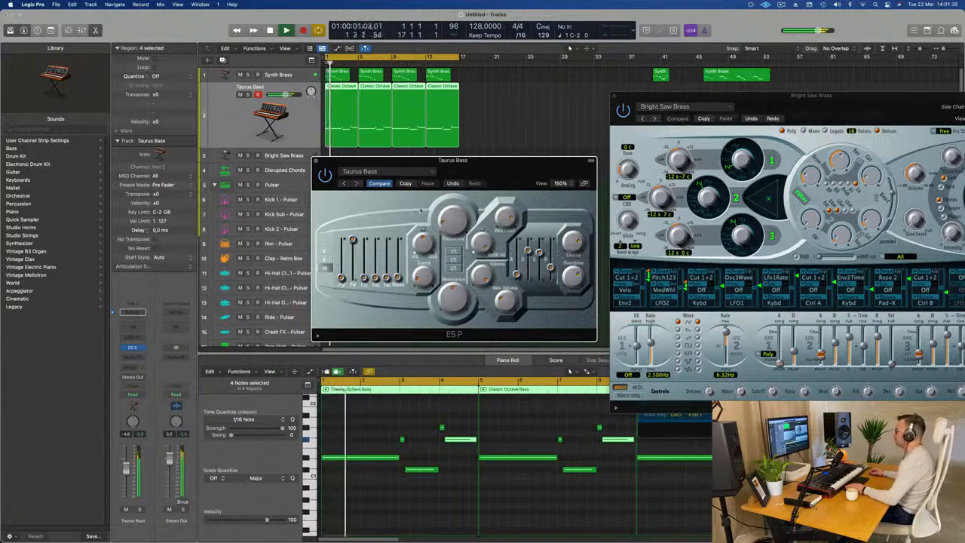
{"action": "mouse_move", "coordinate": [504, 179]}
{"action": "left_mouse_down"}
{"action": "mouse_move", "coordinate": [541, 181]}
{"action": "mouse_move", "coordinate": [520, 176]}
{"action": "left_mouse_up"}
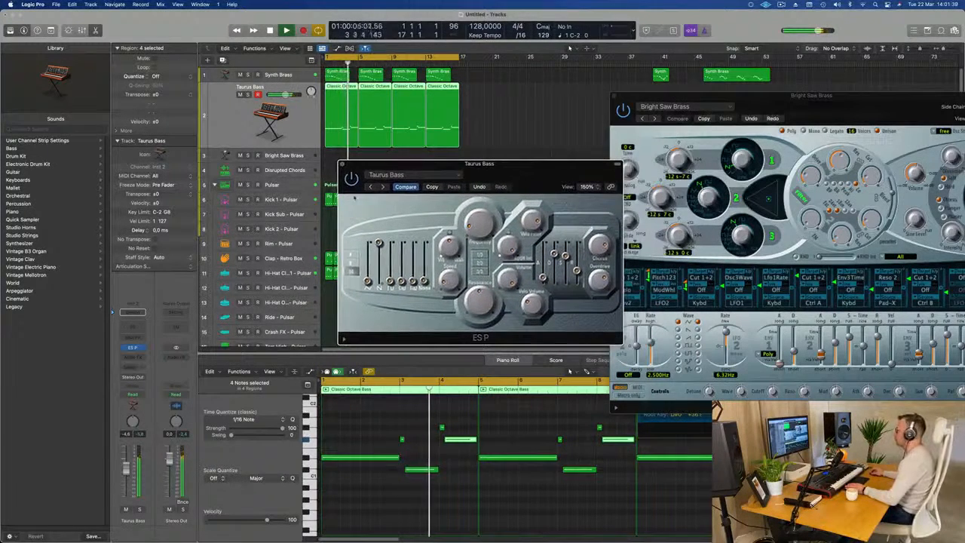
Step: Audition the Big Sweep preset, step on to the Classic Octave Bass preset and reposition the ES P window
{"action": "key", "text": "space"}
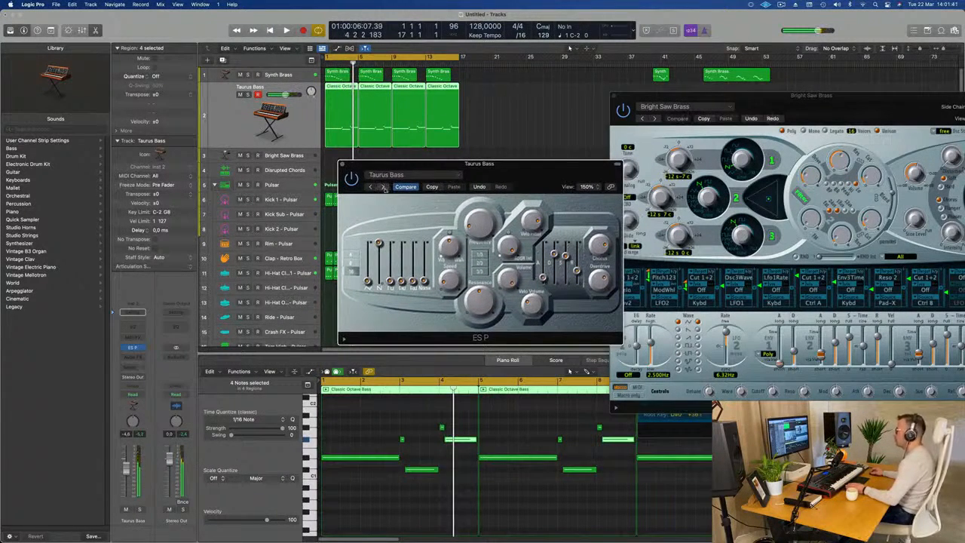
{"action": "left_click", "coordinate": [384, 187]}
{"action": "key", "text": "space"}
{"action": "left_click", "coordinate": [384, 187]}
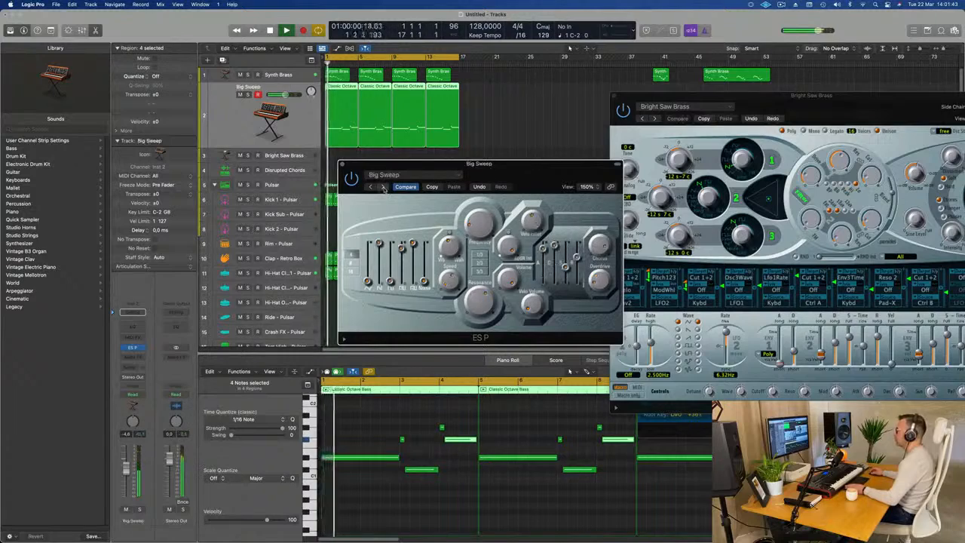
{"action": "left_click", "coordinate": [384, 187]}
{"action": "left_click_drag", "start_coordinate": [422, 163], "coordinate": [379, 162]}
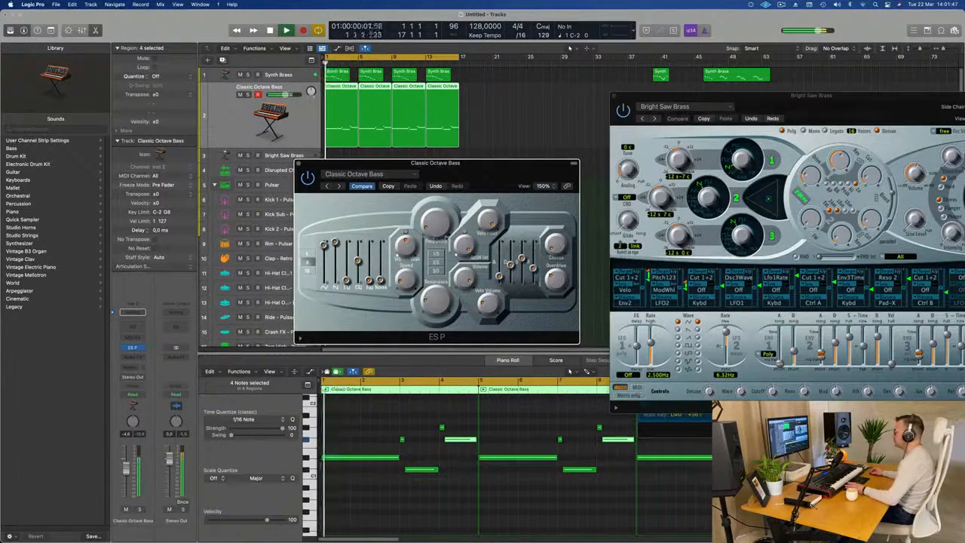
Step: Lower the ES P decay to its minimum, set the bass track volume to about -3.2 dB and replay the loop
{"action": "key", "text": "space"}
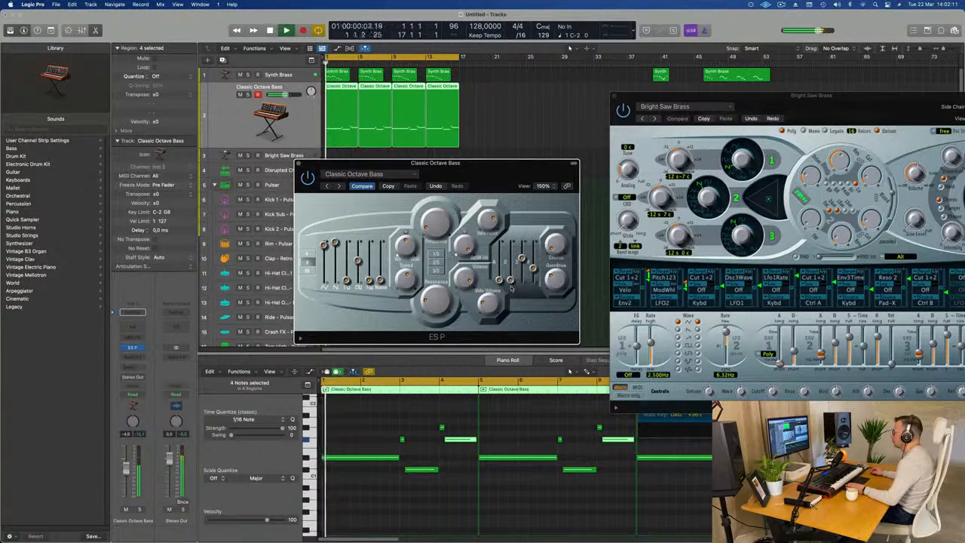
{"action": "left_click_drag", "start_coordinate": [507, 173], "coordinate": [585, 137]}
{"action": "left_click_drag", "start_coordinate": [127, 469], "coordinate": [126, 465]}
{"action": "key", "text": "Return"}
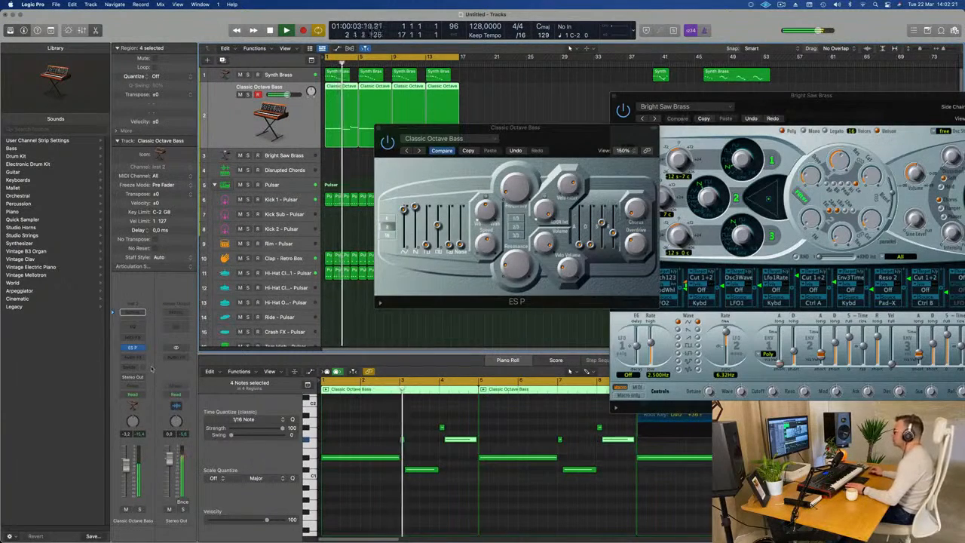
{"action": "left_click_drag", "start_coordinate": [548, 138], "coordinate": [736, 132]}
{"action": "key", "text": "Return"}
{"action": "key", "text": "space"}
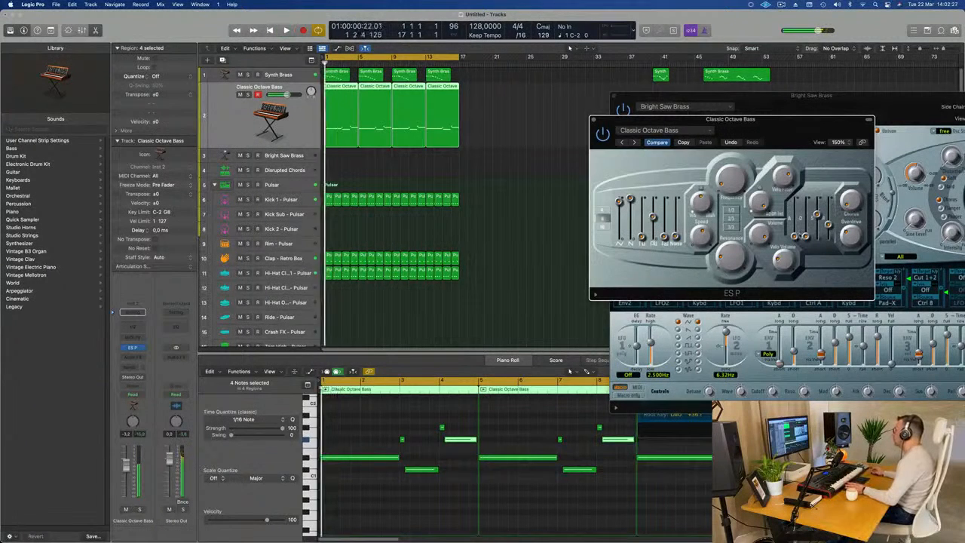
Step: Try a slightly longer ES P decay while playing the loop from the start, and reposition the instrument window
{"action": "left_click_drag", "start_coordinate": [806, 237], "coordinate": [806, 229]}
{"action": "key", "text": "Return"}
{"action": "key", "text": "Return"}
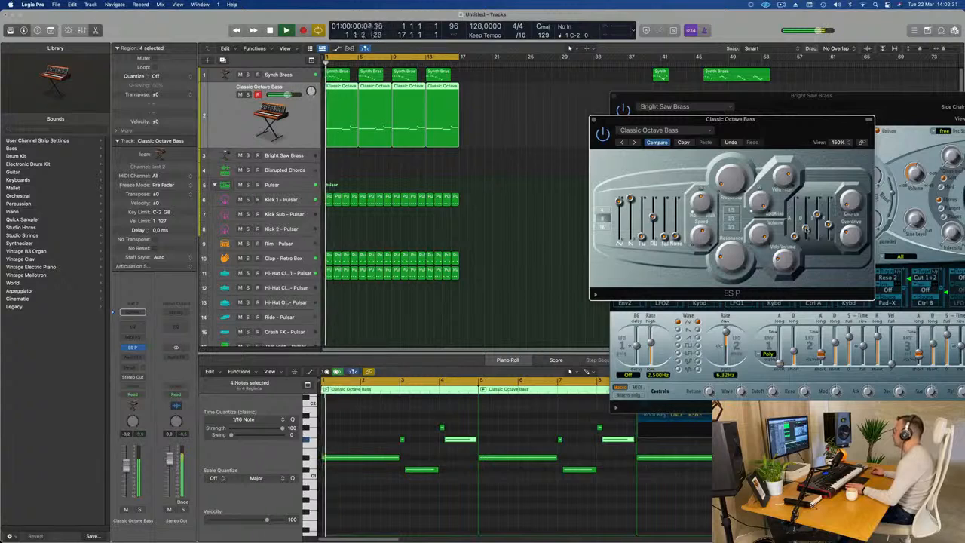
{"action": "left_click_drag", "start_coordinate": [819, 134], "coordinate": [685, 130]}
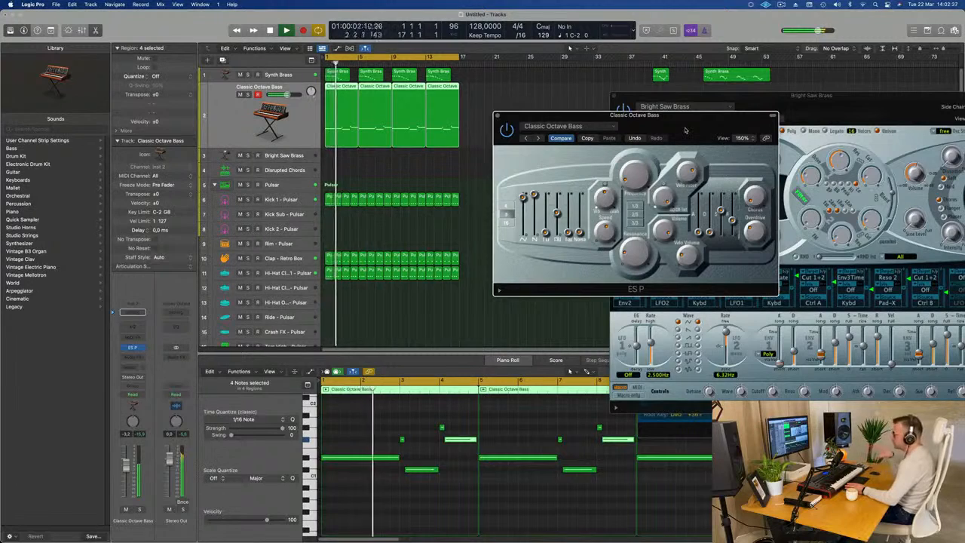
{"action": "key", "text": "Return"}
{"action": "key", "text": "space"}
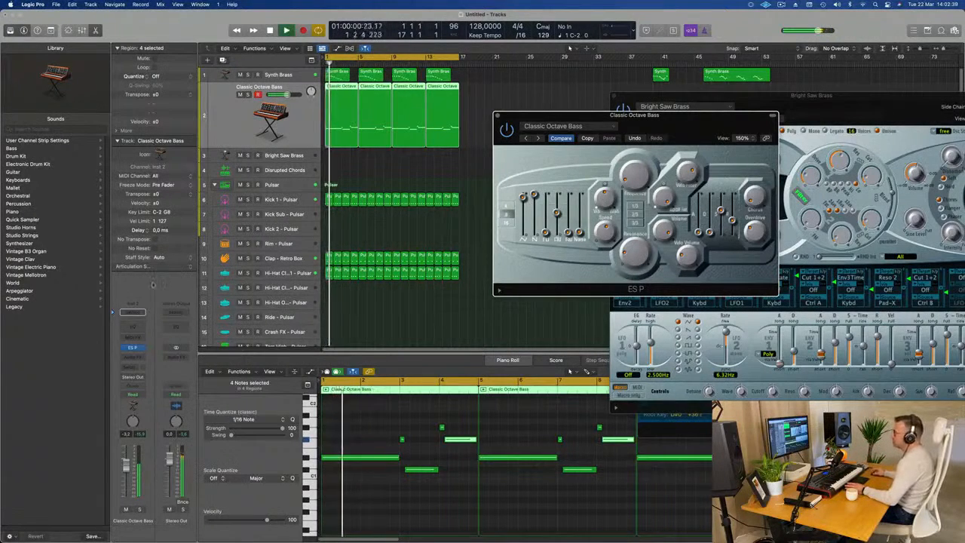
Step: Insert a Compressor as an audio effect on the Classic Octave Bass track
{"action": "left_click", "coordinate": [140, 358]}
{"action": "mouse_move", "coordinate": [151, 403]}
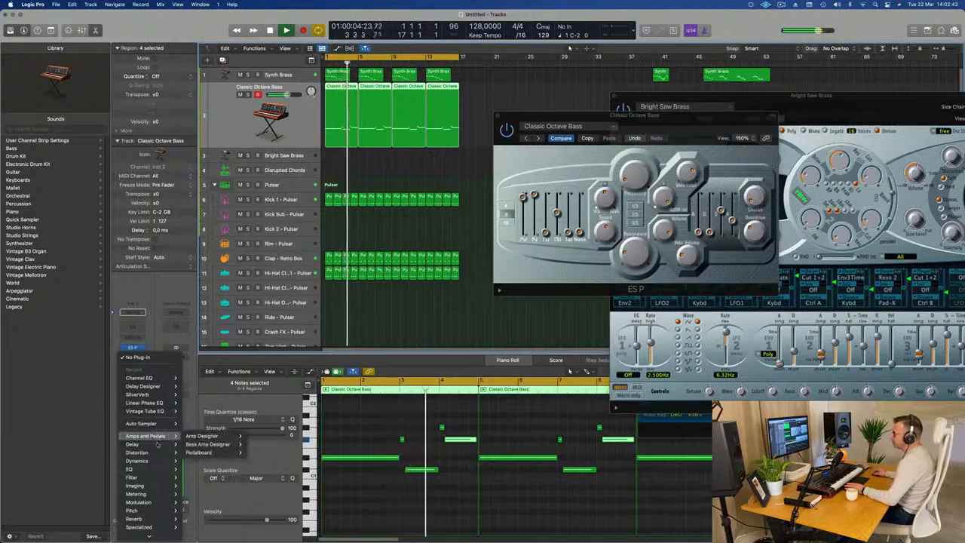
{"action": "mouse_move", "coordinate": [155, 452]}
{"action": "mouse_move", "coordinate": [202, 459]}
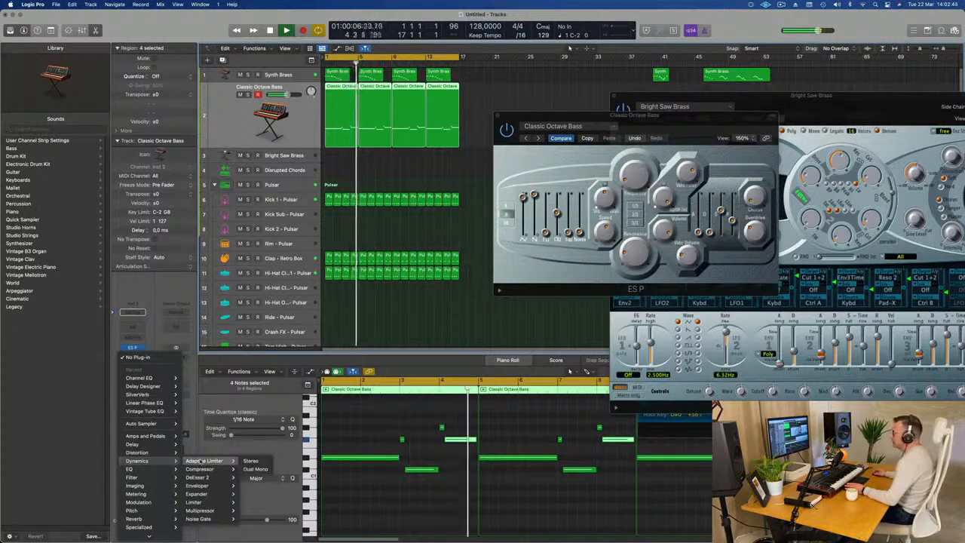
{"action": "left_click", "coordinate": [252, 468]}
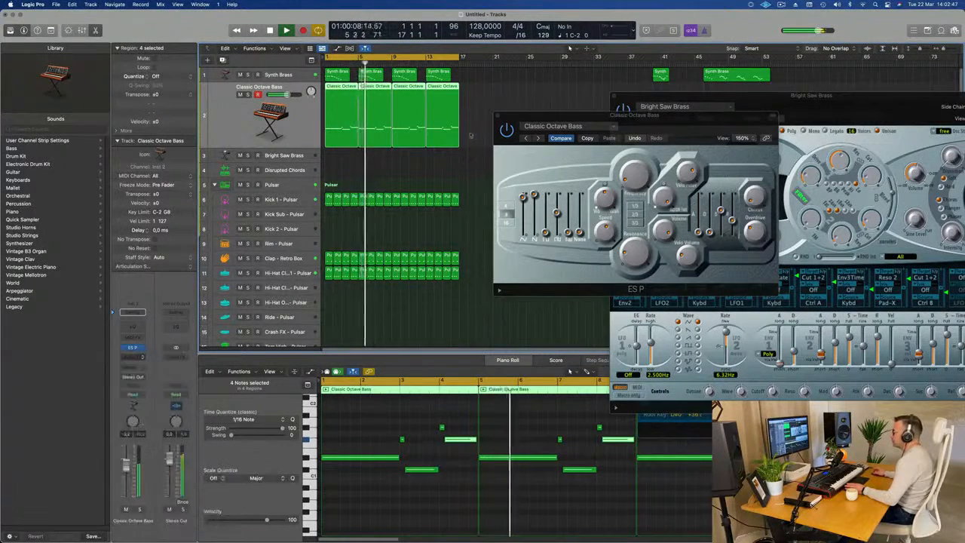
Step: Set the Compressor's side chain to Kick 1 - Pulsar (Inst 5), reposition its window and lower the attack
{"action": "left_click", "coordinate": [690, 114]}
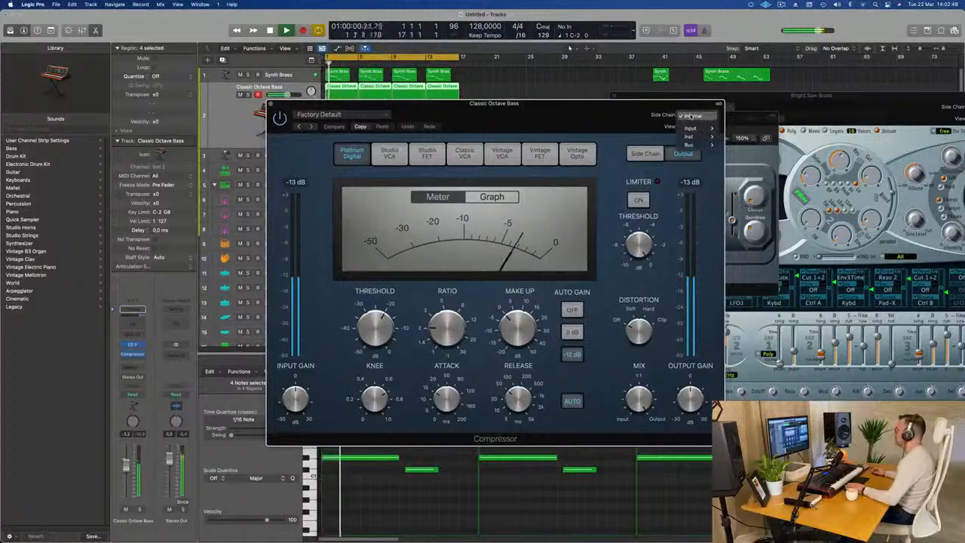
{"action": "mouse_move", "coordinate": [691, 136]}
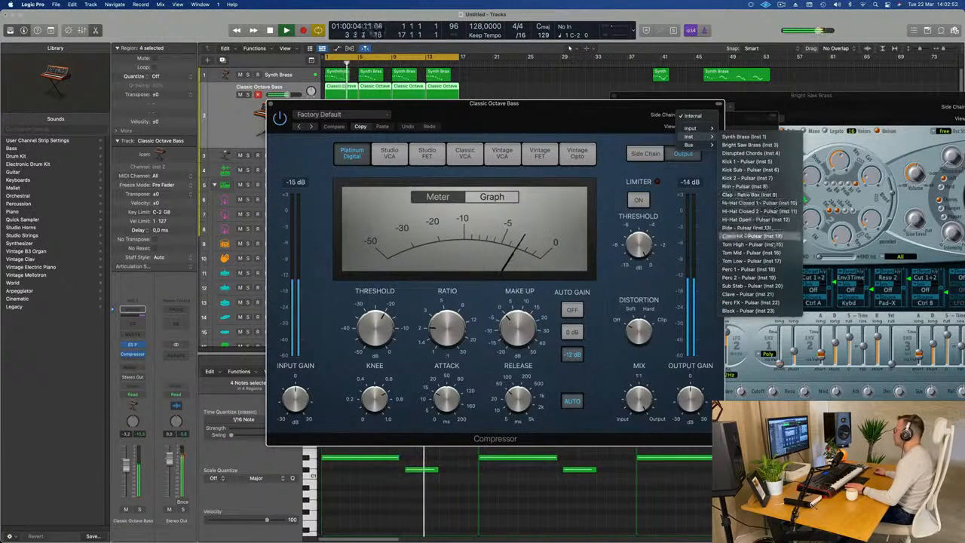
{"action": "left_click", "coordinate": [750, 161]}
{"action": "left_click_drag", "start_coordinate": [469, 251], "coordinate": [526, 252]}
{"action": "left_click_drag", "start_coordinate": [503, 399], "coordinate": [499, 413]}
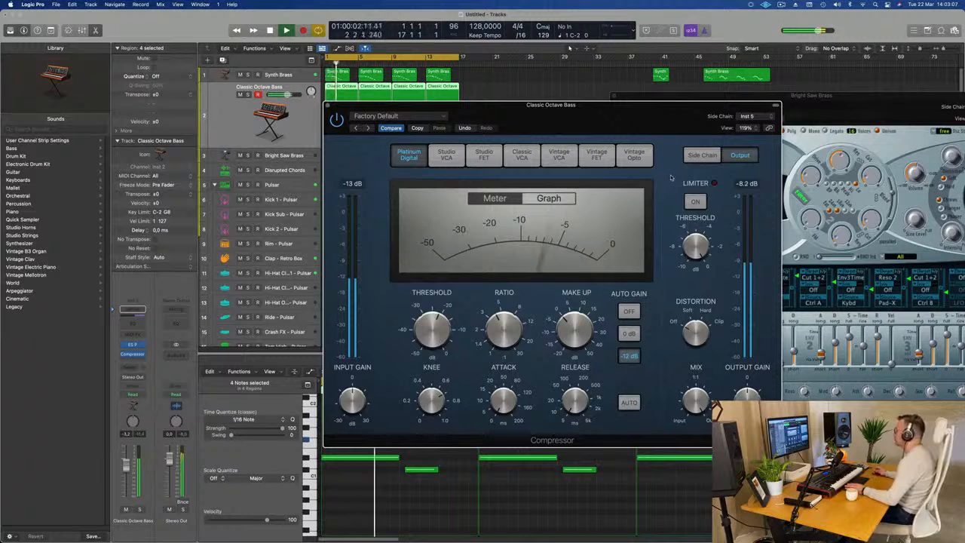
Step: Show the Compressor's side-chain detection and filter settings, restart the loop and move the window aside
{"action": "left_click", "coordinate": [703, 156]}
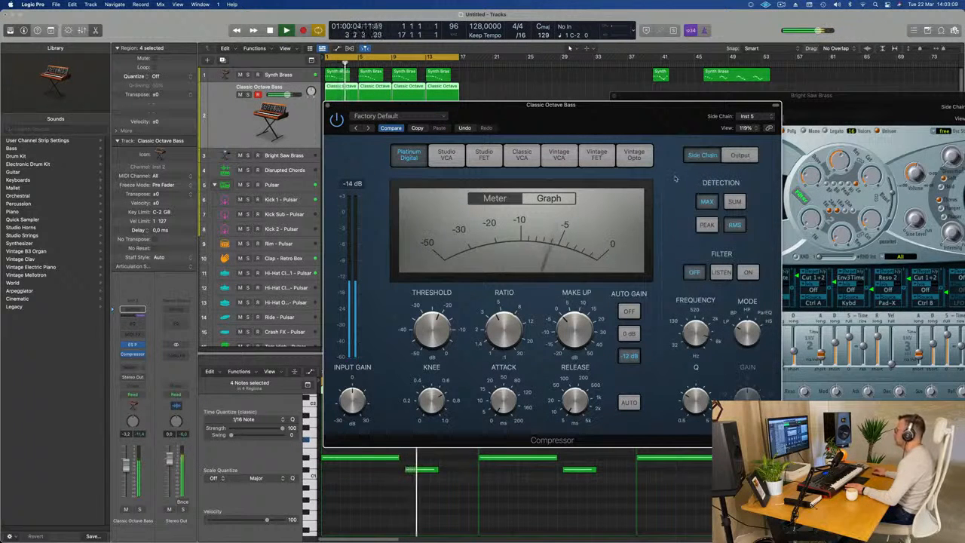
{"action": "mouse_move", "coordinate": [694, 326]}
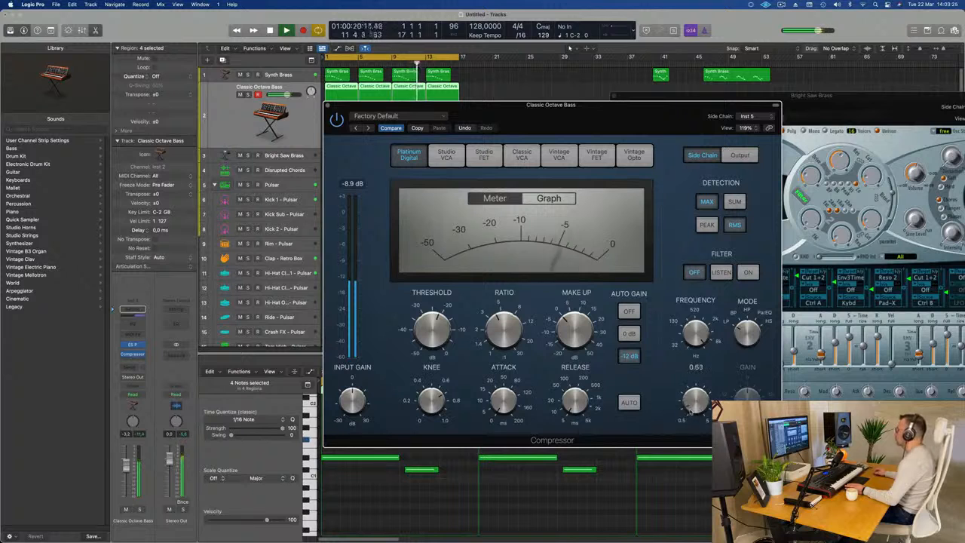
{"action": "key", "text": "space"}
{"action": "key", "text": "space"}
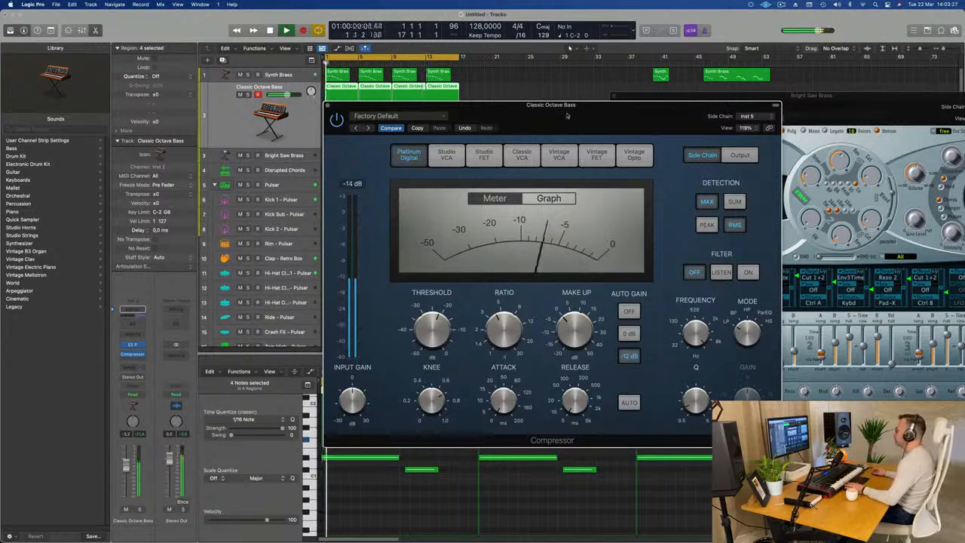
{"action": "left_click_drag", "start_coordinate": [643, 105], "coordinate": [654, 102]}
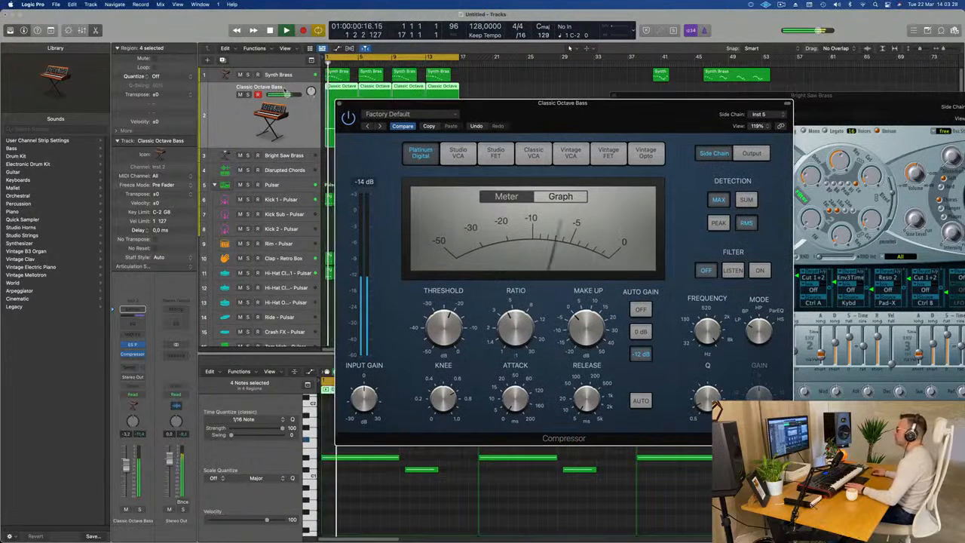
Step: Audition the side-chained Classic Octave Bass in solo, adjust the Compressor's threshold and close its window
{"action": "left_click", "coordinate": [248, 94]}
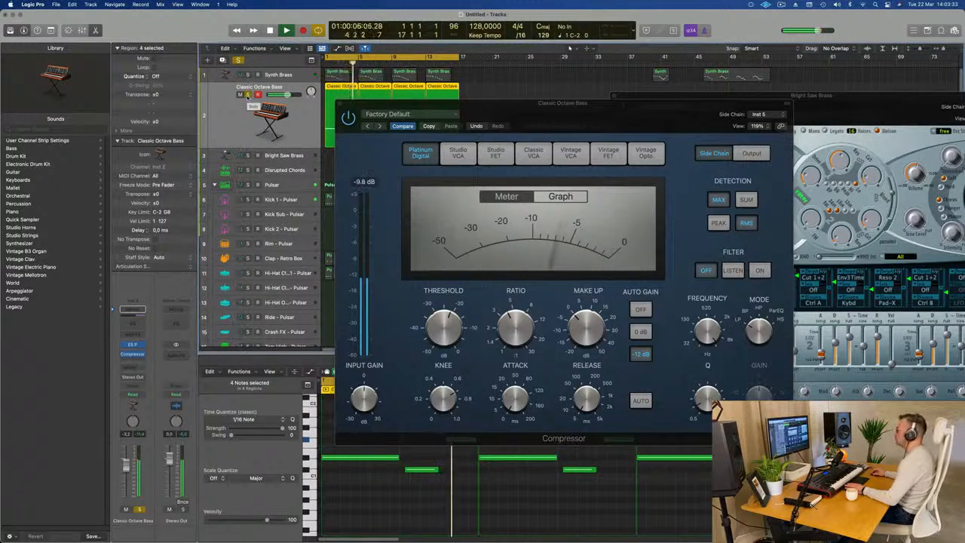
{"action": "left_click", "coordinate": [247, 94]}
{"action": "left_click", "coordinate": [437, 330]}
{"action": "key", "text": "space"}
{"action": "key", "text": "space"}
{"action": "left_click", "coordinate": [339, 103]}
{"action": "key", "text": "space"}
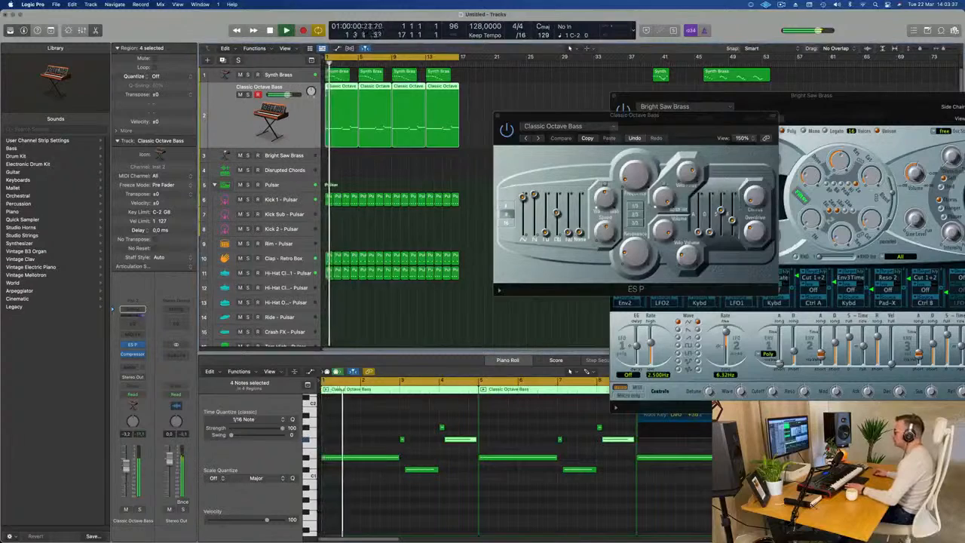
Step: Select the Synth Brass track and restart the loop from the beginning
{"action": "key", "text": "Return"}
{"action": "key", "text": "Up"}
{"action": "key", "text": "Return"}
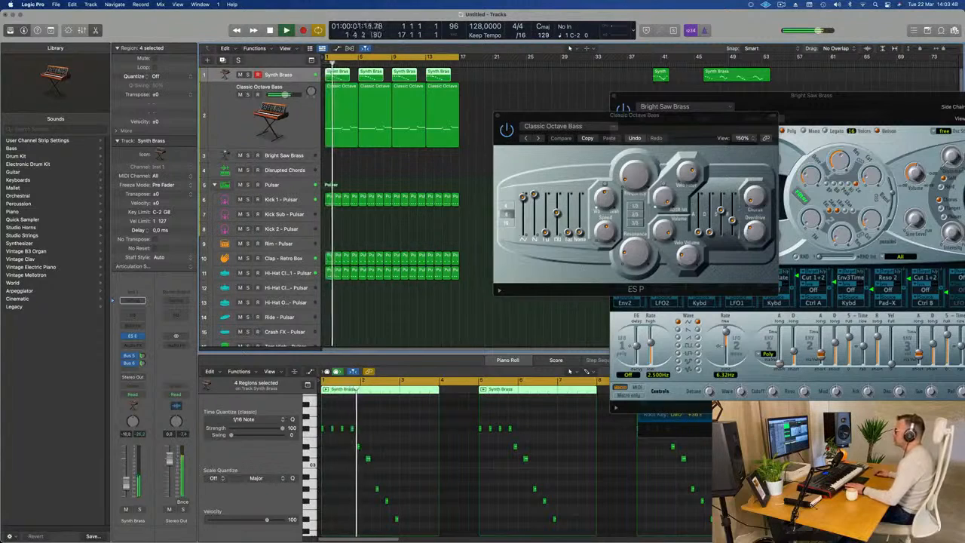
{"action": "left_click", "coordinate": [286, 31]}
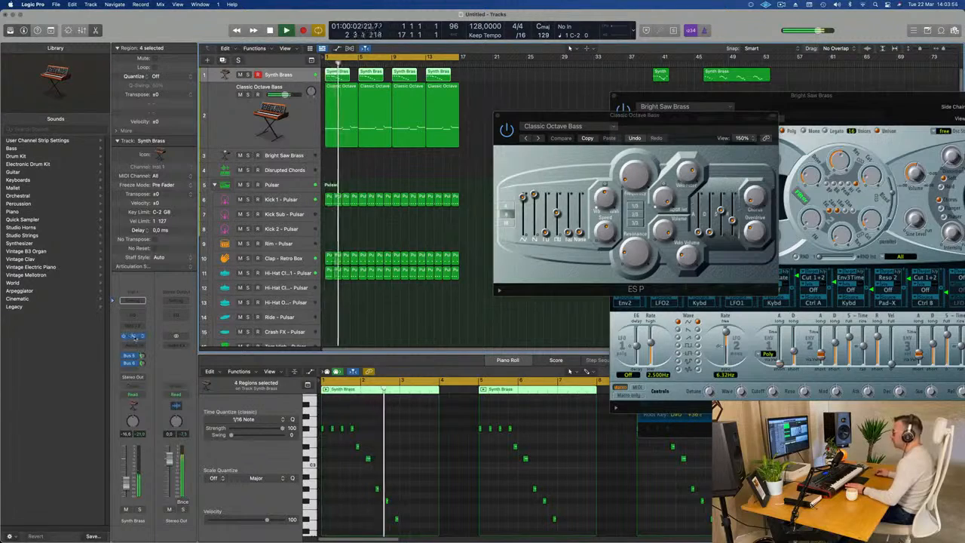
Step: Open the Synth Brass track's ES E instrument, adjust its filter cutoff while the loop plays and close it
{"action": "left_click", "coordinate": [133, 336]}
{"action": "left_click_drag", "start_coordinate": [781, 109], "coordinate": [618, 141]}
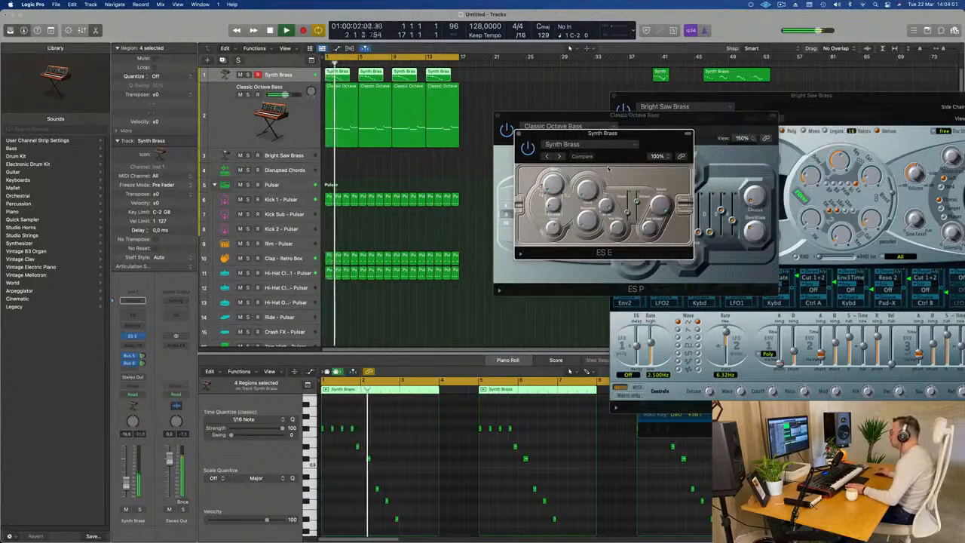
{"action": "left_click", "coordinate": [585, 156]}
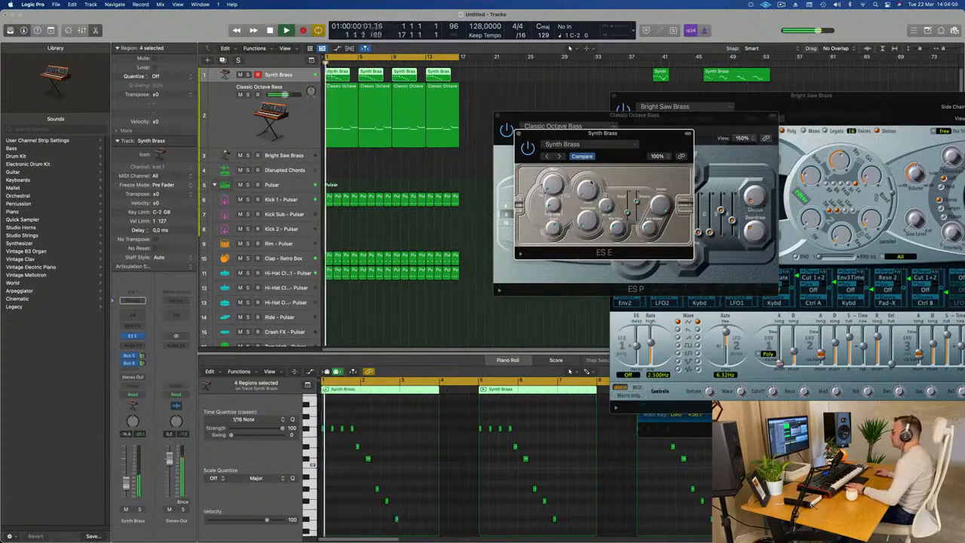
{"action": "left_click_drag", "start_coordinate": [643, 134], "coordinate": [613, 131]}
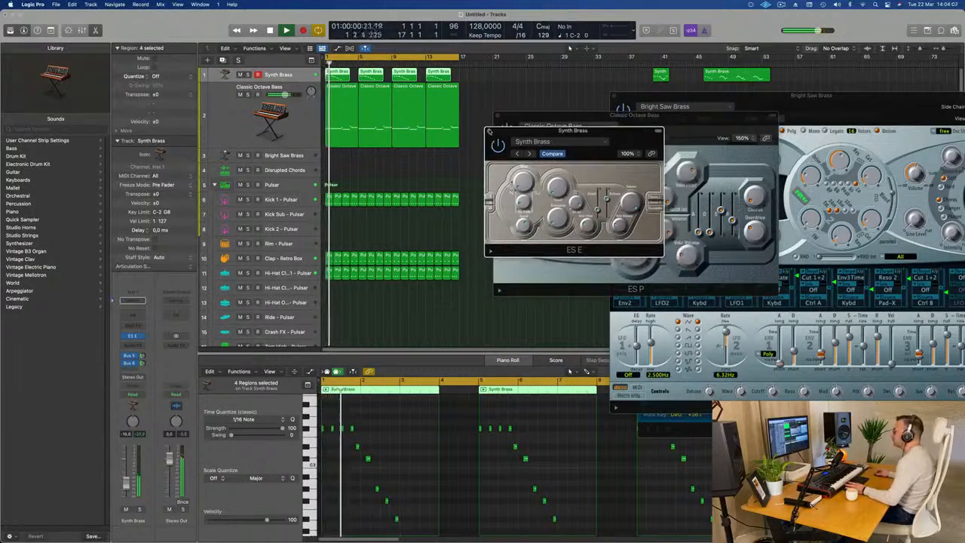
{"action": "left_click", "coordinate": [489, 132]}
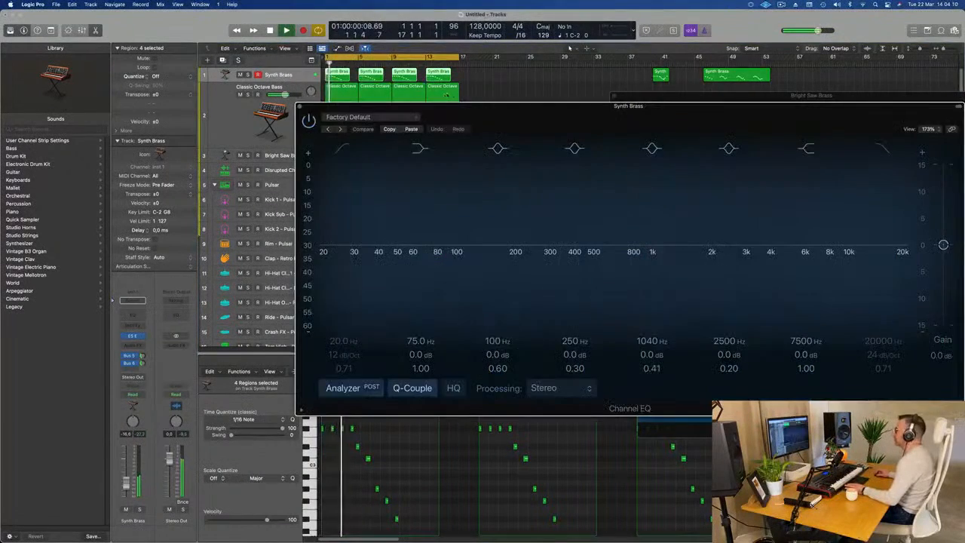
Step: Insert a Channel EQ on Synth Brass with a high cut at about 2880 Hz, 48 dB/Oct slope and Q about 0.9
{"action": "left_click", "coordinate": [134, 301]}
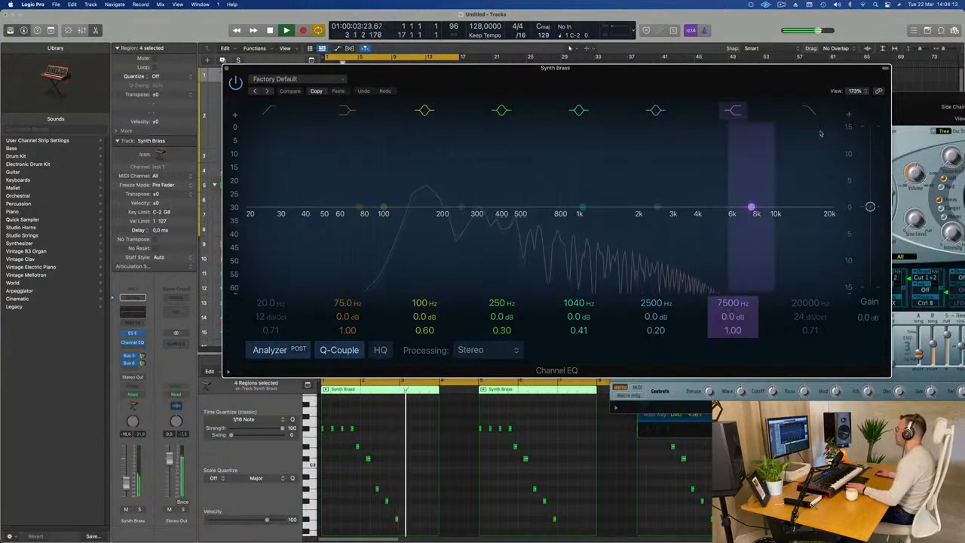
{"action": "left_click", "coordinate": [806, 111]}
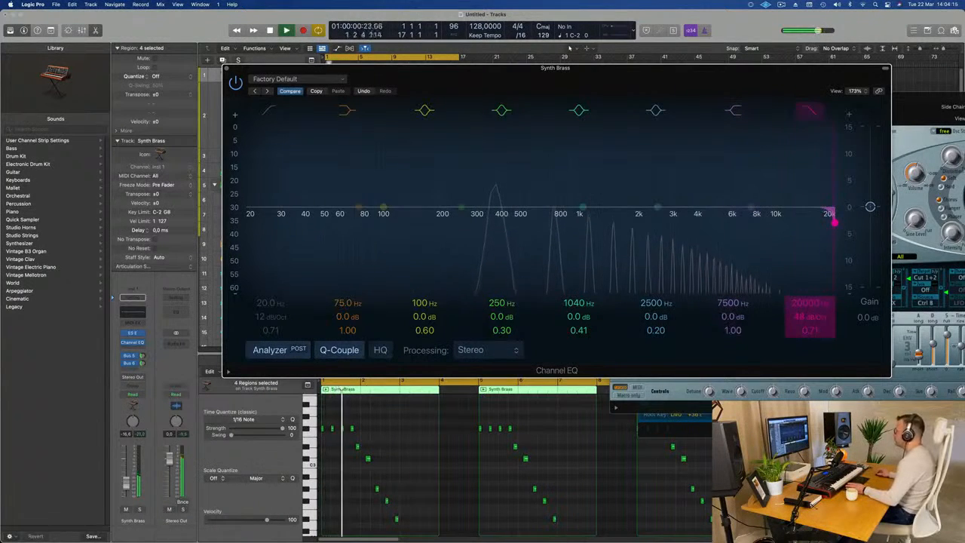
{"action": "left_click_drag", "start_coordinate": [834, 221], "coordinate": [656, 223]}
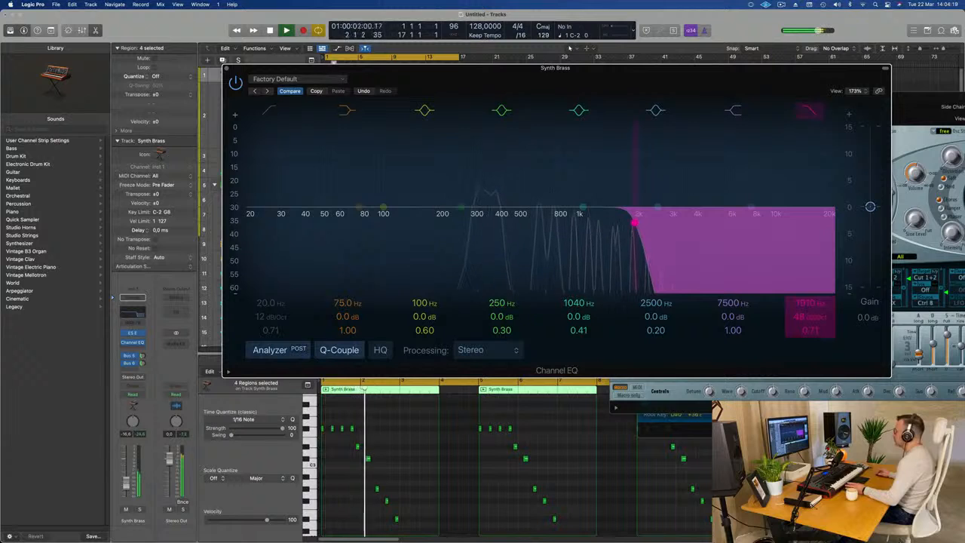
{"action": "left_click_drag", "start_coordinate": [811, 330], "coordinate": [815, 303]}
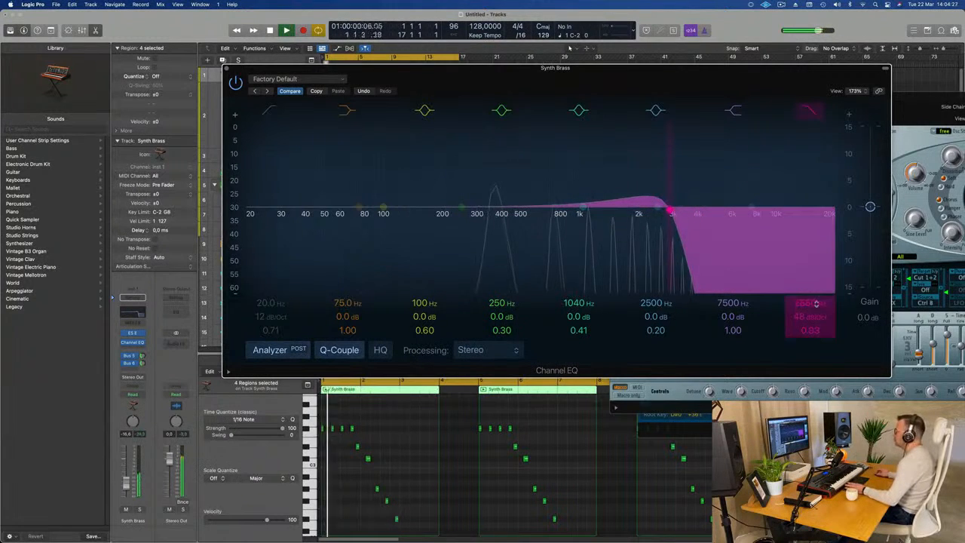
{"action": "left_click_drag", "start_coordinate": [582, 69], "coordinate": [733, 52]}
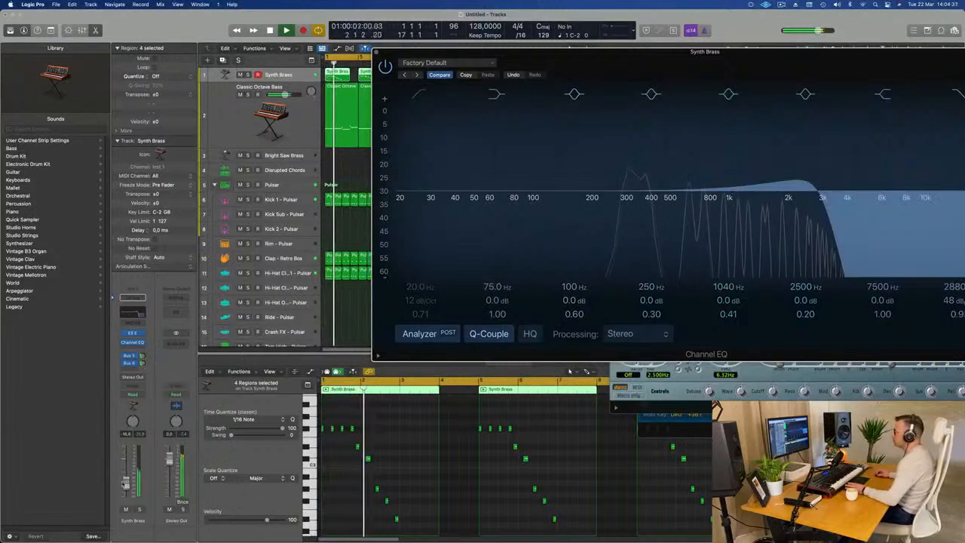
{"action": "left_click_drag", "start_coordinate": [410, 197], "coordinate": [596, 207]}
{"action": "left_click", "coordinate": [375, 53]}
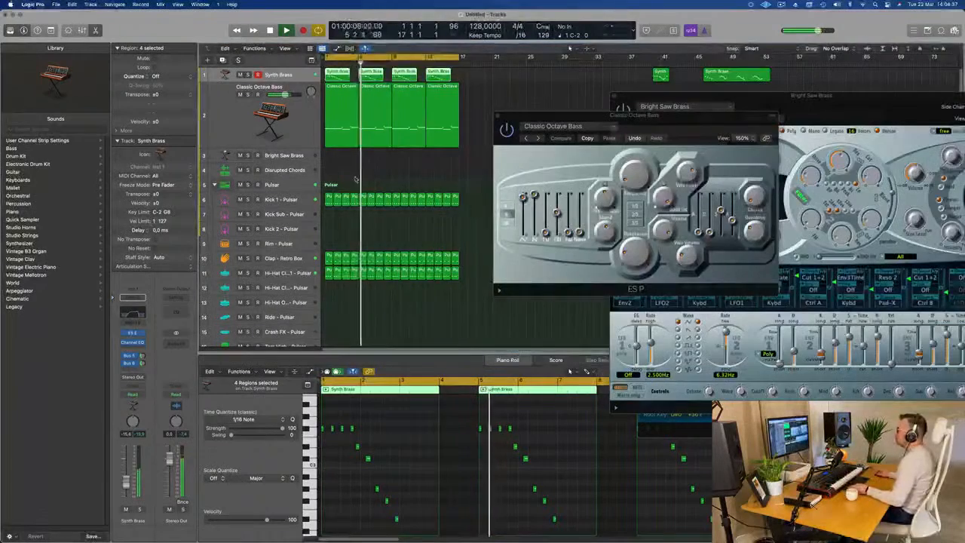
Step: Copy the first Kick 1 region to the Rim - Pulsar track and transpose its four notes up to the rim's range
{"action": "scroll", "coordinate": [305, 204], "scroll_direction": "down", "scroll_amount": 2}
{"action": "left_click_drag", "start_coordinate": [328, 176], "coordinate": [327, 222]}
{"action": "scroll", "coordinate": [340, 508], "scroll_direction": "up", "scroll_amount": 5}
{"action": "scroll", "coordinate": [381, 456], "scroll_direction": "left", "scroll_amount": 1}
{"action": "left_click_drag", "start_coordinate": [428, 449], "coordinate": [303, 474]}
{"action": "key", "text": "Delete"}
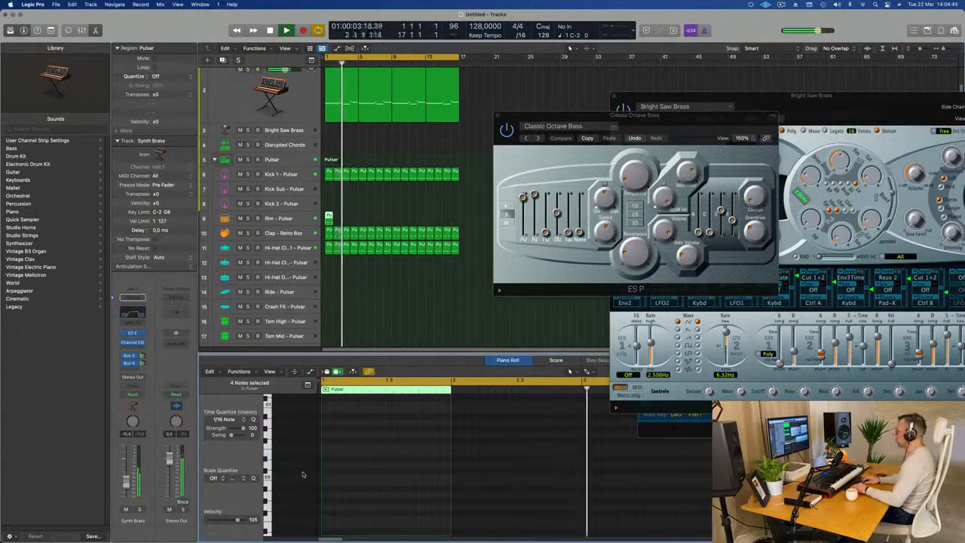
{"action": "key", "text": "Return"}
{"action": "scroll", "coordinate": [371, 454], "scroll_direction": "up", "scroll_amount": 4}
{"action": "scroll", "coordinate": [370, 454], "scroll_direction": "up", "scroll_amount": 2}
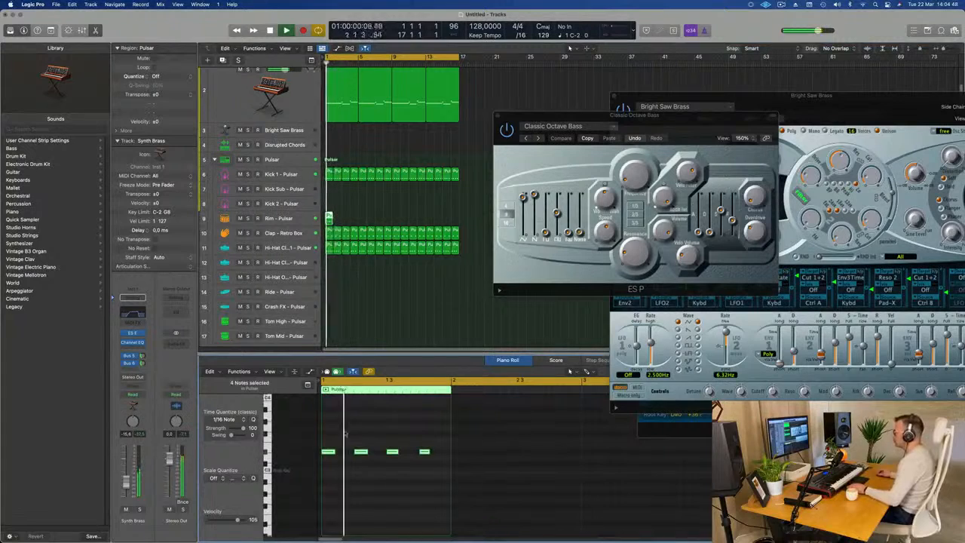
Step: Reduce the rim pattern to two C3 notes, on the last sixteenths of beats one and three
{"action": "left_click_drag", "start_coordinate": [330, 452], "coordinate": [354, 470]}
{"action": "left_click_drag", "start_coordinate": [356, 436], "coordinate": [440, 457]}
{"action": "key", "text": "Delete"}
{"action": "key", "text": "space"}
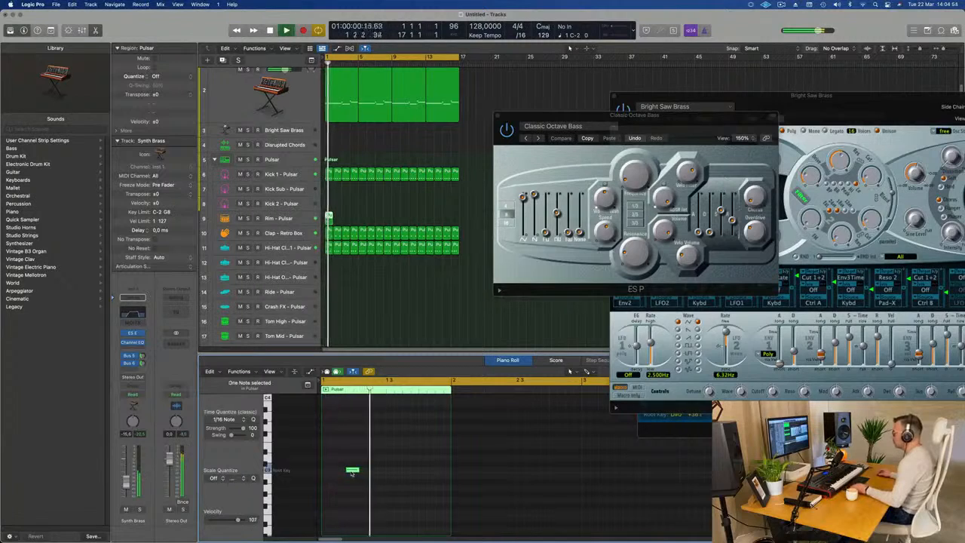
{"action": "left_click_drag", "start_coordinate": [348, 476], "coordinate": [415, 472]}
{"action": "key", "text": "space"}
{"action": "key", "text": "space"}
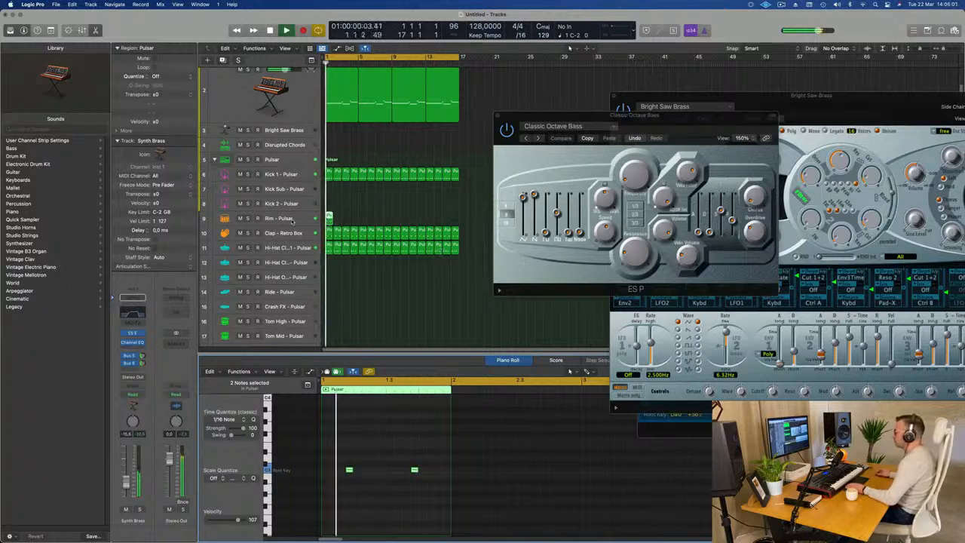
Step: Repeat the one-bar rim region until it fills the 16-bar loop
{"action": "left_click", "coordinate": [321, 218]}
{"action": "key", "text": "space"}
{"action": "left_click", "coordinate": [328, 220]}
{"action": "key", "text": "super+r"}
{"action": "key", "text": "super+r"}
{"action": "key", "text": "super+r"}
{"action": "key", "text": "super+r"}
{"action": "key", "text": "super+r"}
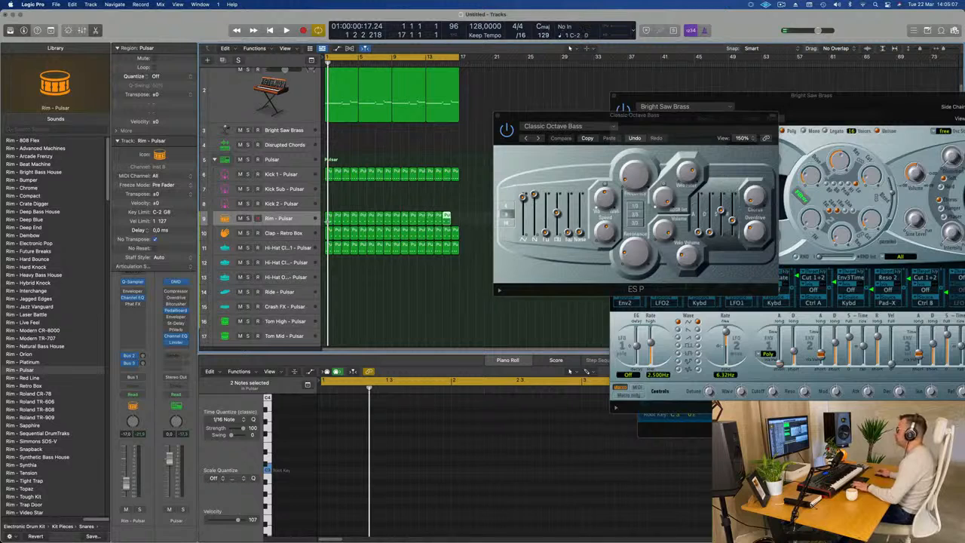
{"action": "key", "text": "super+r"}
{"action": "key", "text": "space"}
Step: Change the rim track's sound to Rim - Natural Bass House and play the loop again
{"action": "left_click", "coordinate": [296, 220]}
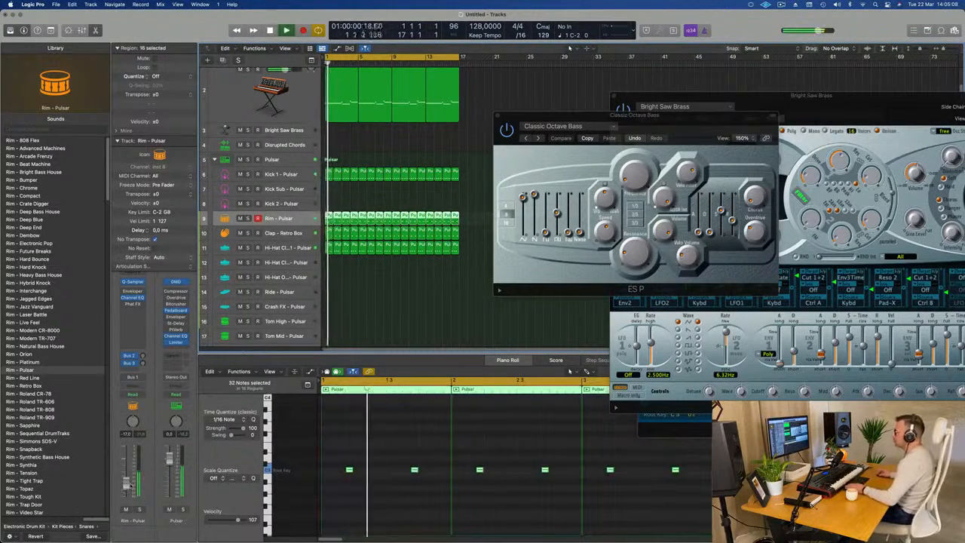
{"action": "left_click", "coordinate": [17, 346]}
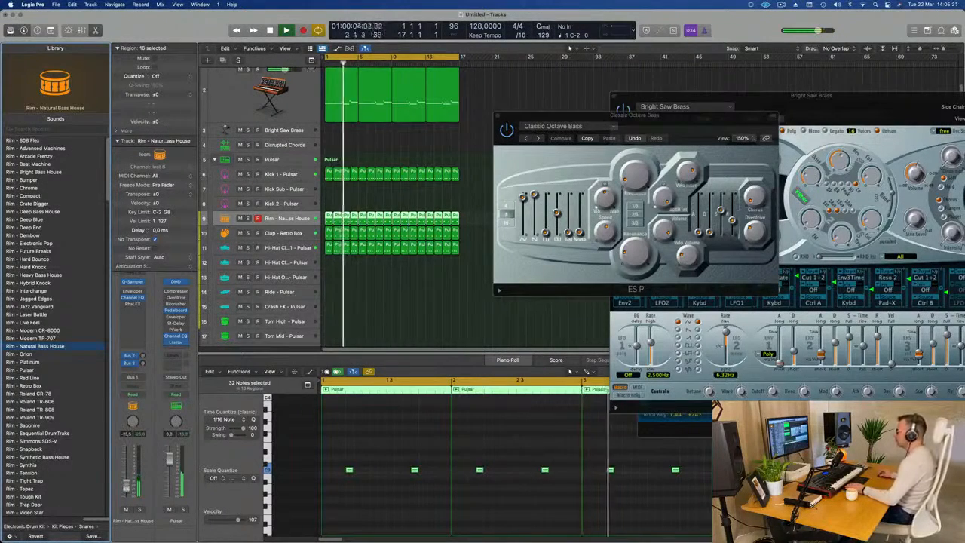
{"action": "scroll", "coordinate": [369, 294], "scroll_direction": "down", "scroll_amount": 3}
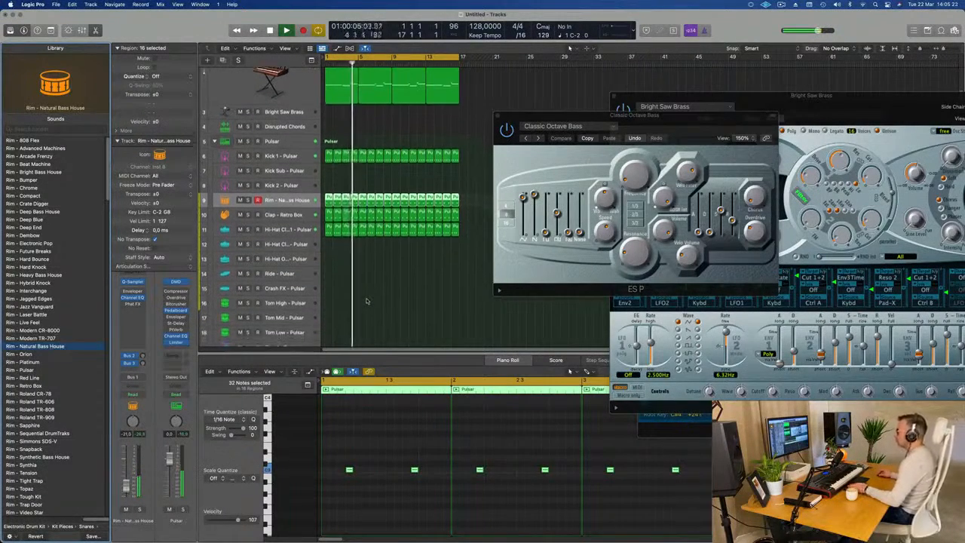
{"action": "key", "text": "space"}
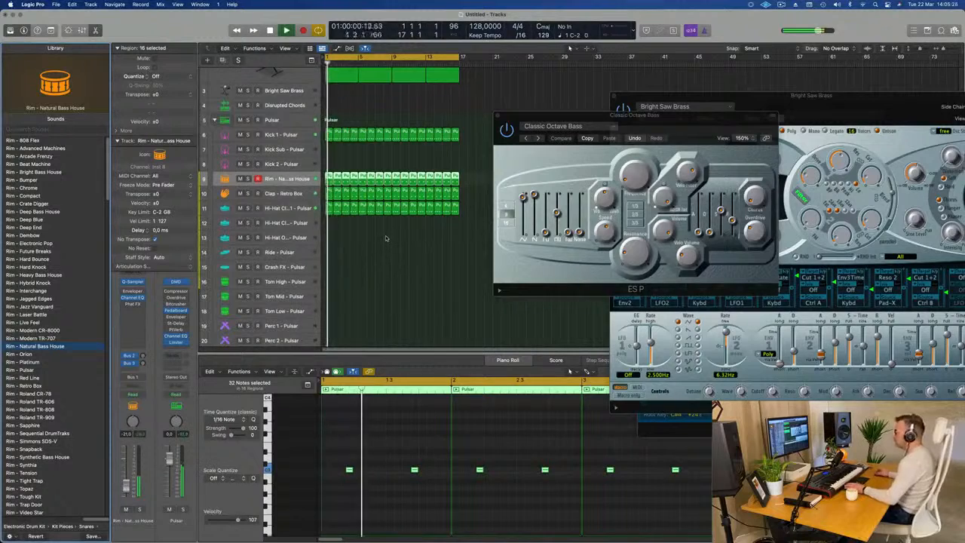
Step: Copy the first closed hi-hat region to the open hi-hat track and transpose its notes up one octave
{"action": "left_click", "coordinate": [328, 206]}
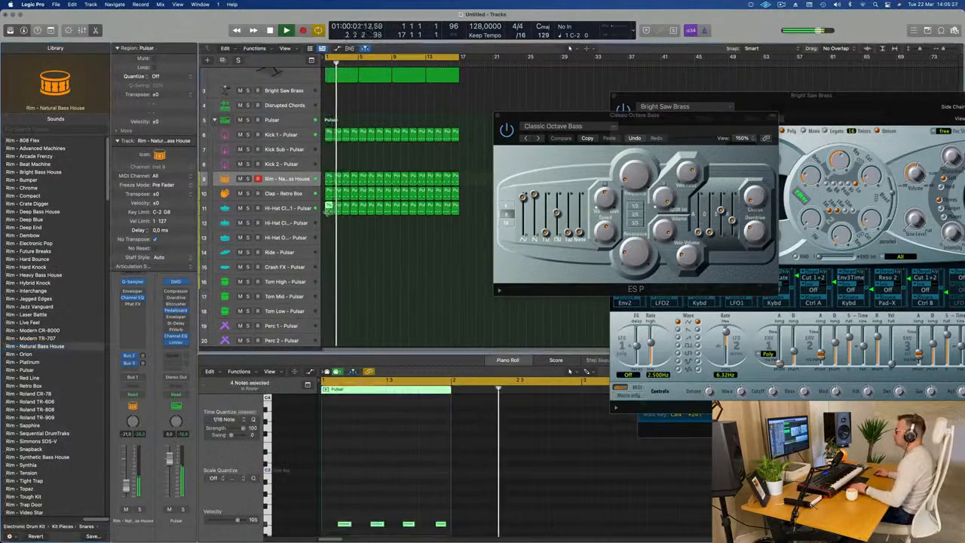
{"action": "left_click_drag", "start_coordinate": [329, 223], "coordinate": [329, 240]}
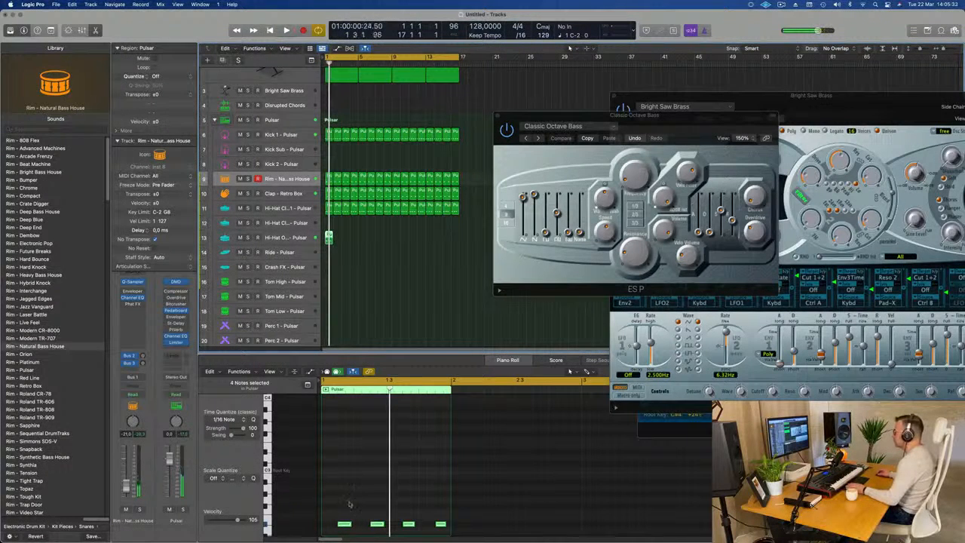
{"action": "scroll", "coordinate": [335, 504], "scroll_direction": "down", "scroll_amount": 3}
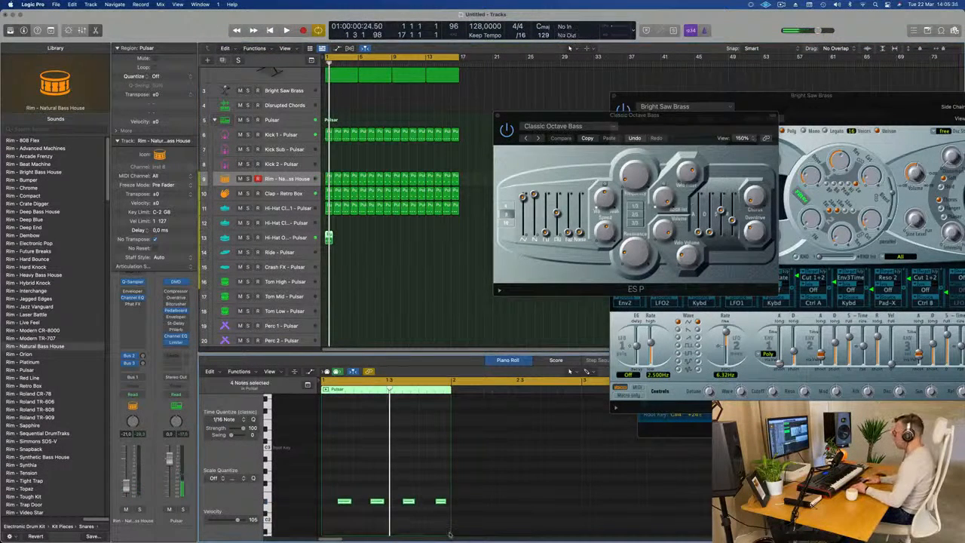
{"action": "key", "text": "alt+shift+Up"}
{"action": "key", "text": "space"}
{"action": "key", "text": "space"}
Step: Remove the first three open hi-hat notes, keeping only the last one, and play the loop
{"action": "left_click_drag", "start_coordinate": [325, 408], "coordinate": [415, 458]}
{"action": "key", "text": "alt+shift+Up"}
{"action": "key", "text": "space"}
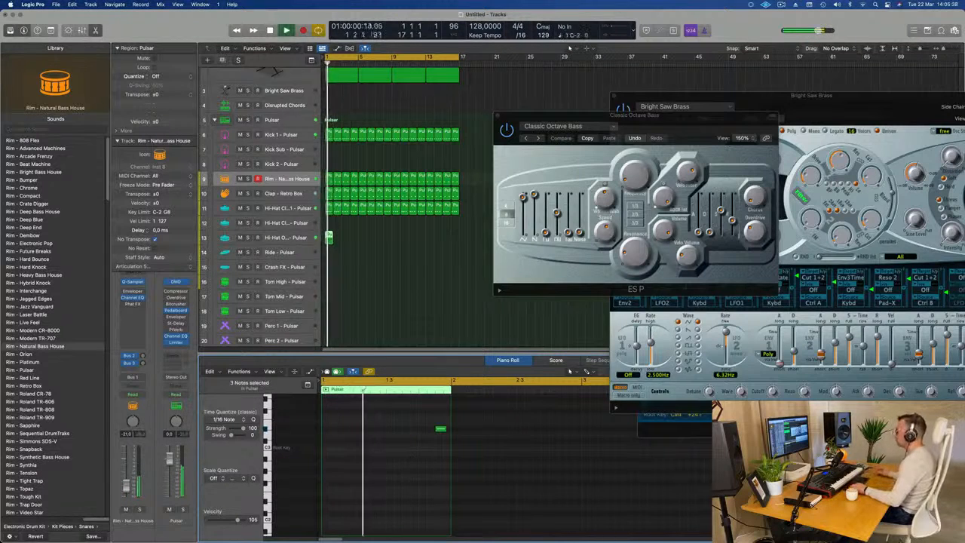
Step: Repeat the one-bar open hi-hat region across the 16-bar loop
{"action": "left_click_drag", "start_coordinate": [358, 242], "coordinate": [321, 241]}
{"action": "key", "text": "super+r"}
{"action": "key", "text": "super+r"}
{"action": "key", "text": "super+r"}
{"action": "key", "text": "super+r"}
{"action": "key", "text": "super+r"}
{"action": "key", "text": "super+r"}
{"action": "key", "text": "super+r"}
{"action": "key", "text": "super+r"}
{"action": "key", "text": "super+r"}
{"action": "key", "text": "super+r"}
{"action": "key", "text": "super+r"}
{"action": "key", "text": "super+r"}
{"action": "key", "text": "super+r"}
{"action": "scroll", "coordinate": [446, 287], "scroll_direction": "up", "scroll_amount": 3}
{"action": "scroll", "coordinate": [445, 287], "scroll_direction": "down", "scroll_amount": 2}
{"action": "scroll", "coordinate": [440, 288], "scroll_direction": "down", "scroll_amount": 5}
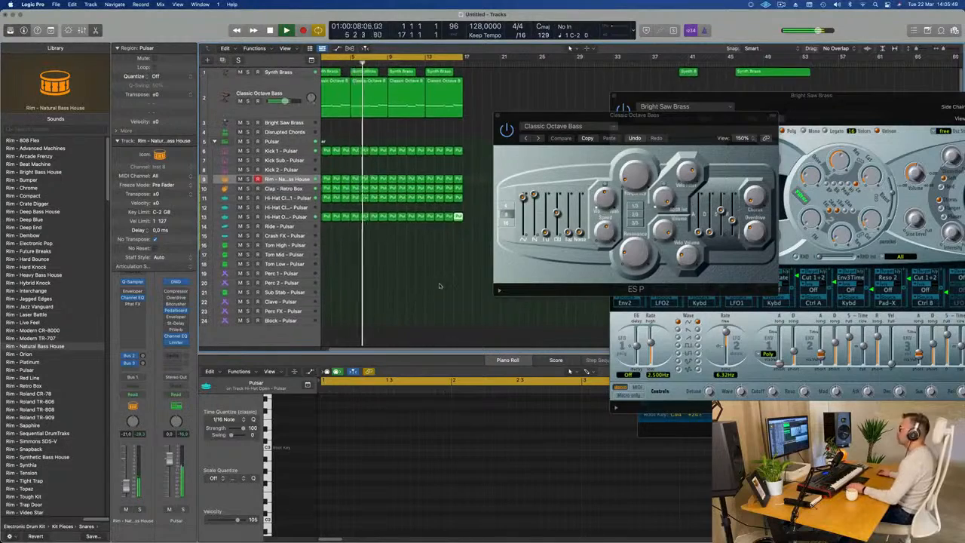
Step: Copy the first Synth Brass region onto the start of the Bright Saw Brass track
{"action": "left_click", "coordinate": [334, 73]}
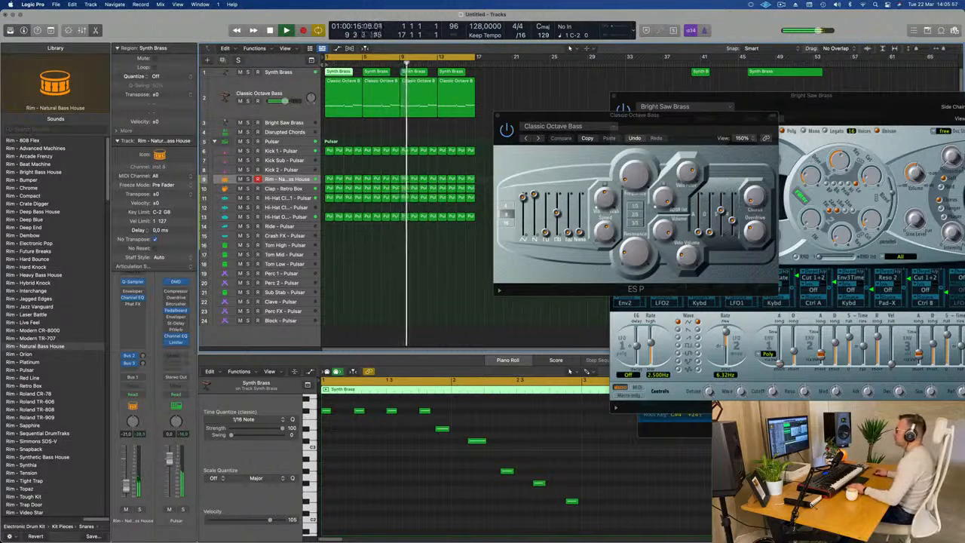
{"action": "left_click_drag", "start_coordinate": [333, 73], "coordinate": [337, 132]}
{"action": "key", "text": "space"}
{"action": "key", "text": "space"}
{"action": "key", "text": "space"}
Step: Duplicate the Bright Saw Brass track with its settings and select the copied region for note editing
{"action": "left_click", "coordinate": [281, 123]}
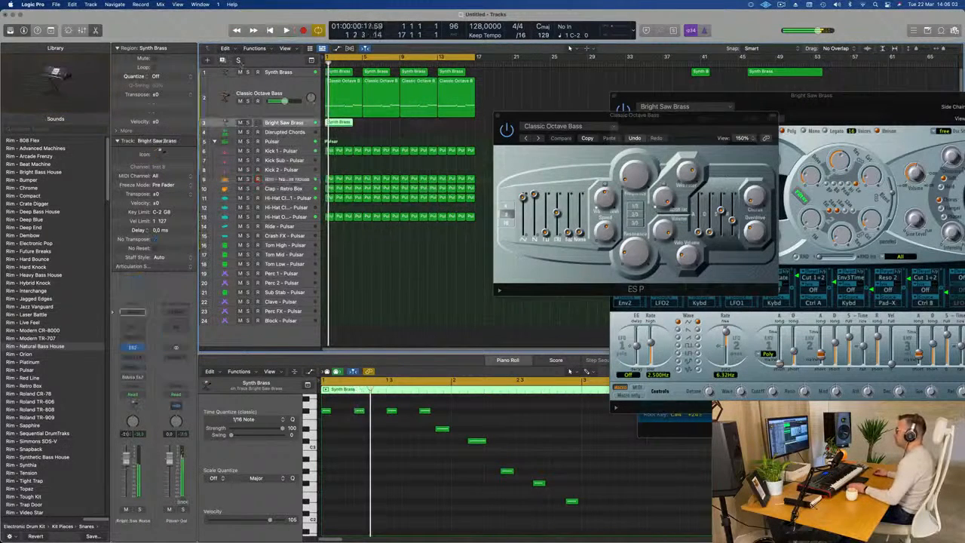
{"action": "left_click", "coordinate": [222, 61]}
{"action": "left_click", "coordinate": [339, 122]}
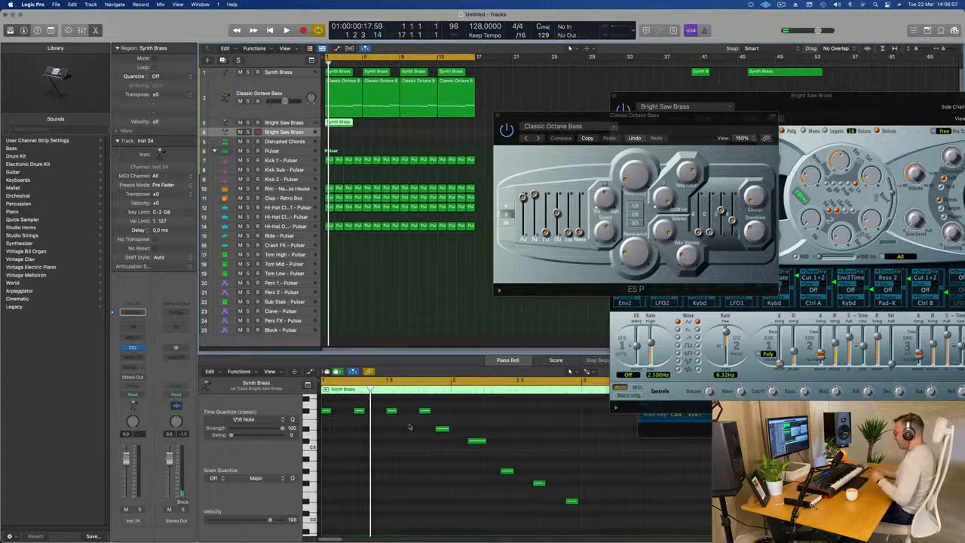
Step: Move the first two descending melody notes to the start of bar 1 to stack a chord, and delete the leftover notes
{"action": "left_click_drag", "start_coordinate": [442, 430], "coordinate": [327, 432]}
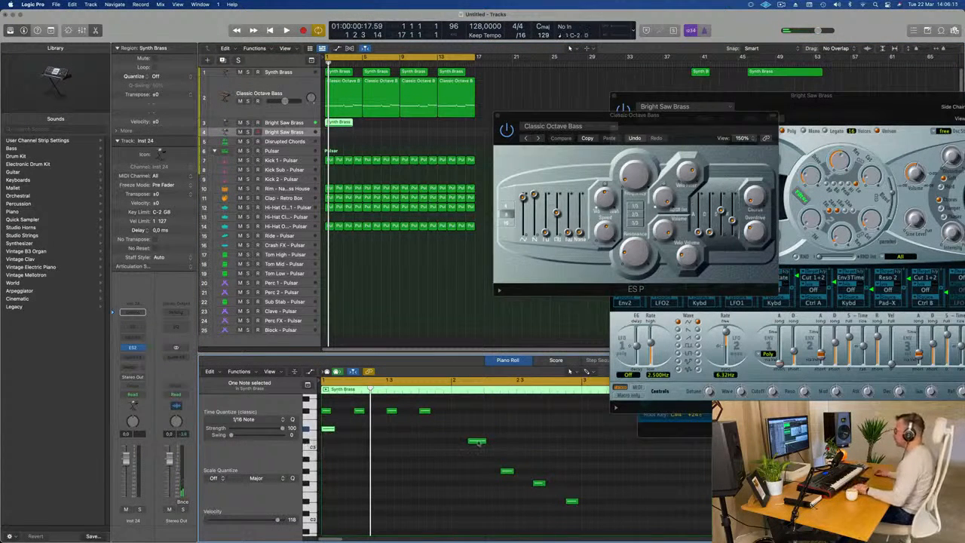
{"action": "left_click_drag", "start_coordinate": [477, 443], "coordinate": [331, 443]}
{"action": "left_click_drag", "start_coordinate": [349, 401], "coordinate": [521, 459]}
{"action": "left_click_drag", "start_coordinate": [674, 534], "coordinate": [673, 533]}
{"action": "key", "text": "Delete"}
Step: Even out the three stacked chord notes and lengthen them together to about three bars
{"action": "scroll", "coordinate": [478, 451], "scroll_direction": "up", "scroll_amount": 4}
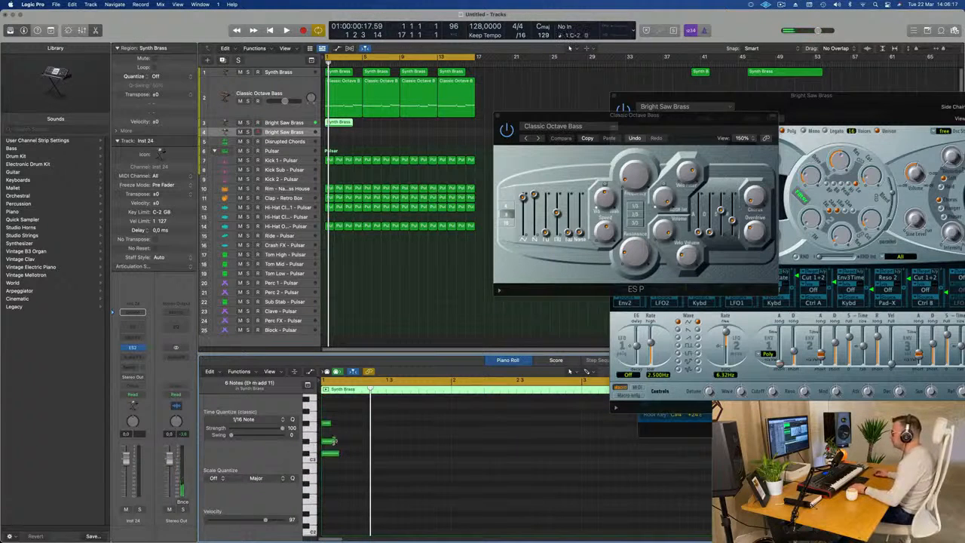
{"action": "left_click", "coordinate": [329, 442]}
{"action": "left_click_drag", "start_coordinate": [334, 446], "coordinate": [328, 456]}
{"action": "left_click_drag", "start_coordinate": [341, 416], "coordinate": [330, 461]}
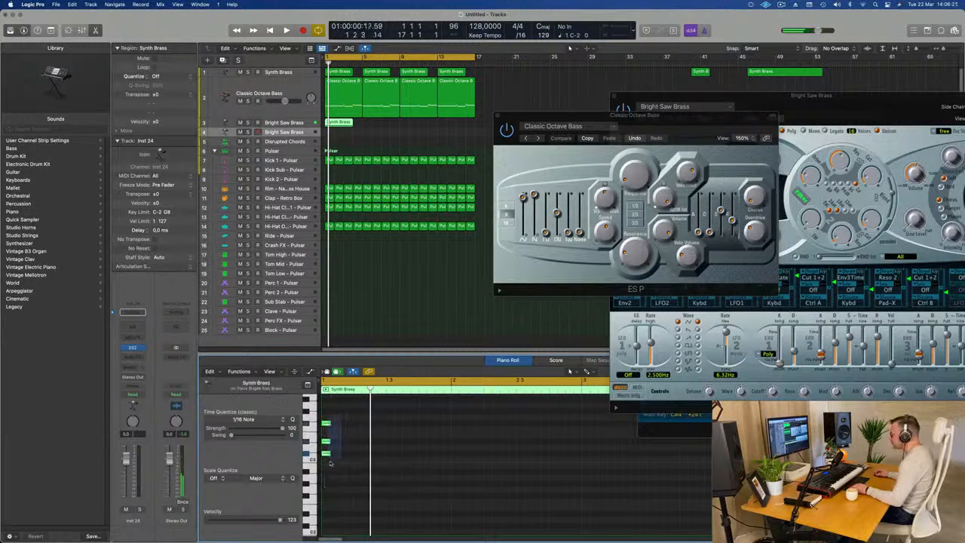
{"action": "left_click_drag", "start_coordinate": [330, 423], "coordinate": [691, 441]}
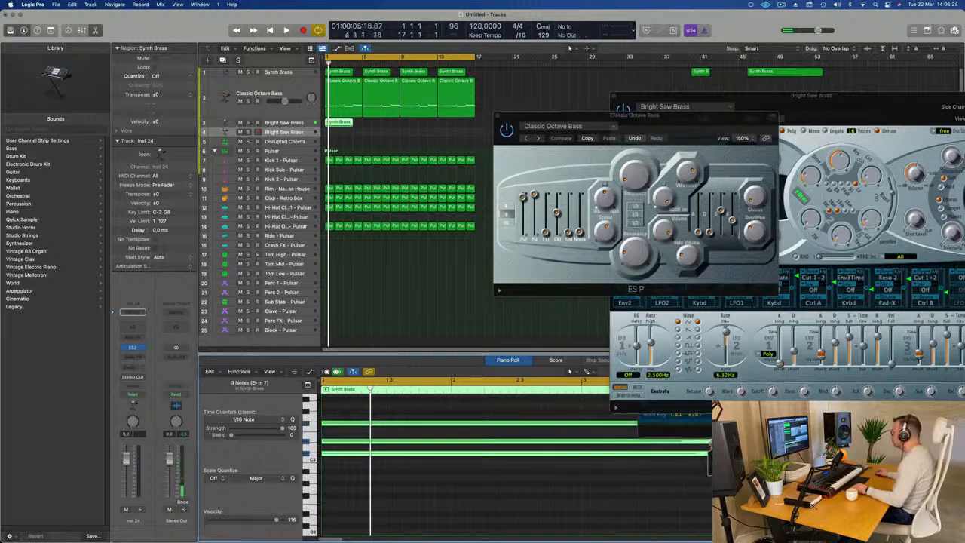
Step: Split the chord region on the first Bright Saw Brass track at bar 3, splitting crossing notes, and delete the second part
{"action": "left_click", "coordinate": [295, 122]}
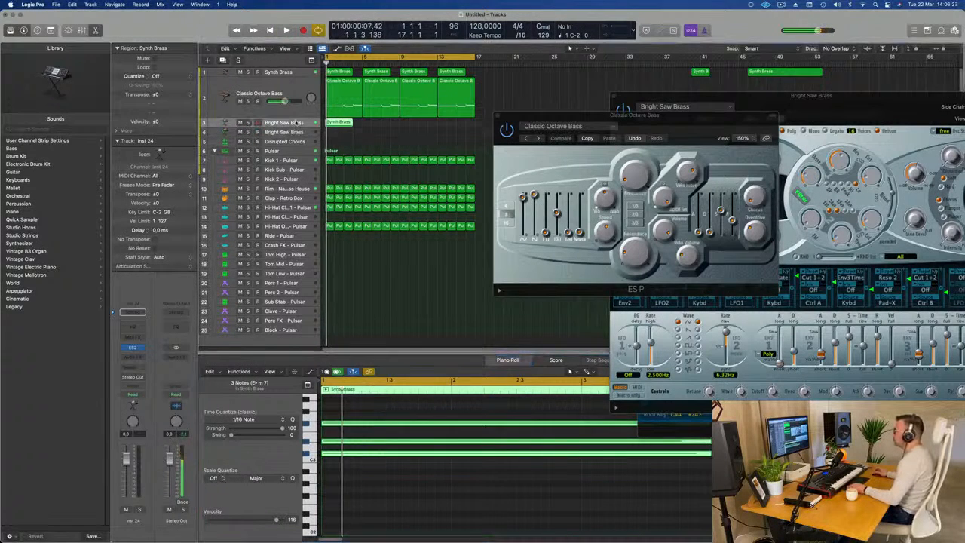
{"action": "double_click", "coordinate": [341, 125]}
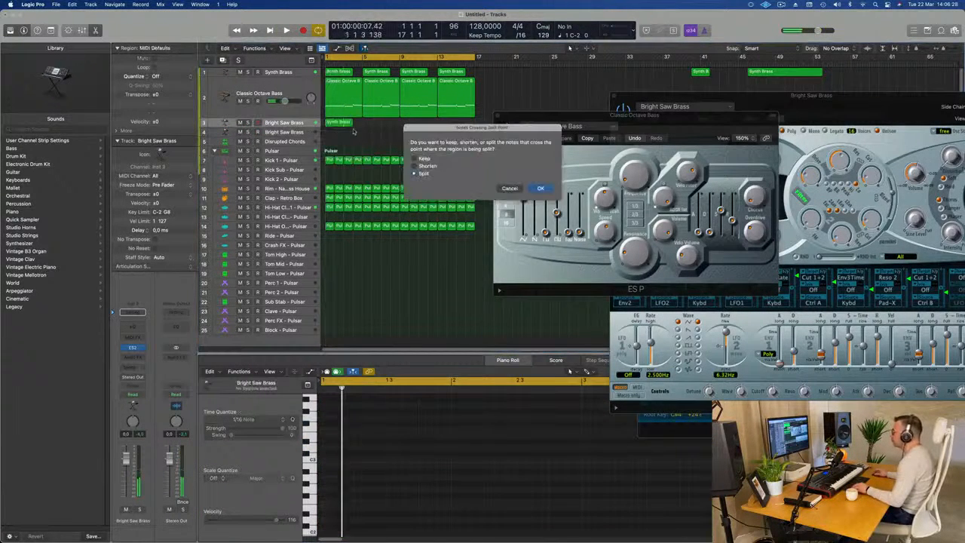
{"action": "key", "text": "Return"}
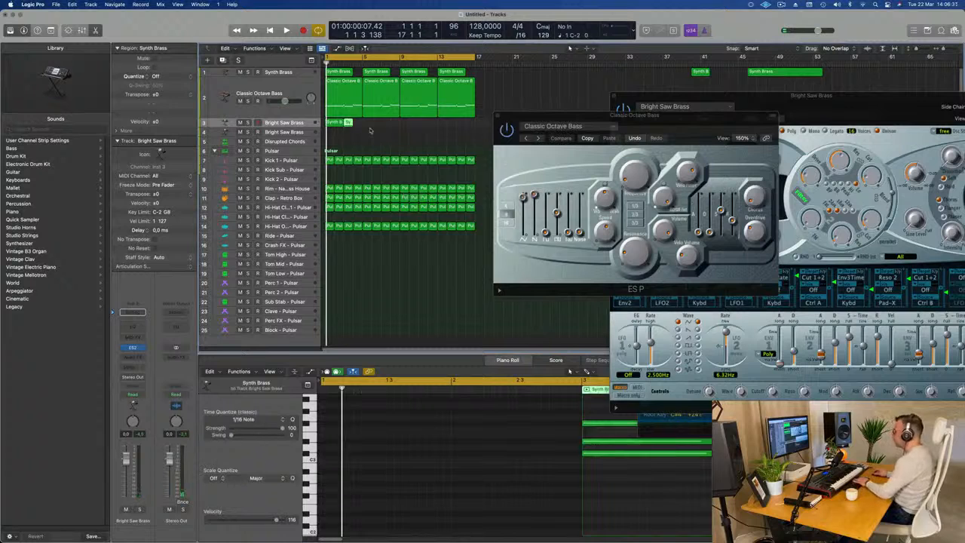
{"action": "left_click", "coordinate": [300, 123]}
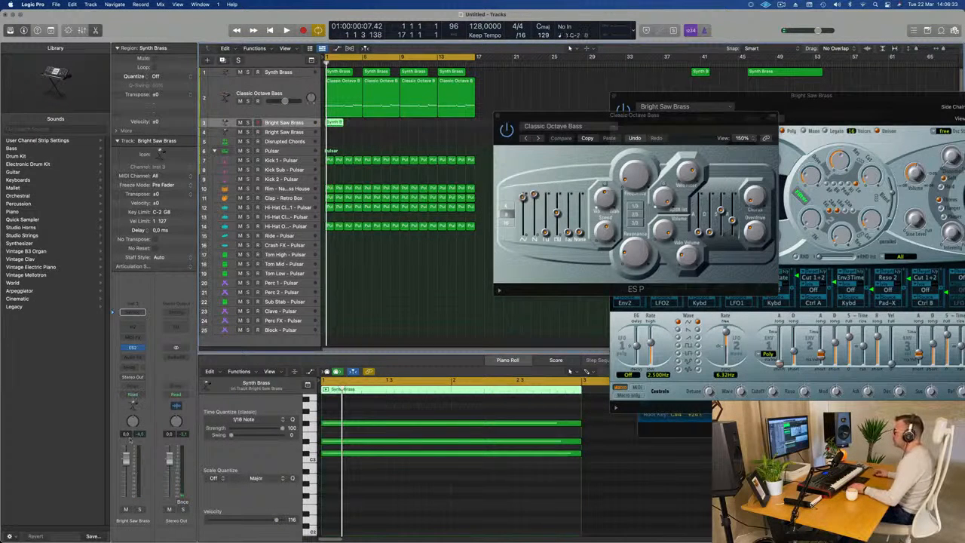
Step: Replace the first Bright Saw Brass track's instrument with a stereo Alchemy synth
{"action": "left_click", "coordinate": [143, 347]}
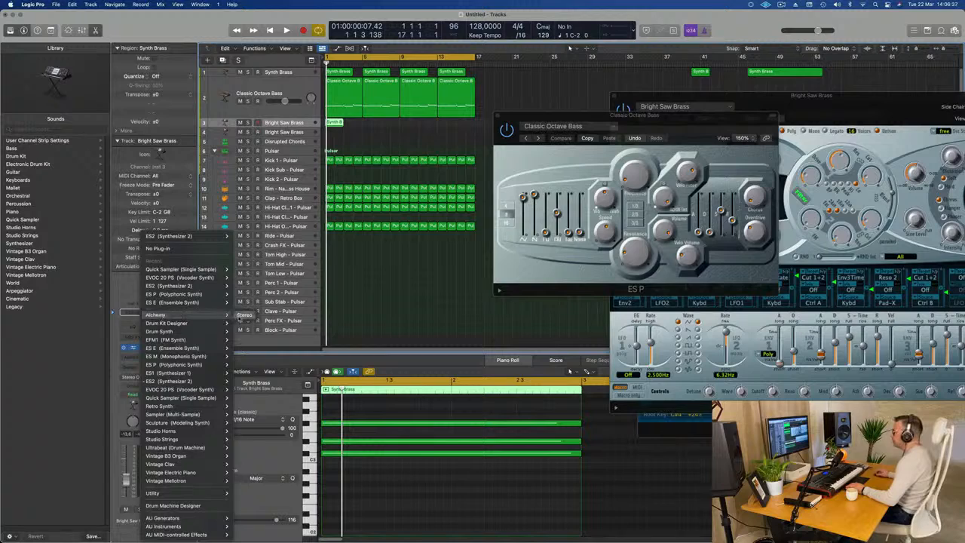
{"action": "left_click", "coordinate": [243, 315]}
{"action": "left_click_drag", "start_coordinate": [786, 101], "coordinate": [560, 129]}
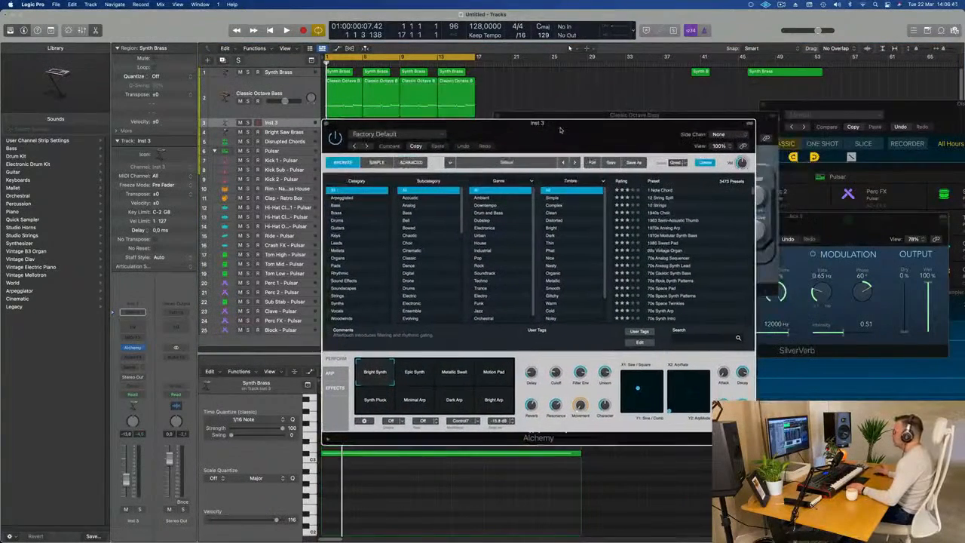
Step: Browse Alchemy's Pads presets, audition Autumn with the track playing, and load Ashes Of Time
{"action": "left_click", "coordinate": [337, 265]}
{"action": "scroll", "coordinate": [700, 260], "scroll_direction": "down", "scroll_amount": 3}
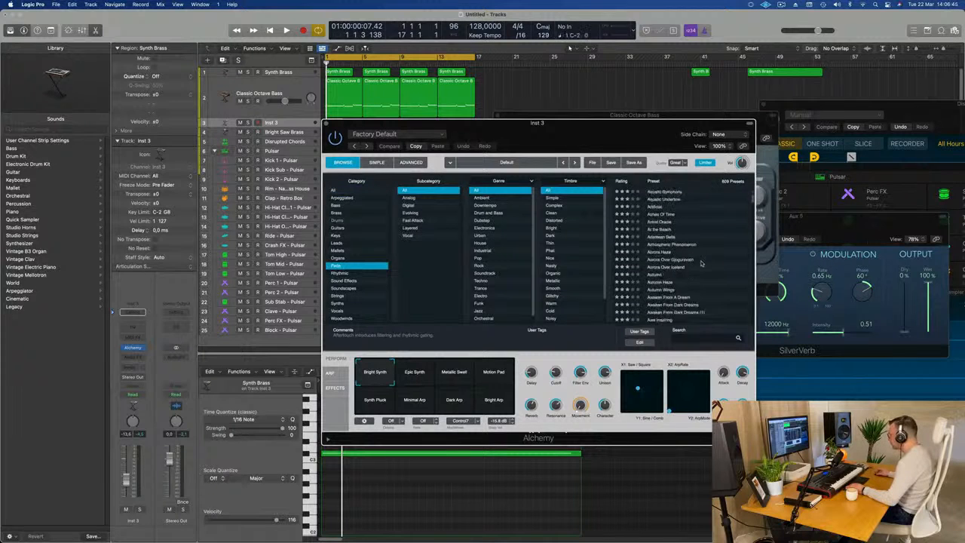
{"action": "left_click", "coordinate": [664, 274]}
{"action": "left_click_drag", "start_coordinate": [626, 141], "coordinate": [838, 124]}
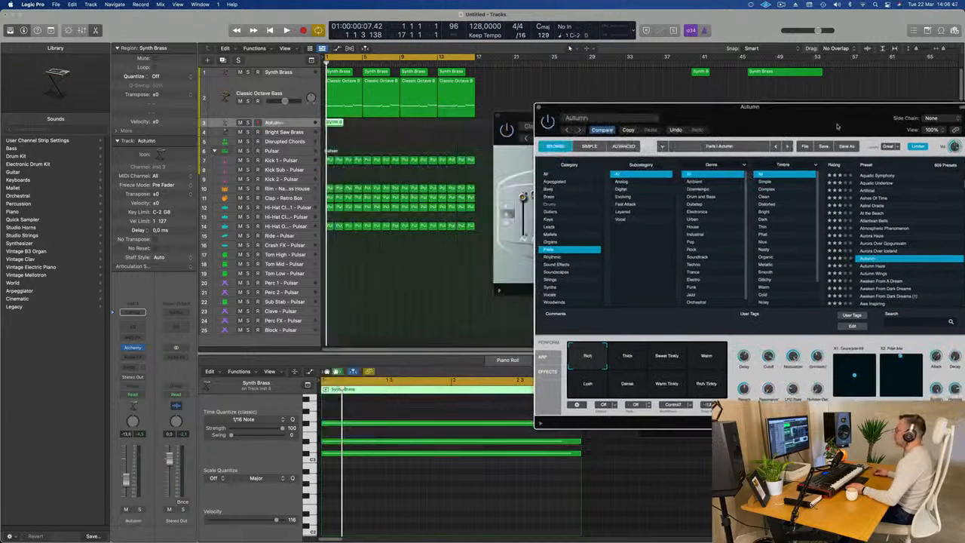
{"action": "key", "text": "space"}
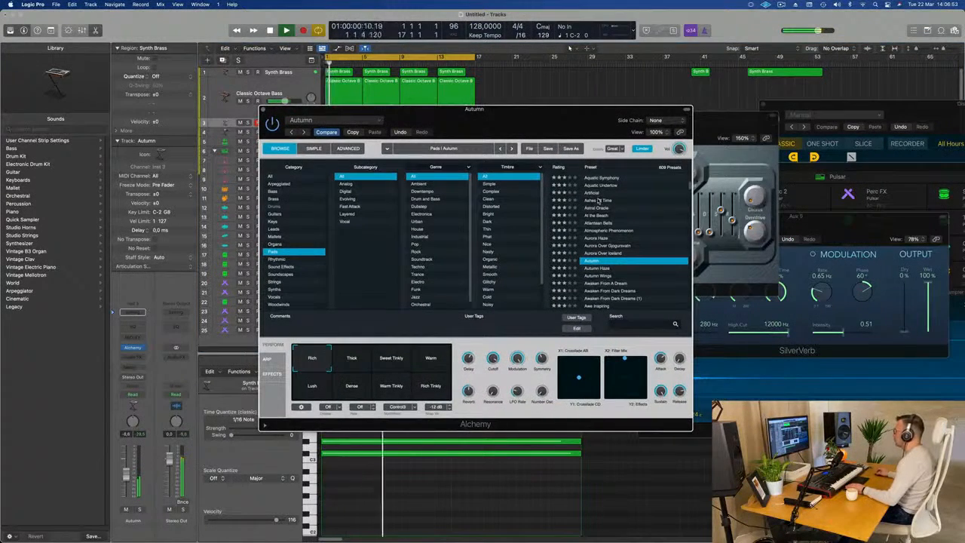
{"action": "left_click", "coordinate": [598, 200]}
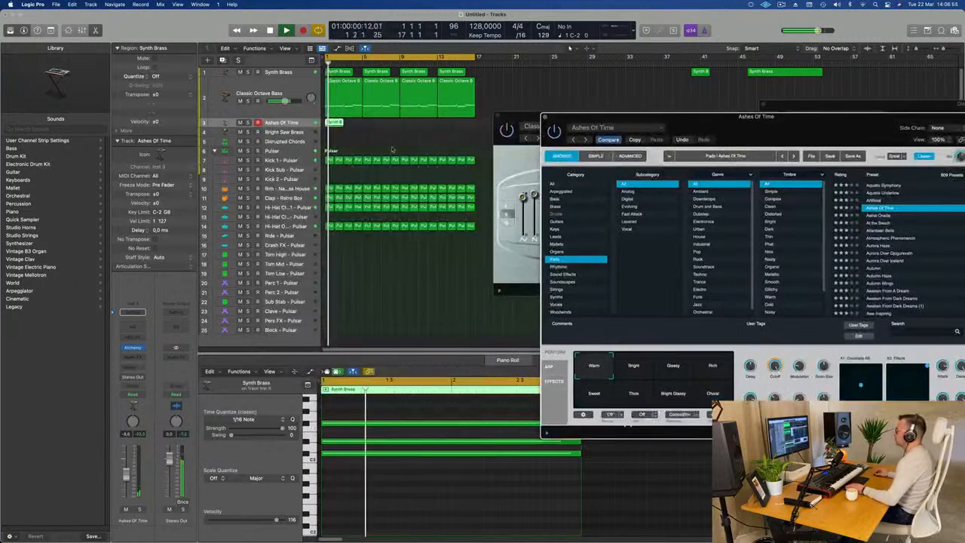
Step: Repeat the two-bar chord region along the Ashes Of Time track up to bar 17
{"action": "mouse_move", "coordinate": [332, 125]}
{"action": "left_mouse_down"}
{"action": "mouse_move", "coordinate": [359, 130]}
{"action": "mouse_move", "coordinate": [334, 127]}
{"action": "left_mouse_up"}
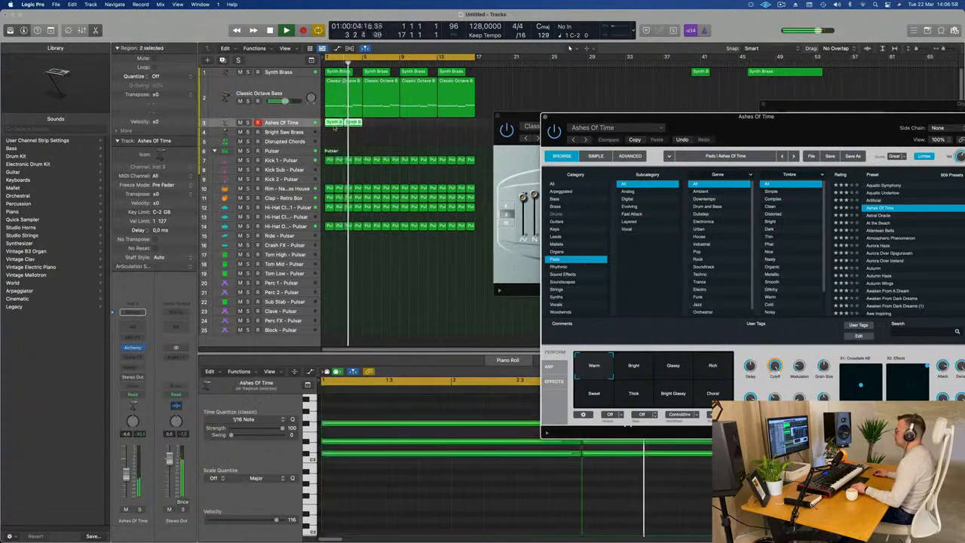
{"action": "key", "text": "super+r"}
{"action": "key", "text": "super+r"}
{"action": "key", "text": "super+r"}
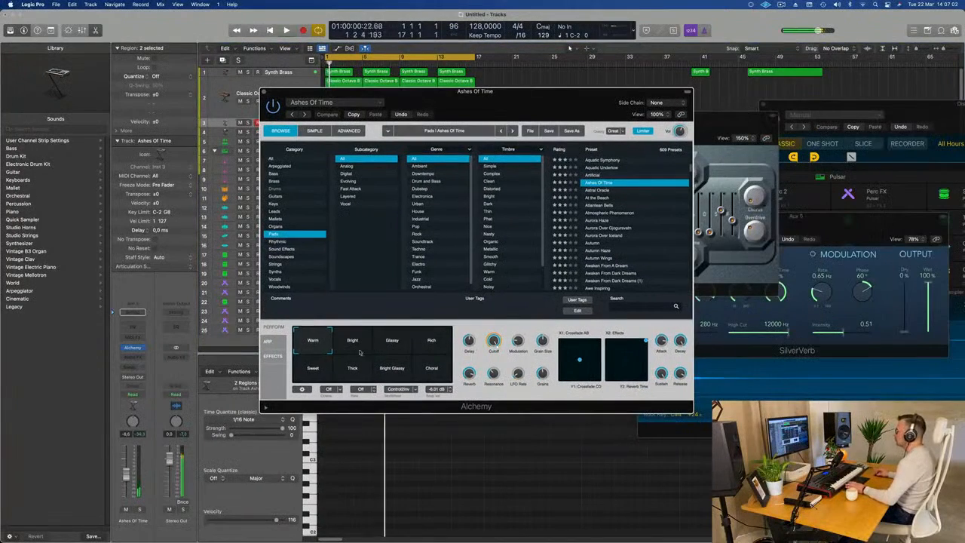
Step: Audition the Bright, Rich and Glassy variations of Ashes Of Time from the loop start and return to Bright
{"action": "left_click", "coordinate": [359, 347]}
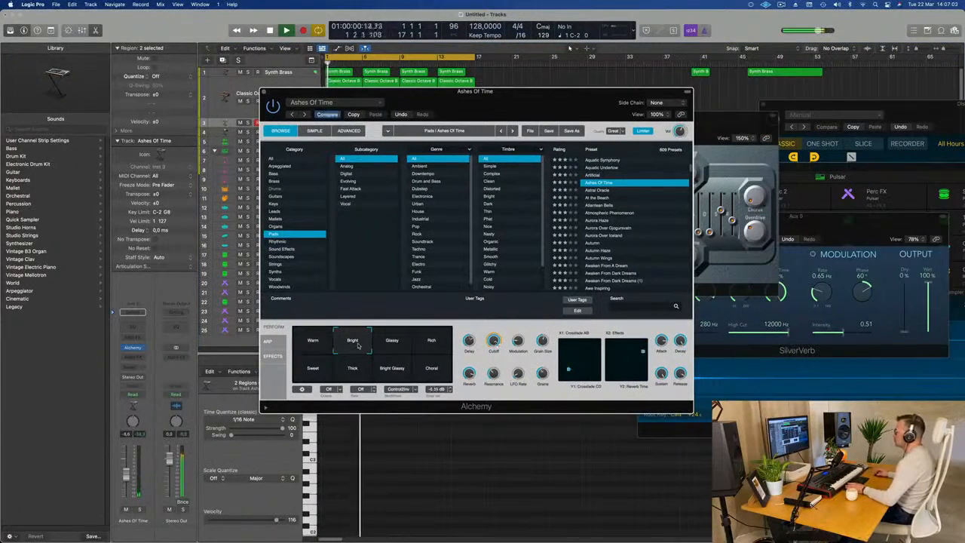
{"action": "left_click_drag", "start_coordinate": [474, 109], "coordinate": [515, 104]}
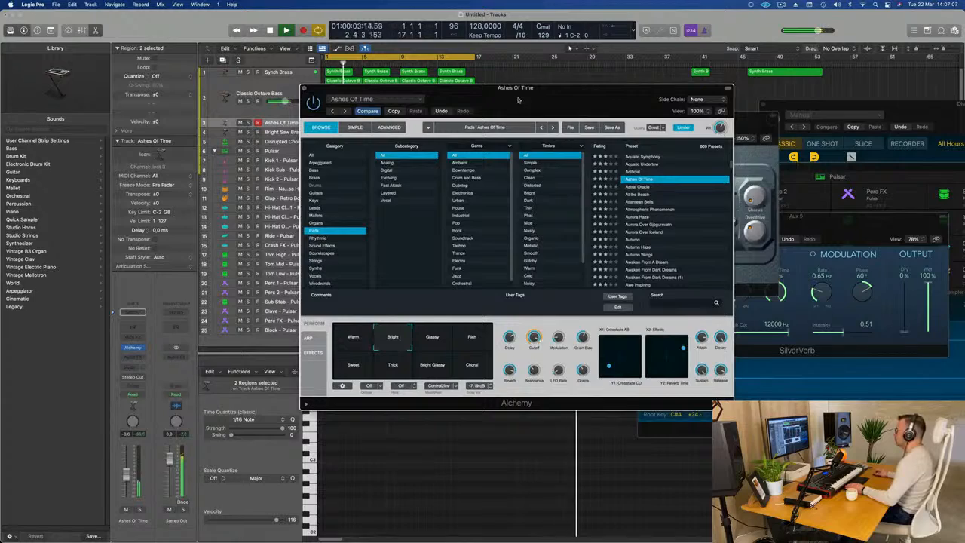
{"action": "left_click_drag", "start_coordinate": [517, 101], "coordinate": [709, 117]}
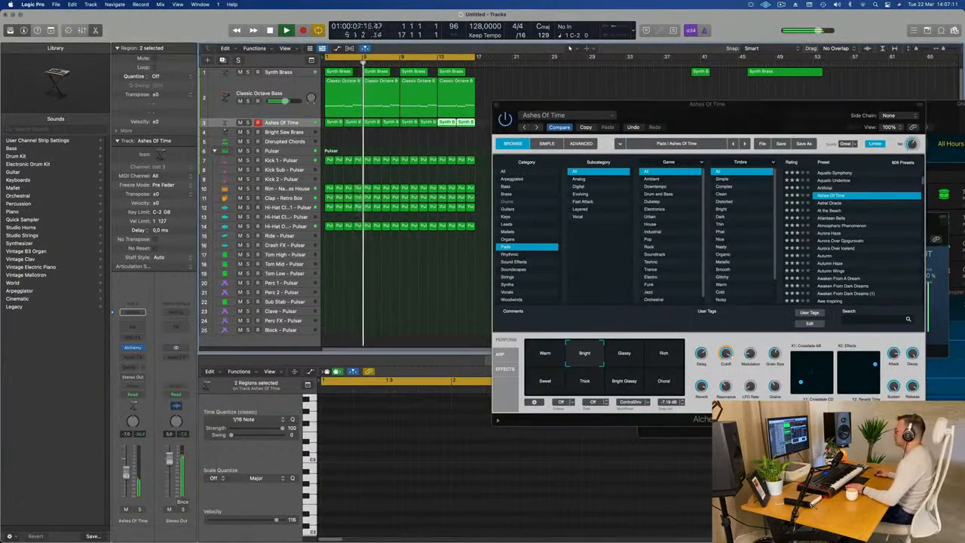
{"action": "key", "text": "space"}
{"action": "key", "text": "space"}
{"action": "left_click", "coordinate": [665, 354]}
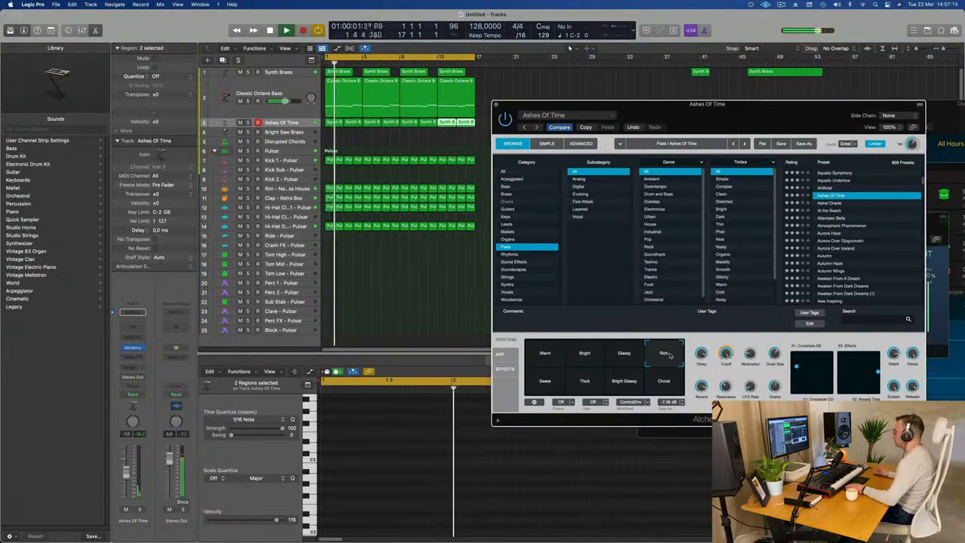
{"action": "key", "text": "Return"}
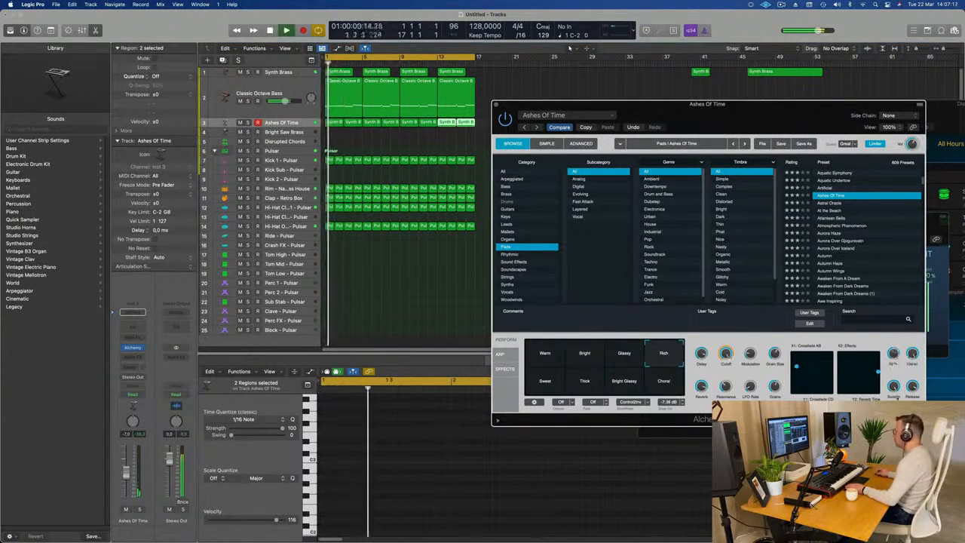
{"action": "key", "text": "Return"}
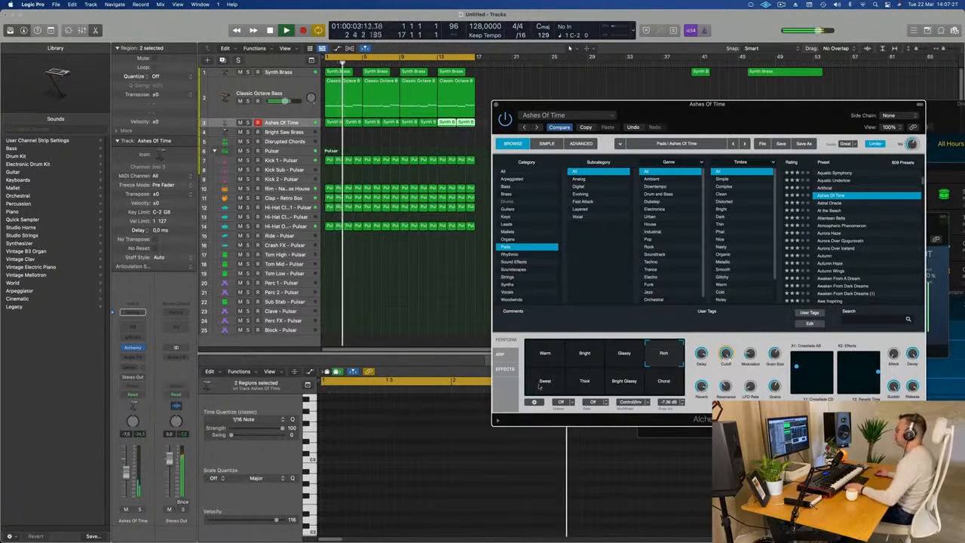
{"action": "key", "text": "Return"}
{"action": "left_click", "coordinate": [624, 353]}
{"action": "left_click", "coordinate": [584, 353]}
{"action": "key", "text": "Return"}
Step: Delete the repeated chord regions and extend the first region and its three notes to four bars
{"action": "left_click_drag", "start_coordinate": [722, 123], "coordinate": [806, 111]}
{"action": "left_click_drag", "start_coordinate": [358, 140], "coordinate": [483, 126]}
{"action": "key", "text": "Delete"}
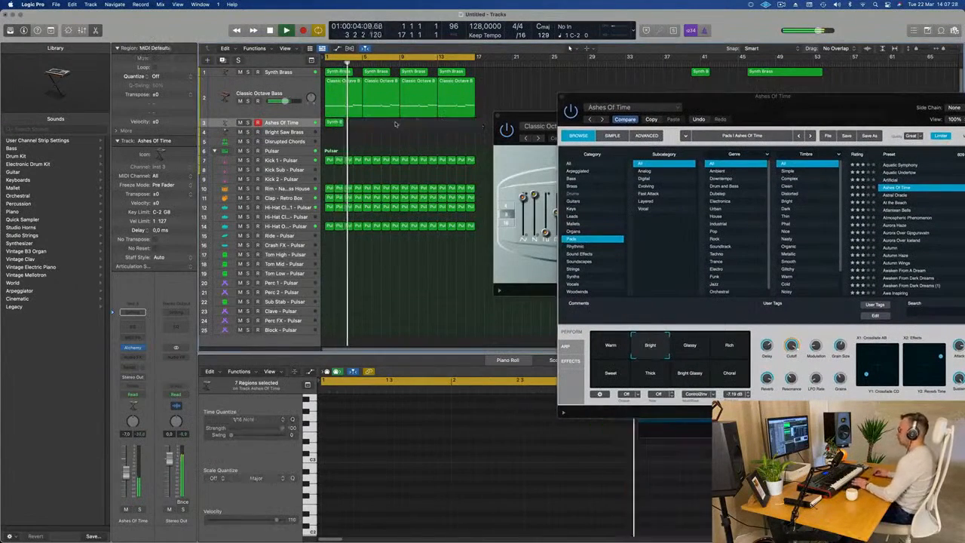
{"action": "left_click", "coordinate": [335, 122]}
{"action": "left_click_drag", "start_coordinate": [343, 122], "coordinate": [362, 123]}
{"action": "left_click_drag", "start_coordinate": [542, 418], "coordinate": [711, 455]}
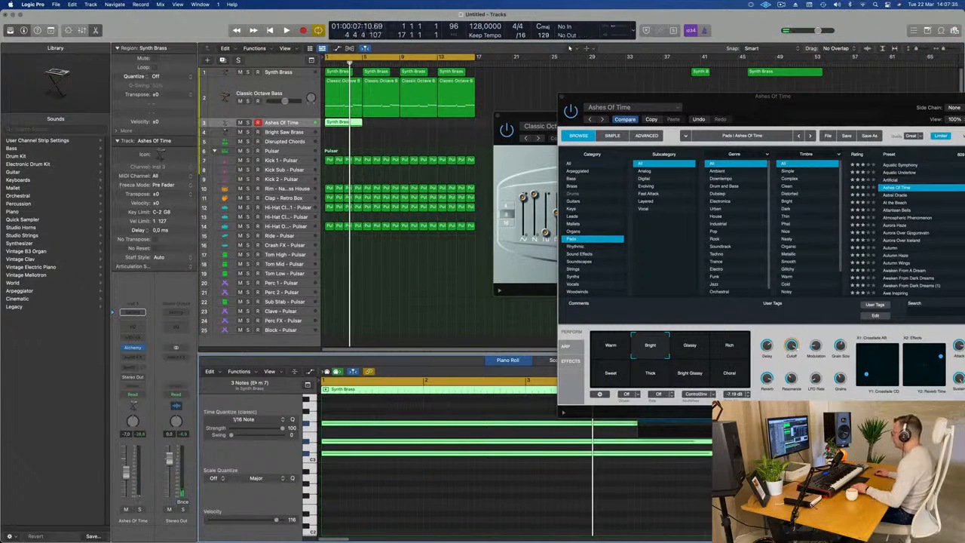
Step: Repeat the four-bar chord region up to bar 17 and lower the Ashes Of Time track's volume to about -10 dB
{"action": "key", "text": "space"}
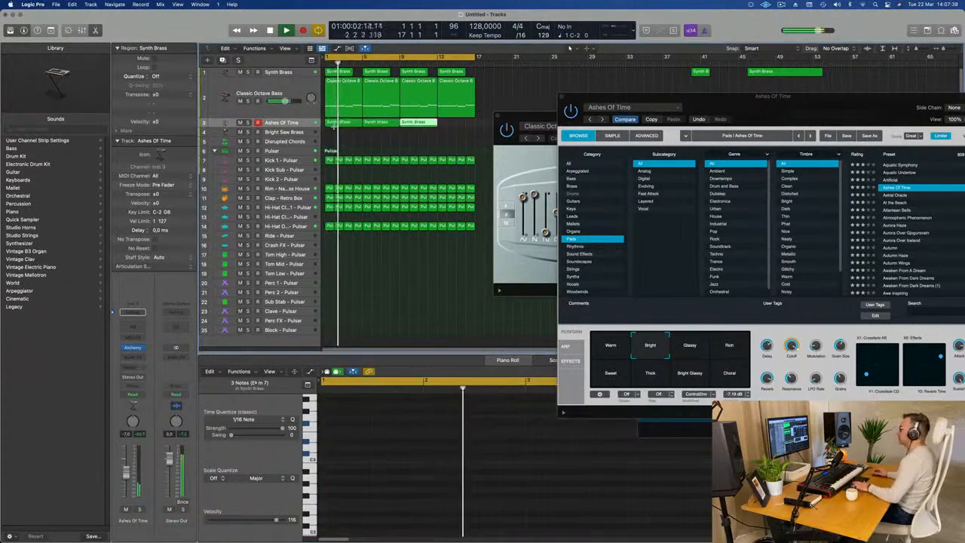
{"action": "left_click_drag", "start_coordinate": [746, 122], "coordinate": [611, 165]}
{"action": "left_click_drag", "start_coordinate": [126, 472], "coordinate": [126, 476]}
{"action": "key", "text": "space"}
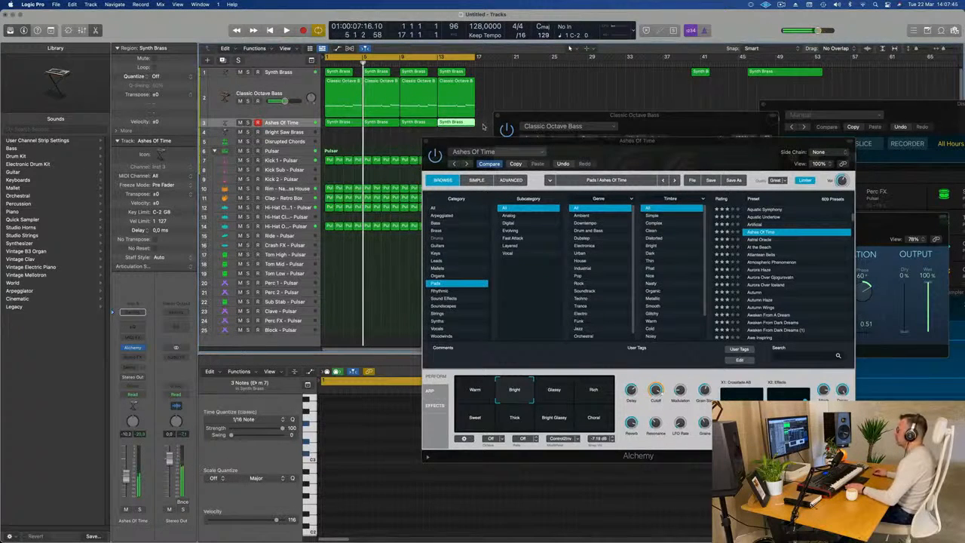
Step: Transpose all the notes in the four Ashes Of Time chord regions down one octave and play them back
{"action": "left_click_drag", "start_coordinate": [483, 126], "coordinate": [343, 129]}
{"action": "left_click", "coordinate": [383, 497]}
{"action": "key", "text": "super+a"}
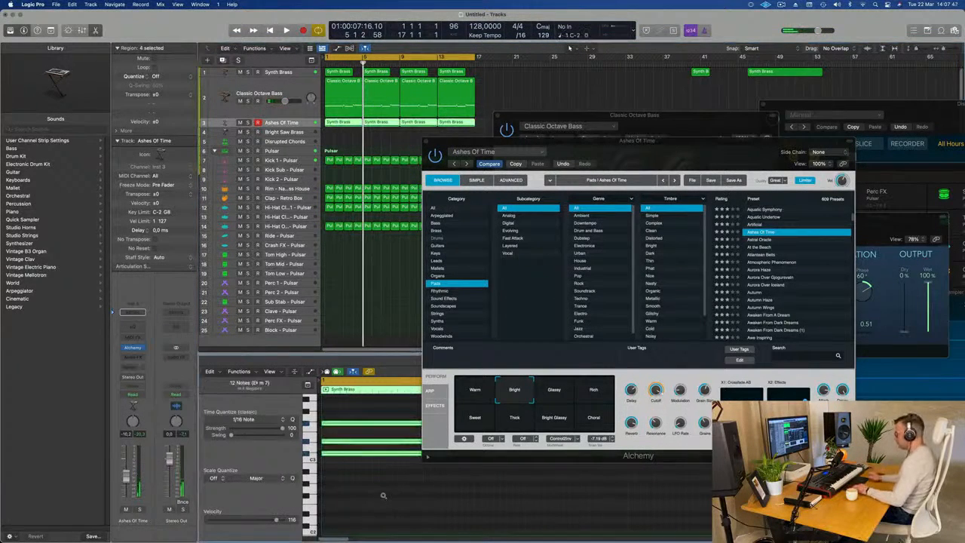
{"action": "key", "text": "alt+shift+Down"}
{"action": "key", "text": "space"}
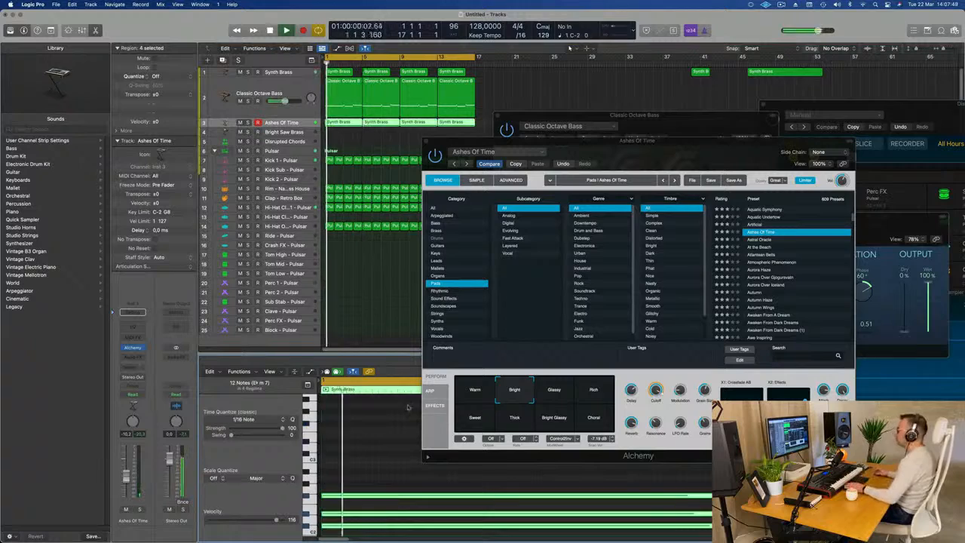
Step: Add a Channel EQ to the Ashes Of Time track with a low cut at about 216 Hz
{"action": "left_click_drag", "start_coordinate": [674, 156], "coordinate": [648, 146]}
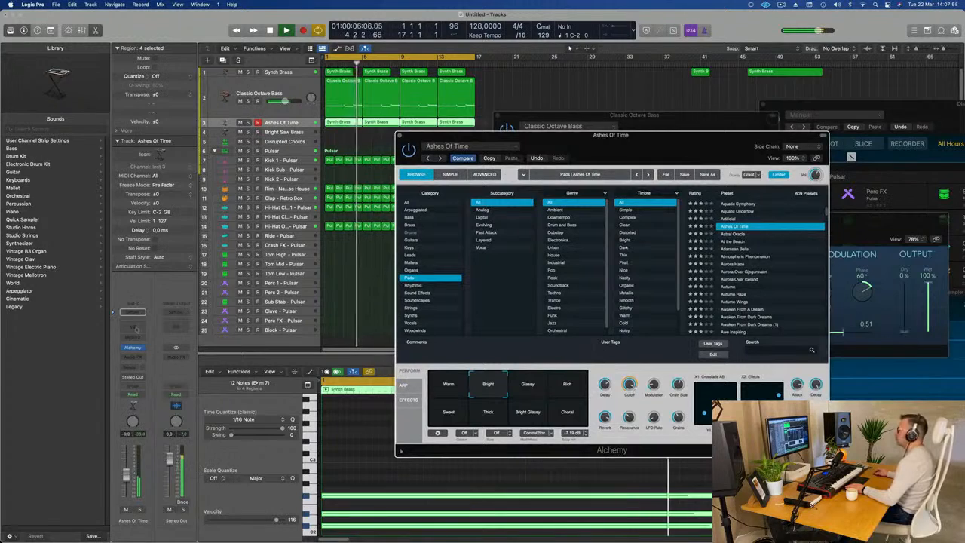
{"action": "left_click", "coordinate": [133, 327]}
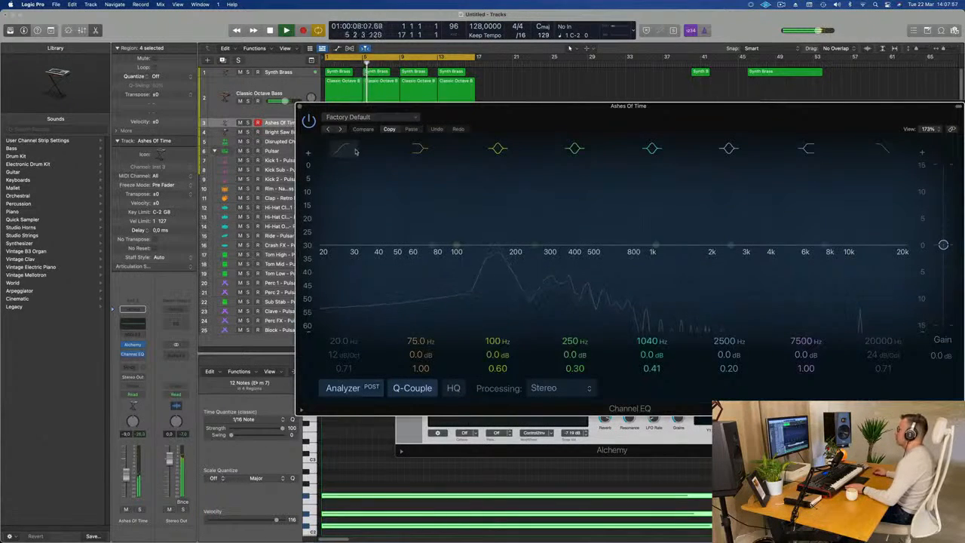
{"action": "left_click", "coordinate": [352, 150]}
{"action": "left_click_drag", "start_coordinate": [345, 259], "coordinate": [540, 164]}
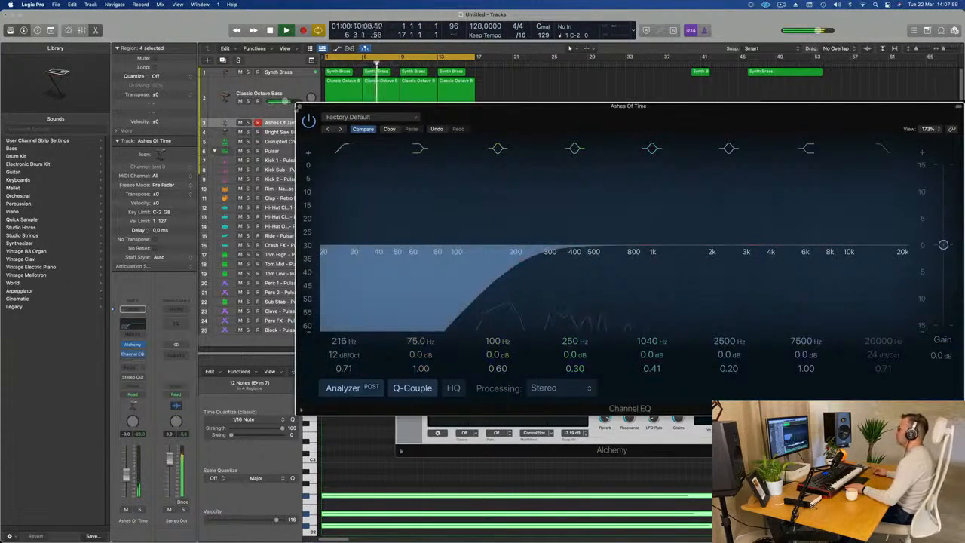
{"action": "left_click", "coordinate": [299, 107]}
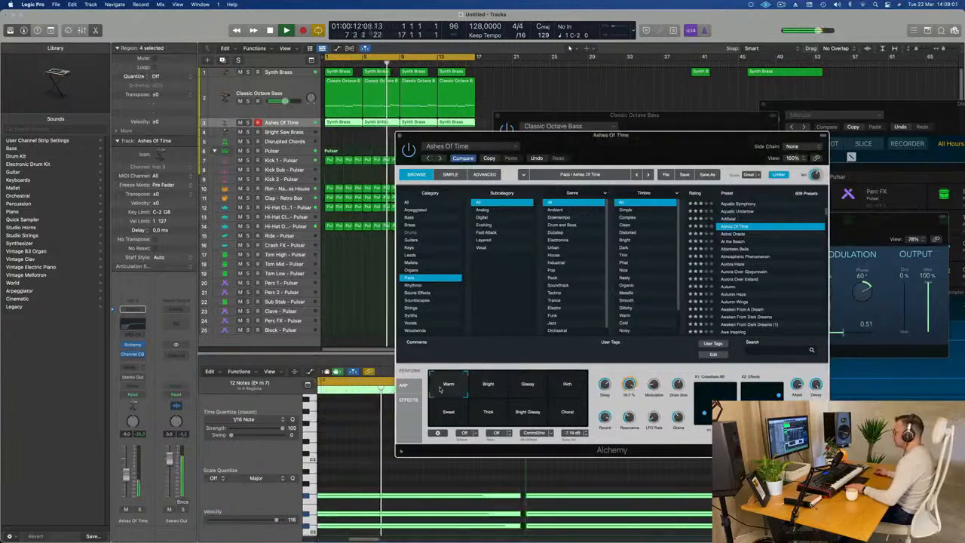
Step: Raise the Ashes Of Time track's volume to about -2.6 dB and, after trying Choral and Warm, select the Thick variation
{"action": "left_click", "coordinate": [562, 414]}
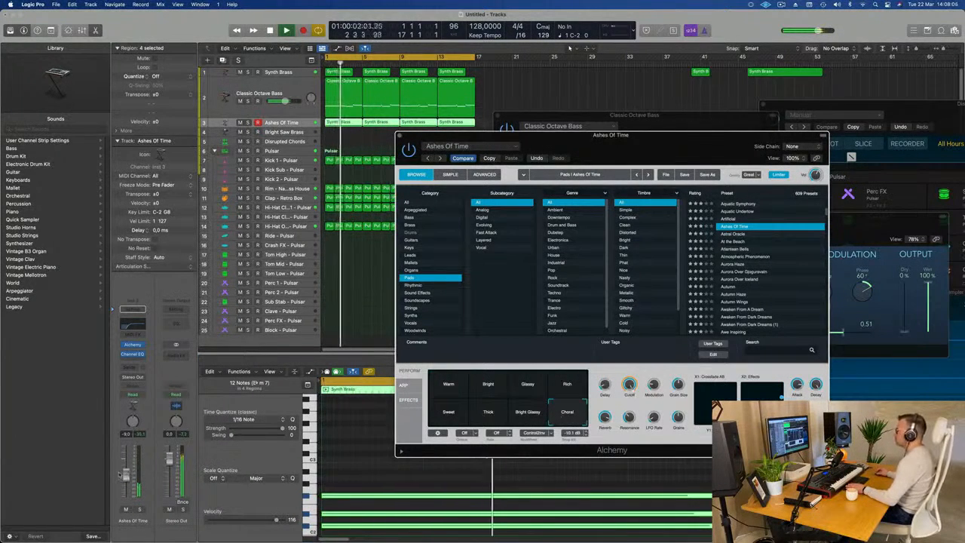
{"action": "left_click_drag", "start_coordinate": [125, 474], "coordinate": [126, 469]}
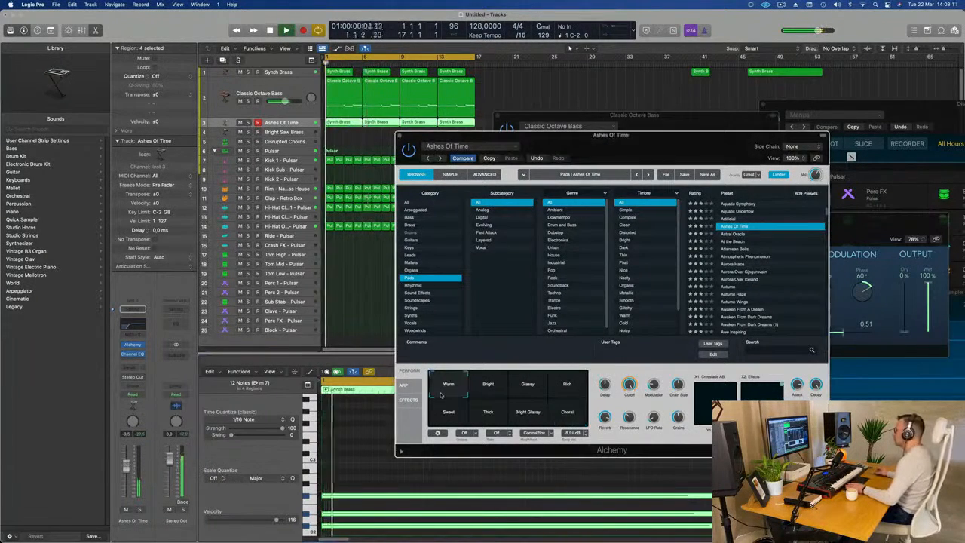
{"action": "left_click_drag", "start_coordinate": [626, 145], "coordinate": [533, 183]}
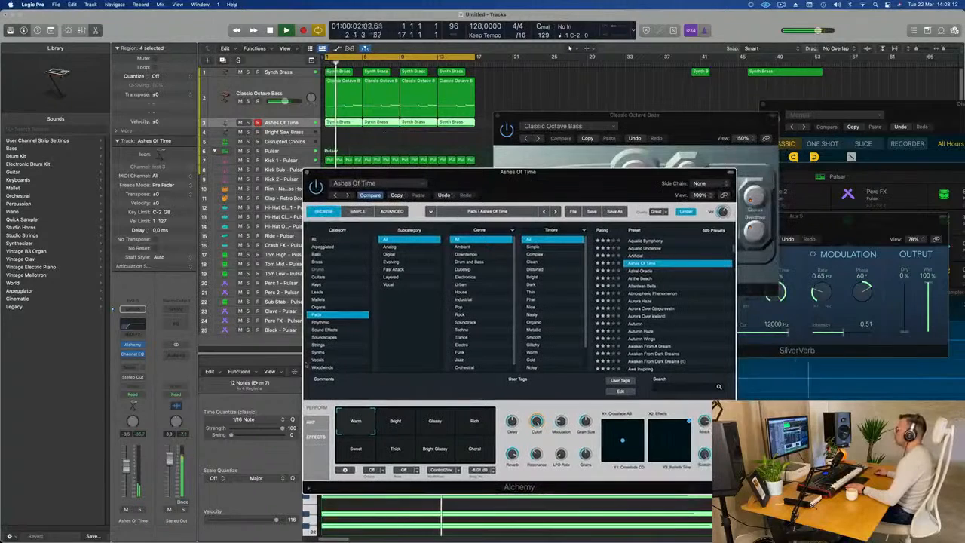
{"action": "left_click", "coordinate": [537, 422]}
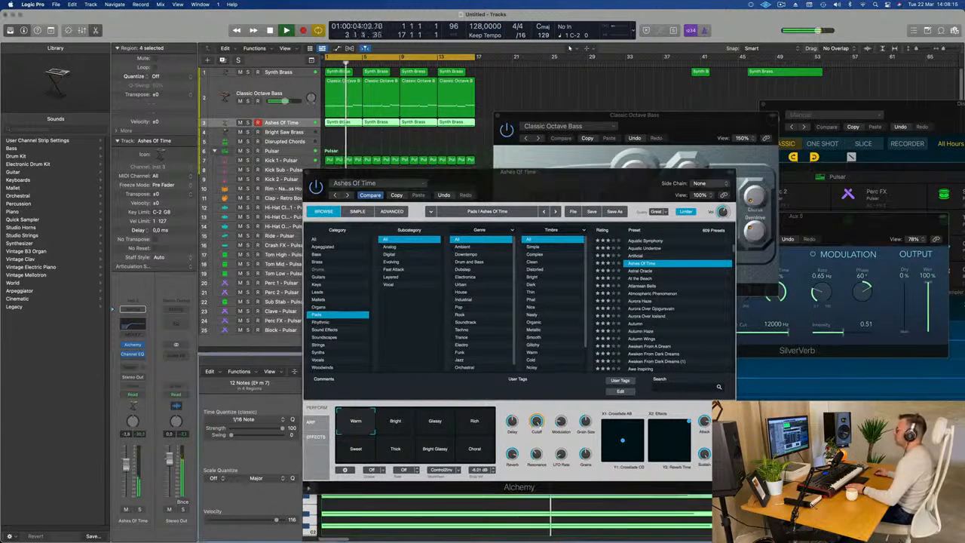
{"action": "left_click", "coordinate": [408, 454]}
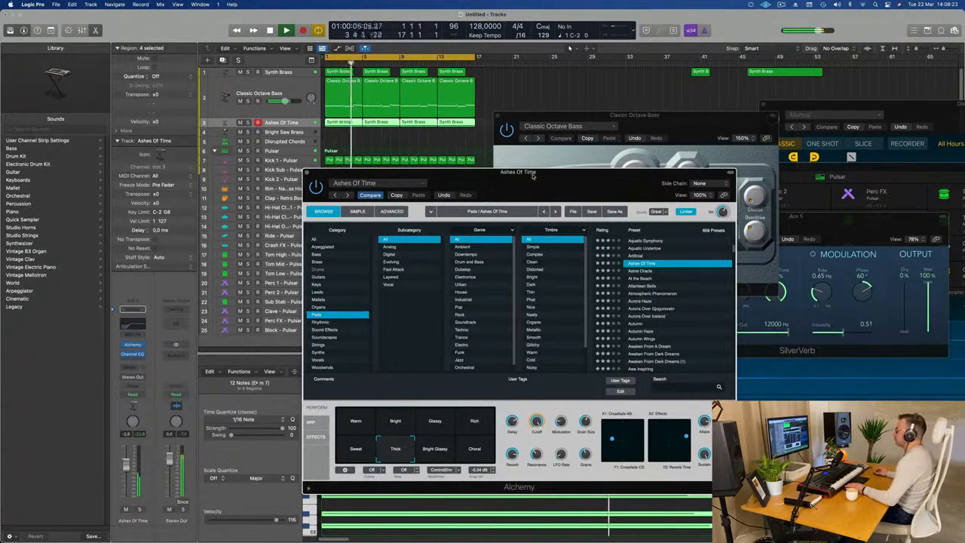
Step: Add a send to Bus 5 (Aux 5) on the Ashes Of Time channel and raise its send level
{"action": "left_click_drag", "start_coordinate": [532, 173], "coordinate": [515, 177]}
{"action": "left_click", "coordinate": [523, 429]}
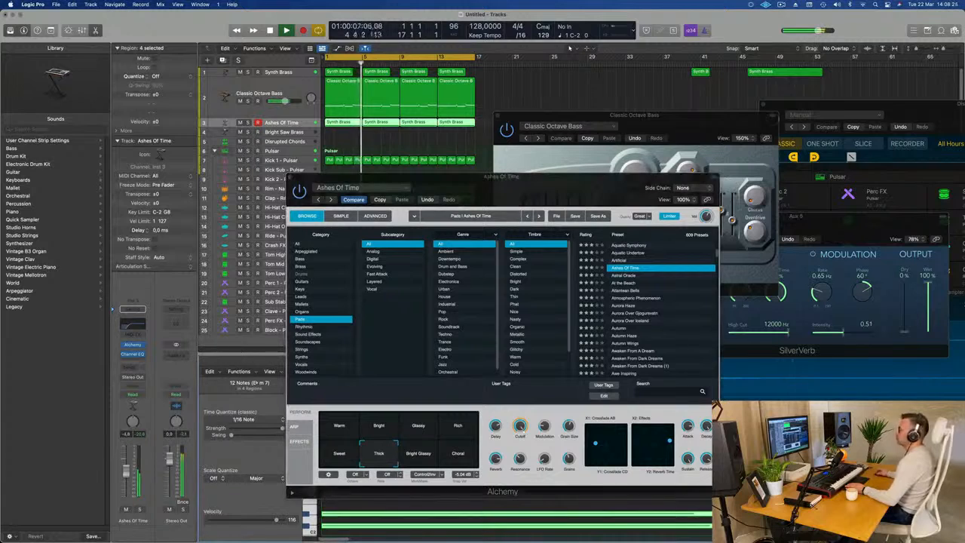
{"action": "left_click", "coordinate": [136, 393]}
{"action": "mouse_move", "coordinate": [143, 380]}
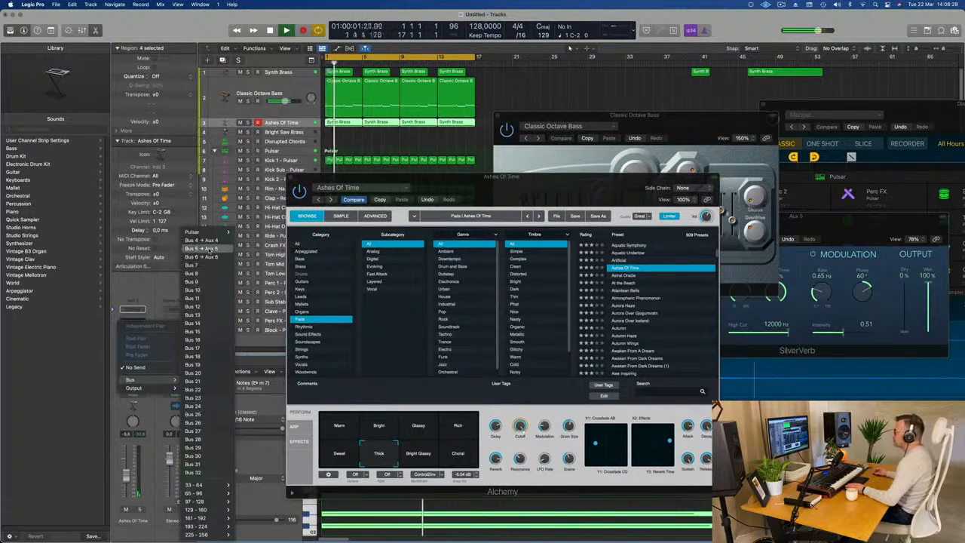
{"action": "left_click", "coordinate": [203, 249]}
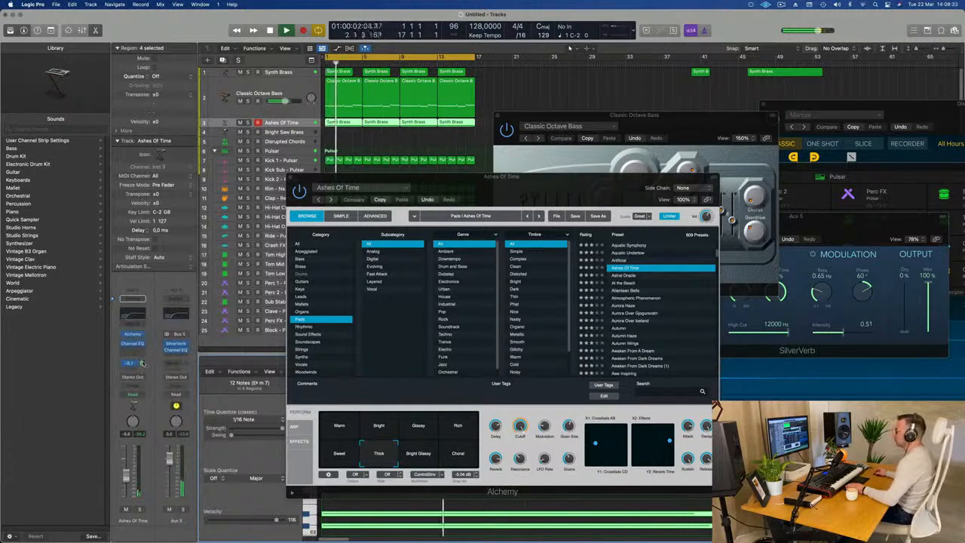
Step: Close the plug-in windows of the Ashes Of Time and Classic Octave Bass instruments
{"action": "left_click_drag", "start_coordinate": [414, 189], "coordinate": [347, 216]}
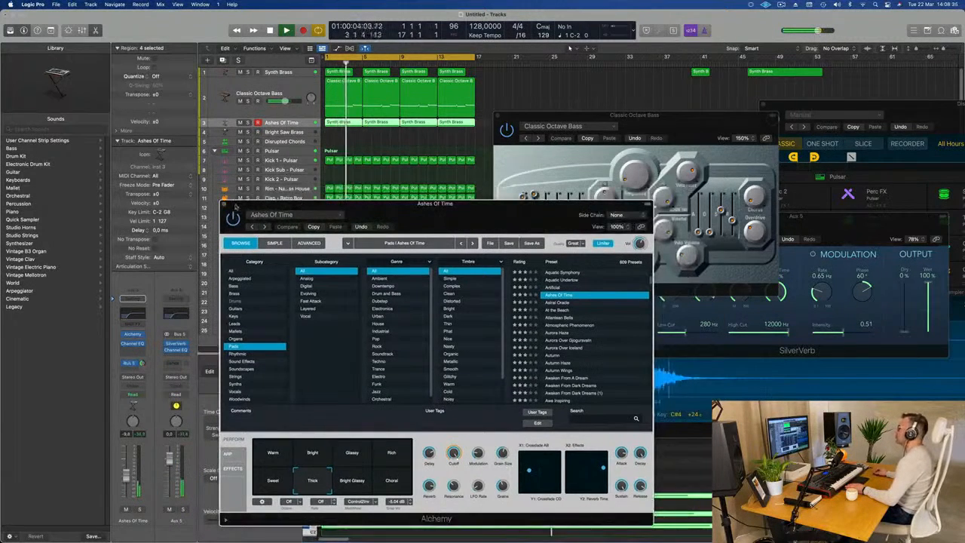
{"action": "left_click", "coordinate": [224, 204]}
{"action": "left_click_drag", "start_coordinate": [497, 116], "coordinate": [431, 142]}
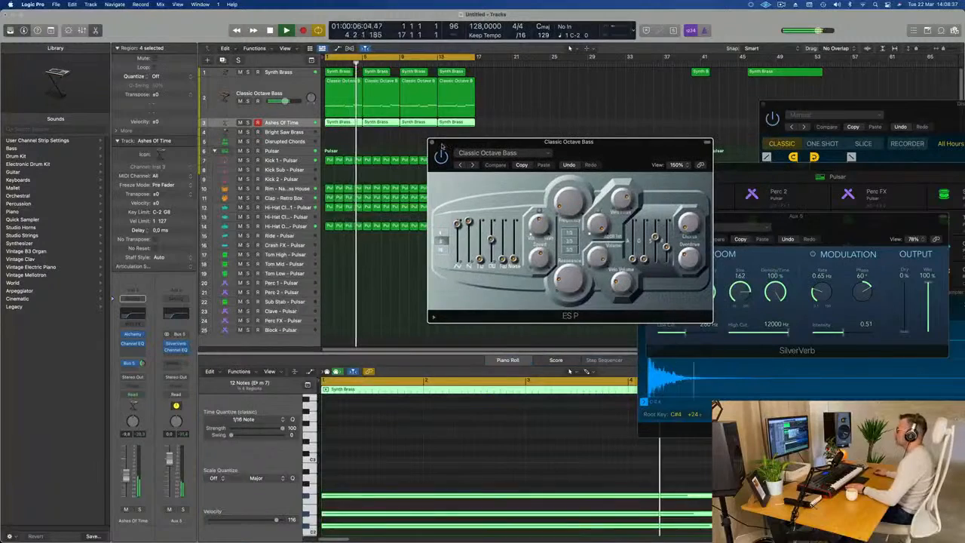
{"action": "left_click", "coordinate": [431, 142]}
Step: Duplicate the Ashes Of Time track with its settings and copy its first Synth Brass region onto the new track
{"action": "scroll", "coordinate": [462, 158], "scroll_direction": "down", "scroll_amount": 5}
{"action": "scroll", "coordinate": [462, 158], "scroll_direction": "up", "scroll_amount": 2}
{"action": "scroll", "coordinate": [462, 158], "scroll_direction": "up", "scroll_amount": 3}
{"action": "scroll", "coordinate": [497, 161], "scroll_direction": "left", "scroll_amount": 2}
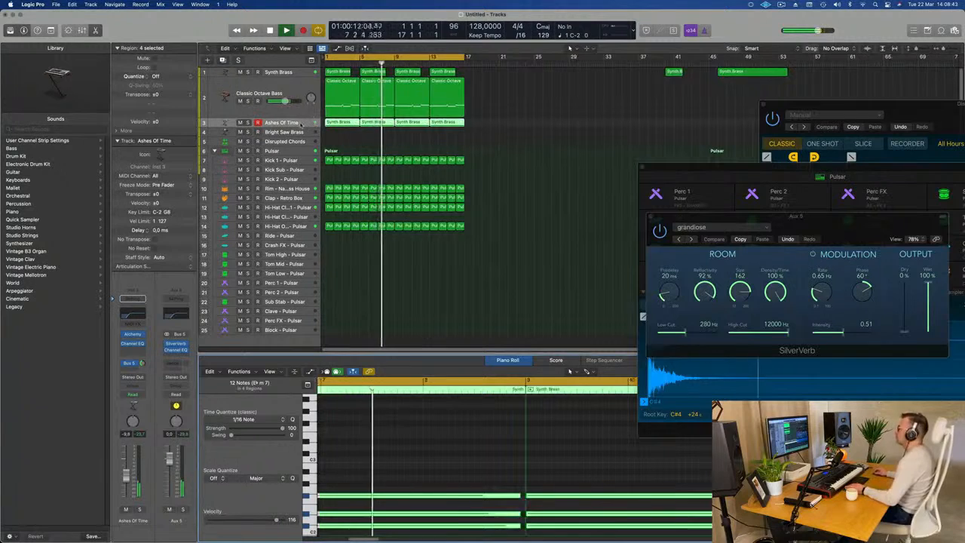
{"action": "key", "text": "Return"}
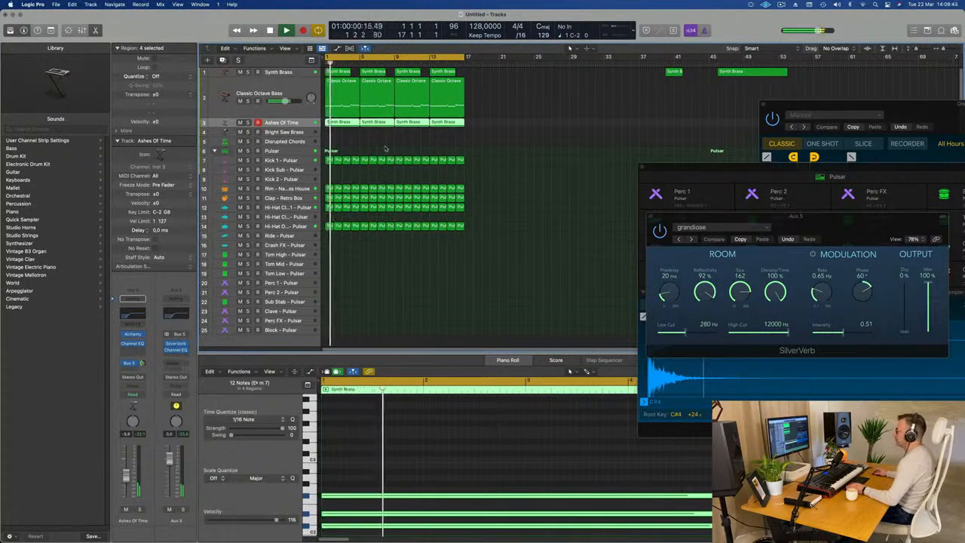
{"action": "key", "text": "super+d"}
{"action": "left_click_drag", "start_coordinate": [341, 122], "coordinate": [342, 135]}
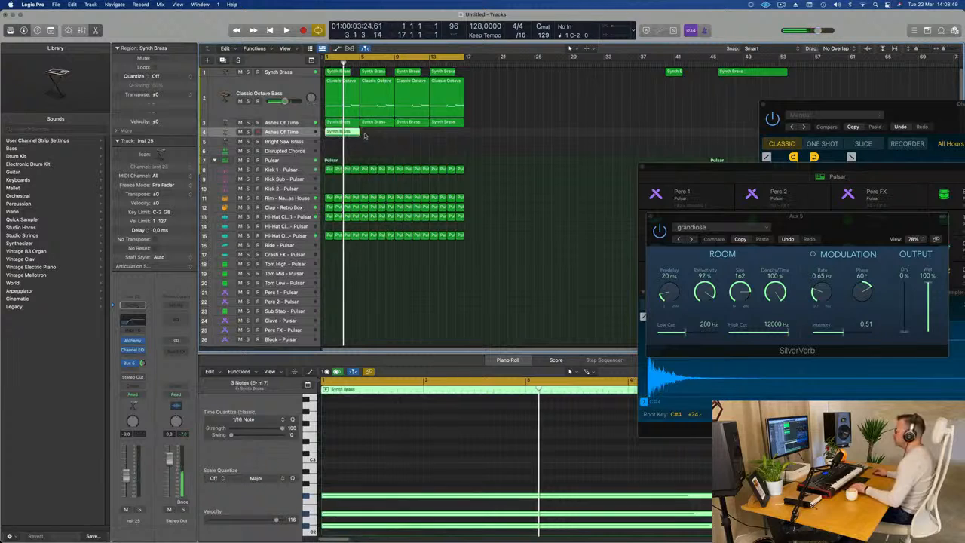
Step: Repeat the copied Synth Brass region three times so it fills the cycle range up to bar 17
{"action": "key", "text": "Return"}
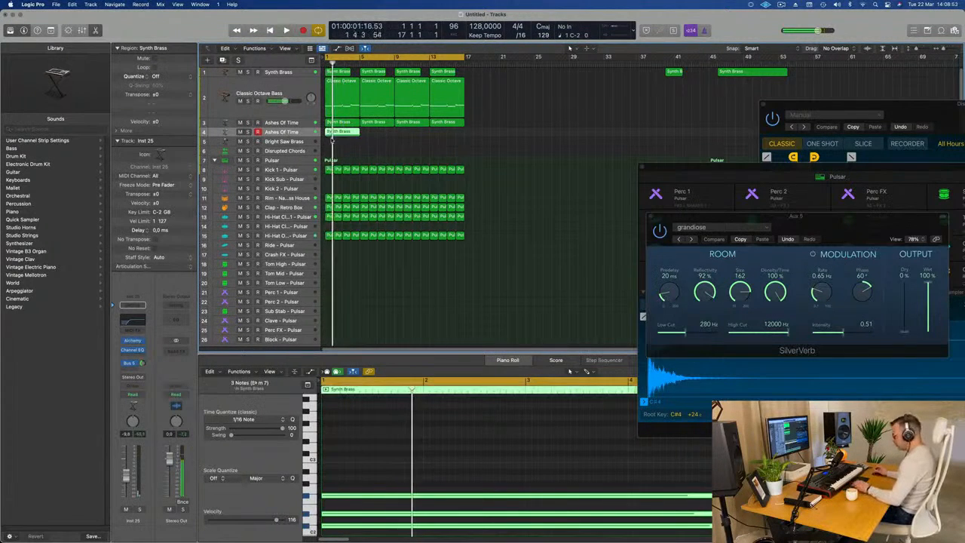
{"action": "key", "text": "super+r"}
{"action": "key", "text": "super+r"}
Step: Open Alchemy on the duplicated track, choose the Arpeggiated category and load the 1970s Analog Arp preset
{"action": "left_click", "coordinate": [286, 136]}
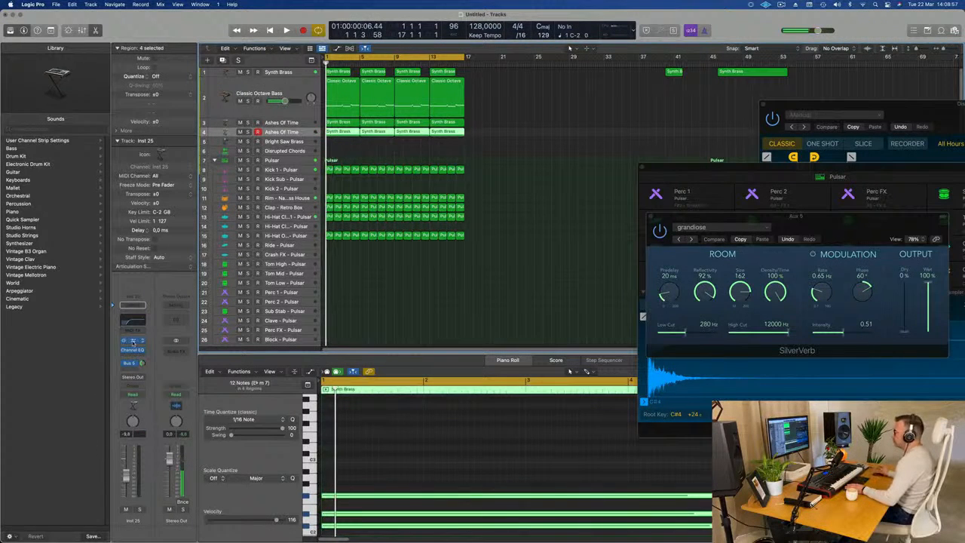
{"action": "left_click", "coordinate": [318, 181]}
{"action": "left_click_drag", "start_coordinate": [521, 116], "coordinate": [448, 106]}
{"action": "scroll", "coordinate": [580, 188], "scroll_direction": "down", "scroll_amount": 10}
{"action": "scroll", "coordinate": [581, 187], "scroll_direction": "up", "scroll_amount": 10}
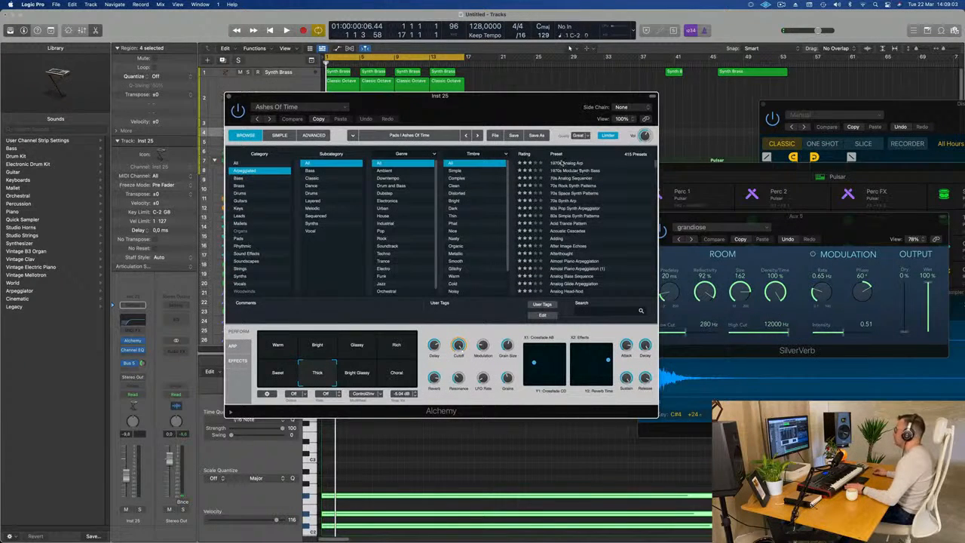
{"action": "left_click_drag", "start_coordinate": [517, 110], "coordinate": [723, 97]}
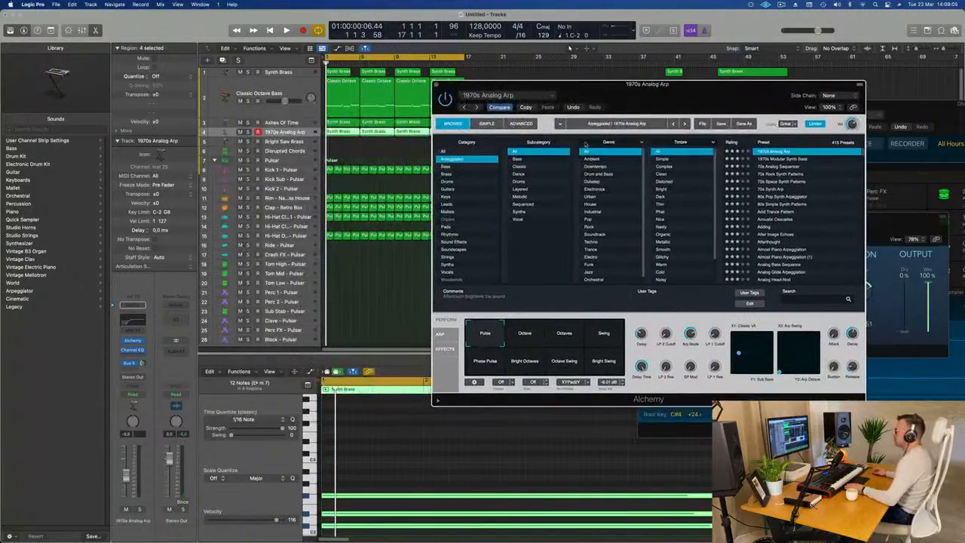
Step: Play the arrangement and audition the 1970s Analog Arp snapshots from Octave through Bright Swing
{"action": "key", "text": "space"}
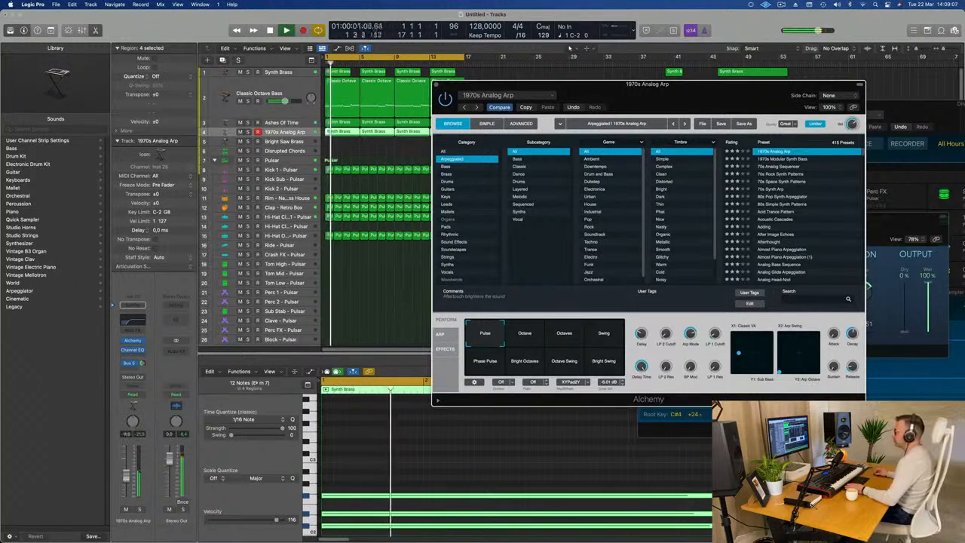
{"action": "left_click", "coordinate": [527, 336]}
{"action": "left_click", "coordinate": [565, 336]}
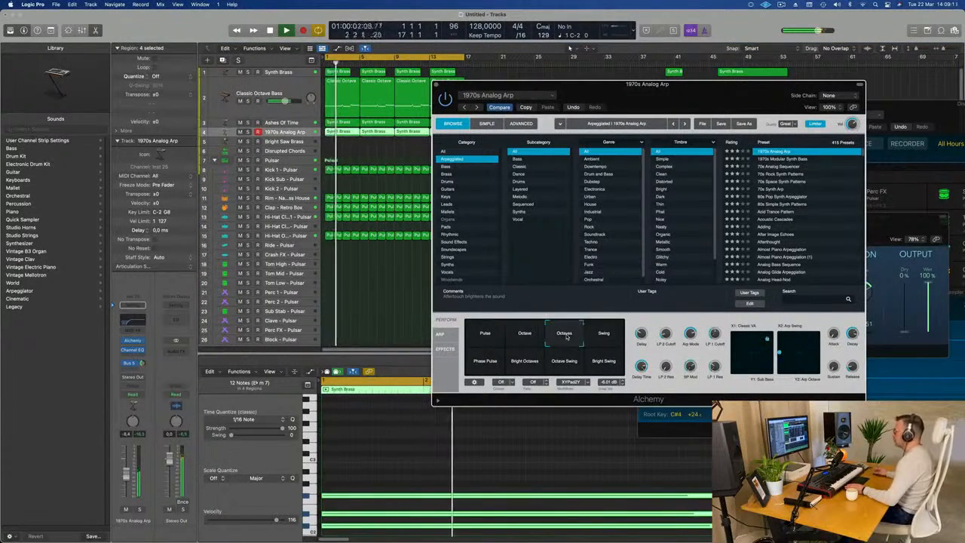
{"action": "left_click", "coordinate": [591, 337]}
{"action": "left_click", "coordinate": [486, 361]}
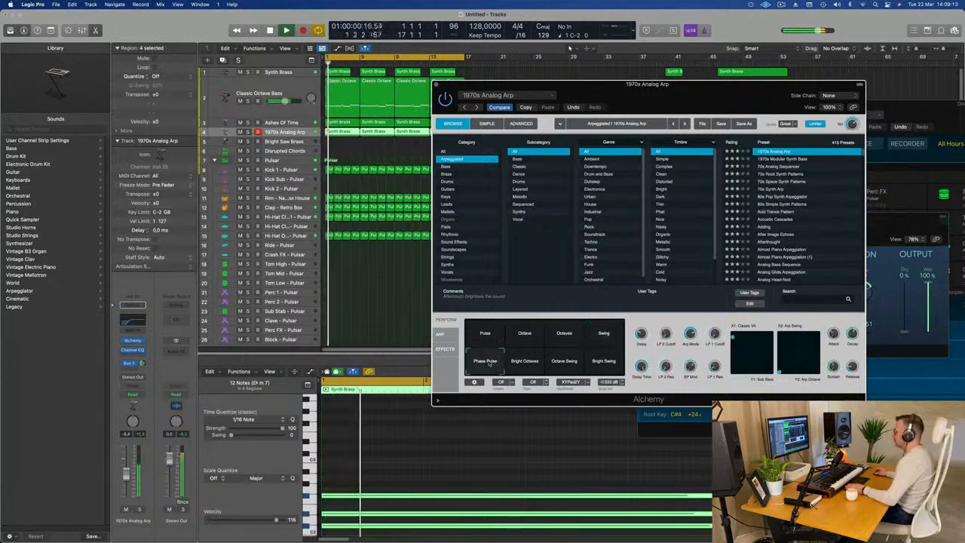
{"action": "left_click", "coordinate": [526, 362]}
{"action": "left_click", "coordinate": [565, 363]}
{"action": "left_click", "coordinate": [605, 363]}
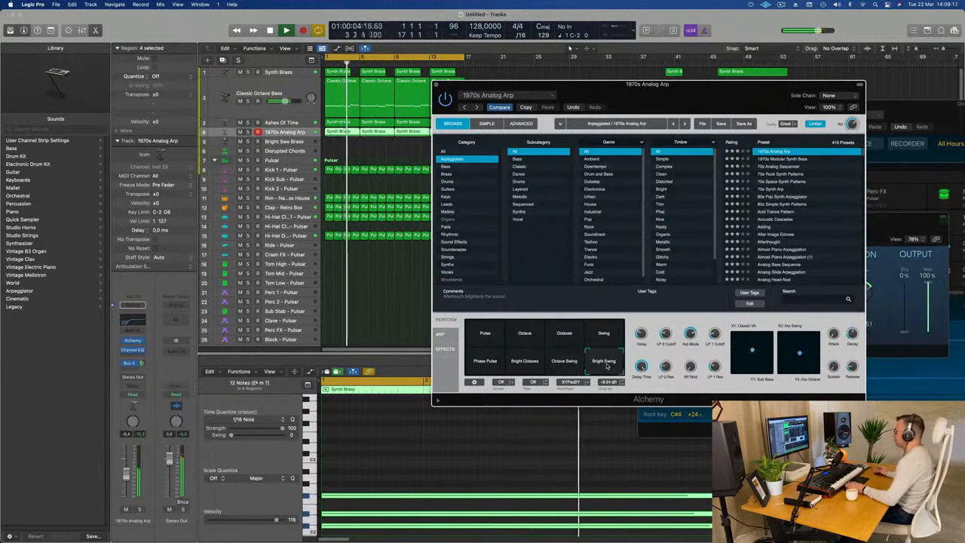
Step: Load the 1970s Modular Synth Bass preset and audition its Sequence 2, Glide 2, Glide 1 and Wooden snapshots
{"action": "left_click", "coordinate": [783, 159]}
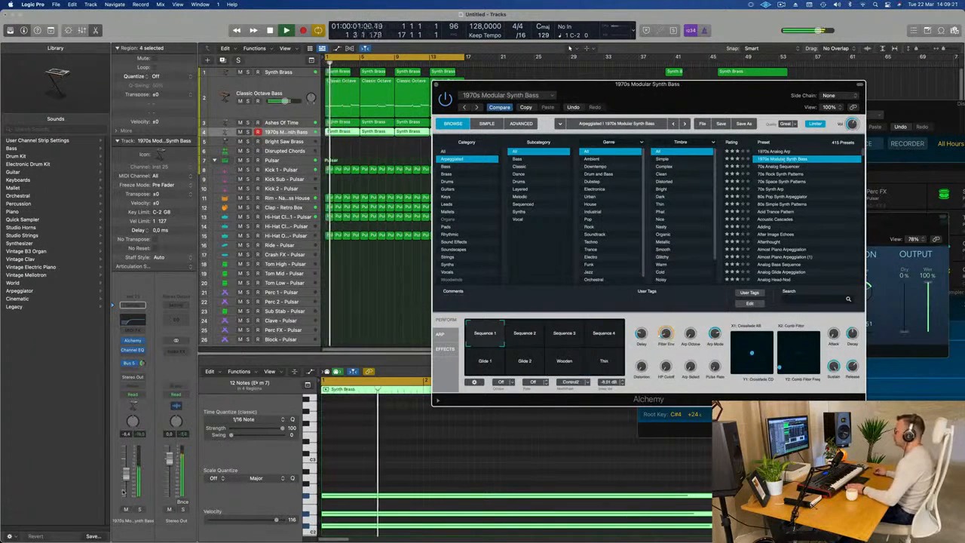
{"action": "left_click", "coordinate": [525, 340]}
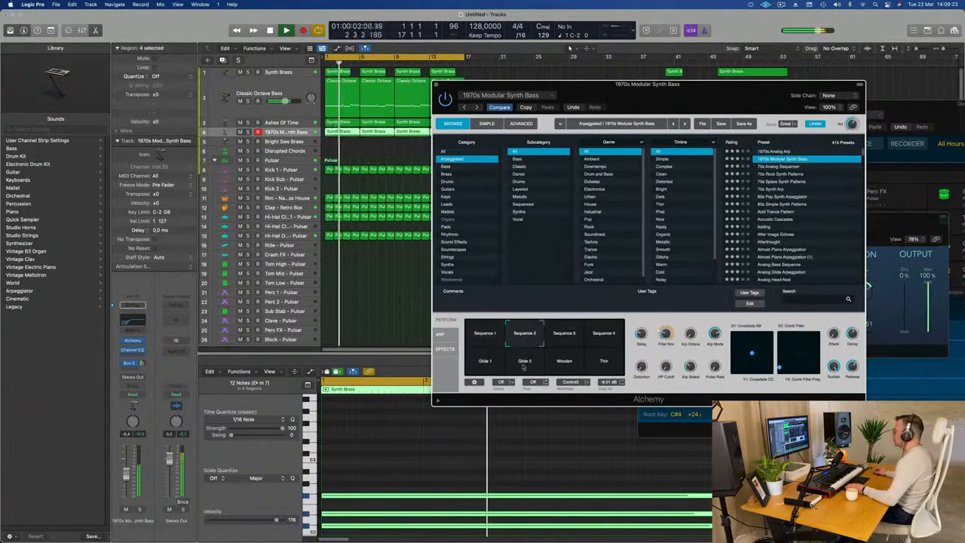
{"action": "left_click", "coordinate": [525, 363]}
{"action": "left_click", "coordinate": [486, 362]}
{"action": "left_click", "coordinate": [570, 363]}
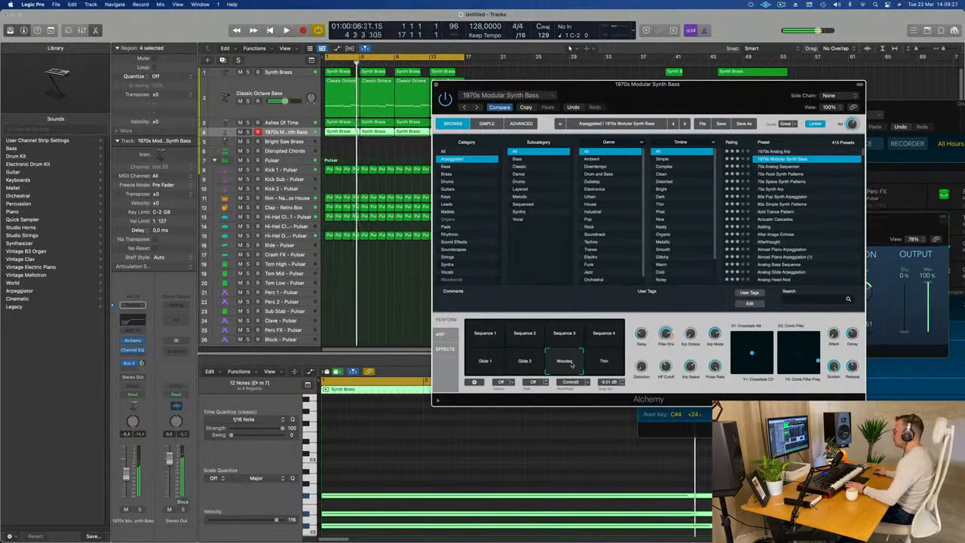
Step: Try the 70s Analog Sequencer preset, load 70s Rock Synth Patterns instead and play it with the arrangement
{"action": "left_click", "coordinate": [785, 166]}
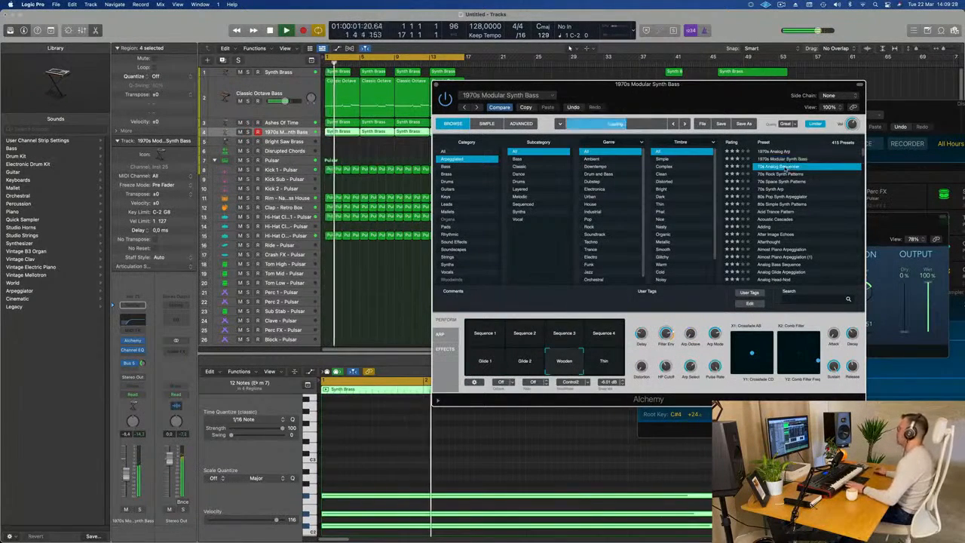
{"action": "left_click_drag", "start_coordinate": [731, 94], "coordinate": [615, 94]}
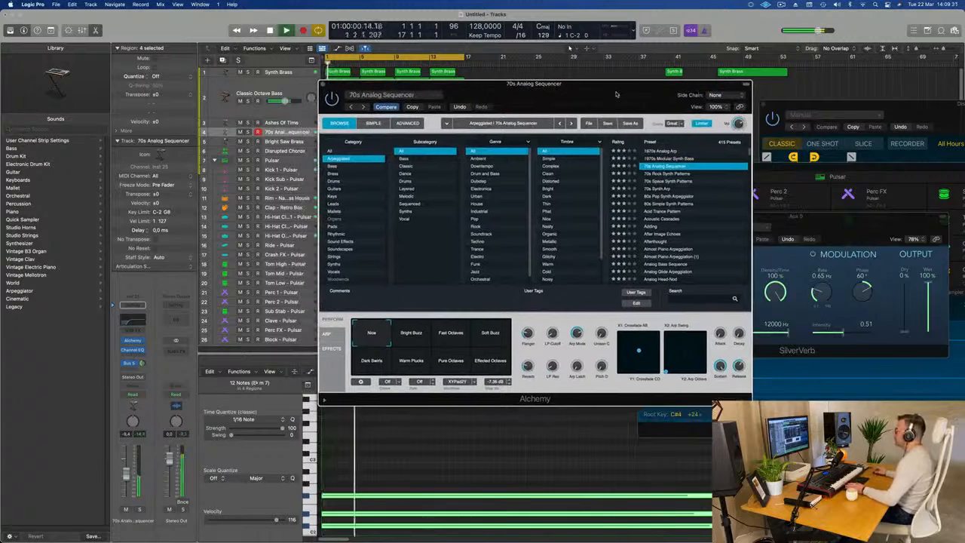
{"action": "left_click", "coordinate": [682, 174]}
{"action": "key", "text": "space"}
{"action": "key", "text": "space"}
{"action": "left_click_drag", "start_coordinate": [611, 96], "coordinate": [689, 94]}
{"action": "key", "text": "space"}
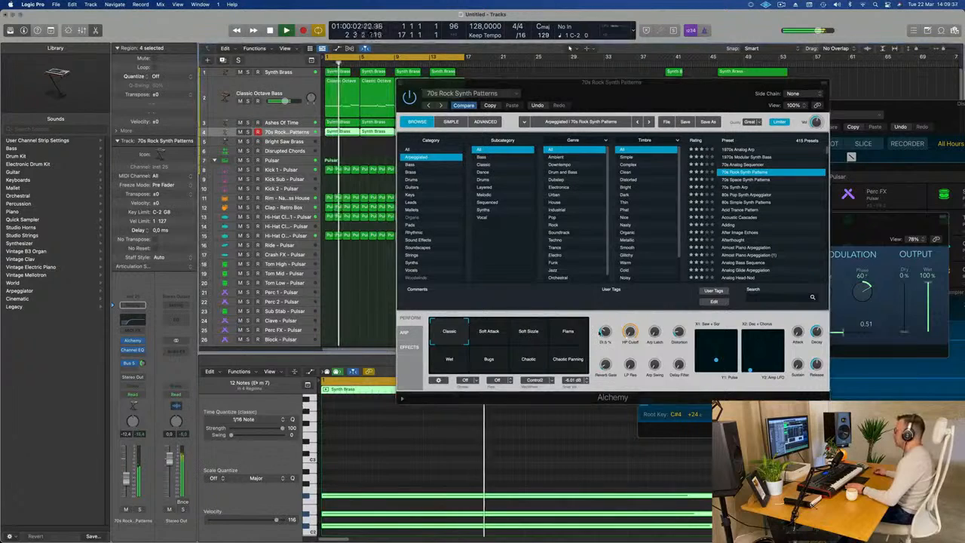
Step: Adjust the Delay, audition the 70s Rock Synth Patterns snapshots from Soft Attack through Chaotic Panning, and return to Classic
{"action": "left_click_drag", "start_coordinate": [601, 332], "coordinate": [603, 348]}
{"action": "left_click", "coordinate": [489, 333]}
{"action": "left_click", "coordinate": [532, 336]}
{"action": "left_click", "coordinate": [568, 336]}
{"action": "left_click", "coordinate": [450, 367]}
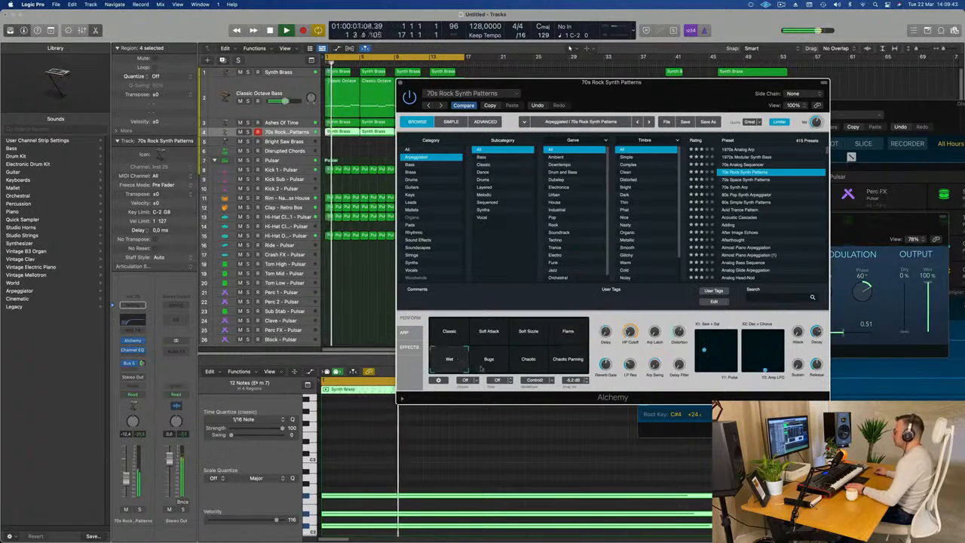
{"action": "left_click", "coordinate": [495, 368]}
{"action": "left_click", "coordinate": [538, 364]}
{"action": "left_click", "coordinate": [567, 361]}
{"action": "left_click", "coordinate": [529, 333]}
{"action": "left_click", "coordinate": [492, 335]}
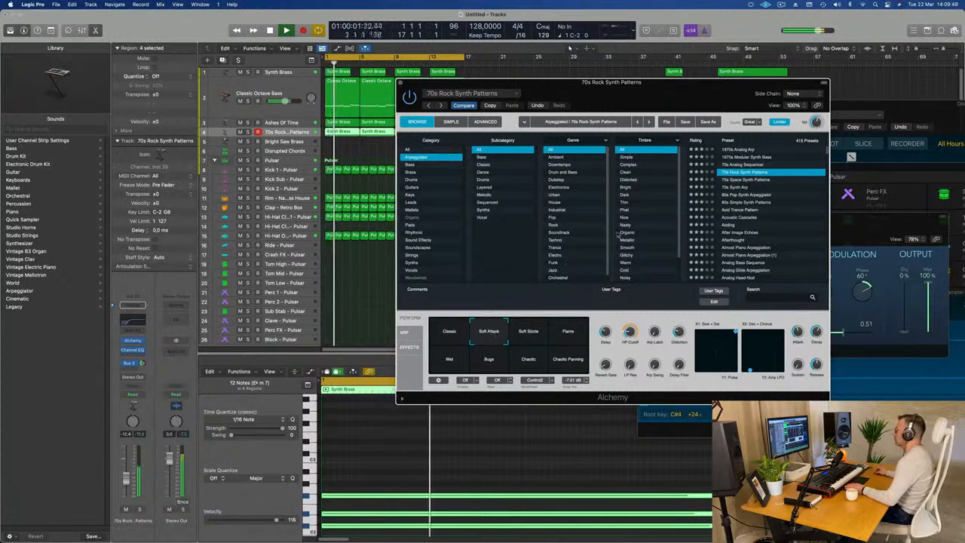
{"action": "left_click", "coordinate": [455, 332]}
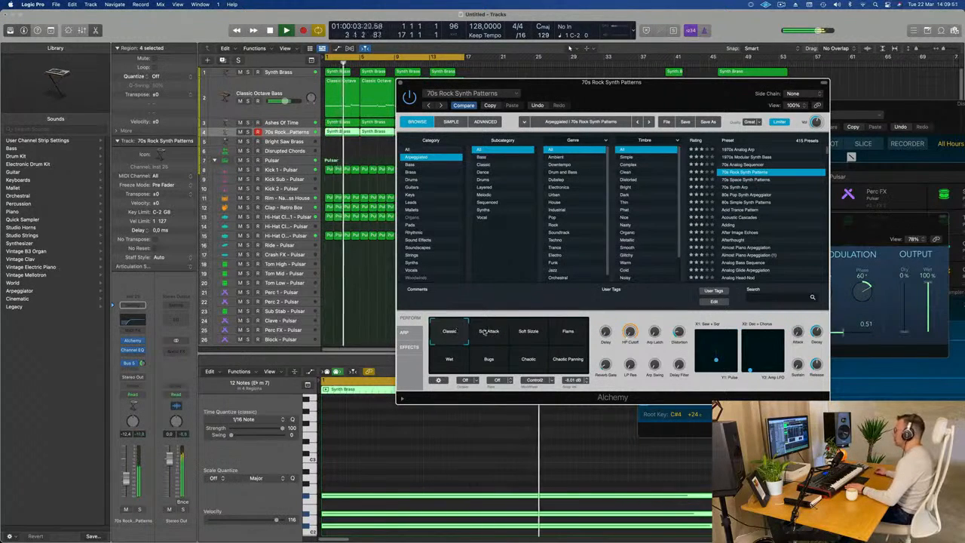
Step: Show Alchemy's arpeggiator settings and switch the pattern sequencer to Multi mode, leaving the snap value at Off
{"action": "left_click", "coordinate": [405, 332]}
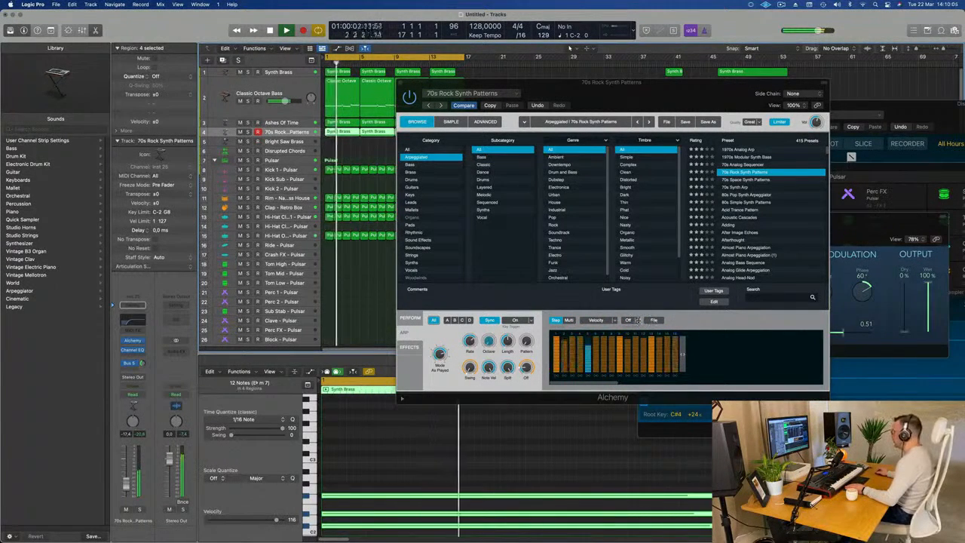
{"action": "left_click", "coordinate": [632, 320]}
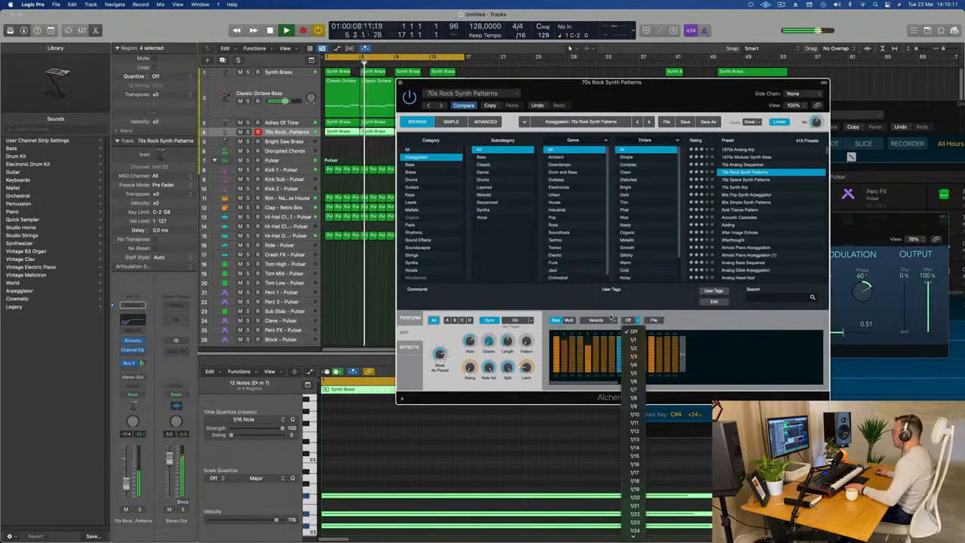
{"action": "left_click", "coordinate": [568, 322]}
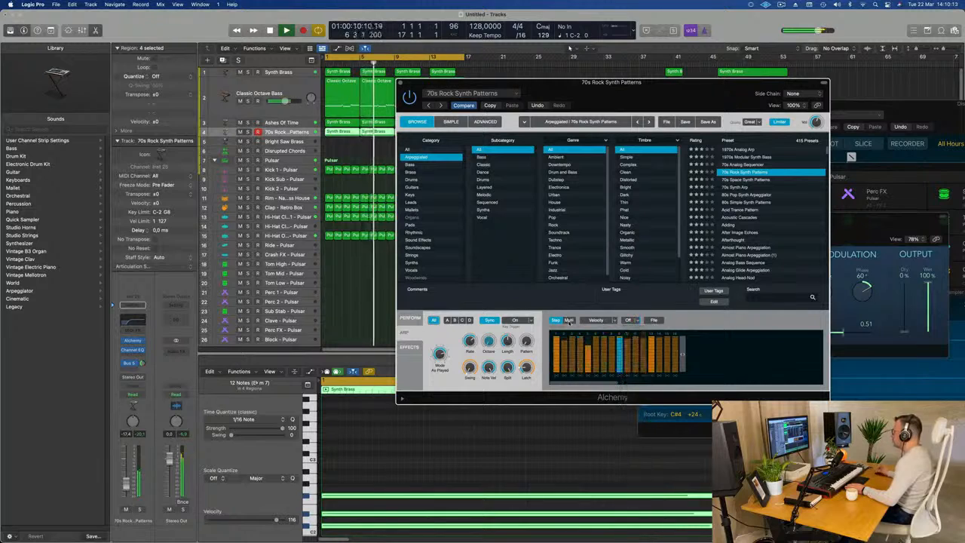
{"action": "left_click", "coordinate": [569, 320]}
{"action": "left_click", "coordinate": [636, 320]}
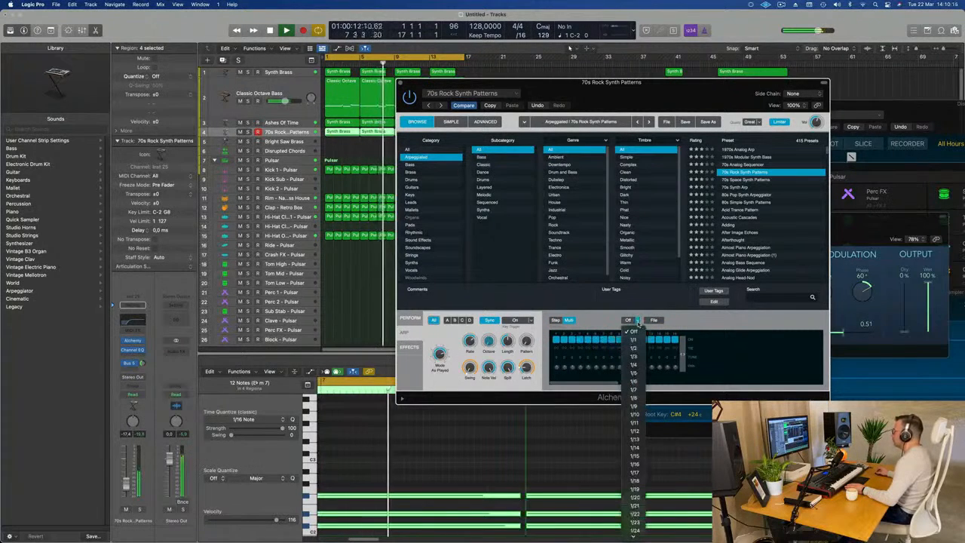
{"action": "left_click", "coordinate": [636, 322]}
Step: Load a Ramp pattern preset into the arpeggiator and switch the sequencer back to Step mode
{"action": "left_click", "coordinate": [652, 319]}
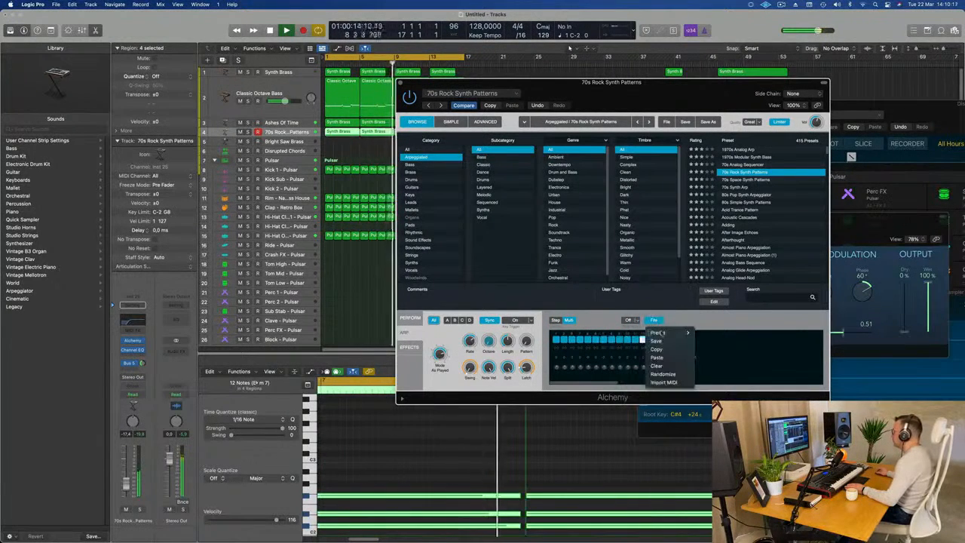
{"action": "mouse_move", "coordinate": [658, 332]}
{"action": "left_click", "coordinate": [718, 423]}
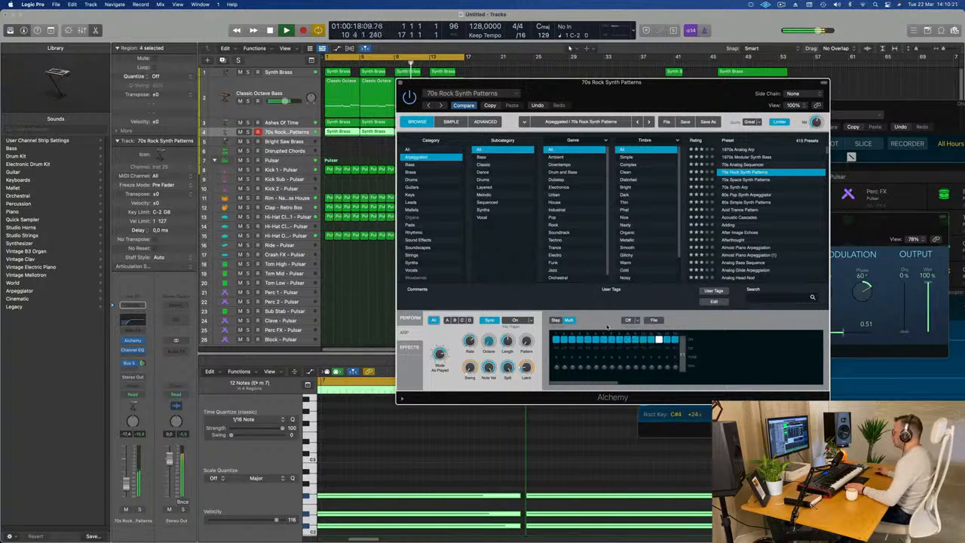
{"action": "left_click", "coordinate": [555, 319]}
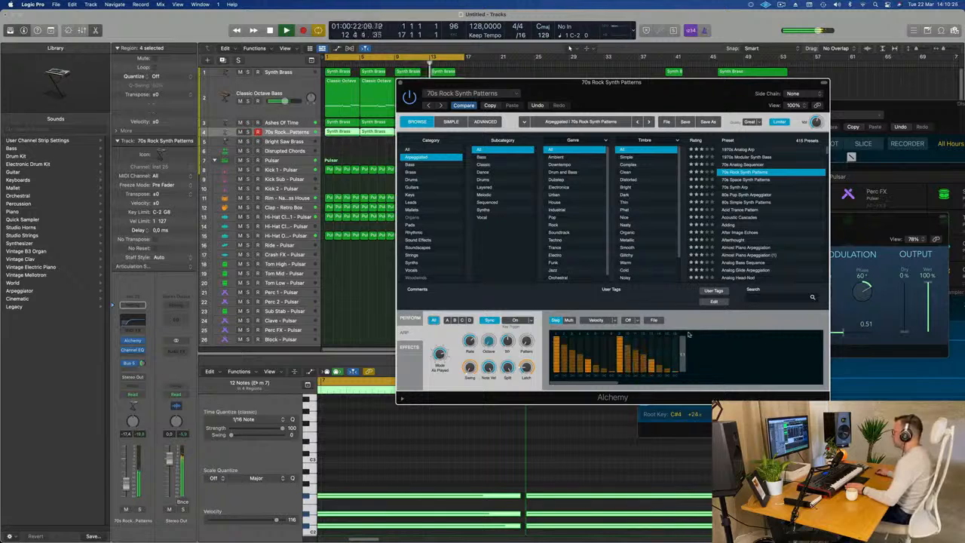
Step: Replace the arpeggiator's pattern with the Pump preset that follows Pulsing Suspense in the preset list
{"action": "left_click", "coordinate": [654, 320]}
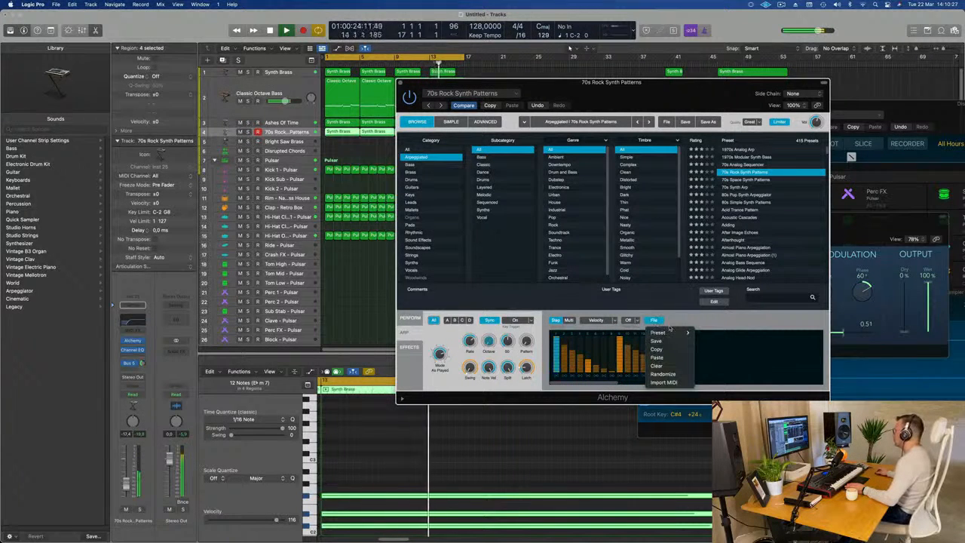
{"action": "mouse_move", "coordinate": [662, 332]}
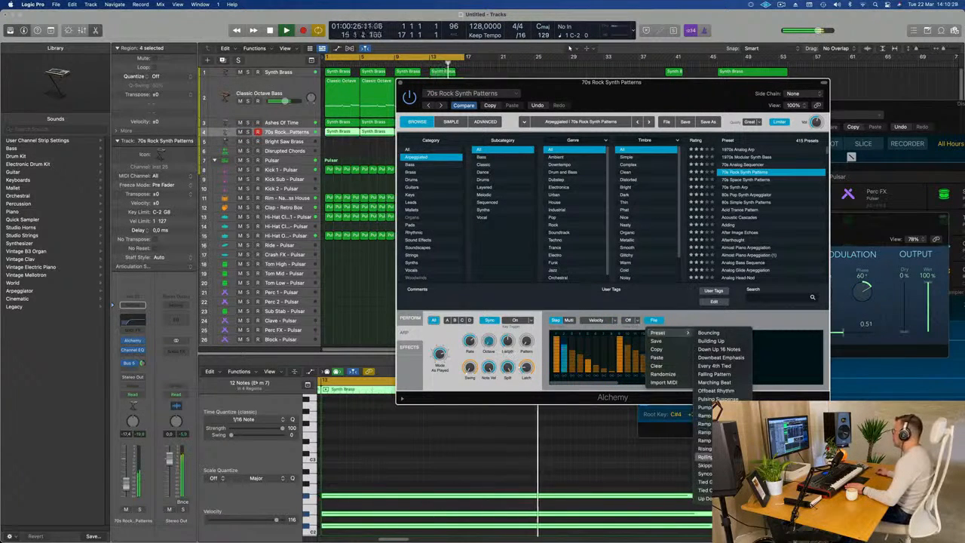
{"action": "left_click", "coordinate": [714, 407]}
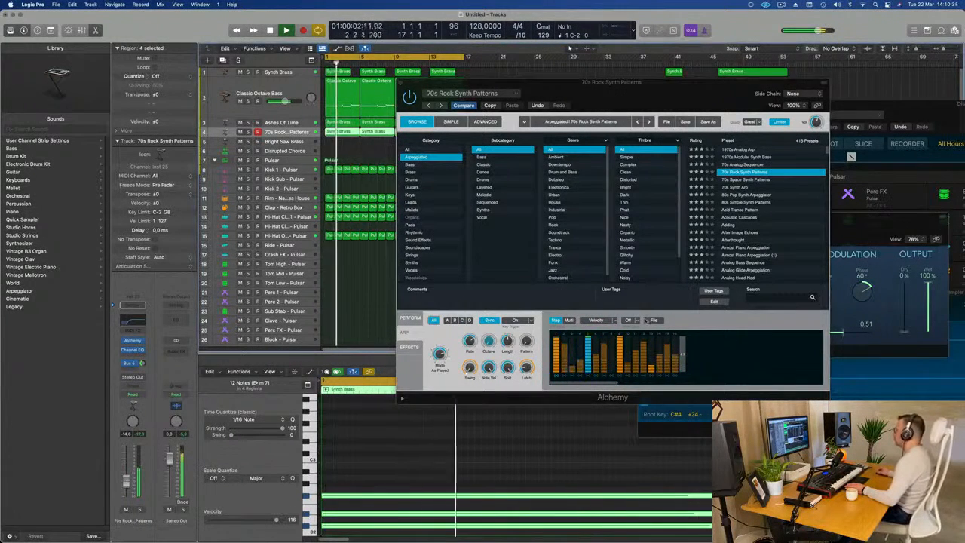
Step: Audition the Marching Beat and Down Up 16 Notes pattern presets in Alchemy's arpeggiator
{"action": "left_click", "coordinate": [646, 319]}
{"action": "mouse_move", "coordinate": [664, 333]}
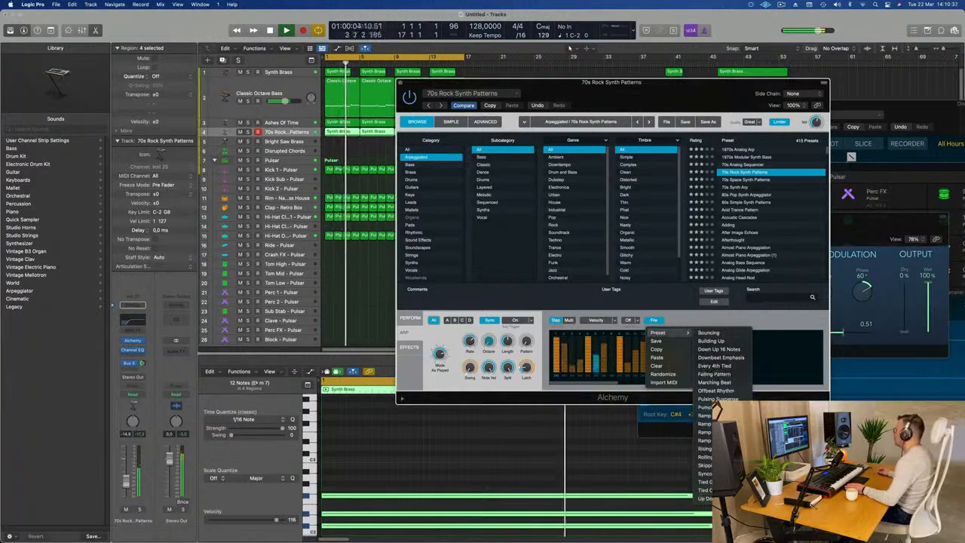
{"action": "left_click", "coordinate": [714, 384]}
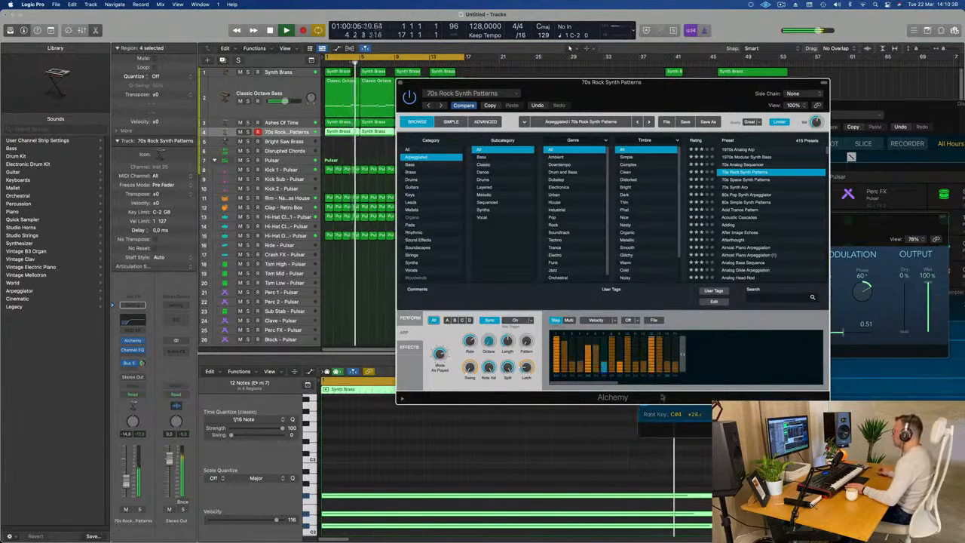
{"action": "left_click", "coordinate": [652, 320]}
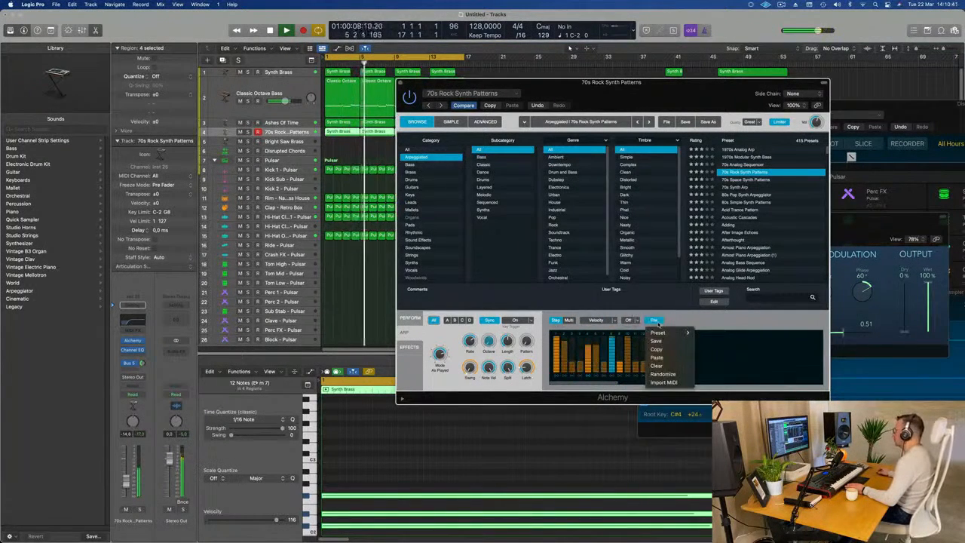
{"action": "mouse_move", "coordinate": [667, 333]}
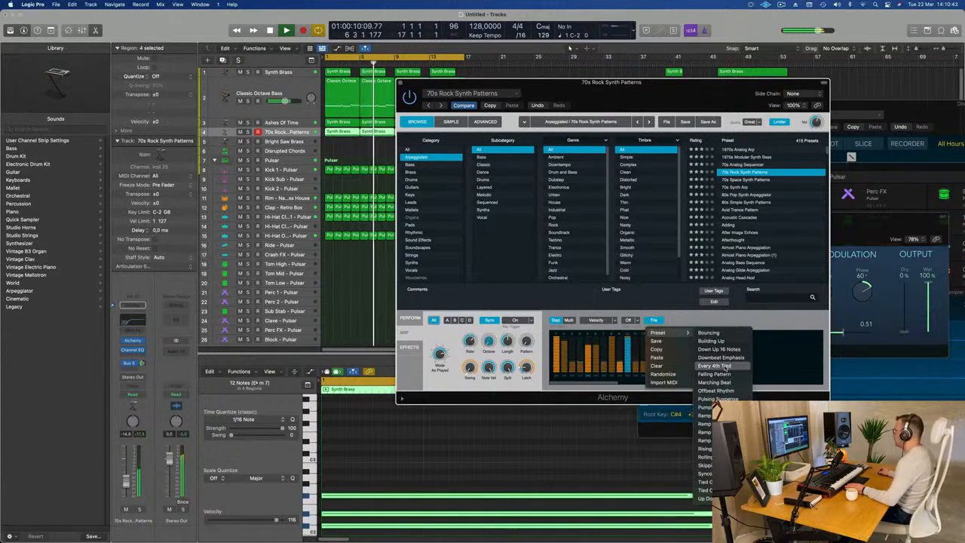
{"action": "left_click", "coordinate": [720, 349]}
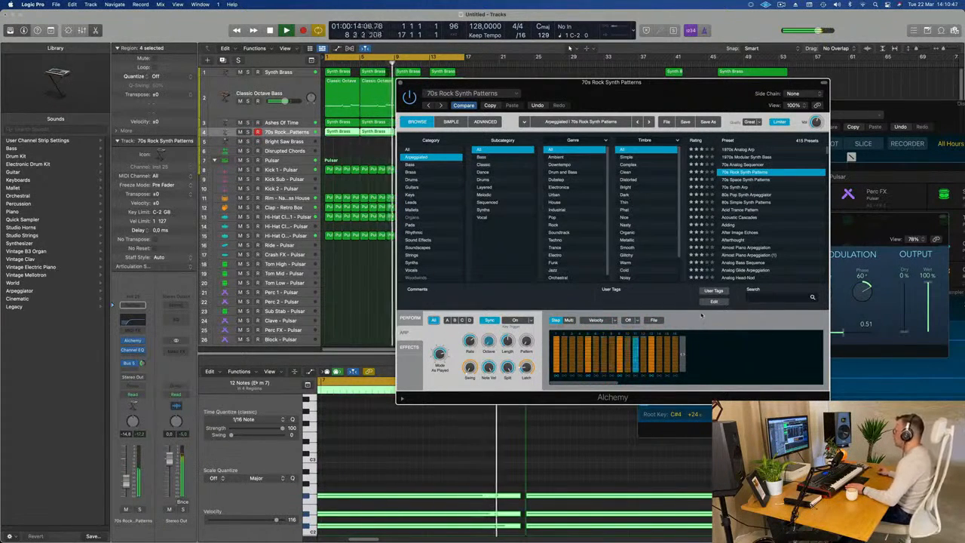
Step: Keep the arpeggiator's snap value at Off and load the Offbeat Rhythm pattern preset
{"action": "left_click", "coordinate": [637, 320]}
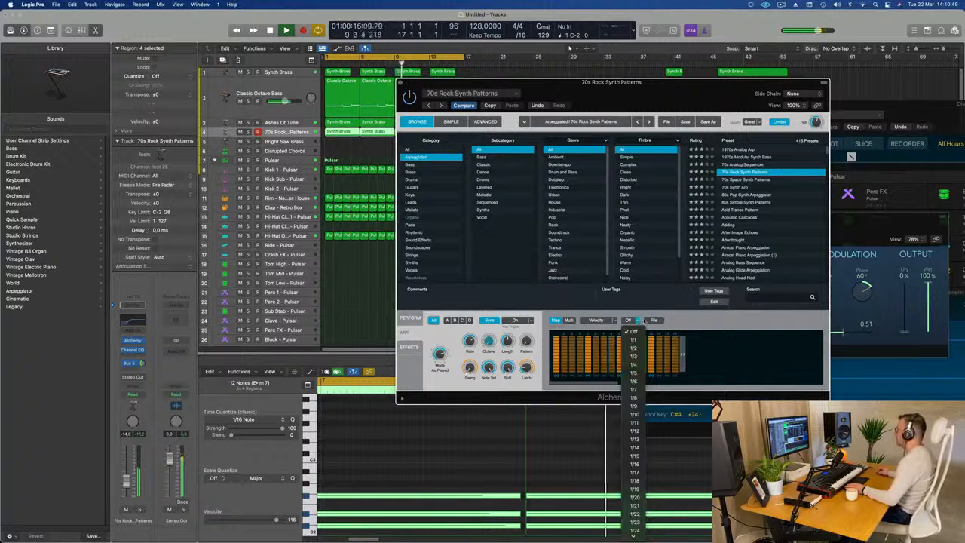
{"action": "left_click", "coordinate": [640, 319]}
{"action": "left_click", "coordinate": [652, 320]}
{"action": "mouse_move", "coordinate": [687, 332]}
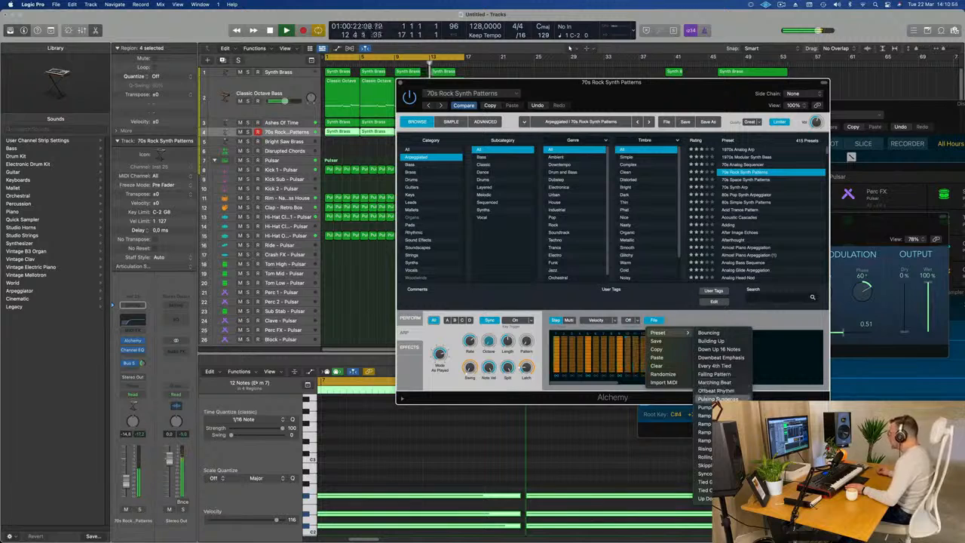
{"action": "left_click", "coordinate": [716, 390]}
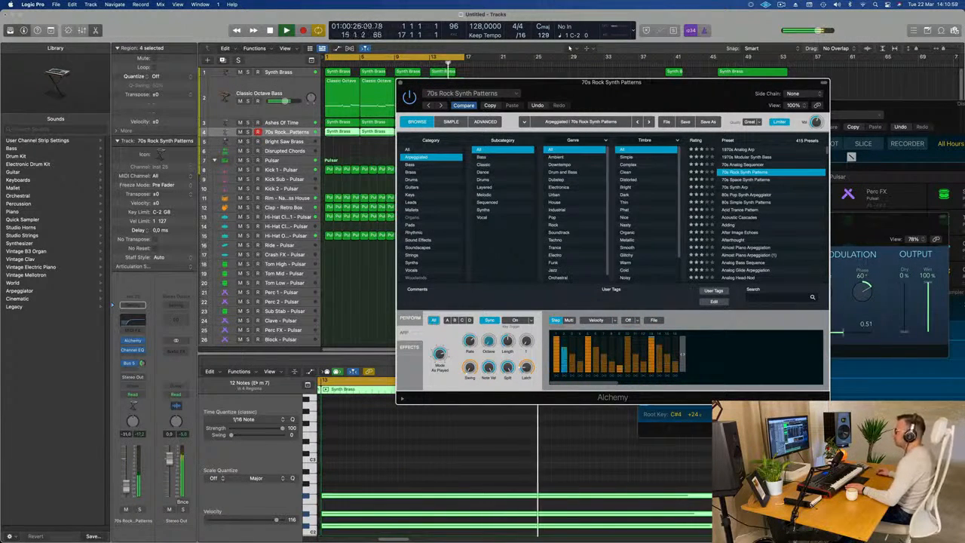
Step: Insert a Compressor on the 70s Rock Synth Patterns channel and set its side chain to Kick 1 - Pulsar (Inst 5)
{"action": "left_click", "coordinate": [136, 360]}
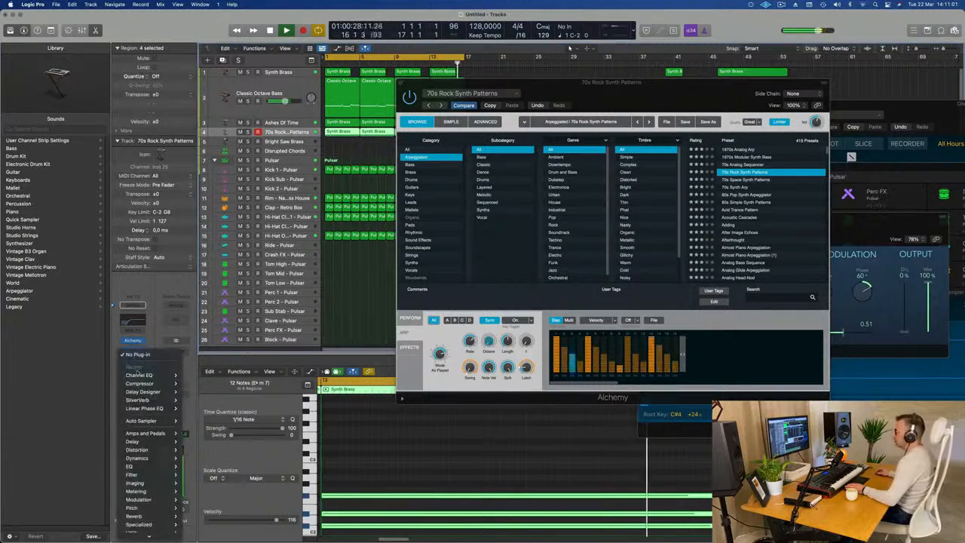
{"action": "left_click", "coordinate": [197, 385]}
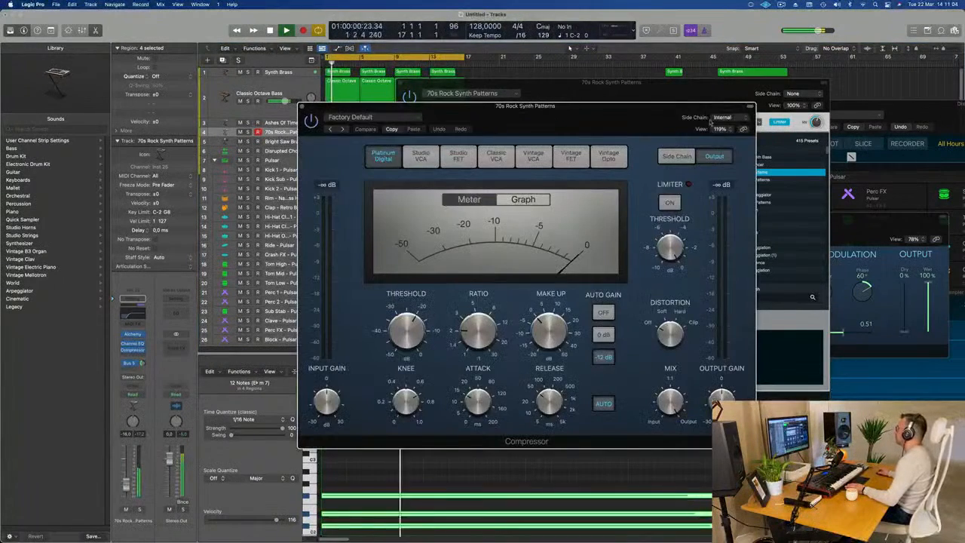
{"action": "left_click", "coordinate": [725, 118]}
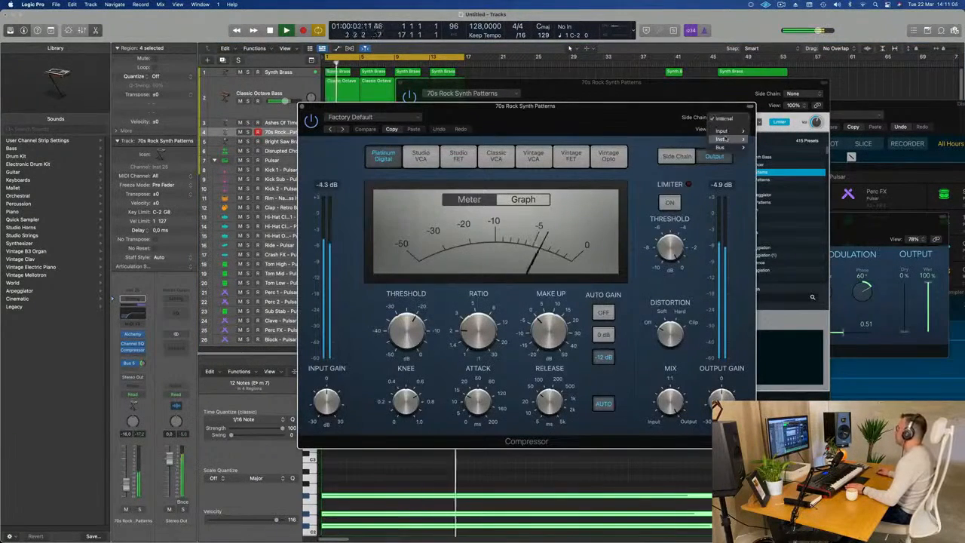
{"action": "mouse_move", "coordinate": [721, 140]}
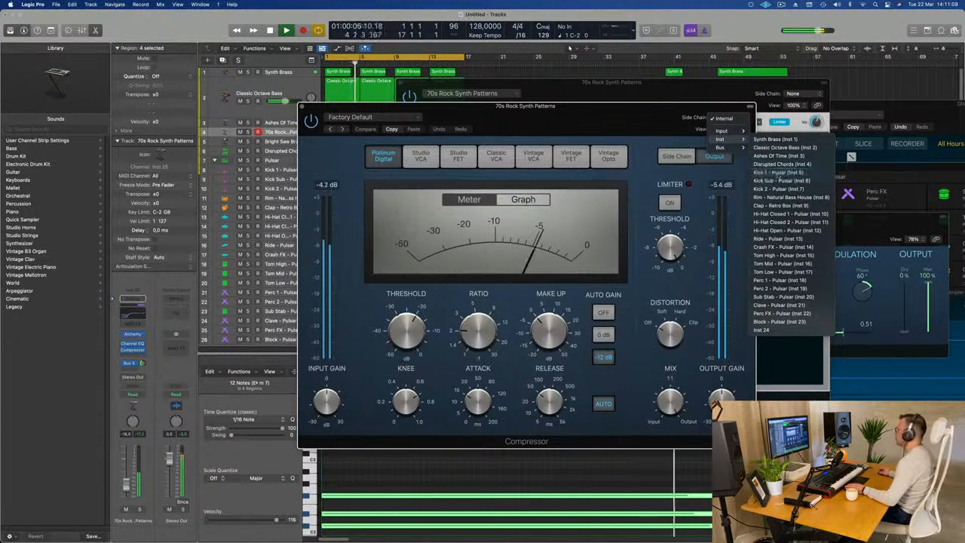
{"action": "left_click", "coordinate": [784, 173]}
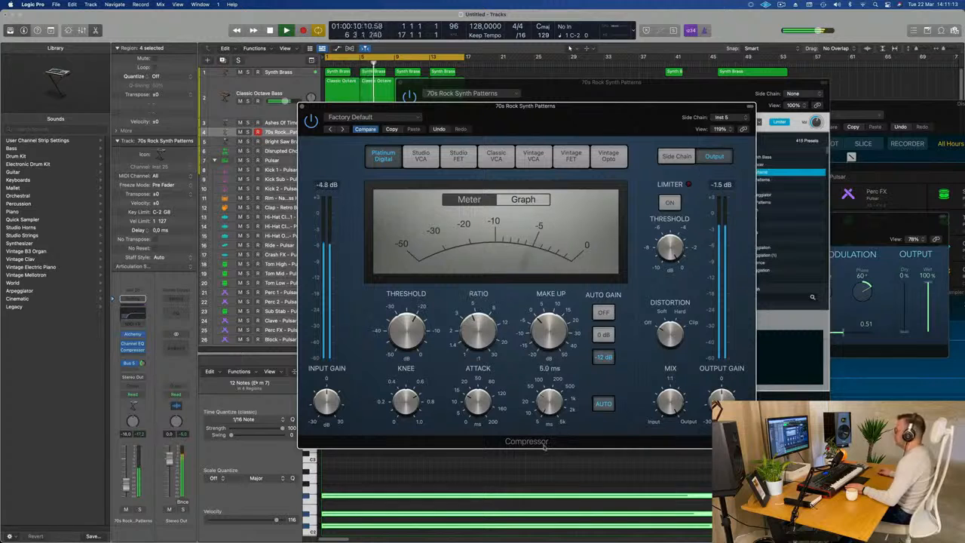
Step: Turn off the compressor's auto release, set release to 5.0 ms, threshold to -23.5 dB and output gain to -4.0 dB, and close it
{"action": "left_click", "coordinate": [604, 403]}
{"action": "left_click_drag", "start_coordinate": [415, 330], "coordinate": [414, 335]}
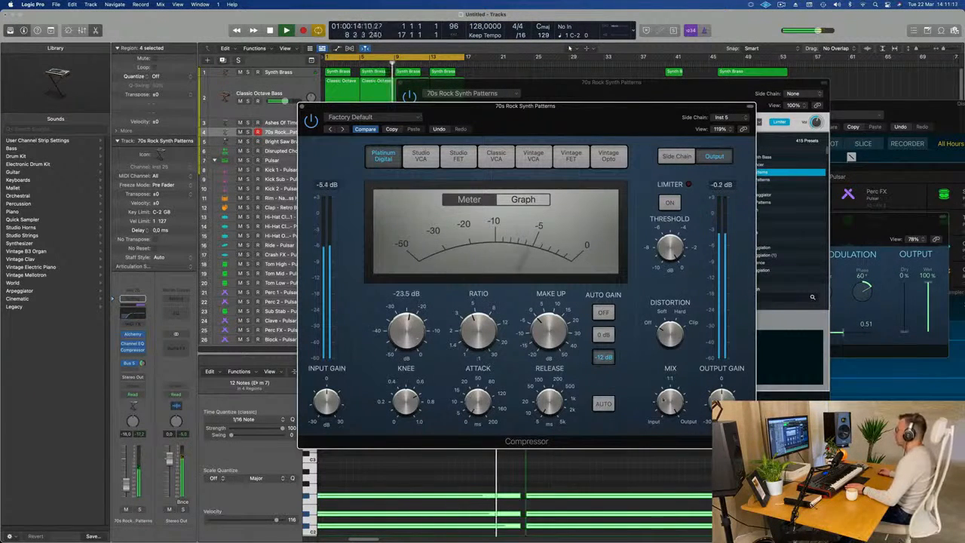
{"action": "left_click_drag", "start_coordinate": [721, 401], "coordinate": [721, 408]}
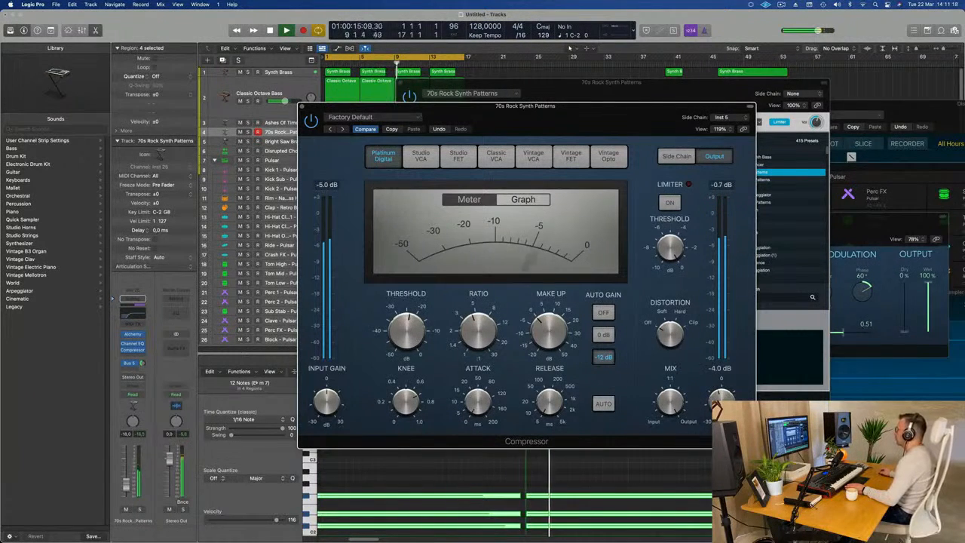
{"action": "left_click", "coordinate": [126, 483]}
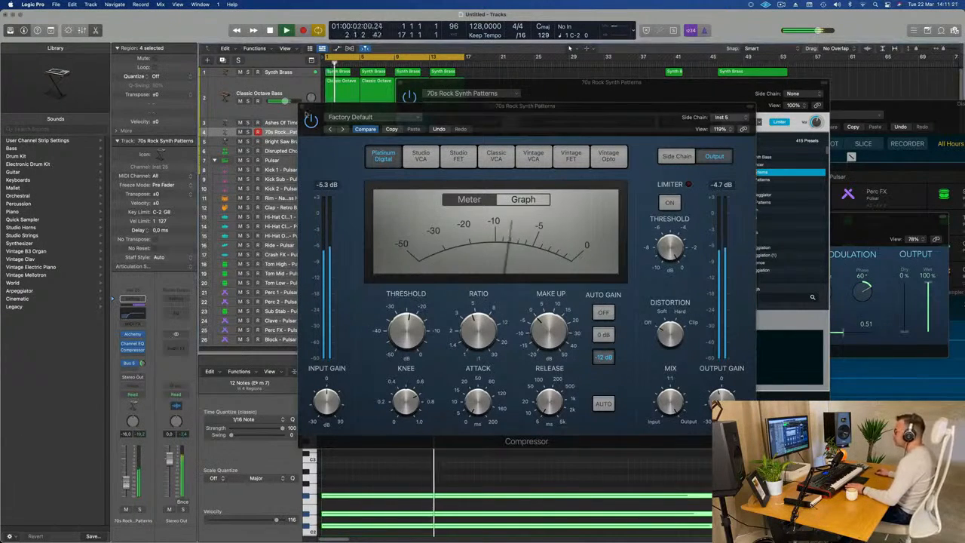
{"action": "left_click", "coordinate": [302, 106]}
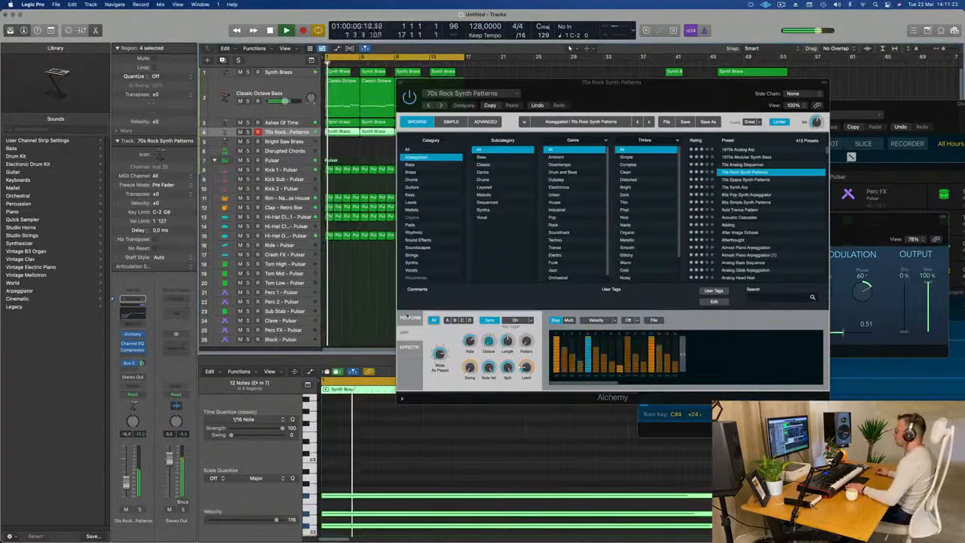
Step: Return to Alchemy's performance controls, adjust the HP Cutoff and raise the 70s Rock Synth Patterns channel volume
{"action": "left_click", "coordinate": [401, 320]}
{"action": "key", "text": "space"}
{"action": "key", "text": "space"}
{"action": "mouse_move", "coordinate": [630, 332]}
{"action": "left_mouse_down"}
{"action": "mouse_move", "coordinate": [631, 369]}
{"action": "mouse_move", "coordinate": [631, 303]}
{"action": "mouse_move", "coordinate": [628, 322]}
{"action": "left_mouse_up"}
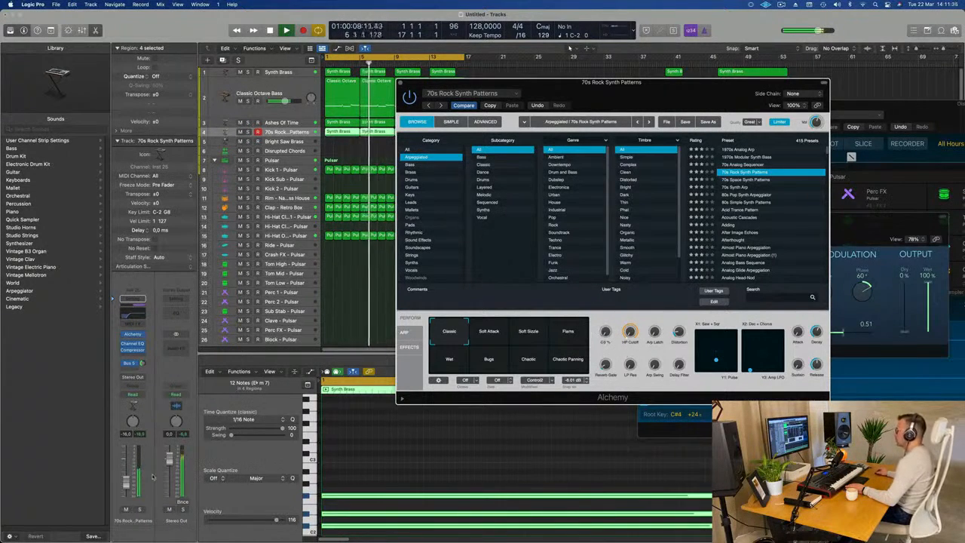
{"action": "left_click_drag", "start_coordinate": [126, 483], "coordinate": [126, 478]}
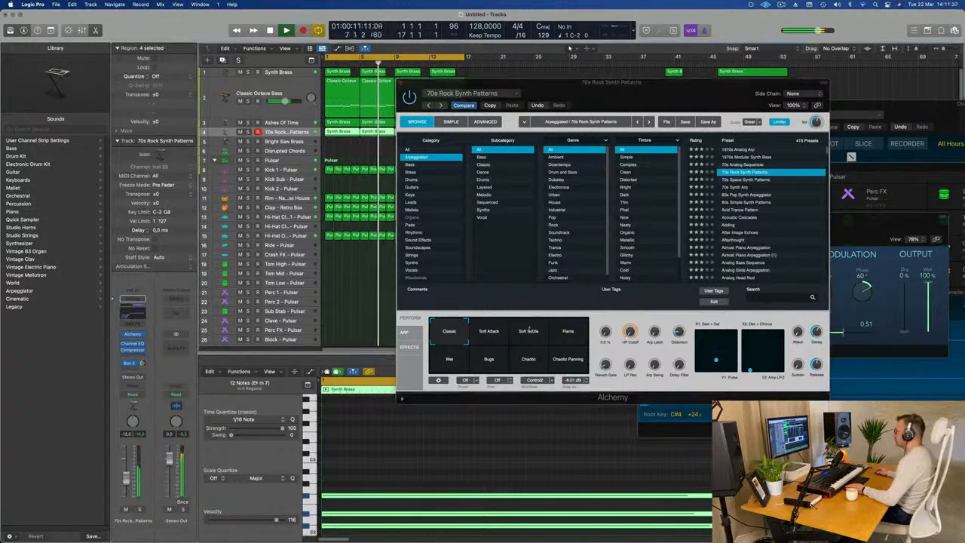
Step: Raise Alchemy's Delay amount and shape the arpeggio's tone with the LP Res and HP Cutoff controls
{"action": "left_click", "coordinate": [604, 330]}
{"action": "left_click_drag", "start_coordinate": [604, 325], "coordinate": [605, 330]}
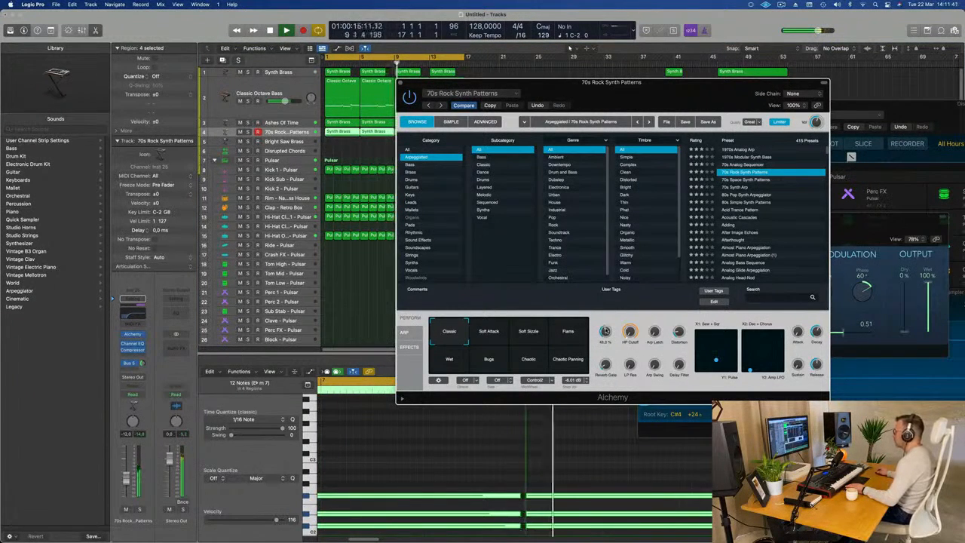
{"action": "left_click", "coordinate": [569, 48]}
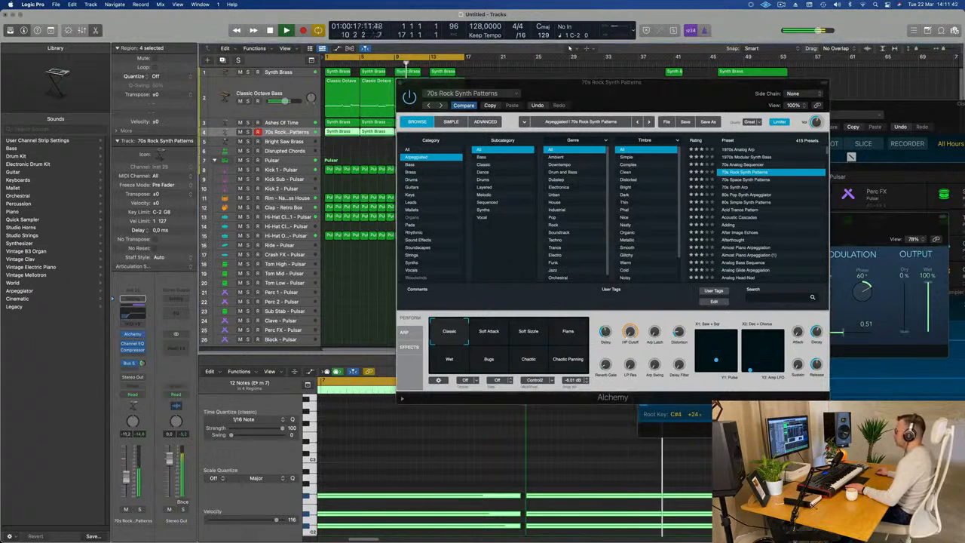
{"action": "left_click", "coordinate": [604, 364]}
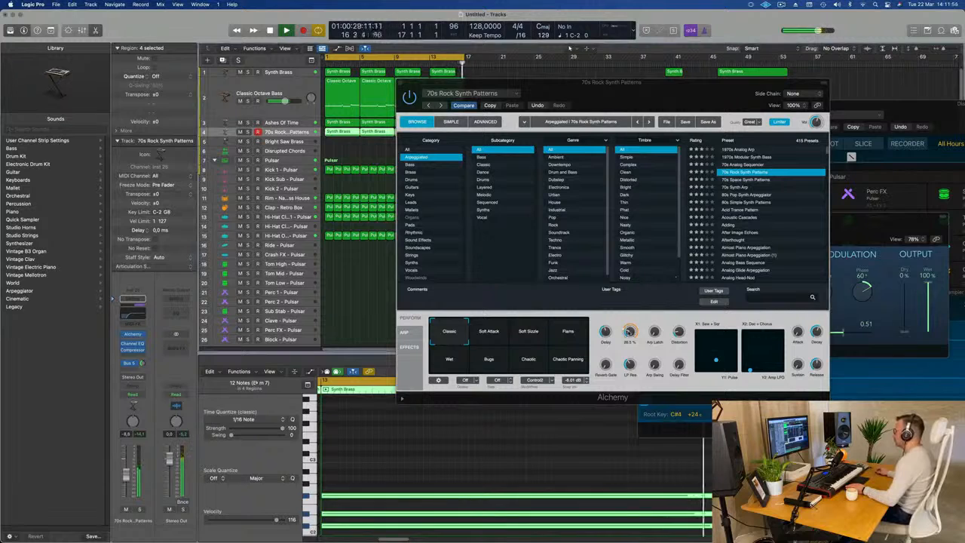
{"action": "left_click", "coordinate": [629, 332]}
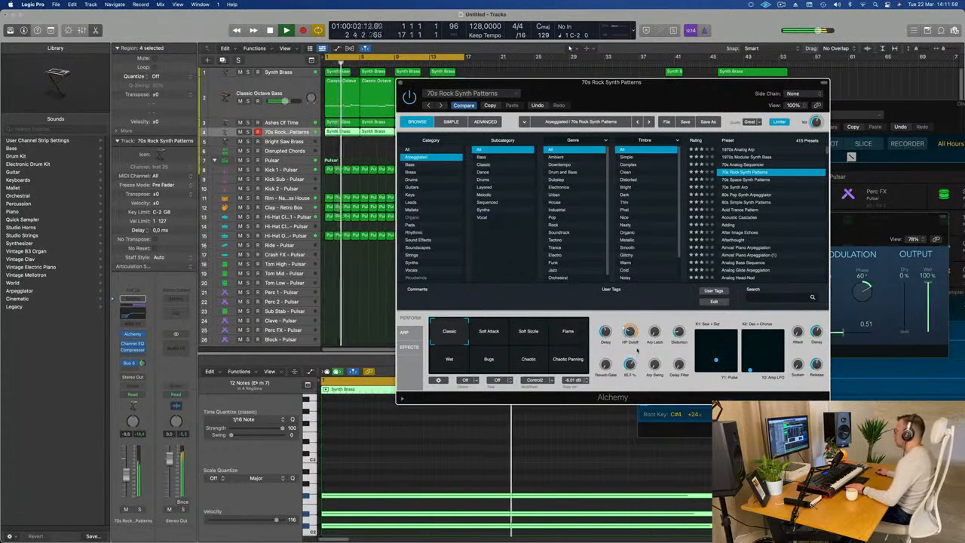
{"action": "mouse_move", "coordinate": [631, 340]}
{"action": "left_mouse_down"}
{"action": "mouse_move", "coordinate": [632, 285]}
{"action": "mouse_move", "coordinate": [630, 321]}
{"action": "left_mouse_up"}
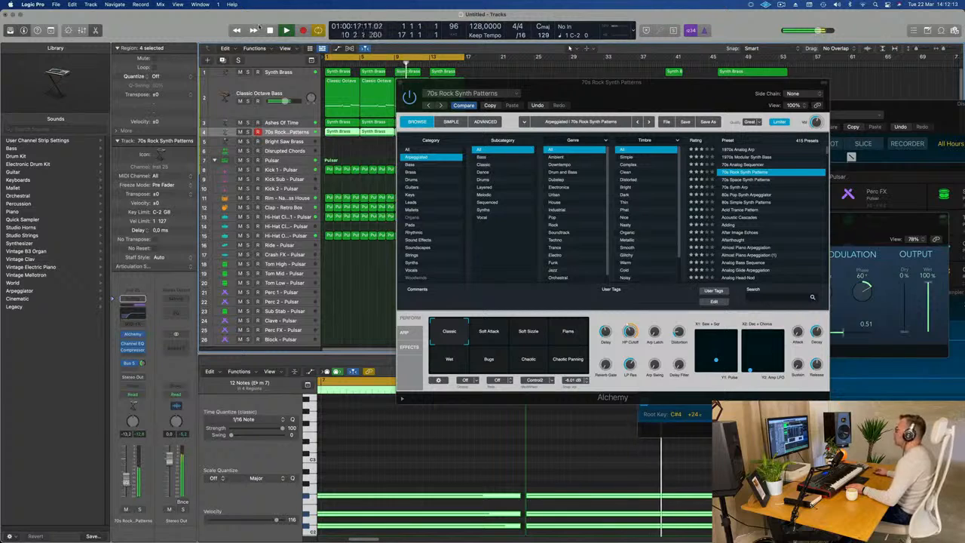
Step: Mute the Synth Brass track and fine-tune the HP Cutoff of 70s Rock Synth Patterns
{"action": "left_click", "coordinate": [240, 72]}
{"action": "left_click_drag", "start_coordinate": [599, 97], "coordinate": [530, 145]}
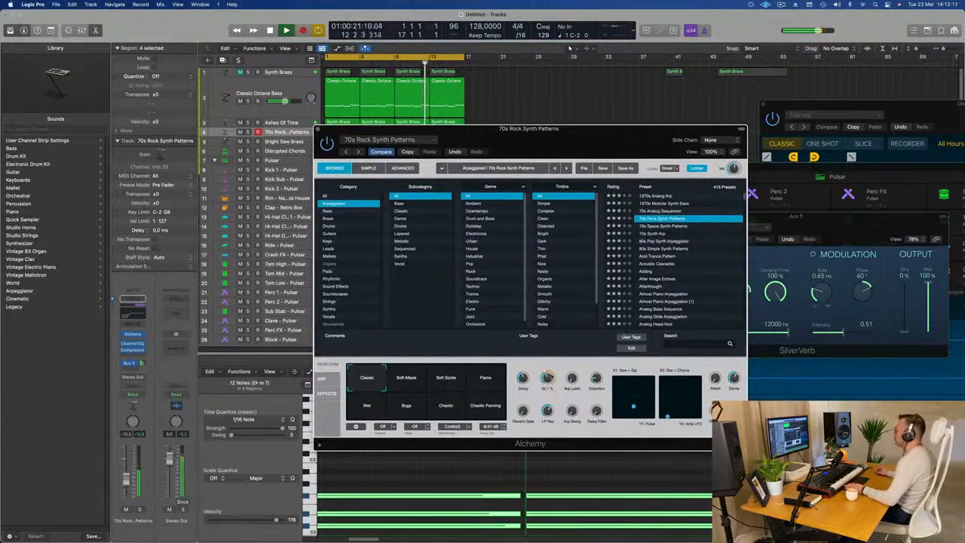
{"action": "left_click_drag", "start_coordinate": [547, 380], "coordinate": [548, 376]}
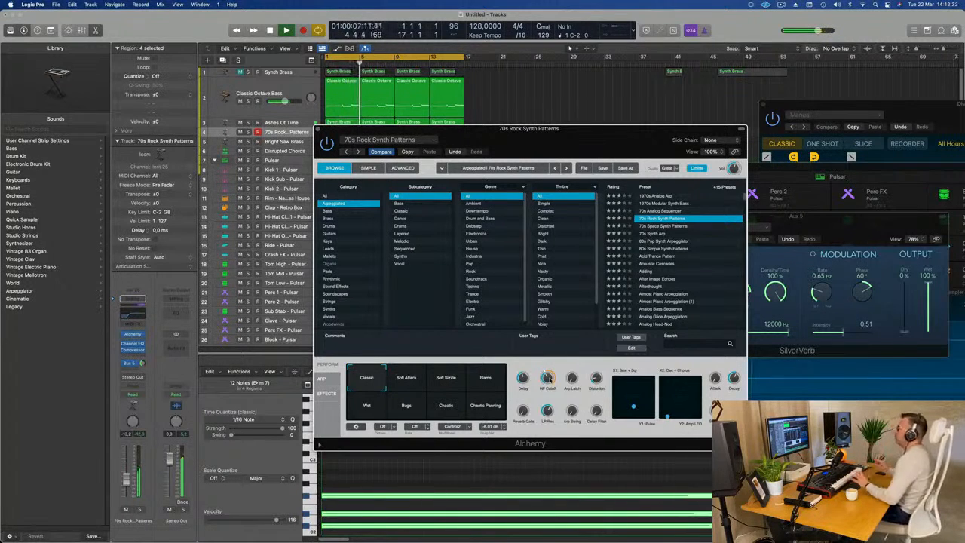
Step: Reposition the puck in Alchemy's second X/Y pad, which controls Chorus and Amp LFO, toward its lower-left area
{"action": "left_click_drag", "start_coordinate": [615, 143], "coordinate": [608, 193]}
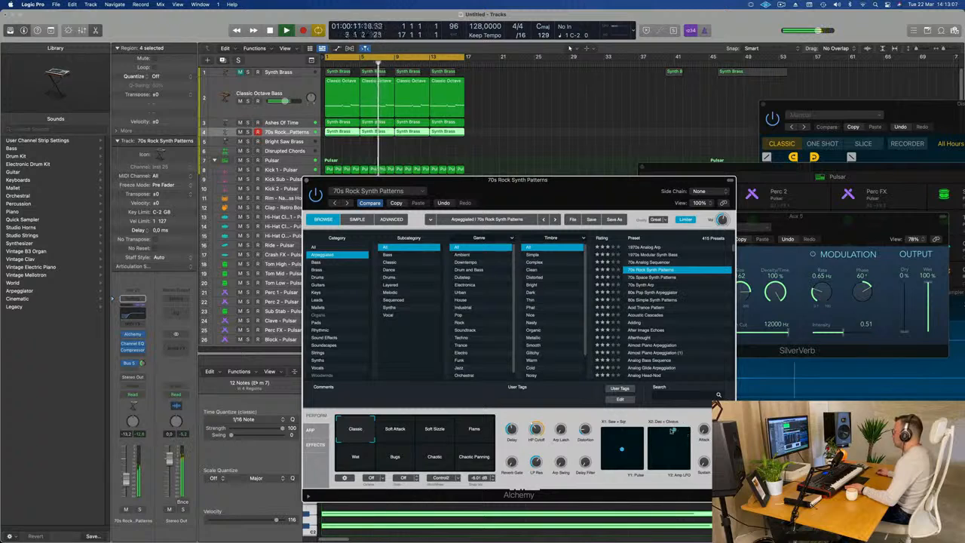
{"action": "mouse_move", "coordinate": [658, 449]}
{"action": "left_mouse_down"}
{"action": "mouse_move", "coordinate": [665, 460]}
{"action": "mouse_move", "coordinate": [653, 464]}
{"action": "left_mouse_up"}
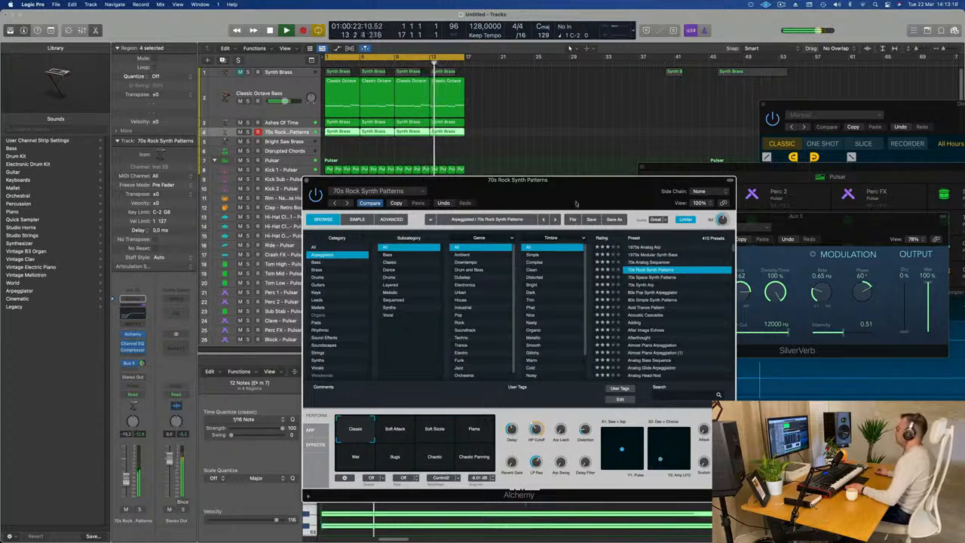
{"action": "left_click_drag", "start_coordinate": [597, 197], "coordinate": [610, 195]}
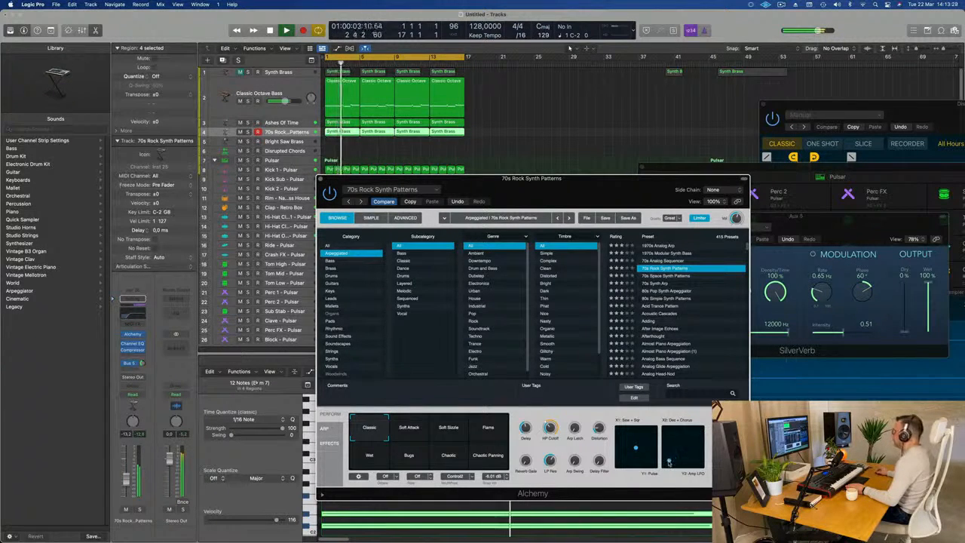
Step: Show the Tracks window's toolbar and enlarge the 70s Rock Synth Patterns track with Track Zoom
{"action": "left_click_drag", "start_coordinate": [591, 194], "coordinate": [839, 159]}
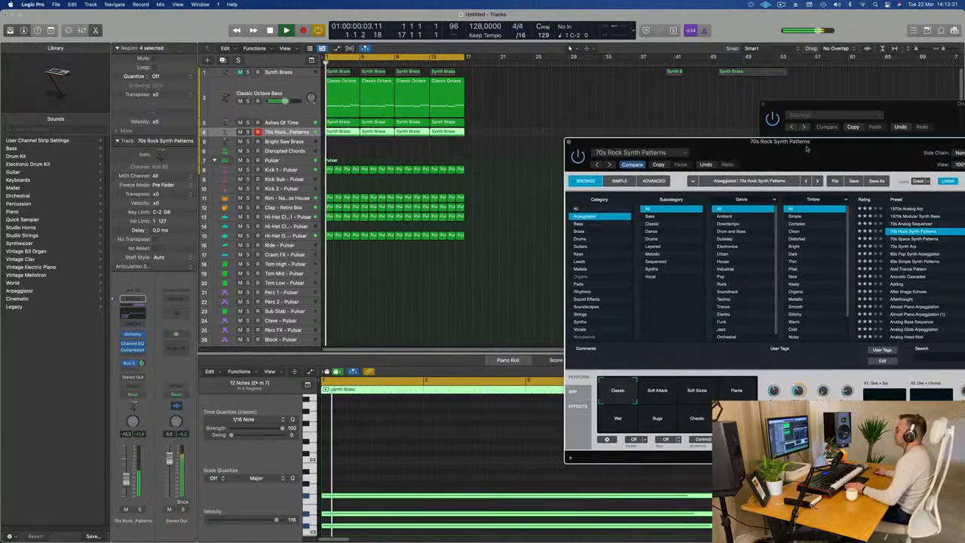
{"action": "left_click", "coordinate": [238, 50]}
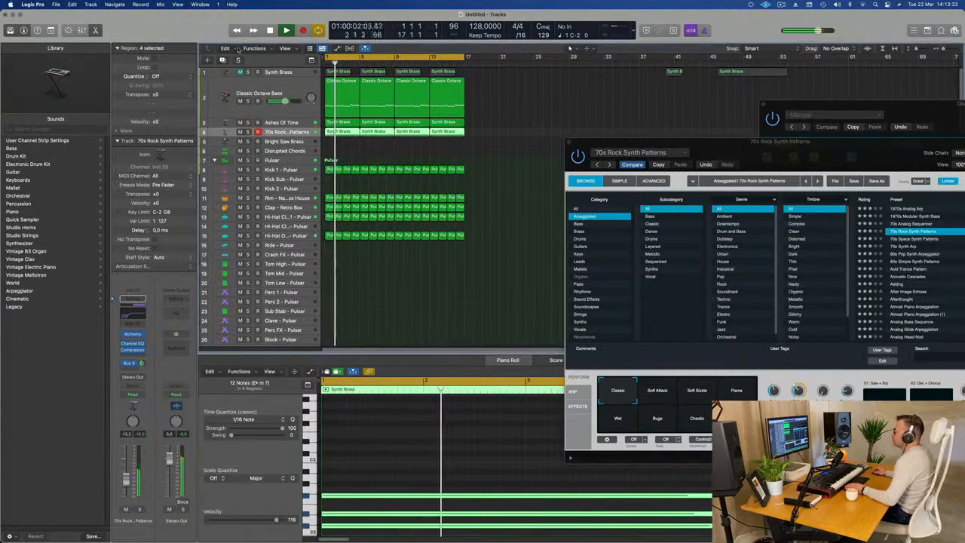
{"action": "left_click", "coordinate": [51, 30]}
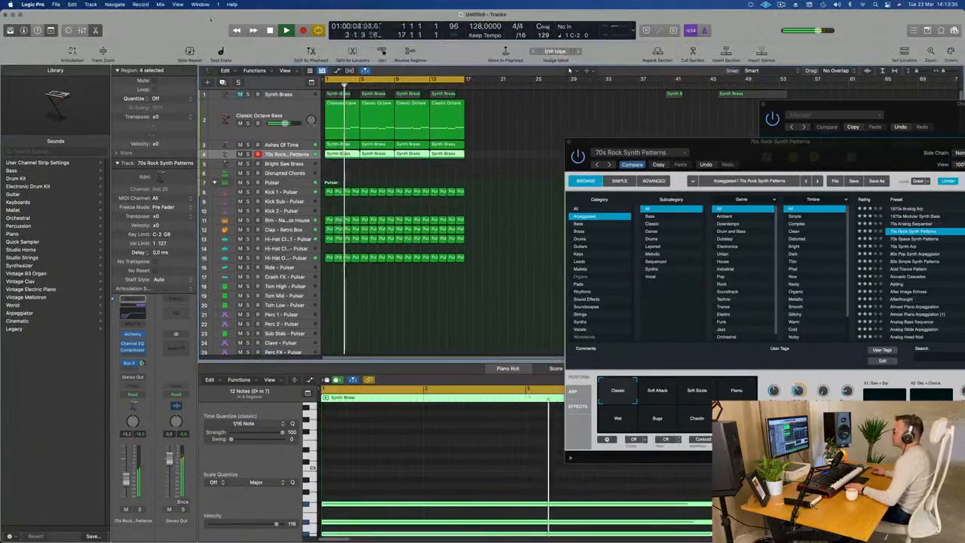
{"action": "key", "text": "ctrl+z"}
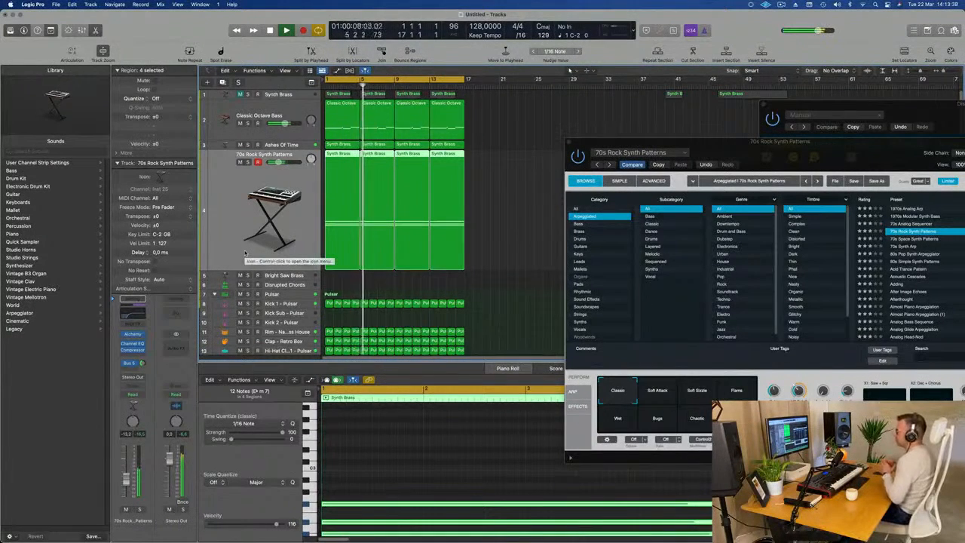
Step: Close the 70s Rock Synth Patterns instrument window and restart playback from the beginning of the project
{"action": "left_click_drag", "start_coordinate": [625, 140], "coordinate": [429, 160]}
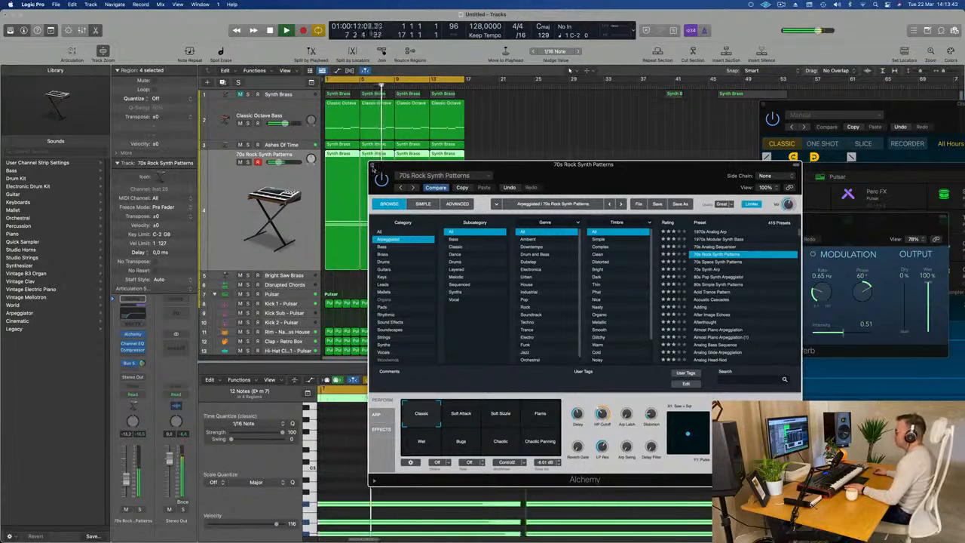
{"action": "left_click", "coordinate": [373, 164]}
{"action": "key", "text": "Return"}
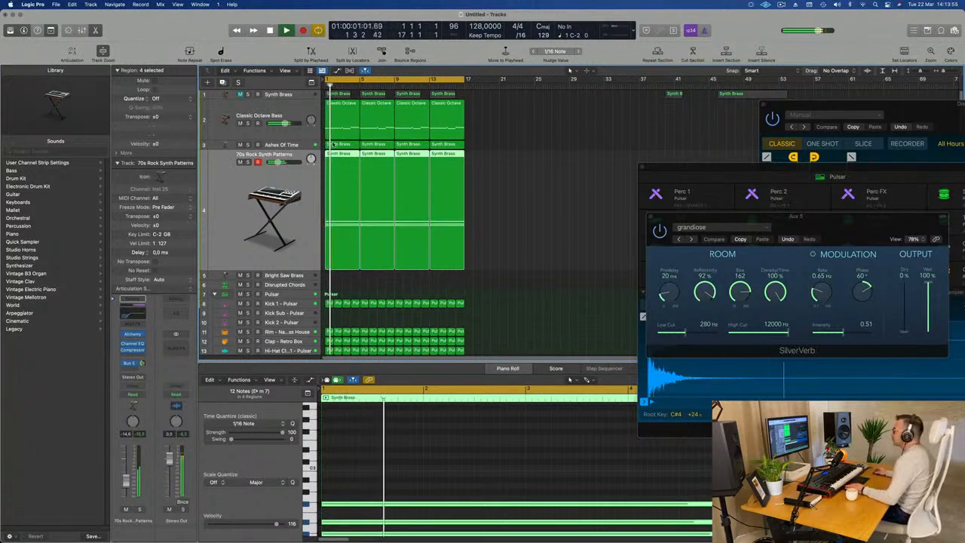
Step: Select the Disrupted Chords track and open its Quick Sampler window, placing it over the Tracks area
{"action": "left_click", "coordinate": [290, 277]}
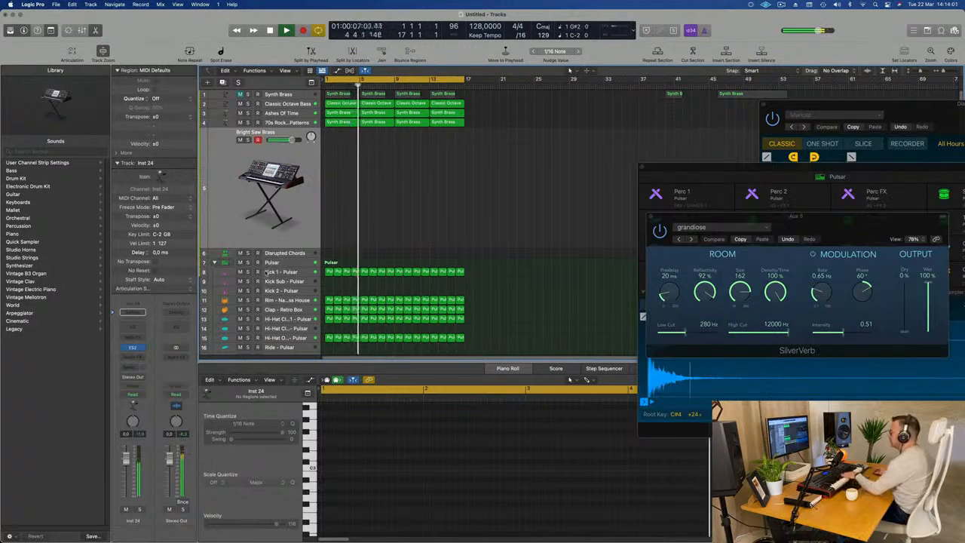
{"action": "left_click", "coordinate": [292, 254]}
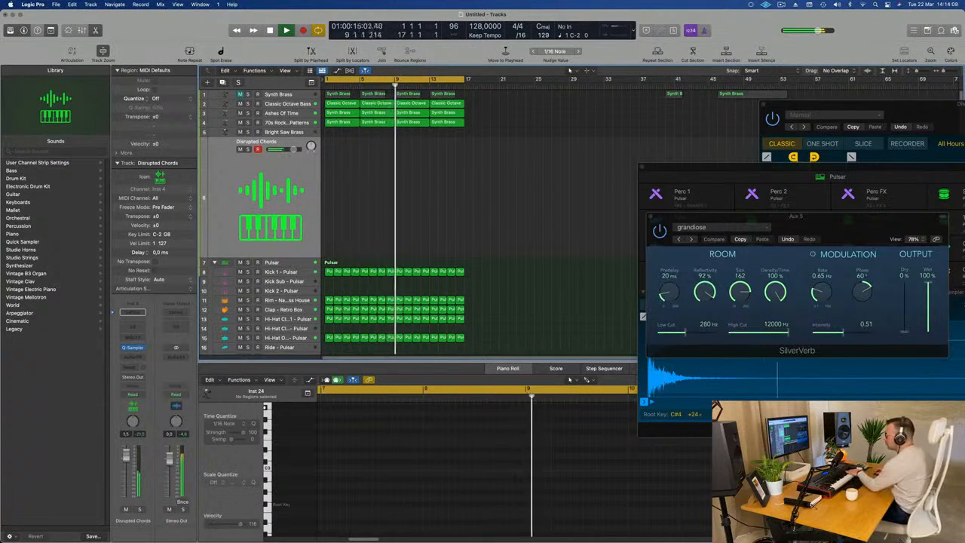
{"action": "left_click", "coordinate": [133, 347]}
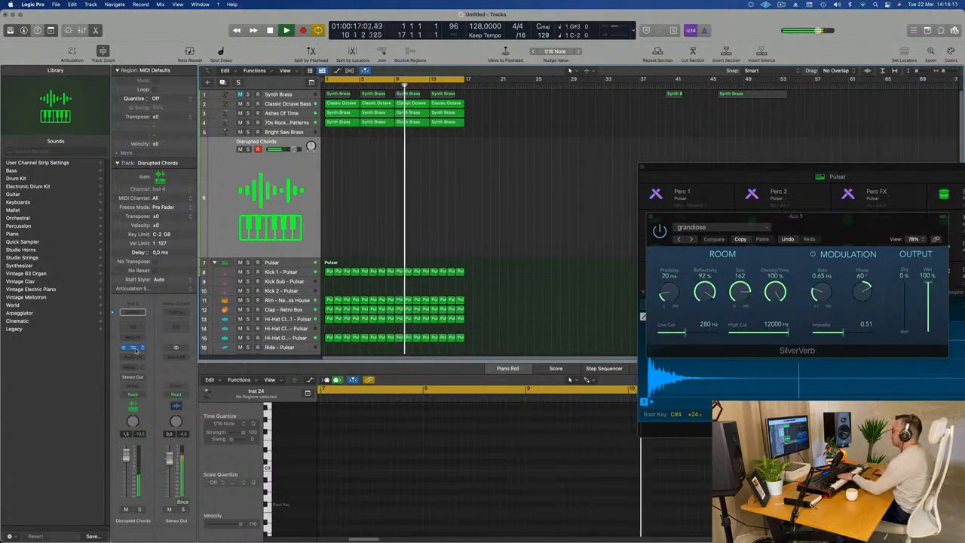
{"action": "left_click", "coordinate": [133, 347]}
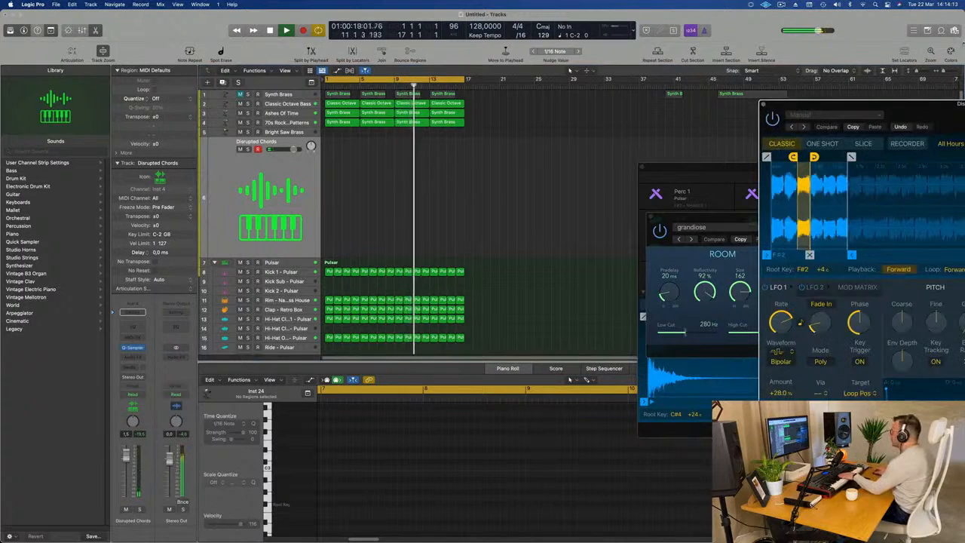
{"action": "left_click_drag", "start_coordinate": [921, 112], "coordinate": [443, 158]}
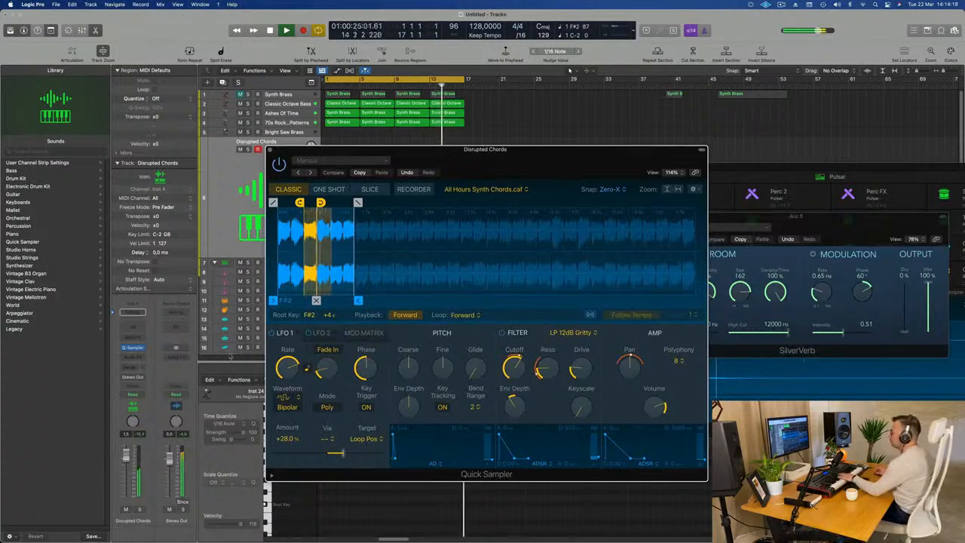
Step: Add sends to Bus 5 and Bus 6 on the Disrupted Chords channel and adjust the Bus 5 send level
{"action": "left_click", "coordinate": [132, 311]}
{"action": "mouse_move", "coordinate": [132, 379]}
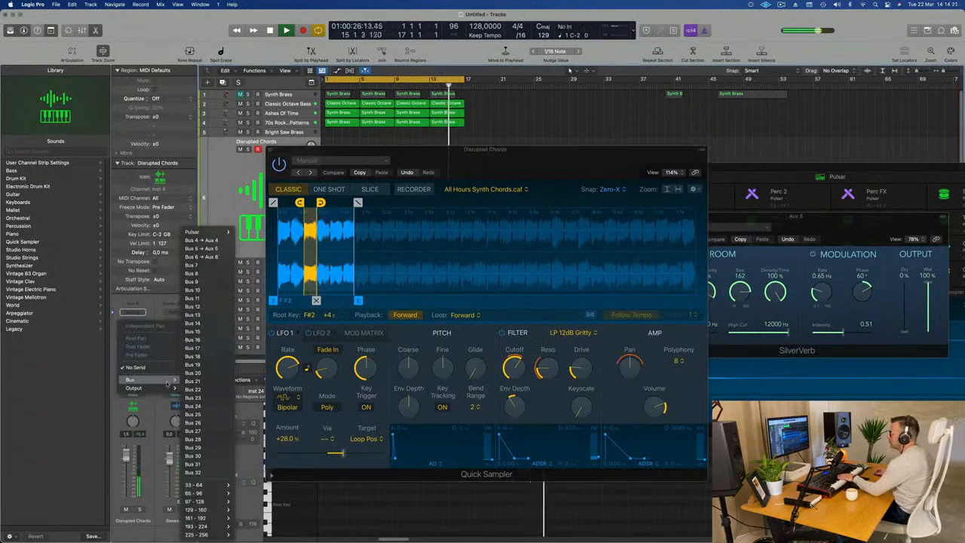
{"action": "left_click", "coordinate": [202, 248]}
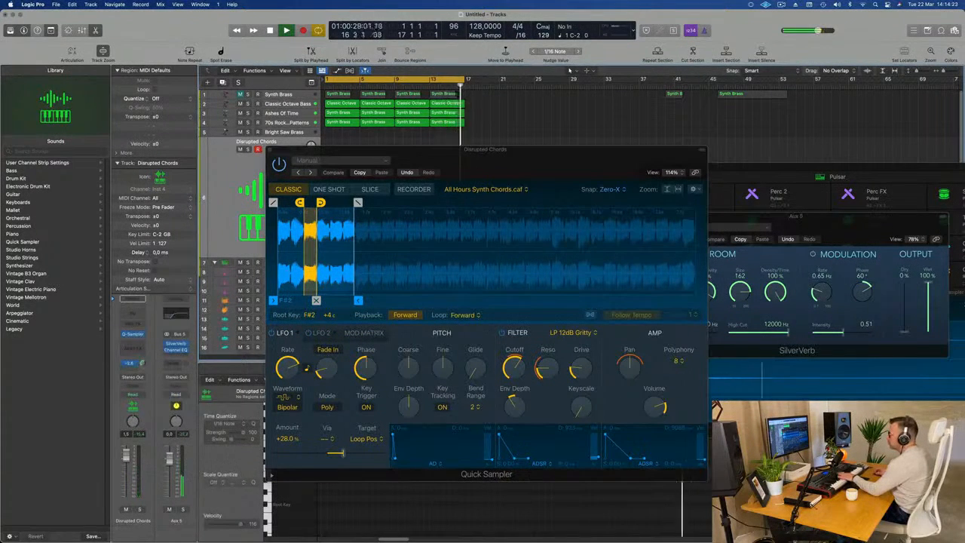
{"action": "left_click_drag", "start_coordinate": [143, 365], "coordinate": [144, 377]}
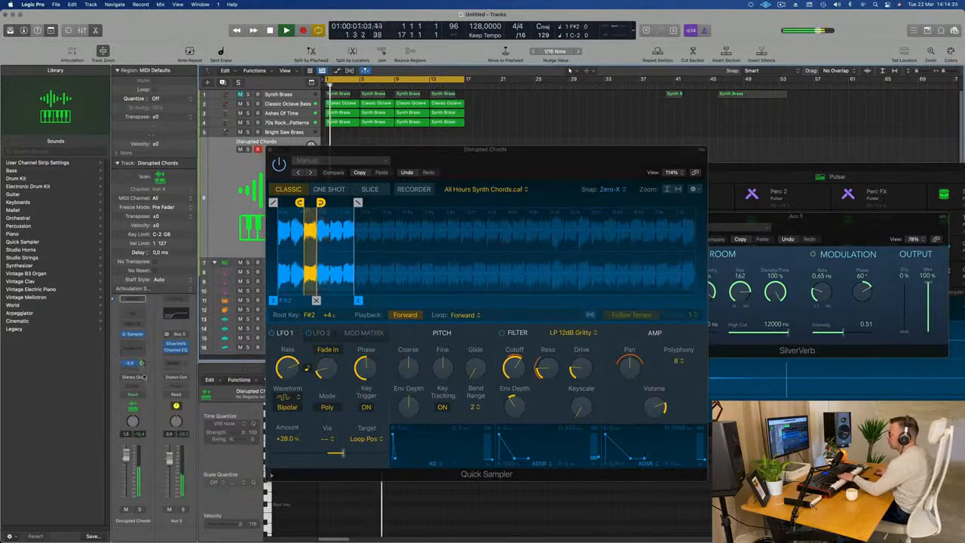
{"action": "left_click", "coordinate": [130, 363]}
{"action": "mouse_move", "coordinate": [135, 380]}
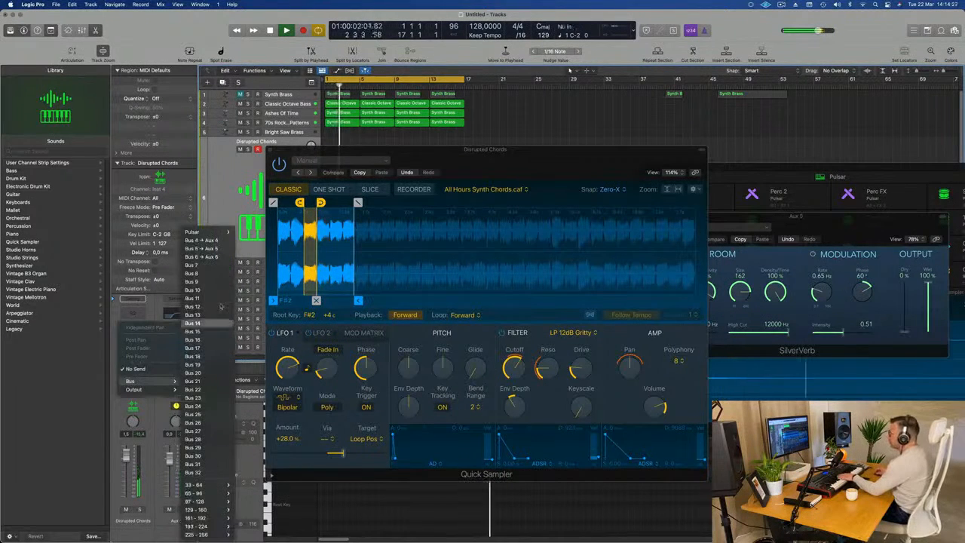
{"action": "left_click", "coordinate": [221, 257]}
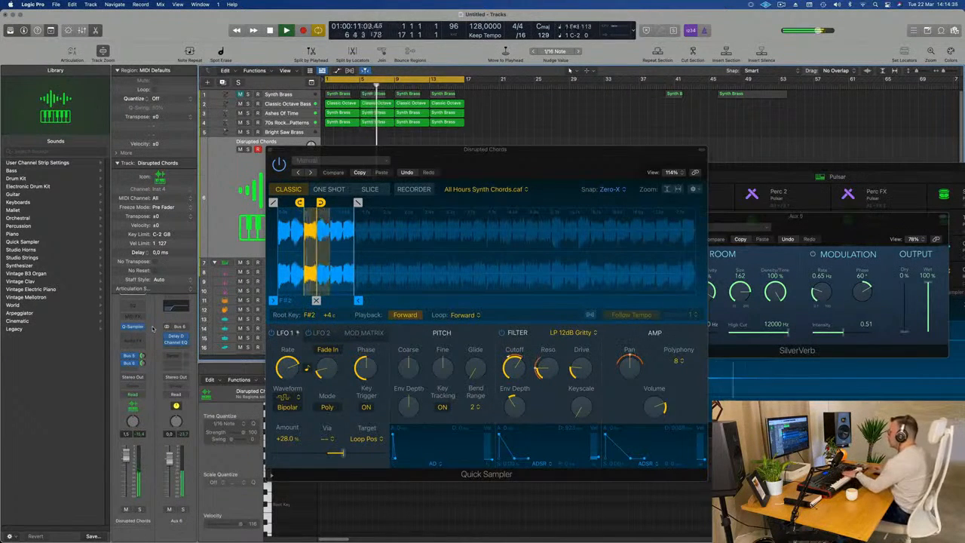
Step: Set Quick Sampler's filter Cutoff to about 73.5% and record a chord part on the Disrupted Chords track
{"action": "left_click_drag", "start_coordinate": [517, 365], "coordinate": [519, 351]}
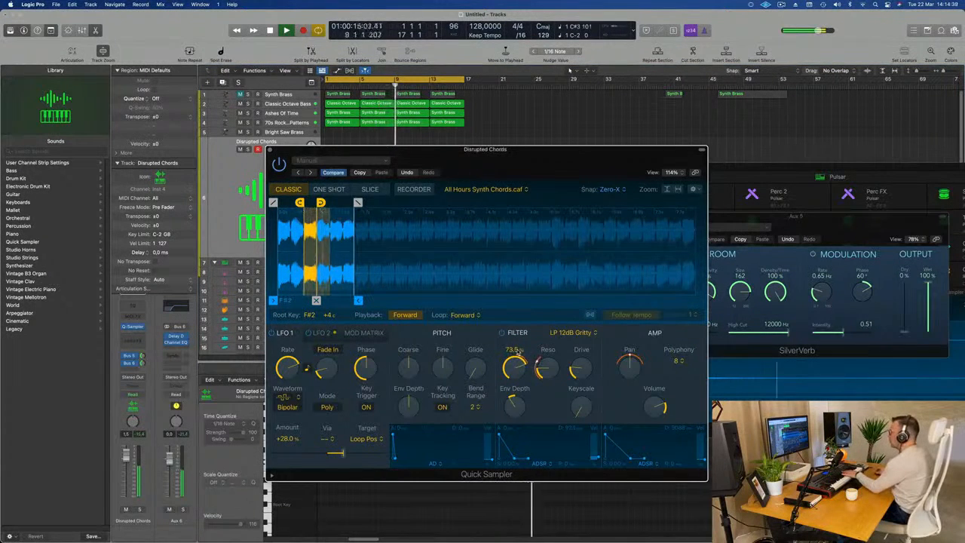
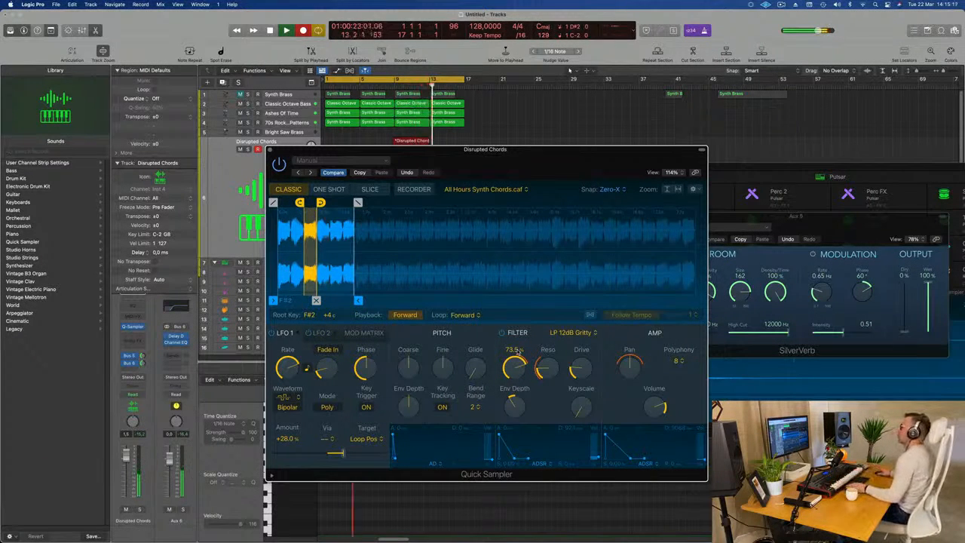
{"action": "key", "text": "space"}
{"action": "left_click_drag", "start_coordinate": [545, 150], "coordinate": [925, 177]}
Step: Move the recorded Disrupted Chords region to bar 1 and open it in the Piano Roll
{"action": "left_click_drag", "start_coordinate": [420, 141], "coordinate": [343, 147]}
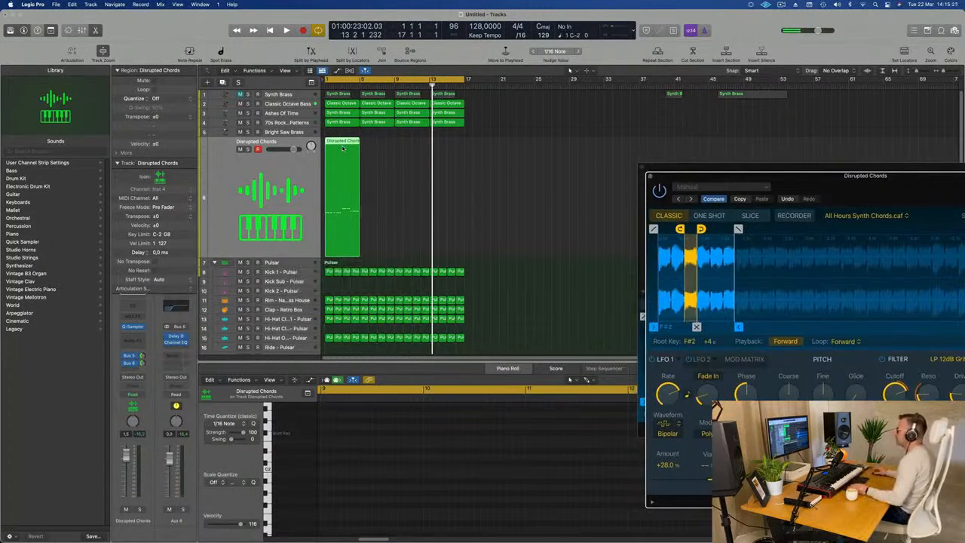
{"action": "double_click", "coordinate": [344, 142]}
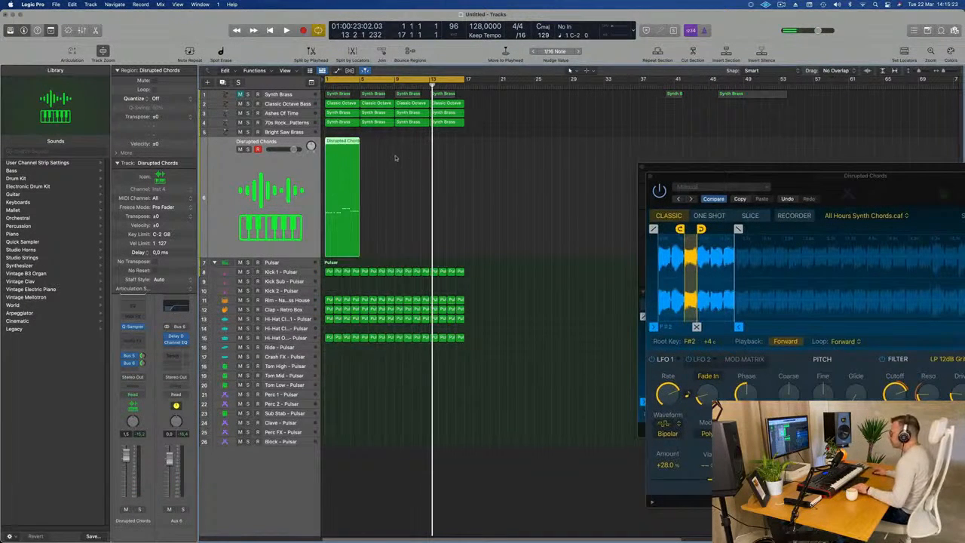
{"action": "double_click", "coordinate": [344, 142]}
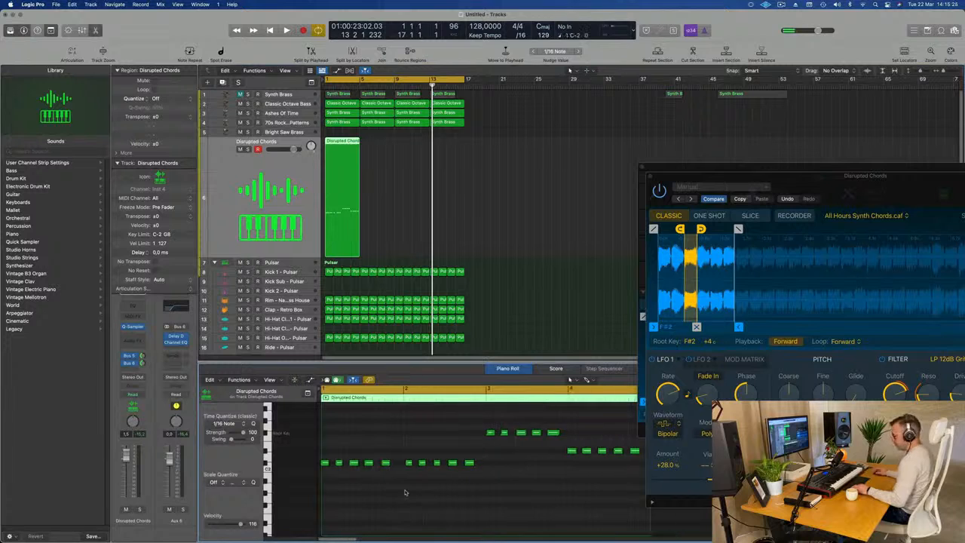
Step: Play back the Disrupted Chords region and move the first two notes of bar 2 slightly earlier on the 1/16 grid
{"action": "key", "text": "space"}
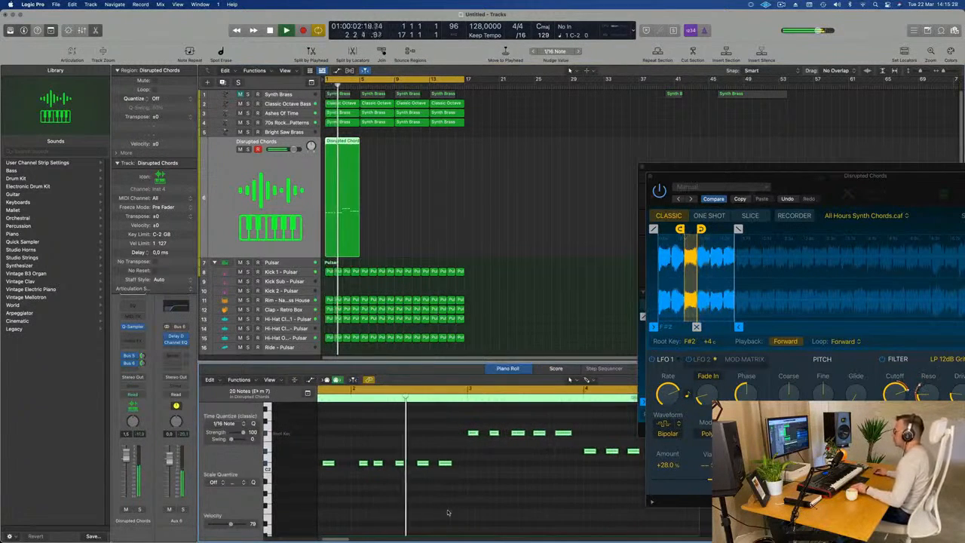
{"action": "key", "text": "space"}
{"action": "key", "text": "space"}
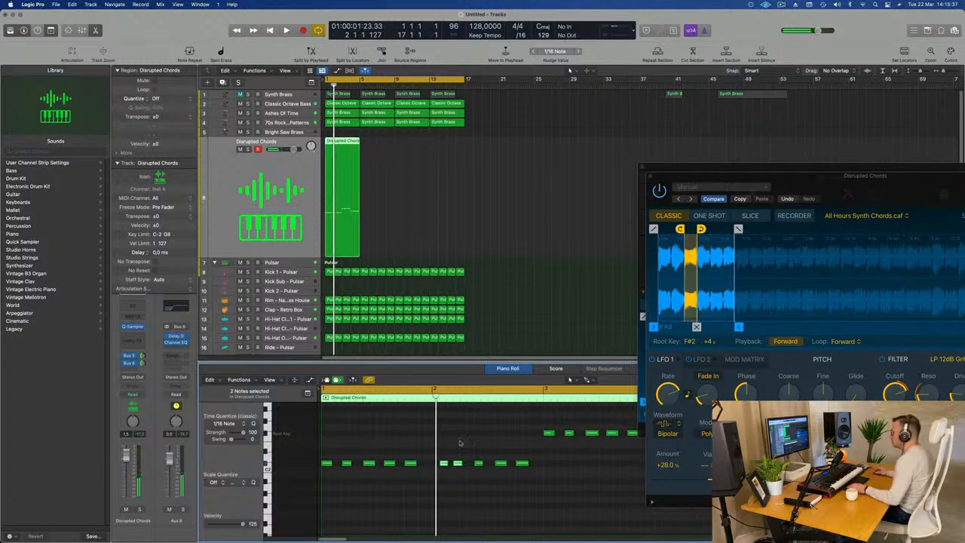
{"action": "key", "text": "space"}
{"action": "key", "text": "super+Left"}
{"action": "key", "text": "super+Left"}
{"action": "key", "text": "super+Left"}
{"action": "key", "text": "super+Left"}
{"action": "key", "text": "super+Left"}
{"action": "key", "text": "super+Left"}
{"action": "key", "text": "super+Left"}
{"action": "key", "text": "super+Left"}
{"action": "scroll", "coordinate": [418, 489], "scroll_direction": "down", "scroll_amount": 2}
{"action": "scroll", "coordinate": [413, 488], "scroll_direction": "up", "scroll_amount": 6}
{"action": "scroll", "coordinate": [381, 489], "scroll_direction": "up", "scroll_amount": 2}
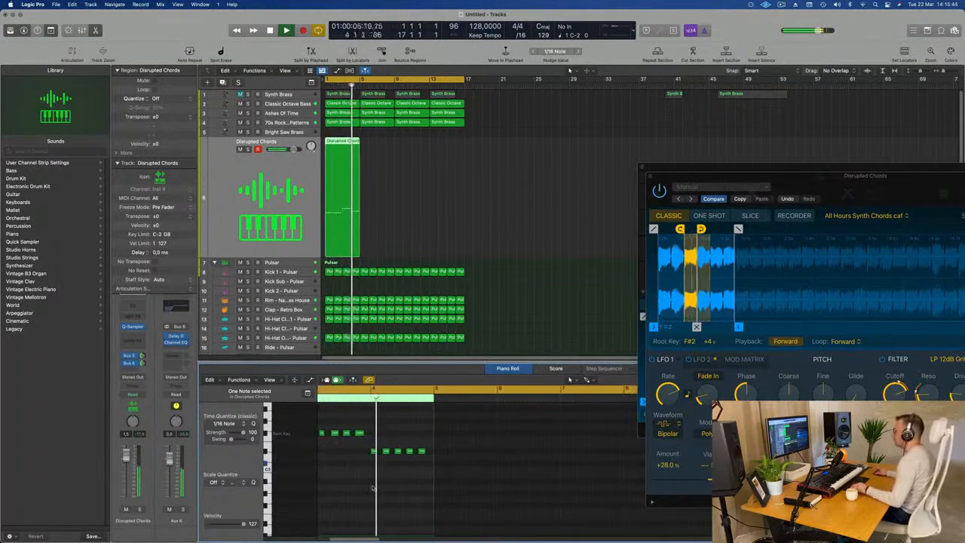
{"action": "scroll", "coordinate": [373, 488], "scroll_direction": "right", "scroll_amount": 1}
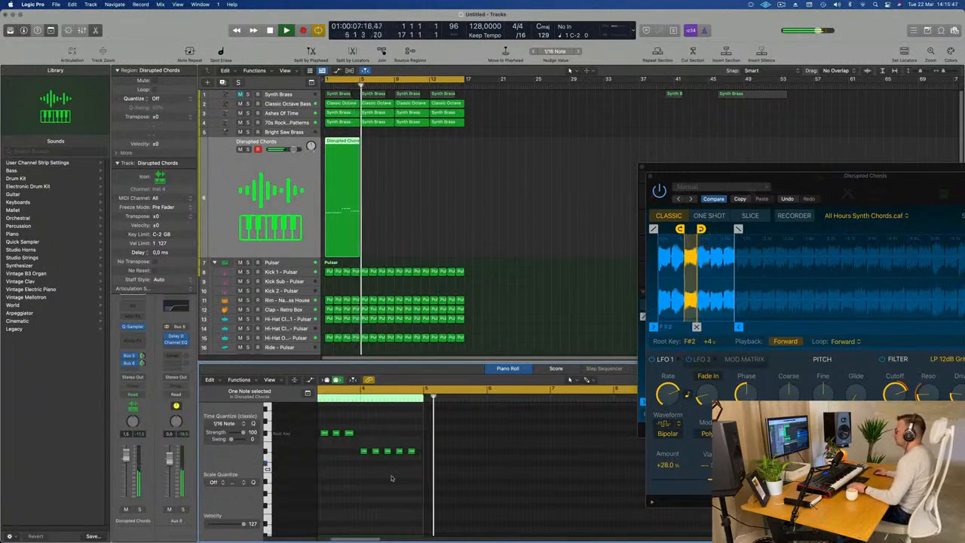
Step: Return to the project start and repeat the Disrupted Chords region three times so it runs up to bar 17
{"action": "key", "text": "Return"}
{"action": "left_click", "coordinate": [419, 176]}
{"action": "left_click", "coordinate": [356, 202]}
{"action": "key", "text": "Return"}
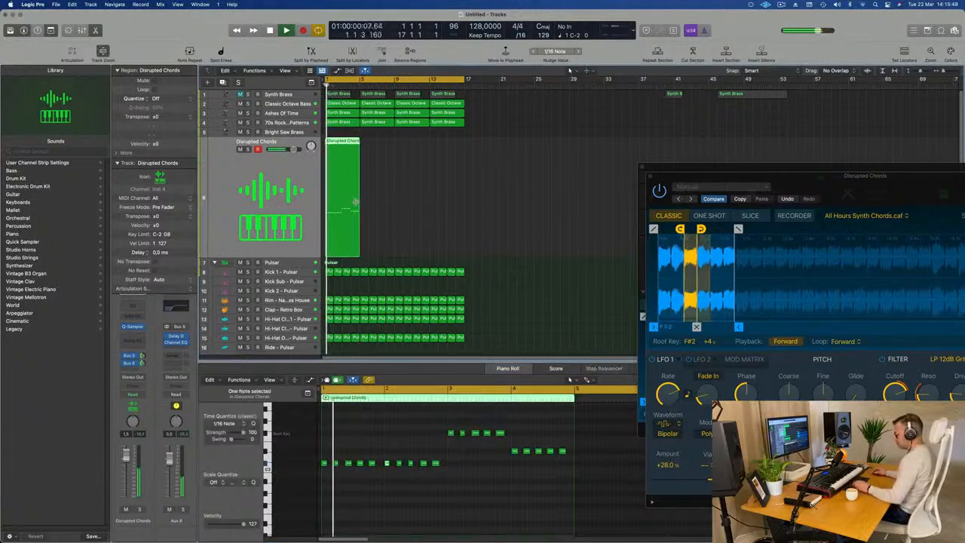
{"action": "key", "text": "super+r"}
{"action": "key", "text": "super+r"}
{"action": "key", "text": "super+r"}
Step: Raise Quick Sampler's filter Cutoff close to its maximum while auditioning the loop from the start
{"action": "left_click_drag", "start_coordinate": [822, 176], "coordinate": [505, 157]}
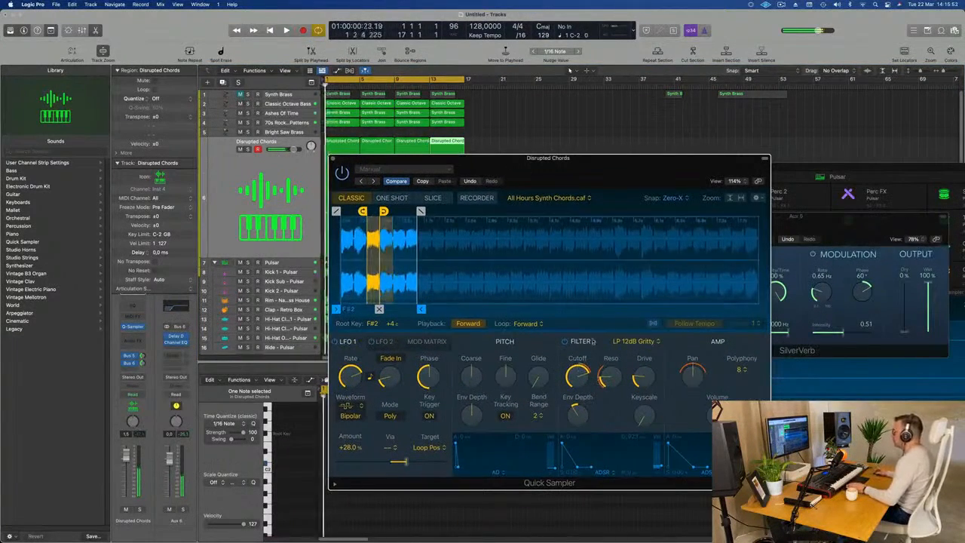
{"action": "key", "text": "space"}
{"action": "left_click_drag", "start_coordinate": [551, 158], "coordinate": [663, 143]}
{"action": "key", "text": "space"}
{"action": "key", "text": "space"}
{"action": "key", "text": "space"}
{"action": "key", "text": "space"}
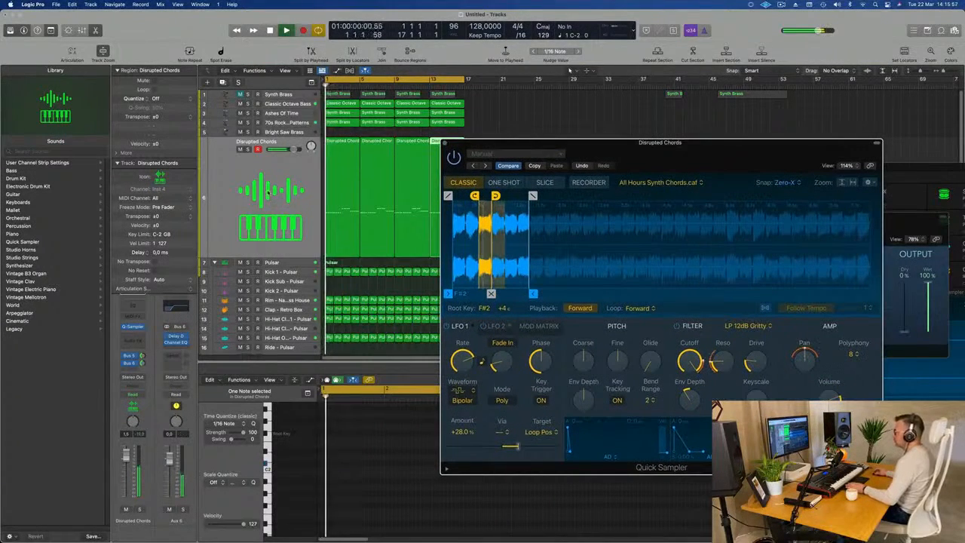
Step: Select all four Disrupted Chords regions and lower the track's volume slightly during playback
{"action": "left_click", "coordinate": [267, 193]}
{"action": "key", "text": "space"}
{"action": "key", "text": "space"}
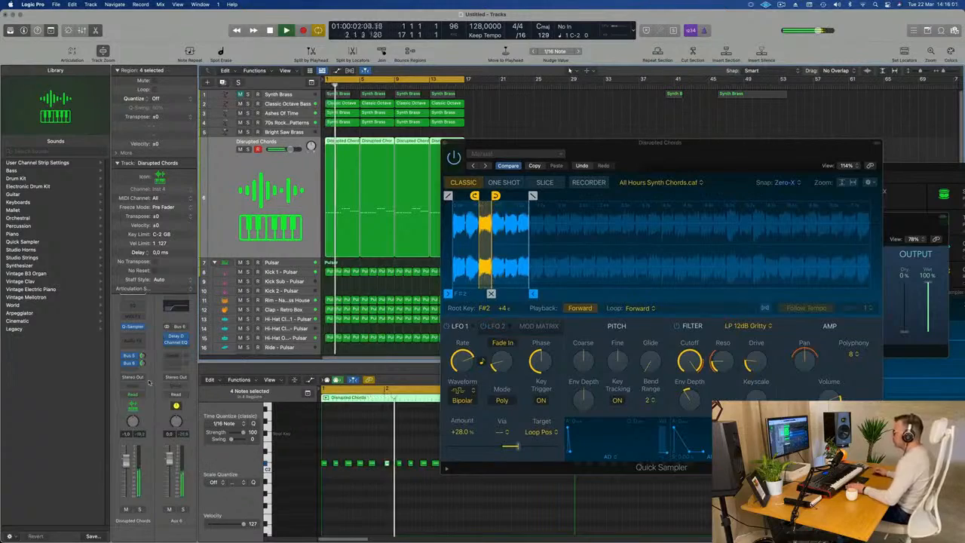
{"action": "left_click_drag", "start_coordinate": [720, 152], "coordinate": [659, 174]}
{"action": "key", "text": "space"}
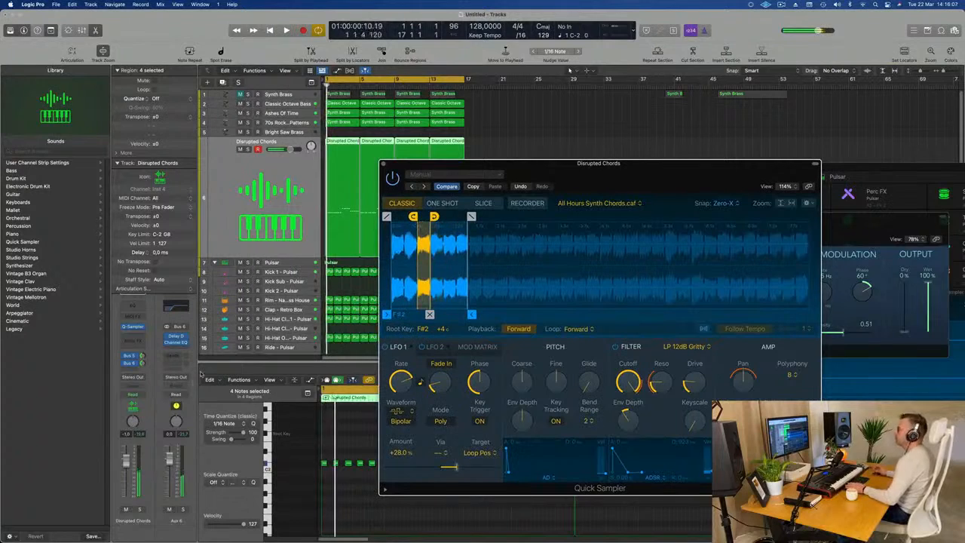
{"action": "key", "text": "space"}
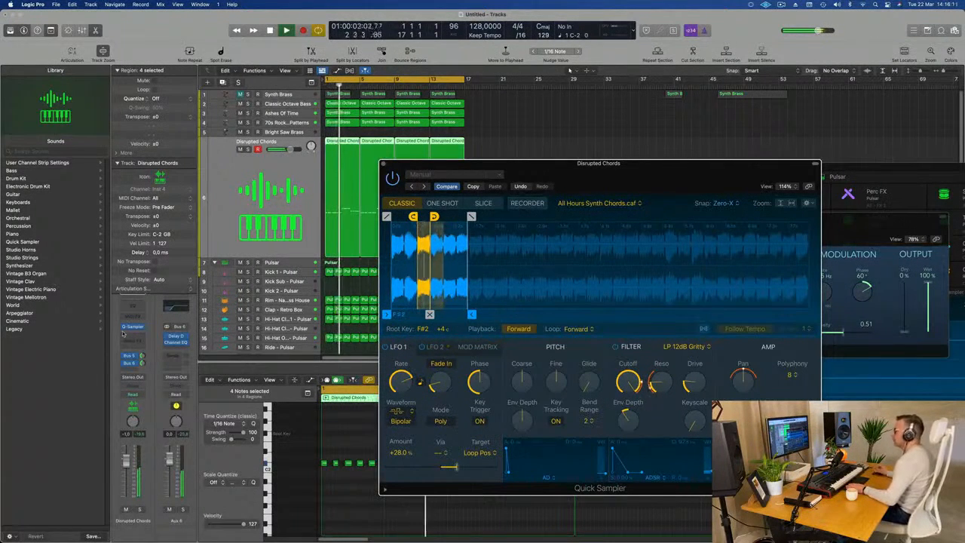
Step: Add a Compressor to the Disrupted Chords channel with Kick 1 - Pulsar (Inst 5) as side chain and switch off automatic release
{"action": "key", "text": "space"}
{"action": "left_click", "coordinate": [132, 338]}
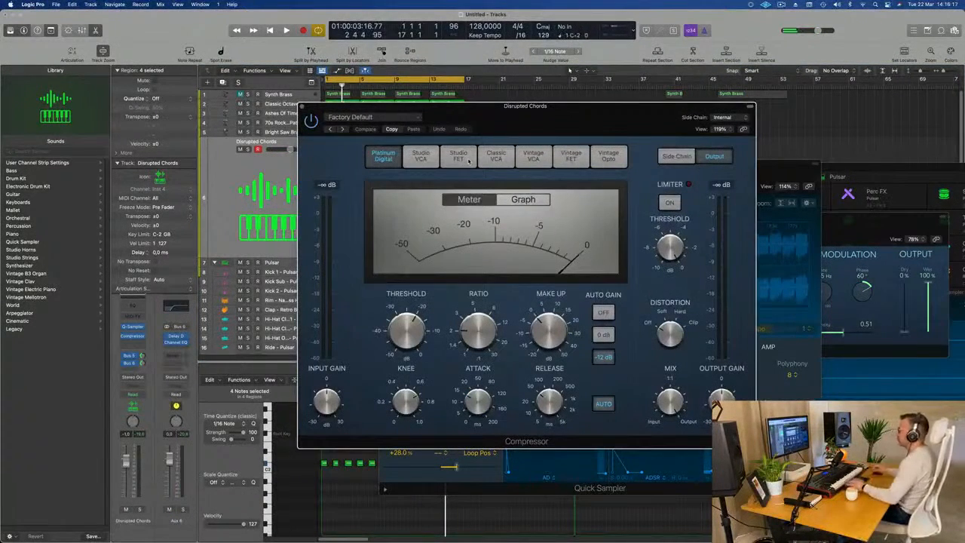
{"action": "left_click", "coordinate": [723, 117]}
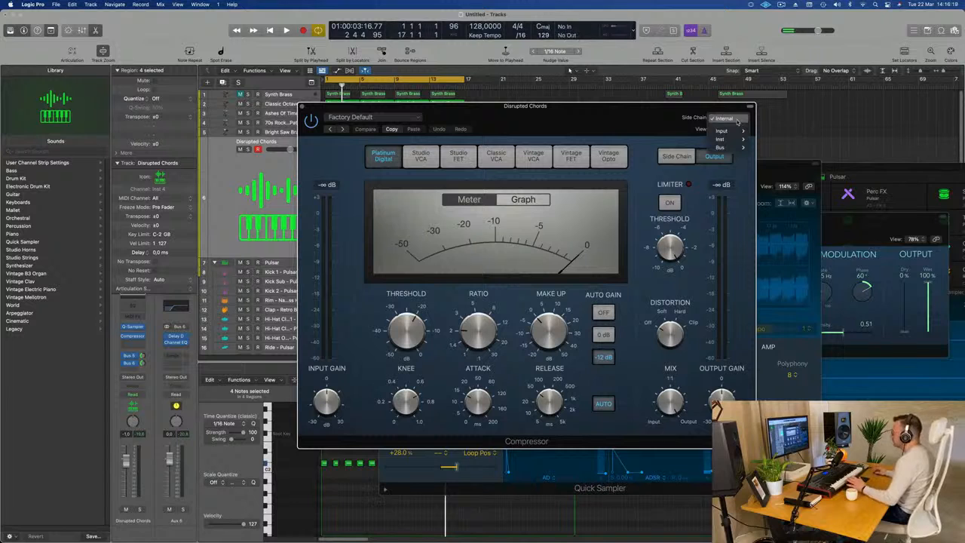
{"action": "mouse_move", "coordinate": [731, 141]}
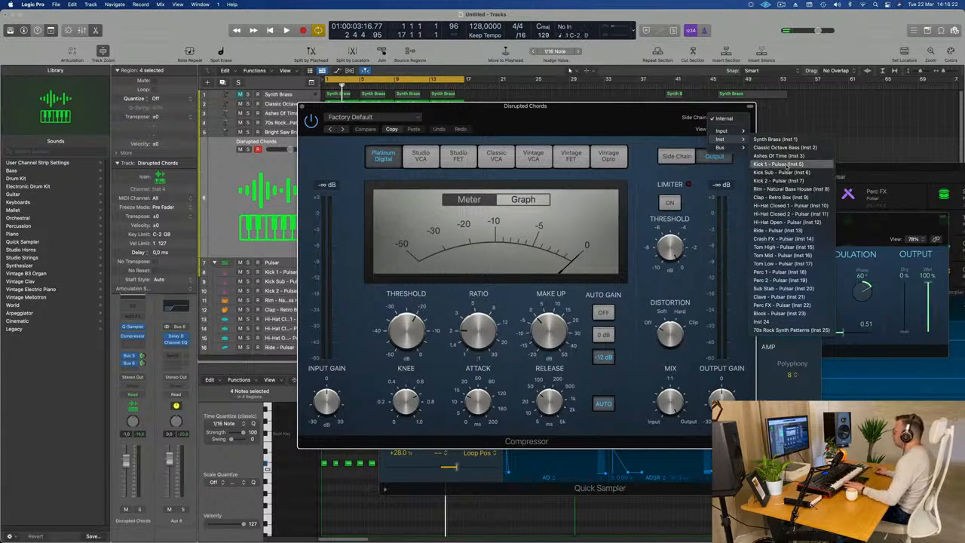
{"action": "left_click", "coordinate": [784, 164]}
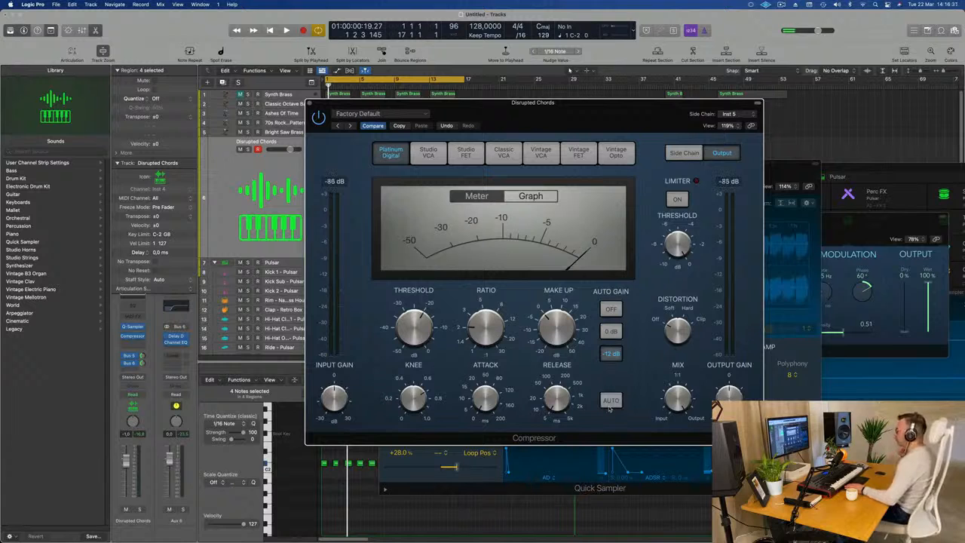
Step: Set the Compressor's ratio to about 4.1:1, lower its threshold during playback, and close the plug-in windows
{"action": "key", "text": "space"}
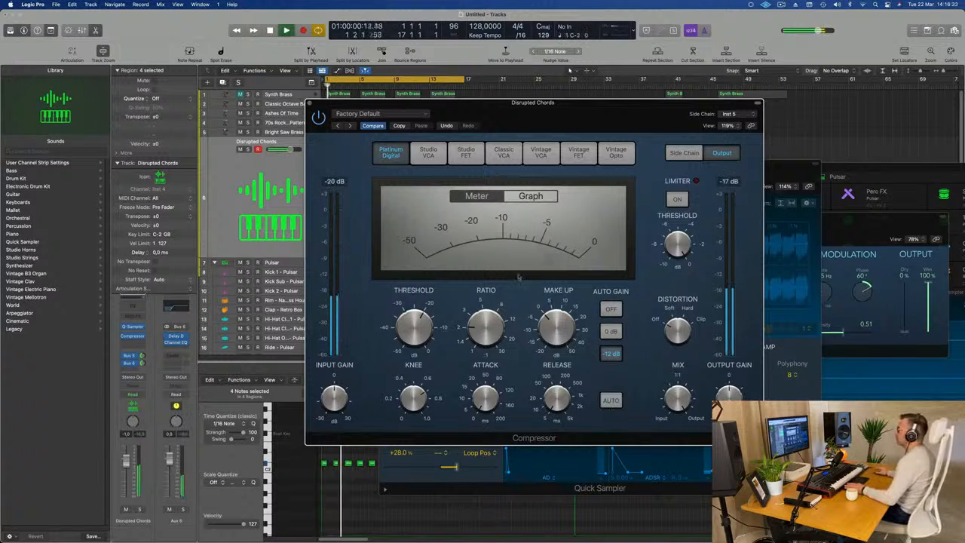
{"action": "key", "text": "space"}
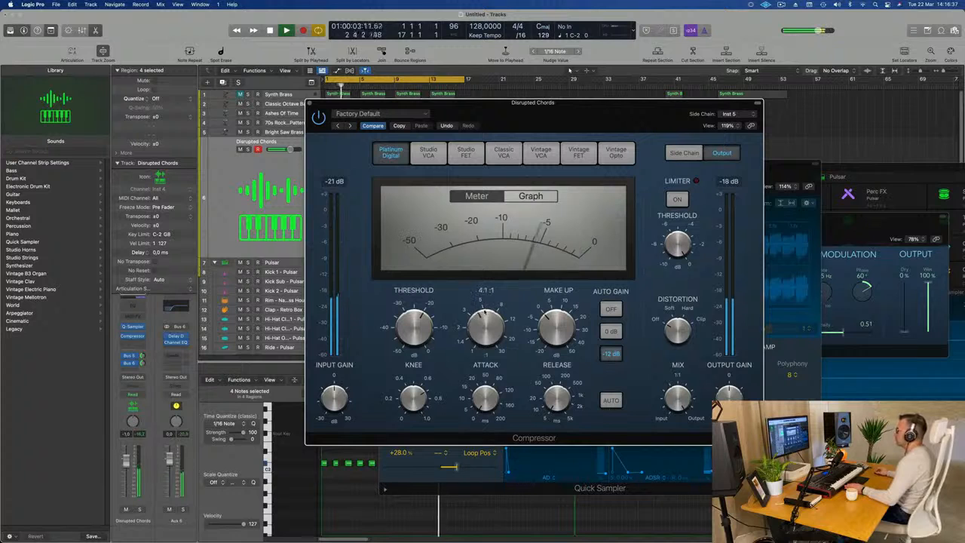
{"action": "left_click_drag", "start_coordinate": [428, 320], "coordinate": [414, 329]}
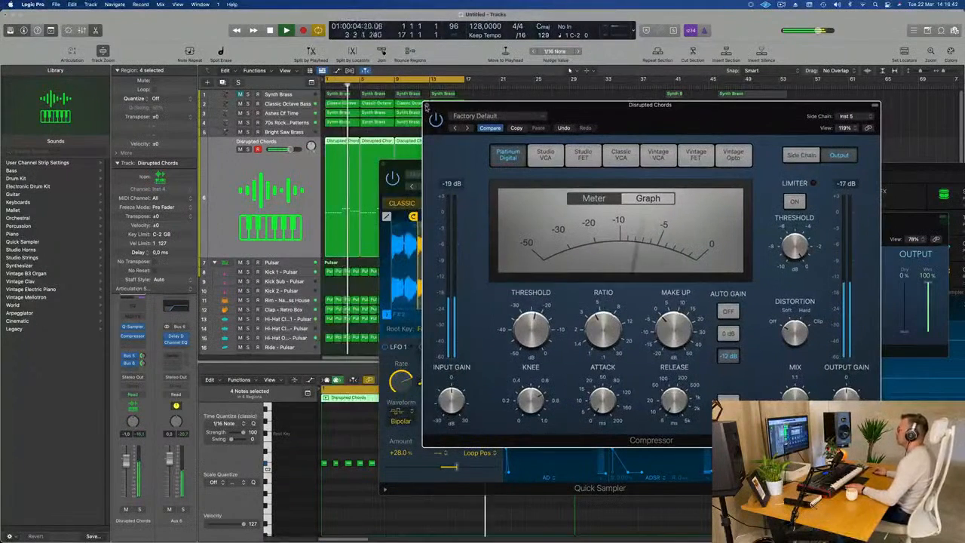
{"action": "left_click", "coordinate": [427, 106]}
{"action": "key", "text": "space"}
{"action": "key", "text": "super+w"}
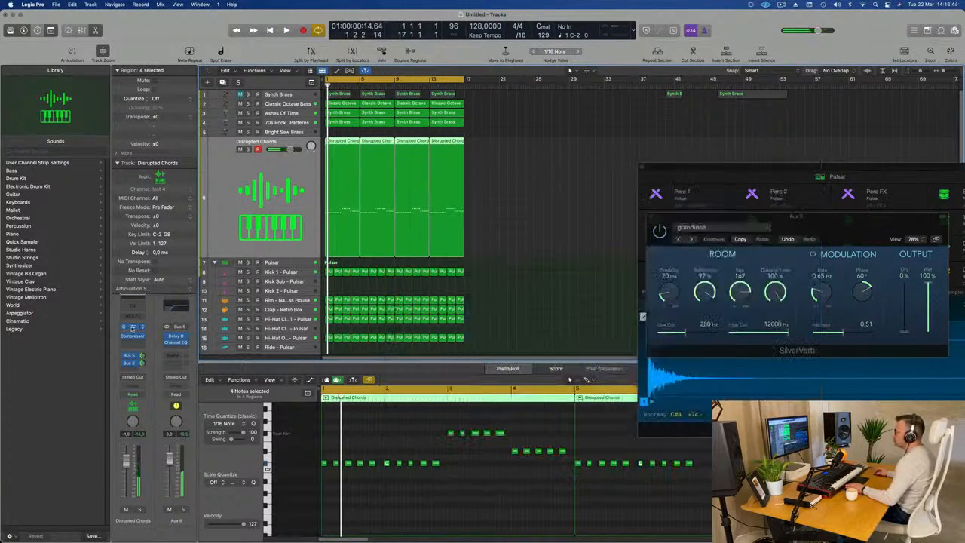
Step: Reopen the Disrupted Chords Compressor and lower the track's volume to about -4 dB while listening to the loop
{"action": "left_click", "coordinate": [133, 327]}
{"action": "key", "text": "space"}
{"action": "key", "text": "super+w"}
{"action": "left_click", "coordinate": [133, 335]}
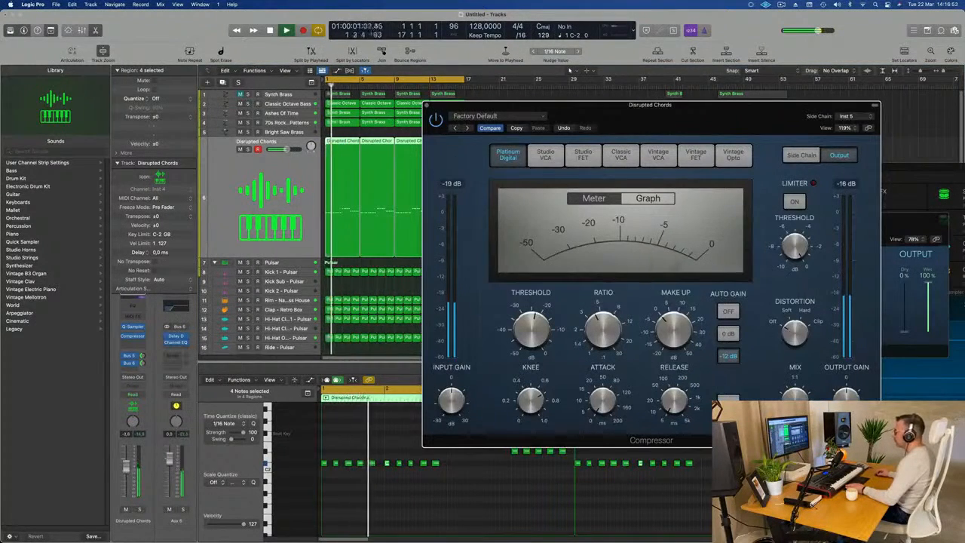
{"action": "left_click", "coordinate": [484, 93]}
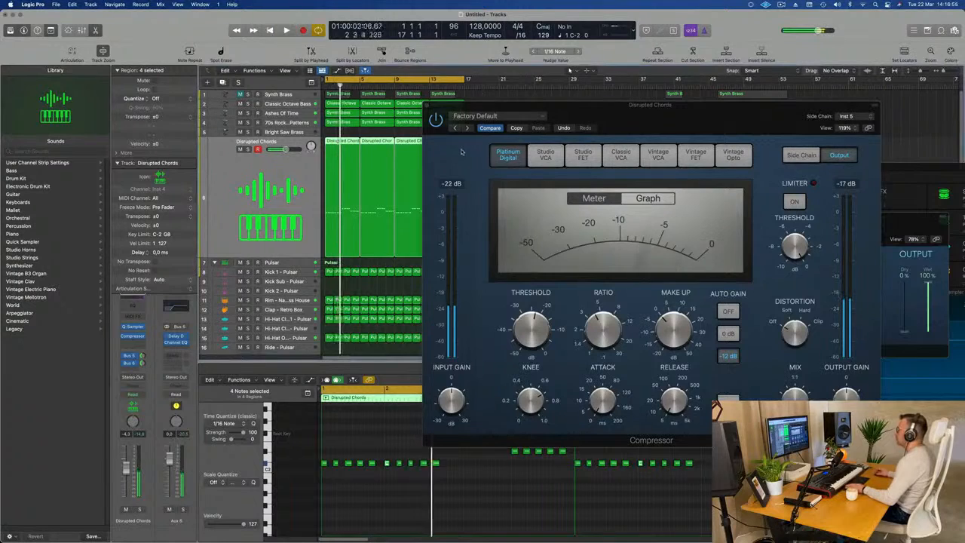
Step: Check the compressed loop during playback, close the Disrupted Chords Compressor window and restart from the beginning
{"action": "left_click", "coordinate": [432, 123]}
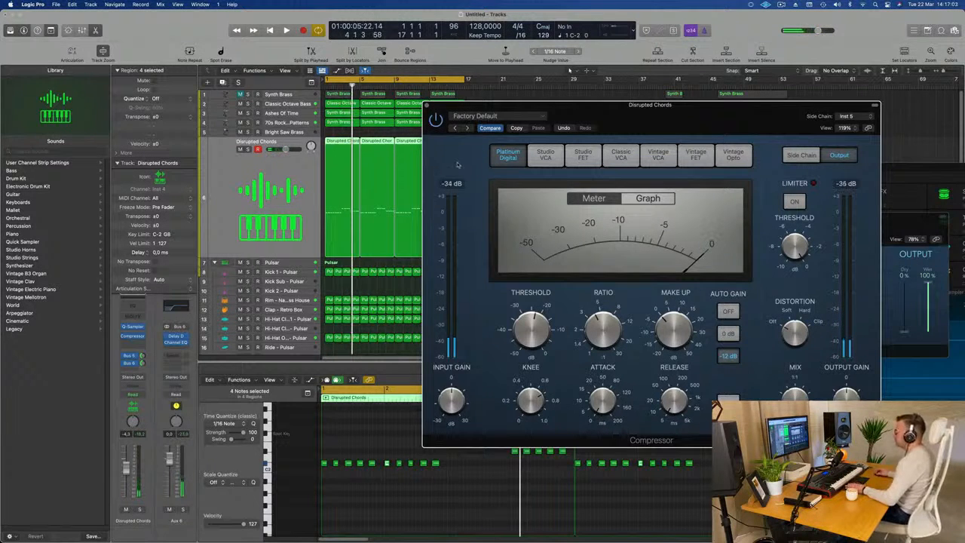
{"action": "key", "text": "space"}
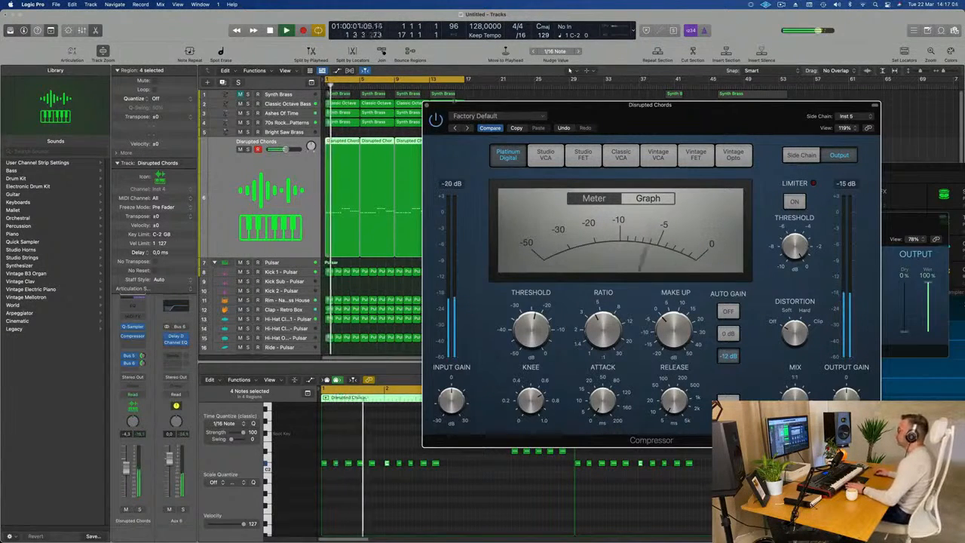
{"action": "left_click", "coordinate": [428, 106]}
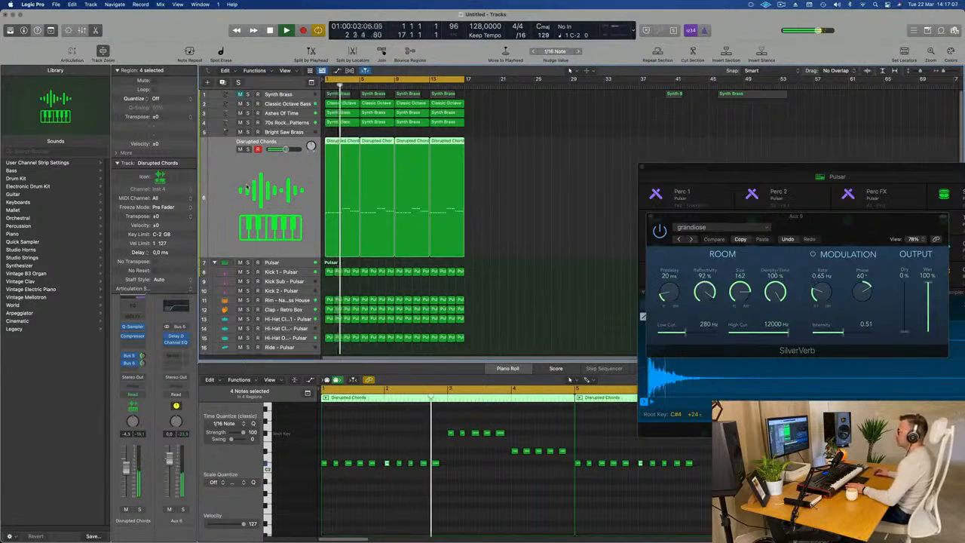
{"action": "key", "text": "Return"}
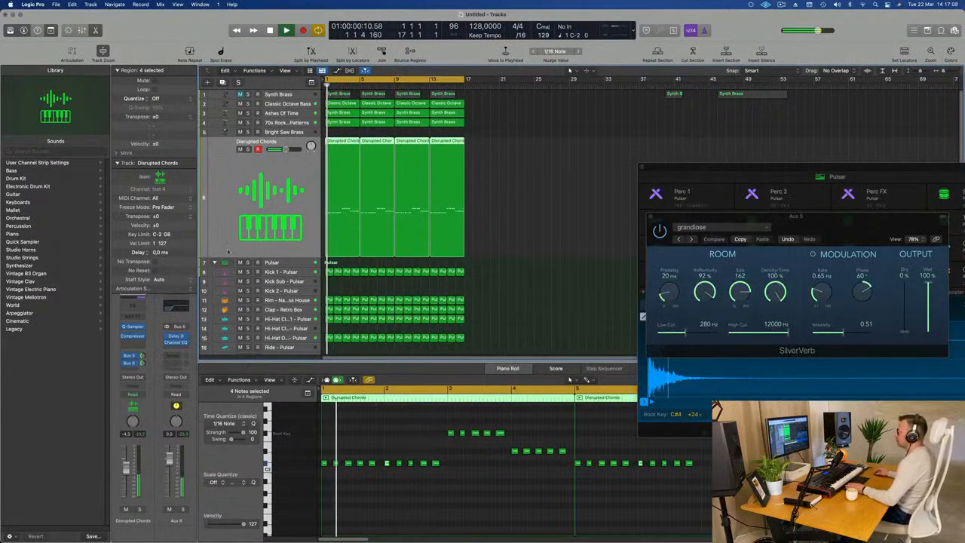
Step: Open Alchemy on the 70s Rock Synth Patterns track, solo the track and vary the HP Cutoff during playback
{"action": "left_click", "coordinate": [292, 125]}
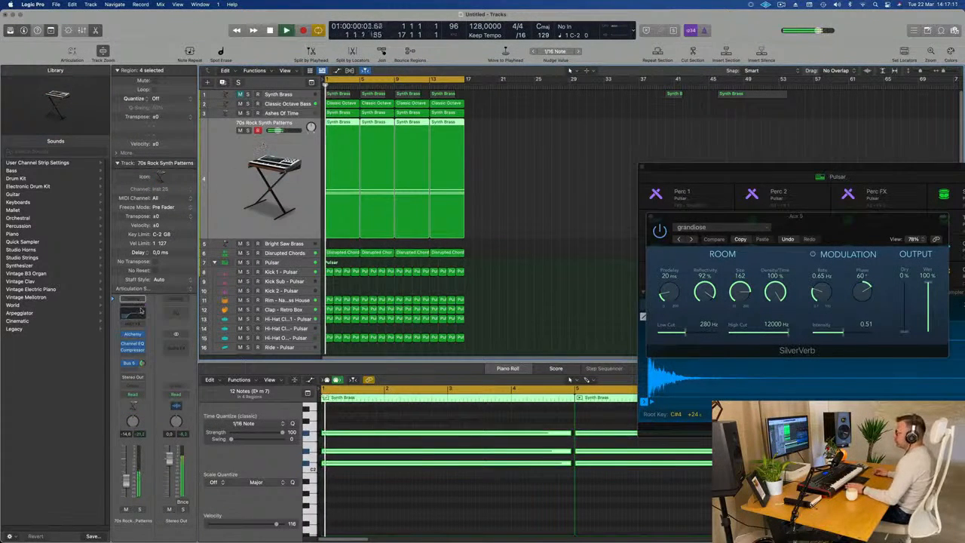
{"action": "left_click", "coordinate": [133, 334]}
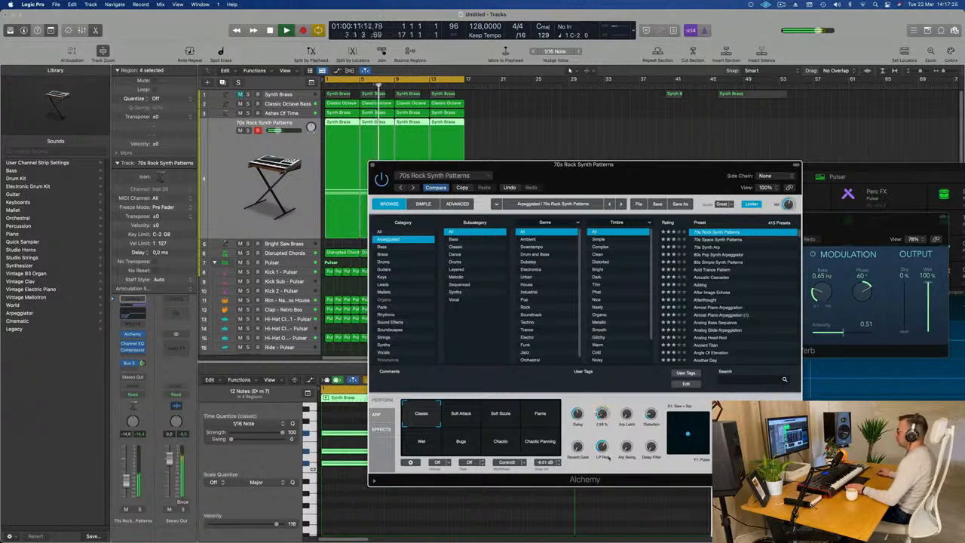
{"action": "key", "text": "Return"}
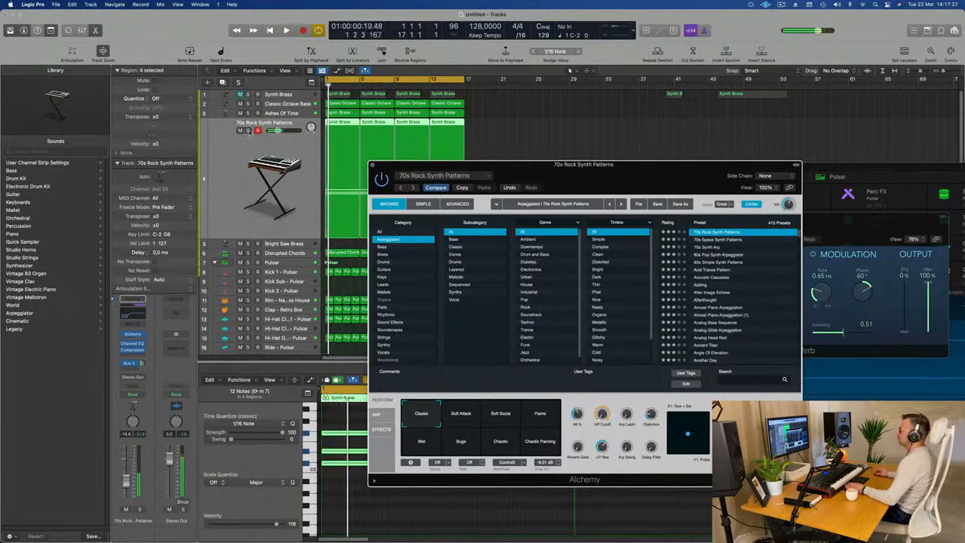
{"action": "key", "text": "Return"}
{"action": "key", "text": "s"}
{"action": "left_click", "coordinate": [601, 409]}
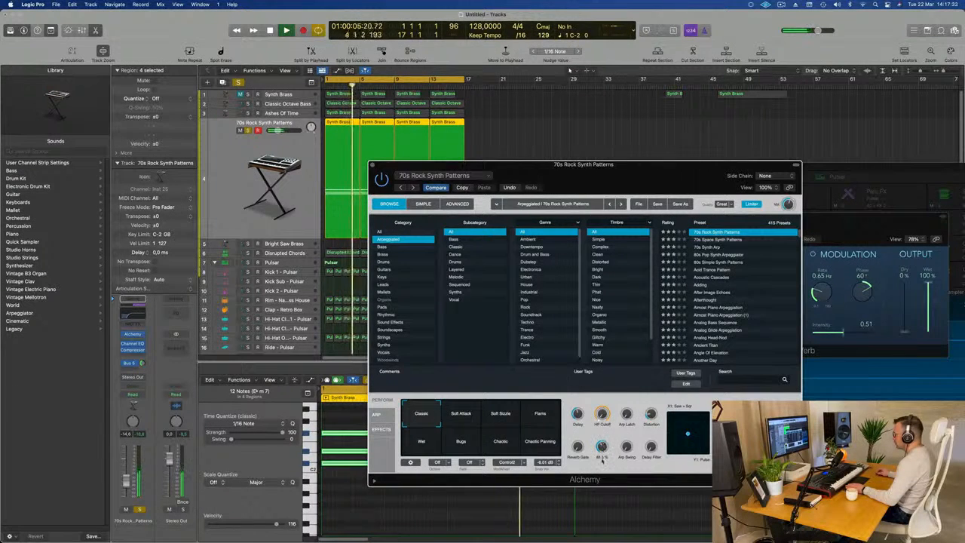
{"action": "left_click_drag", "start_coordinate": [605, 397], "coordinate": [609, 372]}
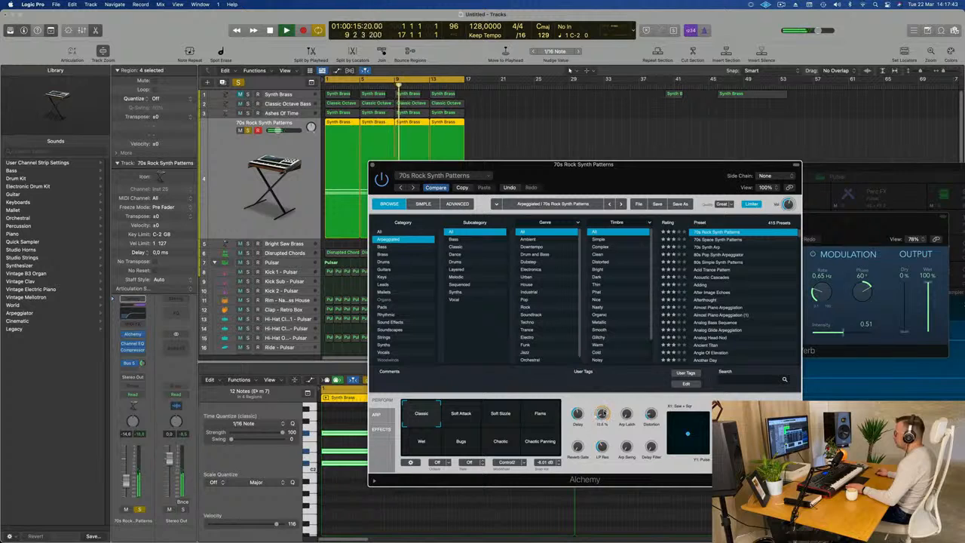
Step: Unsolo and mute the 70s Rock Synth Patterns track, and move its Alchemy window clear of the arrangement
{"action": "key", "text": "space"}
{"action": "key", "text": "space"}
{"action": "key", "text": "space"}
{"action": "left_click", "coordinate": [247, 131]}
{"action": "key", "text": "space"}
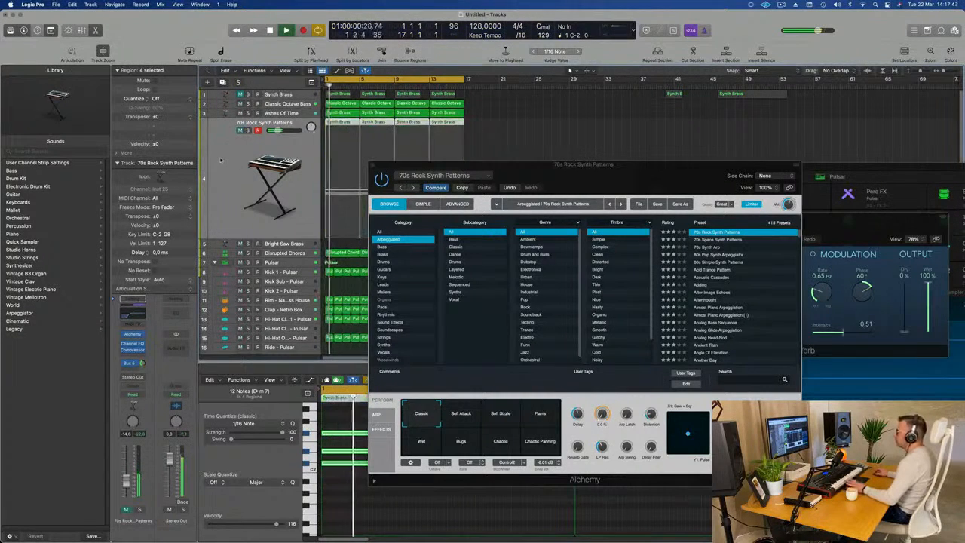
{"action": "left_click_drag", "start_coordinate": [621, 160], "coordinate": [848, 83]}
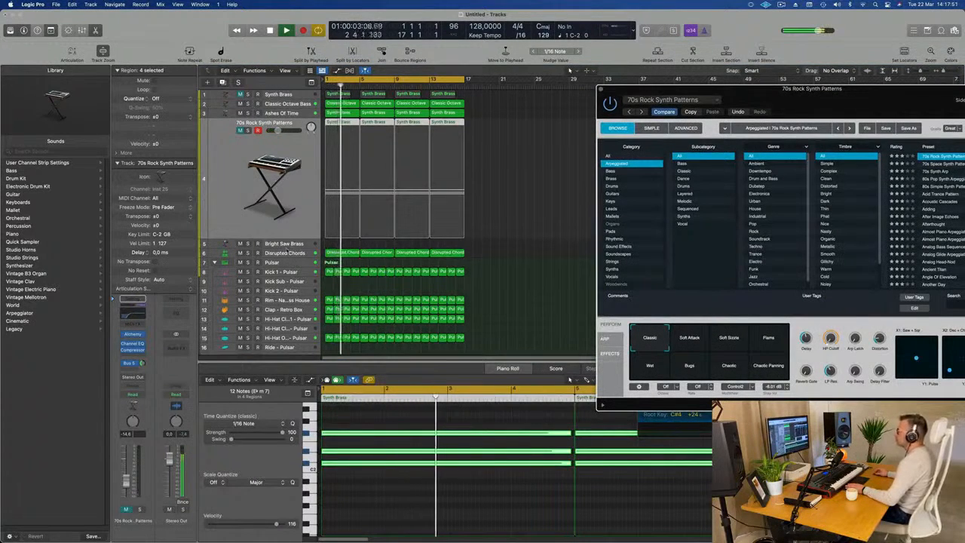
Step: Open the Disrupted Chords track's Quick Sampler and raise the track's volume to about 0.4 dB during playback
{"action": "key", "text": "Down"}
{"action": "key", "text": "Down"}
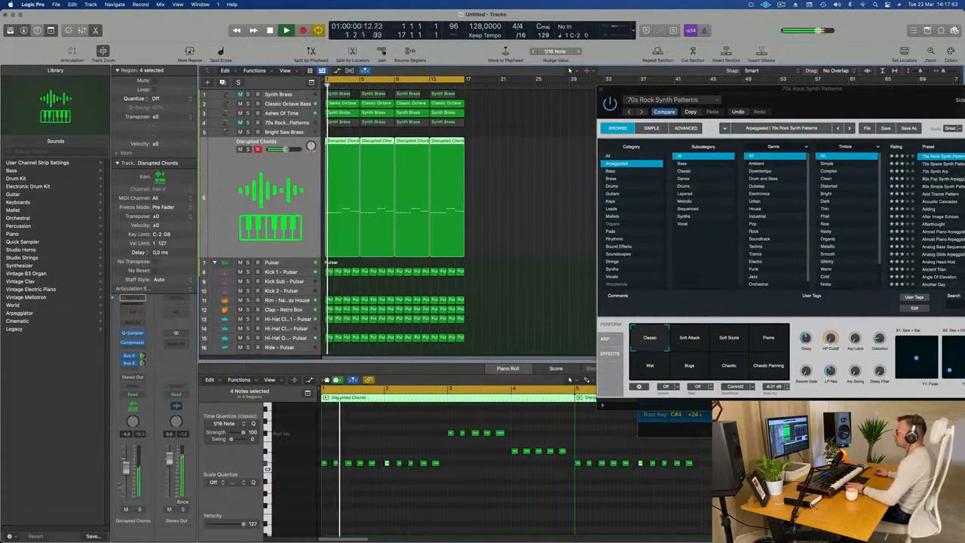
{"action": "key", "text": "space"}
{"action": "key", "text": "space"}
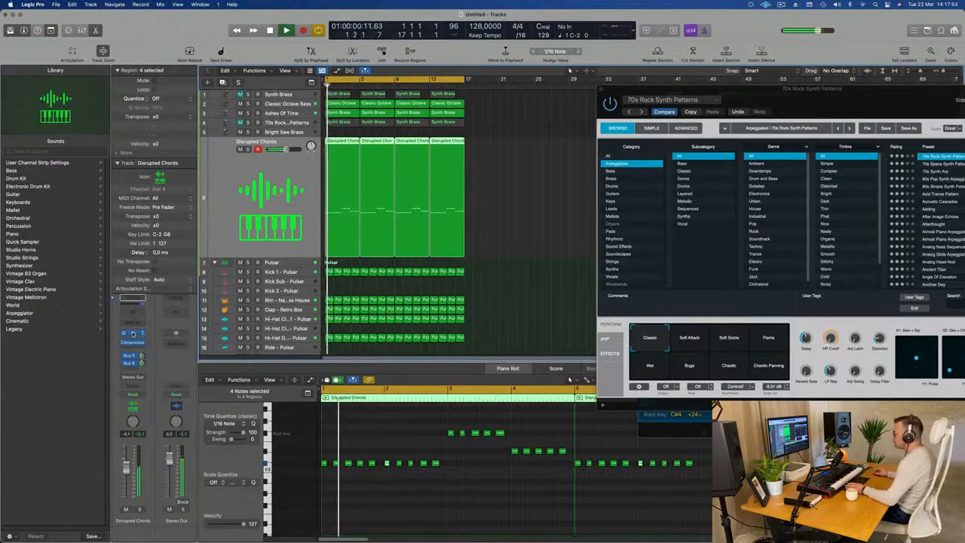
{"action": "left_click", "coordinate": [132, 333]}
{"action": "left_click_drag", "start_coordinate": [666, 169], "coordinate": [586, 168]}
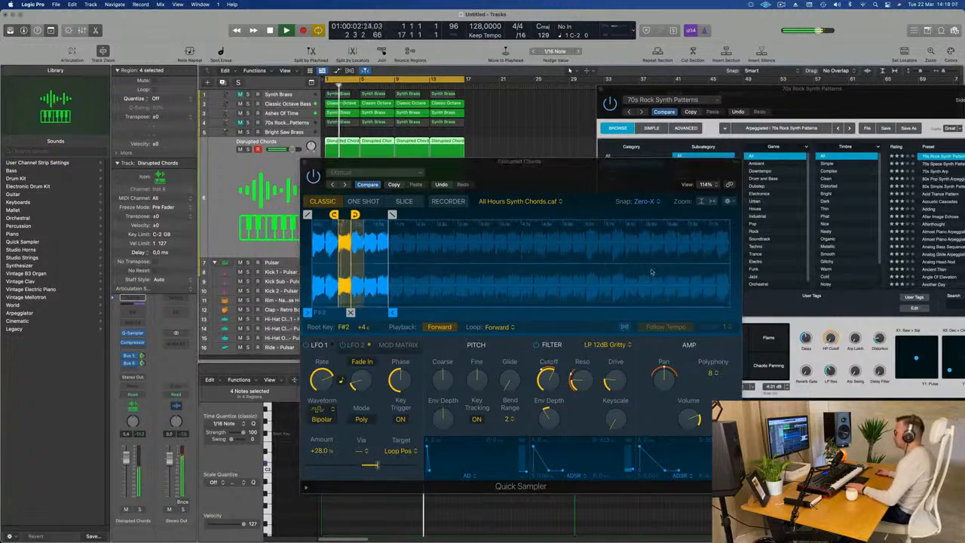
Step: Fine-tune the filter cutoff in the Disrupted Chords Quick Sampler while the loop plays
{"action": "left_click_drag", "start_coordinate": [548, 377], "coordinate": [551, 385]}
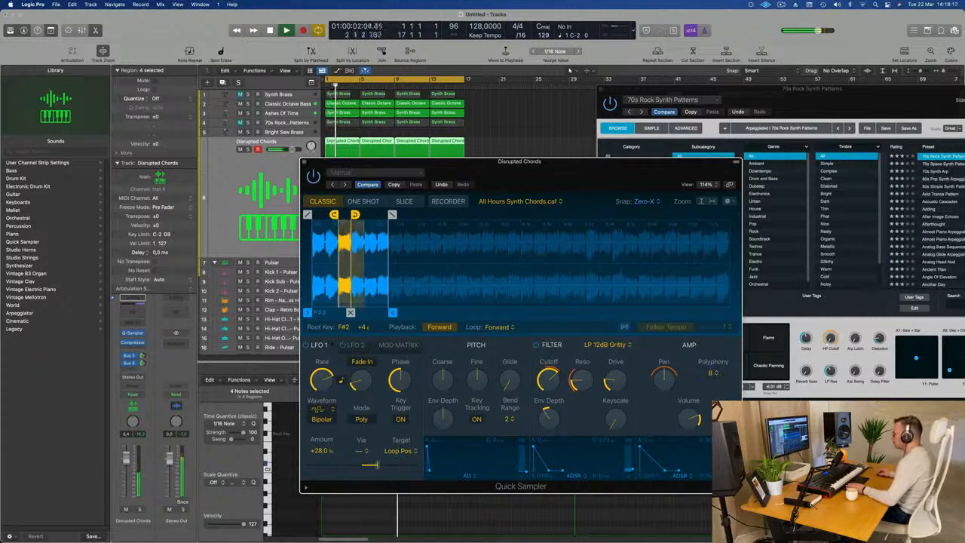
{"action": "key", "text": "v"}
{"action": "left_click_drag", "start_coordinate": [550, 377], "coordinate": [547, 379]}
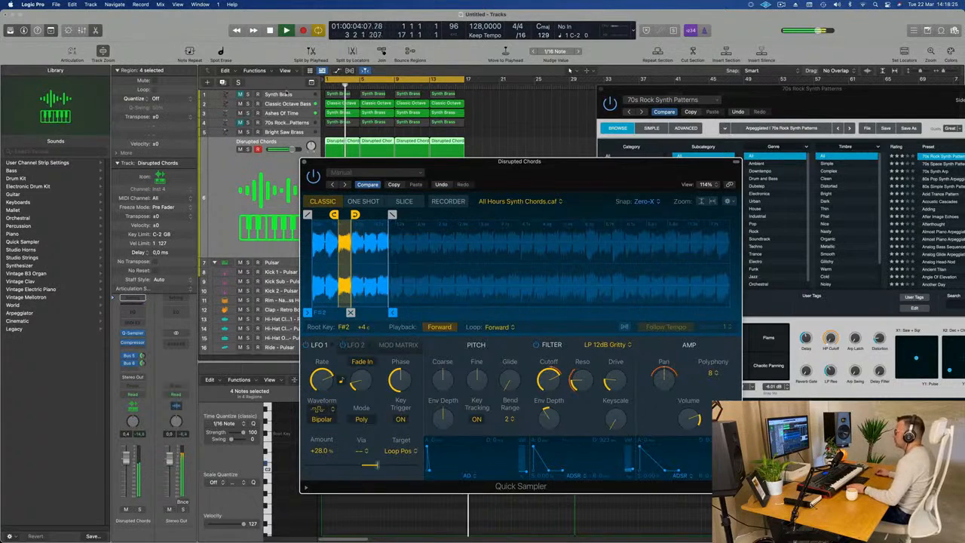
Step: Unmute the Synth Brass track, close the Quick Sampler window and play the loop from the start
{"action": "left_click", "coordinate": [295, 95]}
{"action": "key", "text": "Return"}
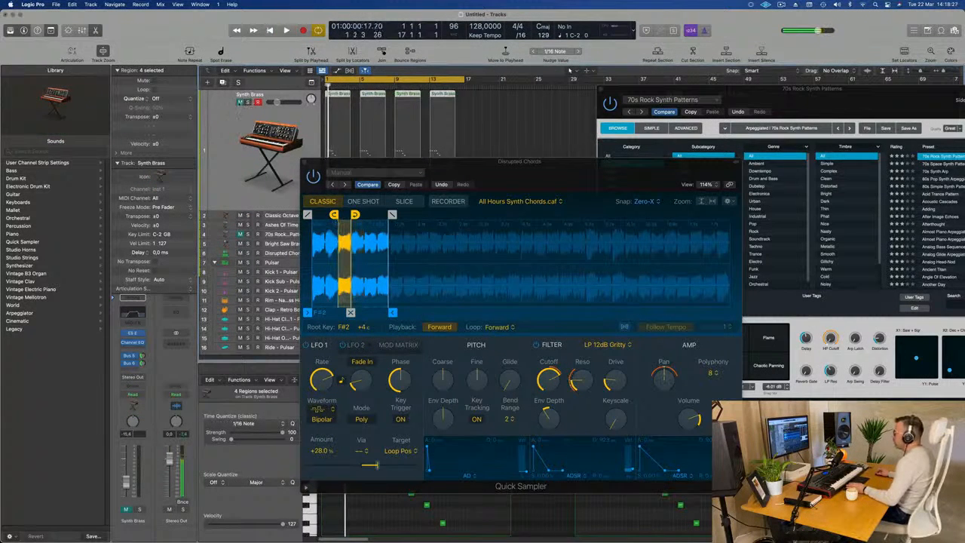
{"action": "left_click", "coordinate": [241, 102]}
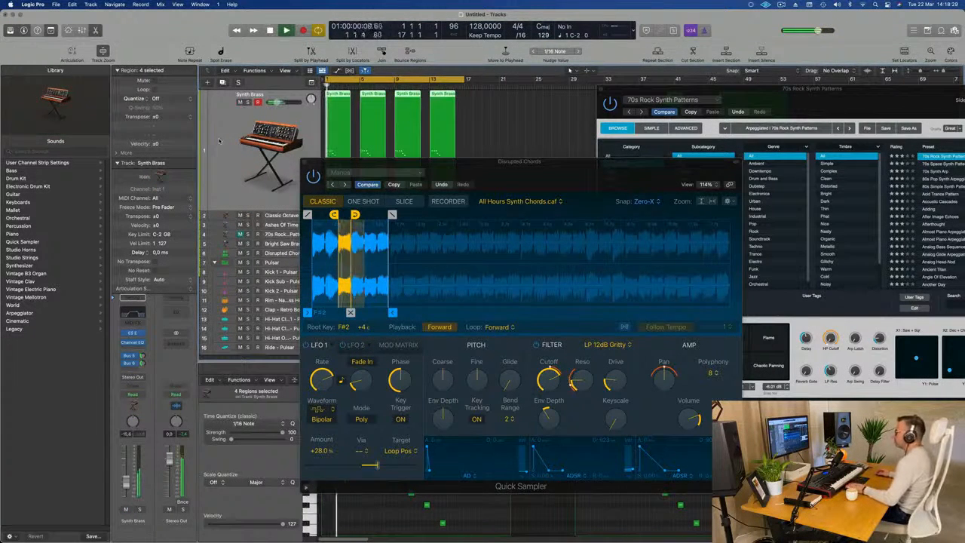
{"action": "left_click_drag", "start_coordinate": [511, 167], "coordinate": [638, 122]}
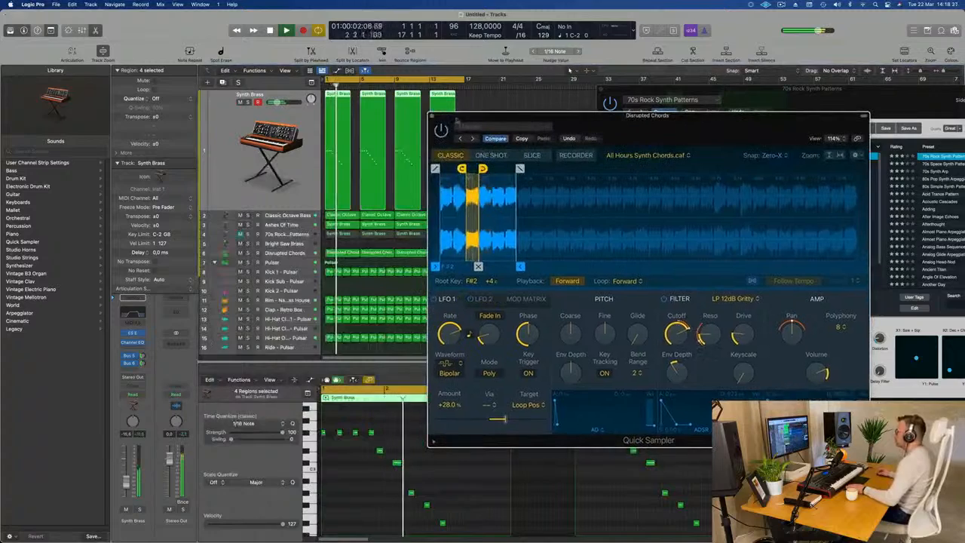
{"action": "left_click", "coordinate": [430, 116]}
{"action": "key", "text": "Return"}
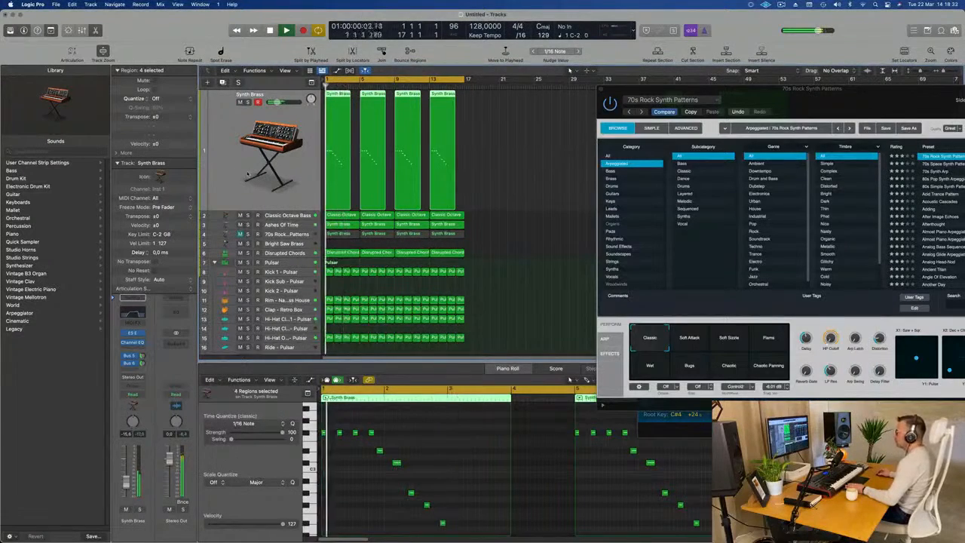
{"action": "key", "text": "Return"}
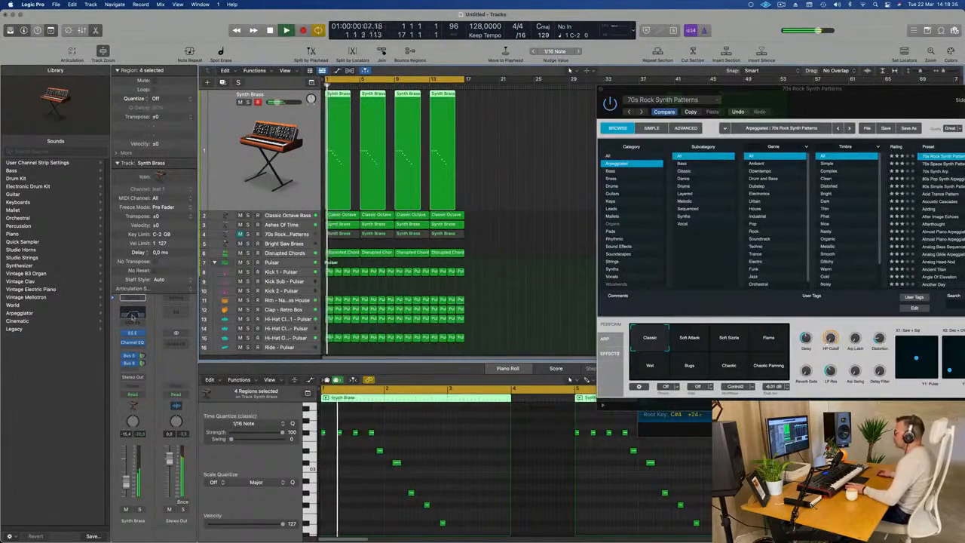
Step: Switch off the high-cut band in the Synth Brass Channel EQ during playback and close the plug-in window
{"action": "left_click", "coordinate": [132, 312]}
{"action": "key", "text": "space"}
{"action": "key", "text": "space"}
{"action": "left_click_drag", "start_coordinate": [902, 55], "coordinate": [861, 58]}
{"action": "left_click", "coordinate": [917, 96]}
{"action": "key", "text": "space"}
{"action": "key", "text": "space"}
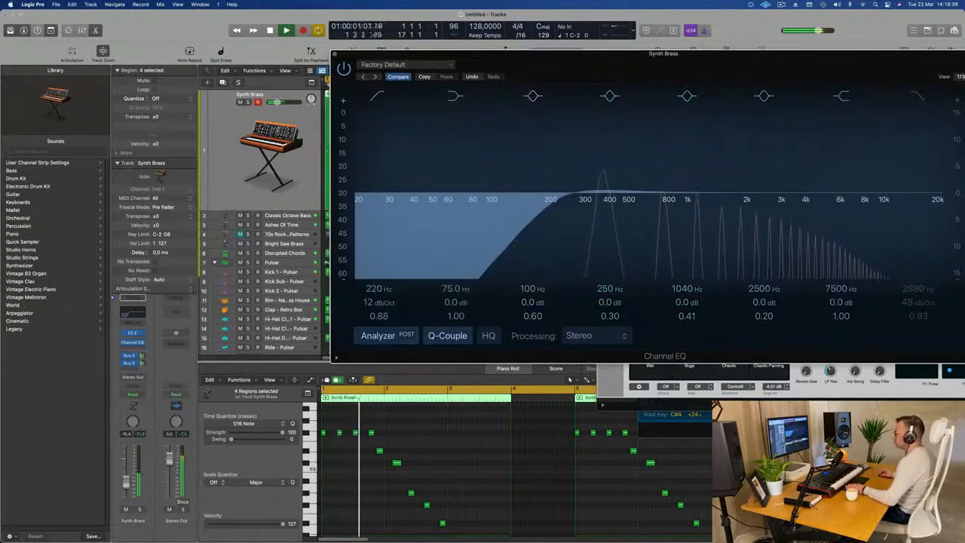
{"action": "left_click", "coordinate": [369, 15]}
{"action": "left_click", "coordinate": [359, 54]}
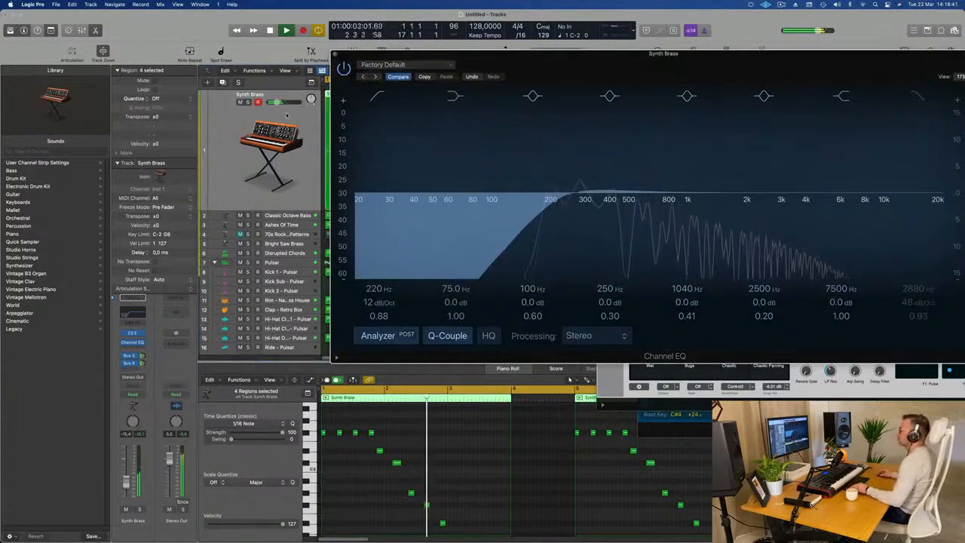
{"action": "left_click", "coordinate": [334, 54]}
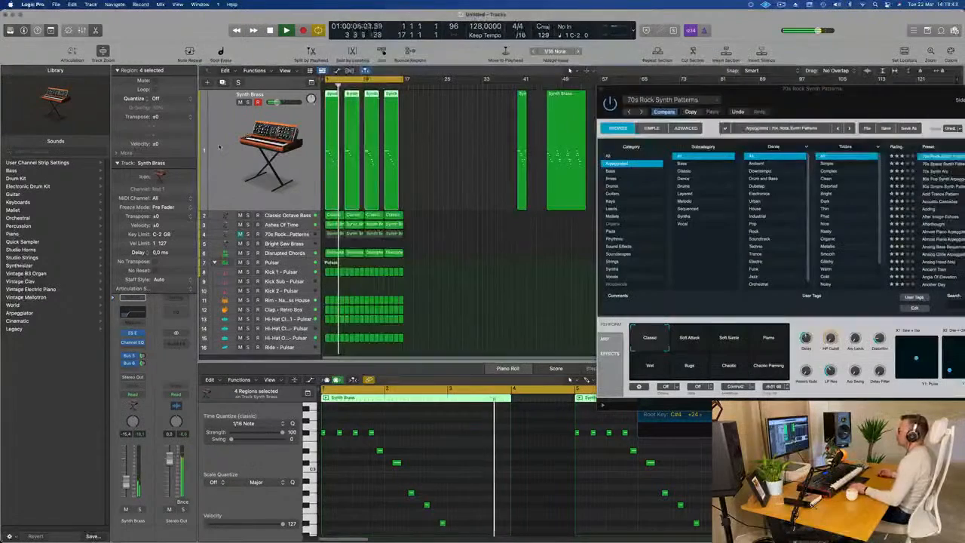
Step: Unmute the 70s Rock Synth Patterns track and open its Channel EQ during playback
{"action": "left_click", "coordinate": [304, 233]}
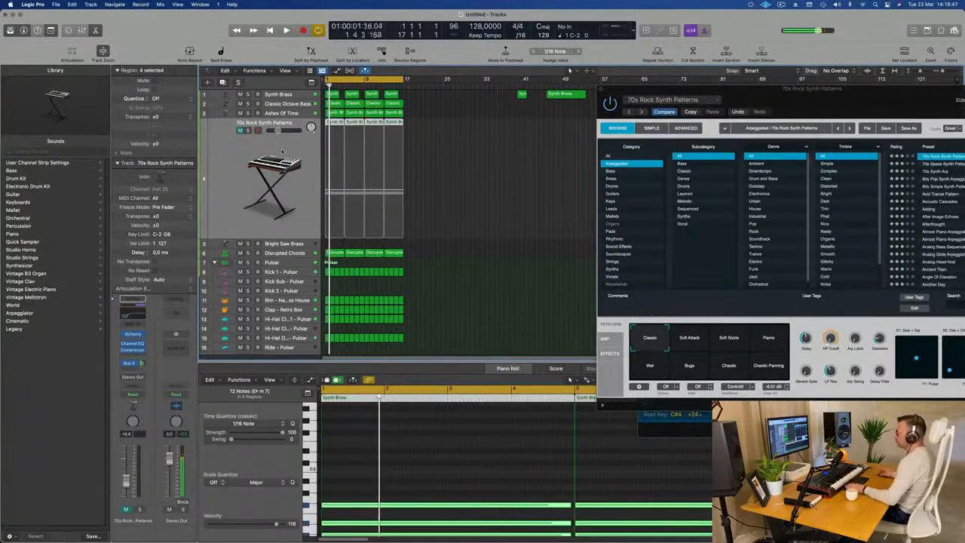
{"action": "left_click", "coordinate": [216, 211]}
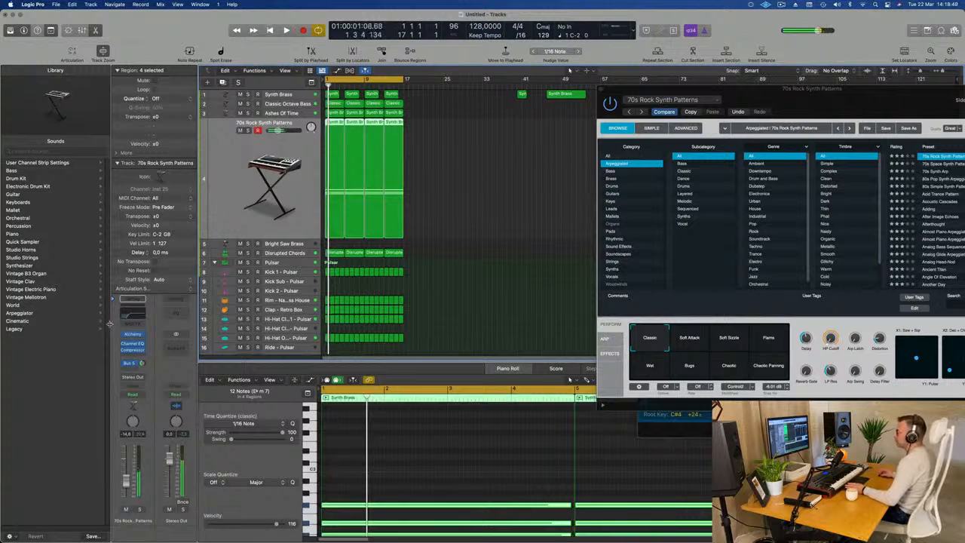
{"action": "key", "text": "space"}
{"action": "left_click_drag", "start_coordinate": [734, 108], "coordinate": [554, 109]}
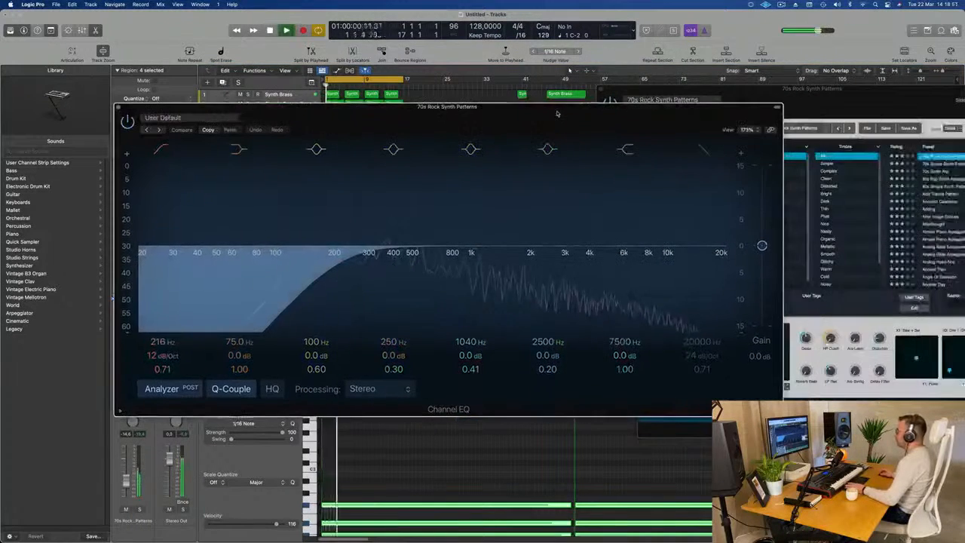
Step: Enable the Channel EQ's high-cut at 48 dB/Oct, sweep it to 3380 Hz and back to 20000 Hz, and close the EQ
{"action": "left_click", "coordinate": [700, 151]}
{"action": "left_click_drag", "start_coordinate": [702, 355], "coordinate": [706, 375]}
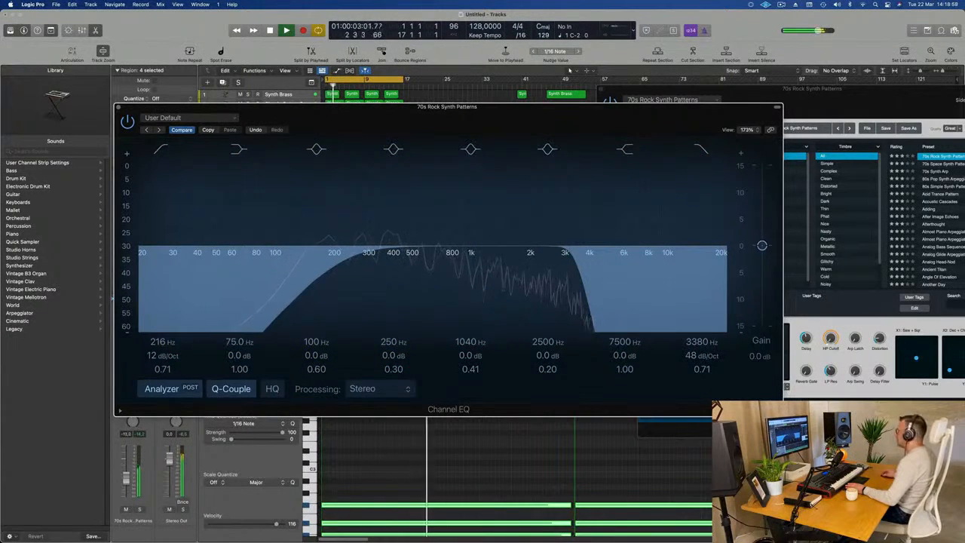
{"action": "left_click_drag", "start_coordinate": [701, 264], "coordinate": [726, 254]}
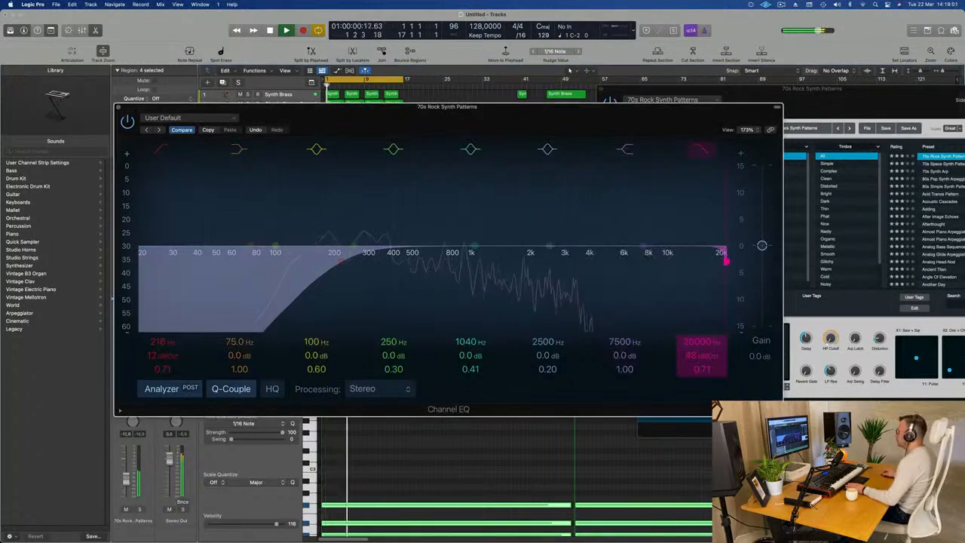
{"action": "left_click", "coordinate": [118, 107]}
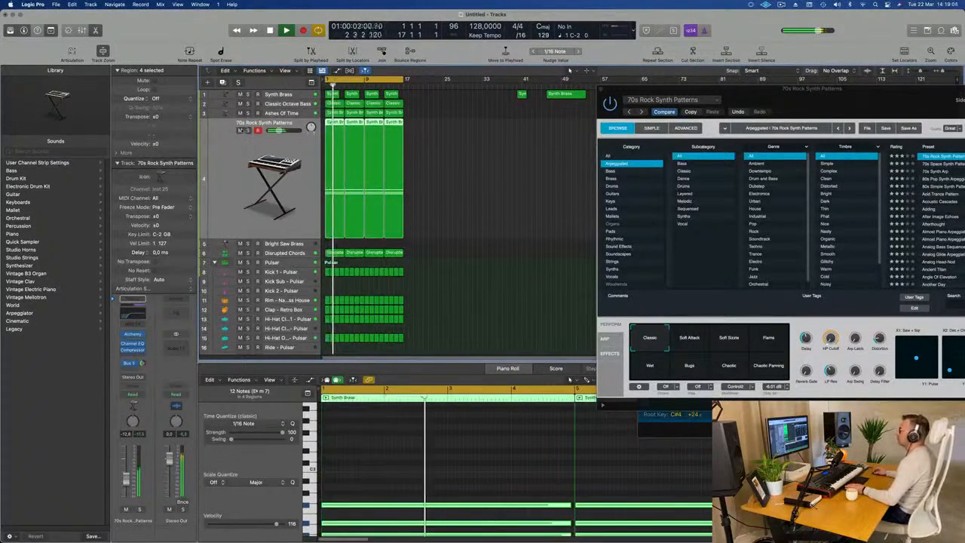
Step: Mute the 70s Rock Synth Patterns track again and restart the loop
{"action": "left_click", "coordinate": [241, 131]}
{"action": "key", "text": "Return"}
{"action": "key", "text": "super+Right"}
{"action": "key", "text": "super+Left"}
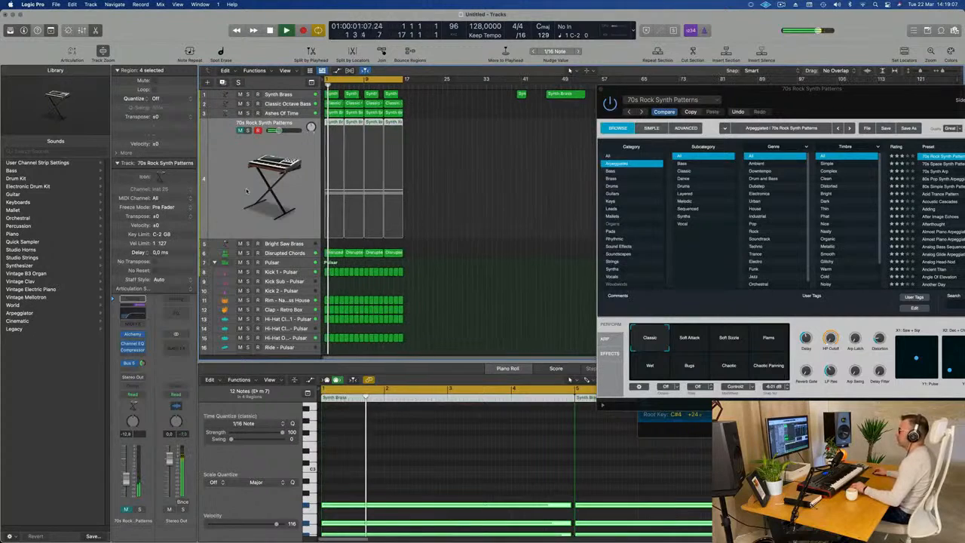
Step: Select the Bright Saw Brass track while the loop plays
{"action": "key", "text": "super+Right"}
{"action": "key", "text": "super+Right"}
{"action": "key", "text": "super+Right"}
{"action": "key", "text": "super+Up"}
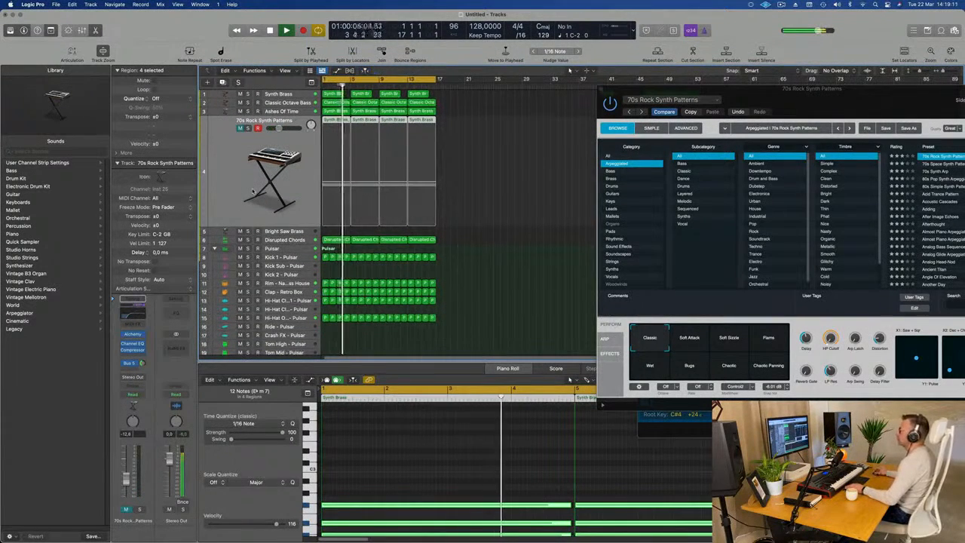
{"action": "key", "text": "super+Right"}
{"action": "key", "text": "super+Right"}
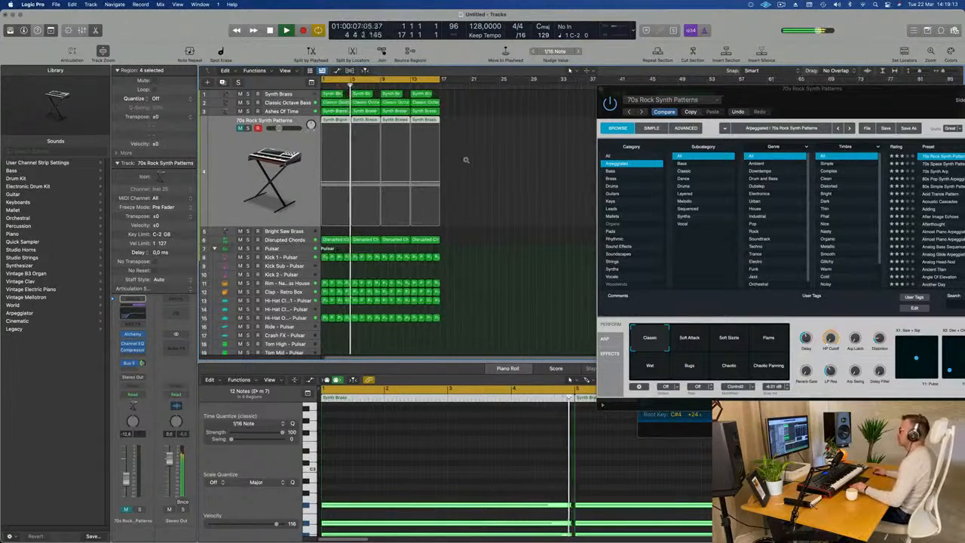
{"action": "key", "text": "super+Left"}
{"action": "key", "text": "super+Left"}
{"action": "key", "text": "super+Left"}
{"action": "key", "text": "super+Right"}
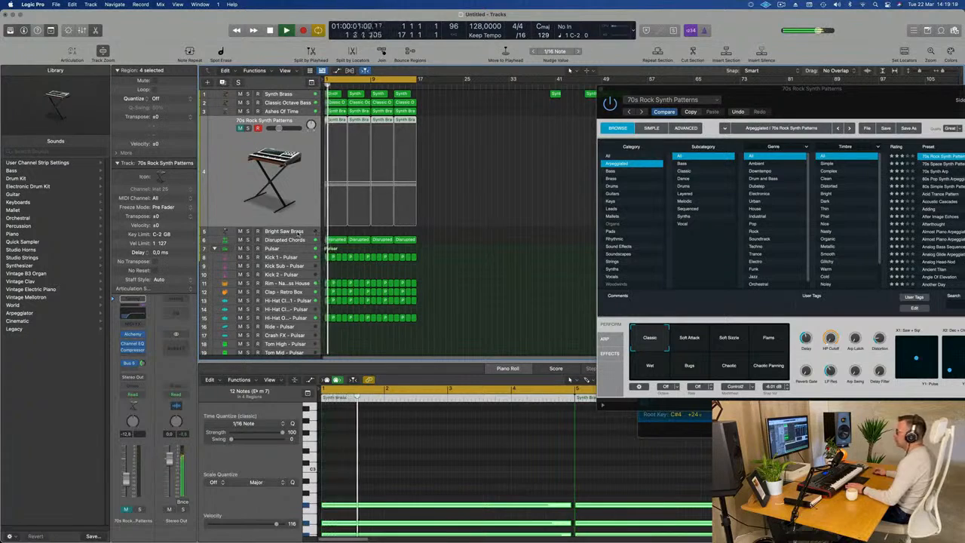
{"action": "left_click", "coordinate": [295, 232]}
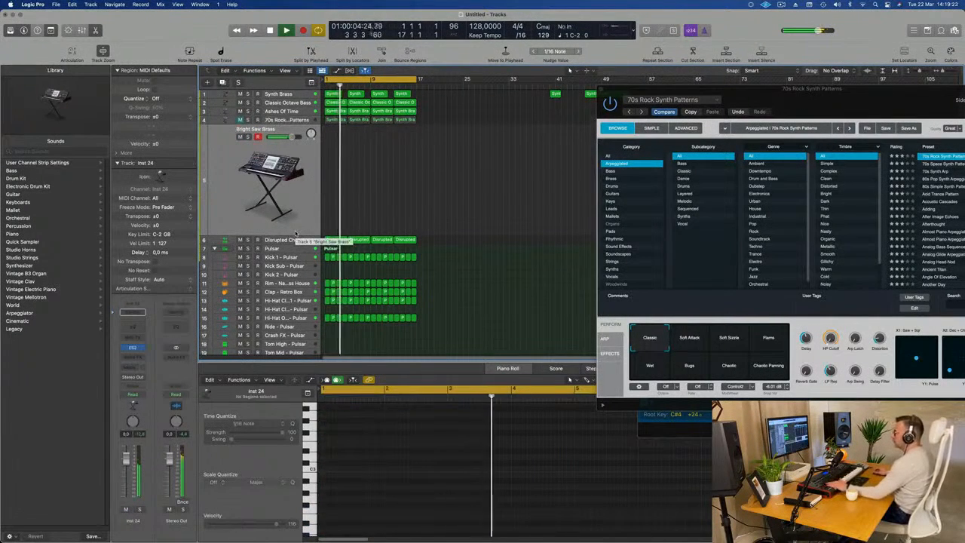
Step: Add a Channel EQ to the Bright Saw Brass track and set its low-cut to 137 Hz at 12 dB/Oct
{"action": "left_click", "coordinate": [132, 313]}
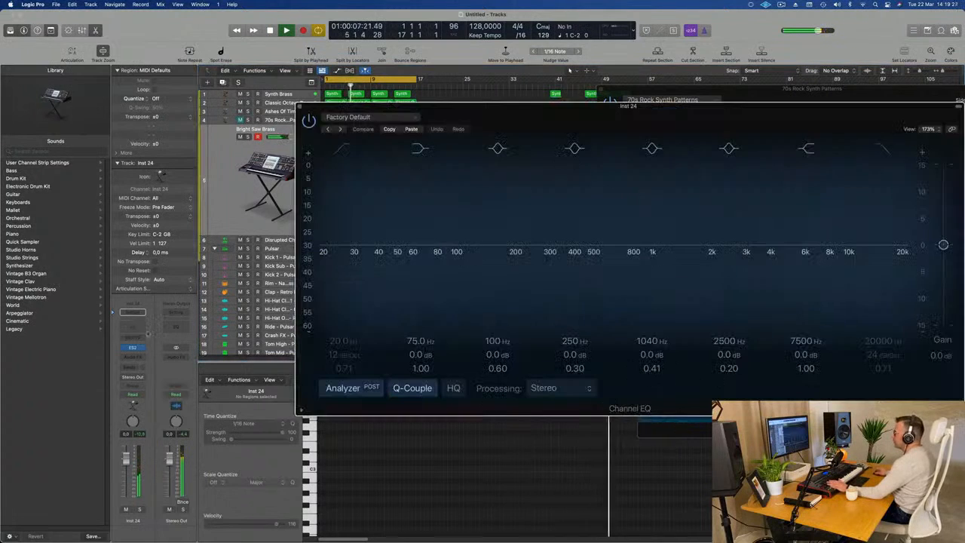
{"action": "left_click", "coordinate": [344, 148]}
{"action": "left_click_drag", "start_coordinate": [407, 201], "coordinate": [482, 194]}
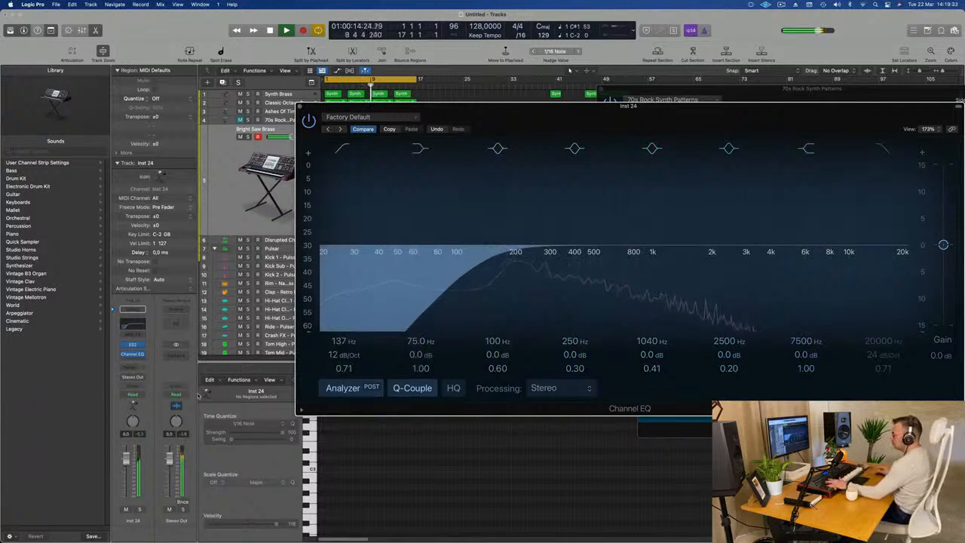
Step: Add a send from the Bright Saw Brass track to Bus 5 and move the Channel EQ window off the arrangement
{"action": "left_click", "coordinate": [133, 368]}
{"action": "mouse_move", "coordinate": [162, 379]}
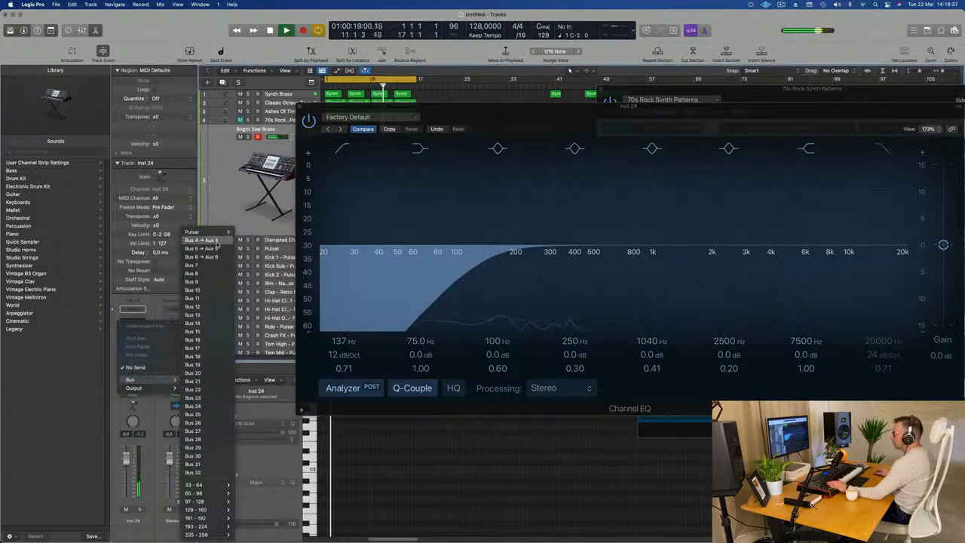
{"action": "left_click", "coordinate": [201, 248]}
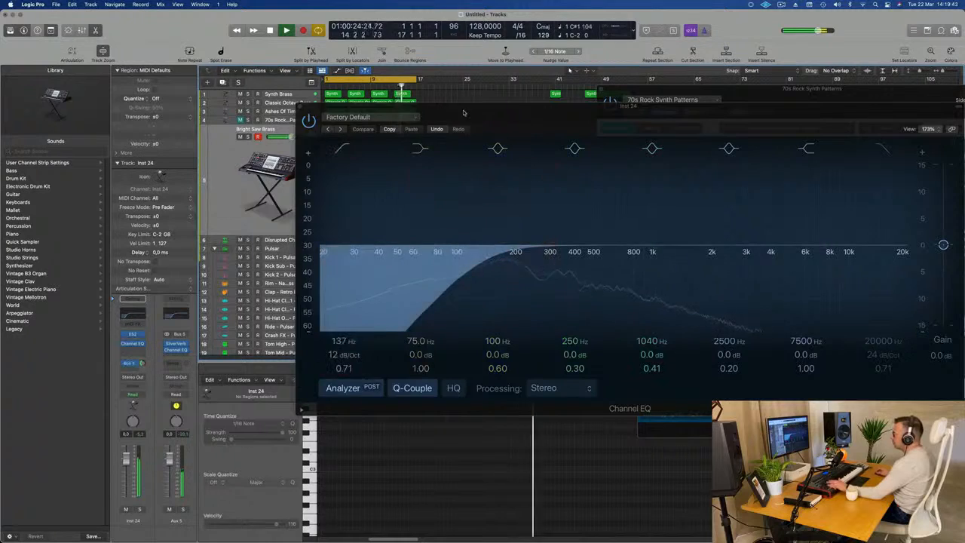
{"action": "left_click_drag", "start_coordinate": [461, 108], "coordinate": [661, 214]}
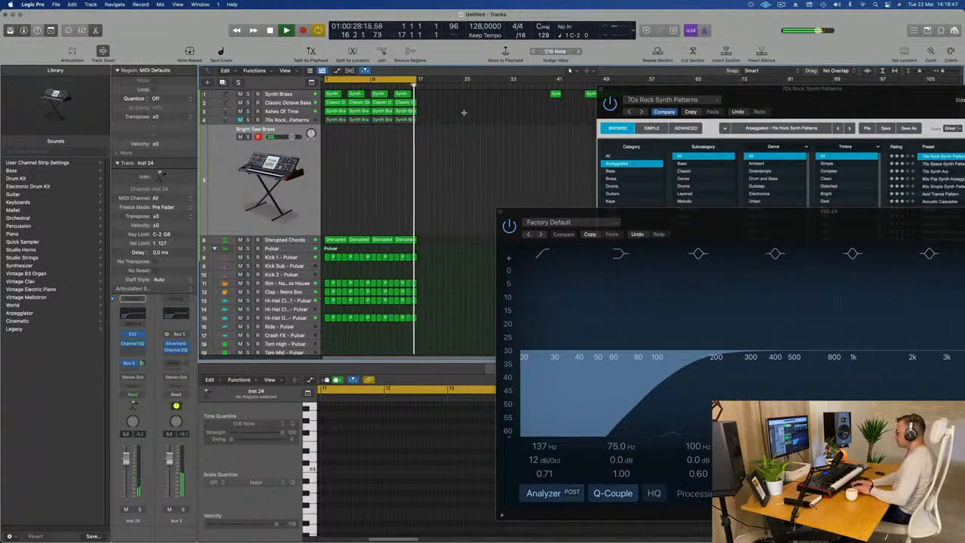
Step: Repeat all regions once after bar 17 and extend the cycle range to bar 33
{"action": "key", "text": "super+a"}
{"action": "key", "text": "super+r"}
{"action": "key", "text": "super+Right"}
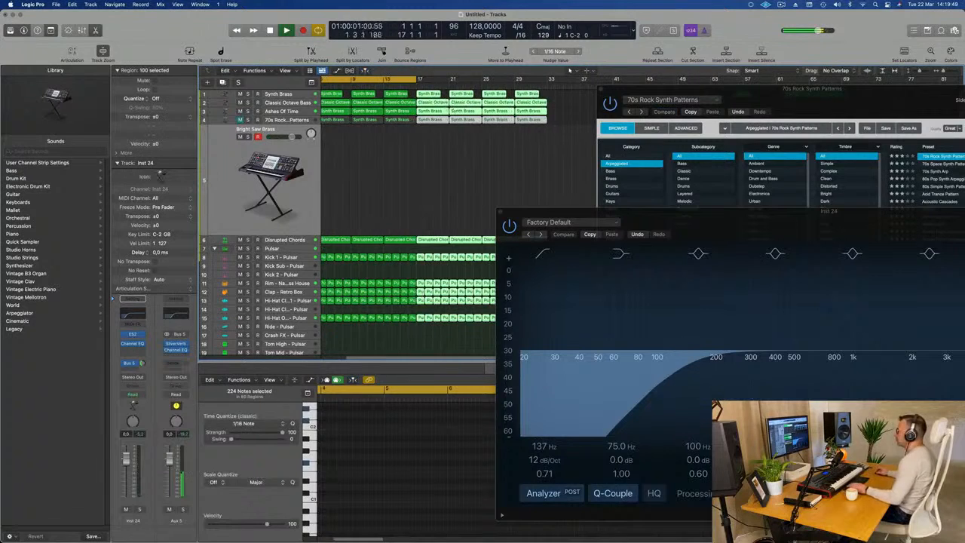
{"action": "key", "text": "super+Left"}
{"action": "left_click_drag", "start_coordinate": [406, 79], "coordinate": [485, 78]}
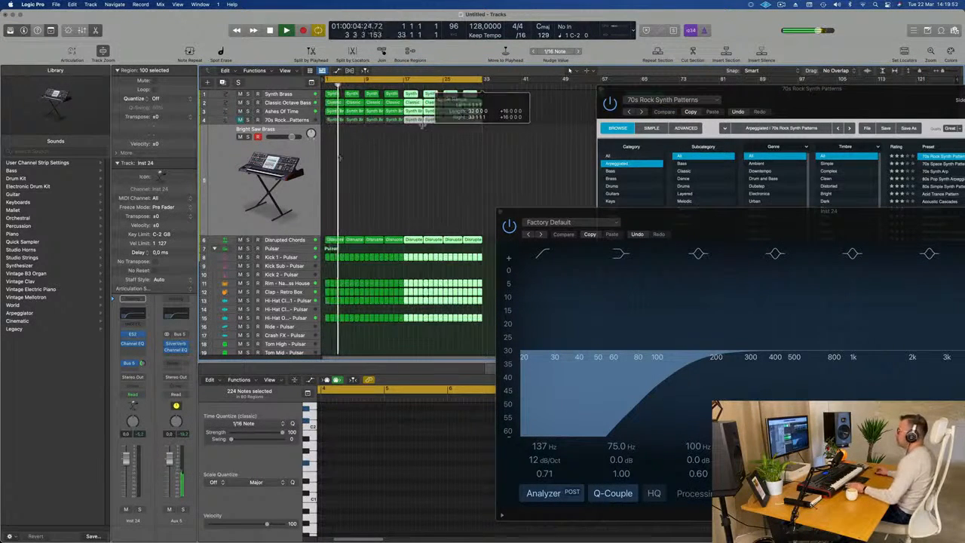
Step: Mute the Synth Brass track and restart the extended loop
{"action": "key", "text": "space"}
{"action": "key", "text": "space"}
{"action": "key", "text": "space"}
{"action": "key", "text": "space"}
{"action": "left_click", "coordinate": [240, 94]}
{"action": "key", "text": "space"}
{"action": "key", "text": "space"}
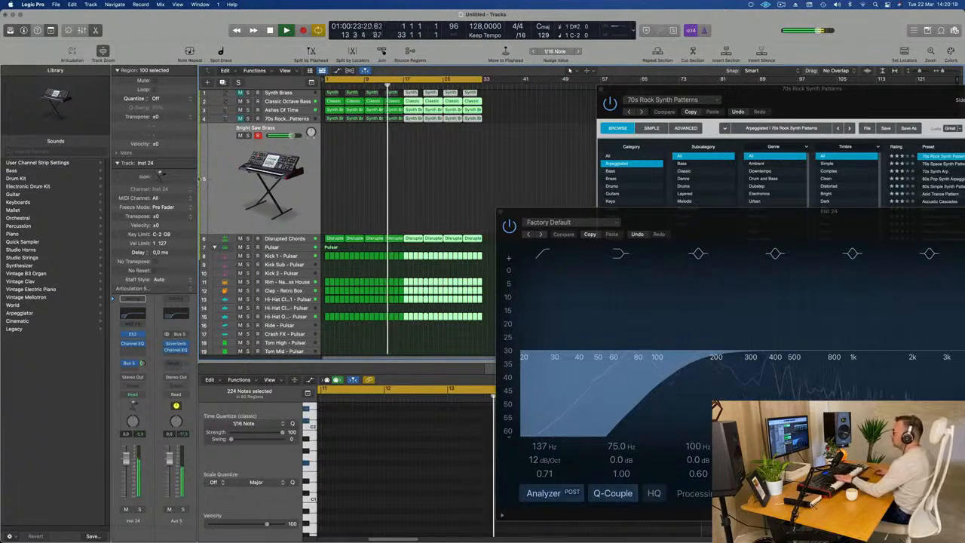
Step: Lower the Bright Saw Brass track's volume to -1.6 dB and add a second send to Bus 6
{"action": "left_click", "coordinate": [238, 206]}
{"action": "left_click_drag", "start_coordinate": [291, 135], "coordinate": [287, 136]}
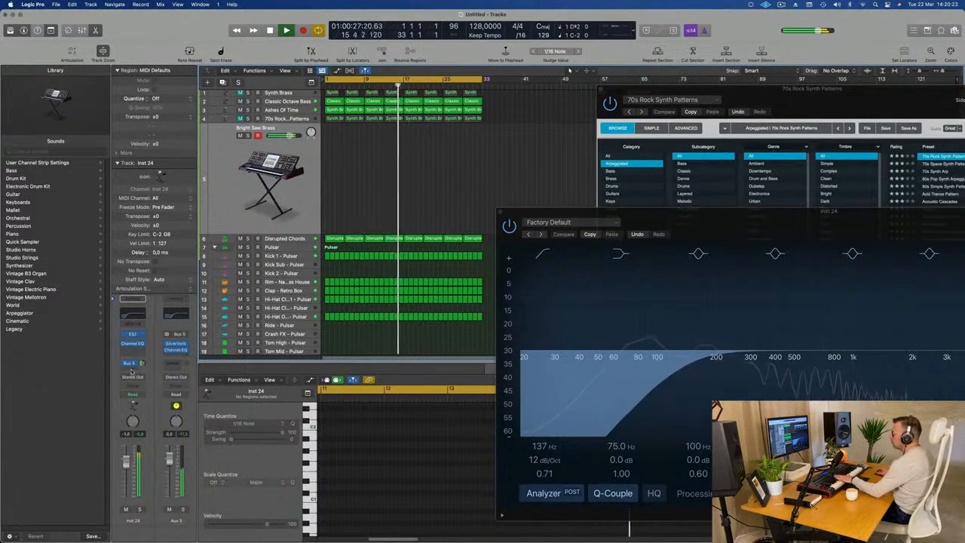
{"action": "left_click", "coordinate": [132, 369]}
{"action": "mouse_move", "coordinate": [136, 381]}
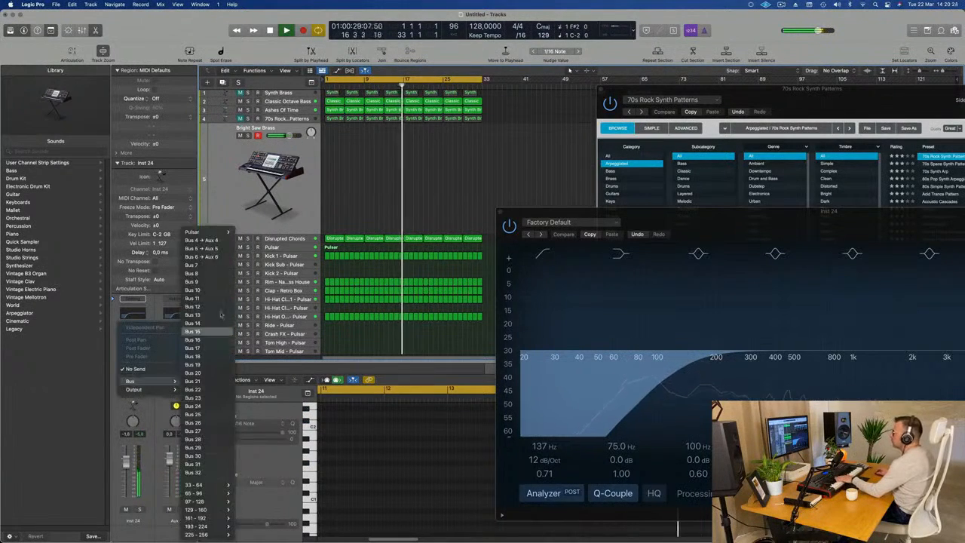
{"action": "left_click", "coordinate": [214, 255]}
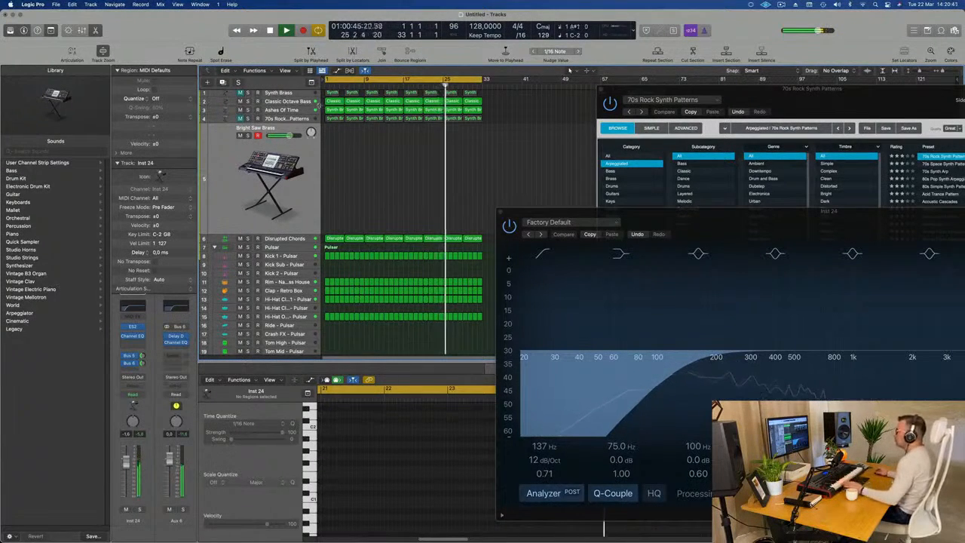
Step: Copy the first Disrupted Chords region onto the Bright Saw Brass track and restart playback
{"action": "left_click", "coordinate": [333, 101]}
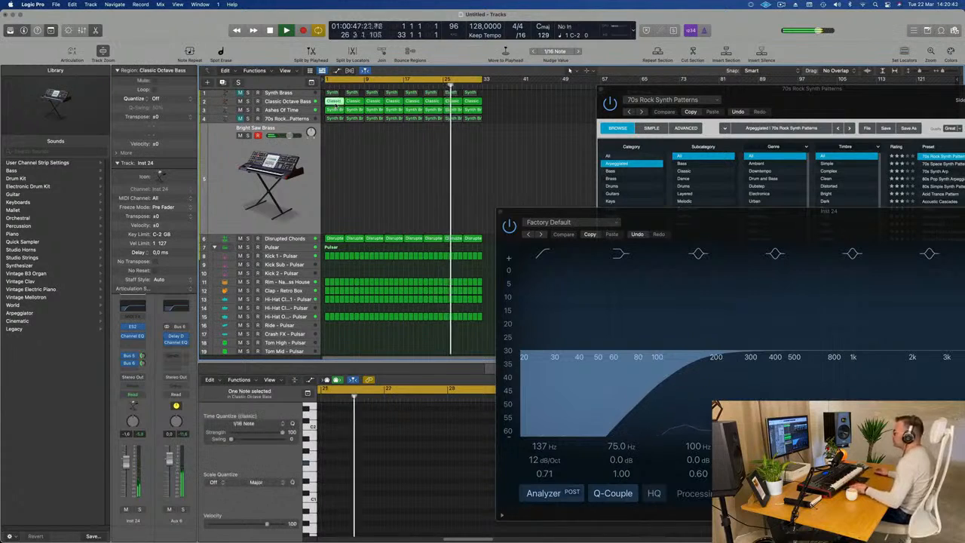
{"action": "left_click", "coordinate": [296, 110]}
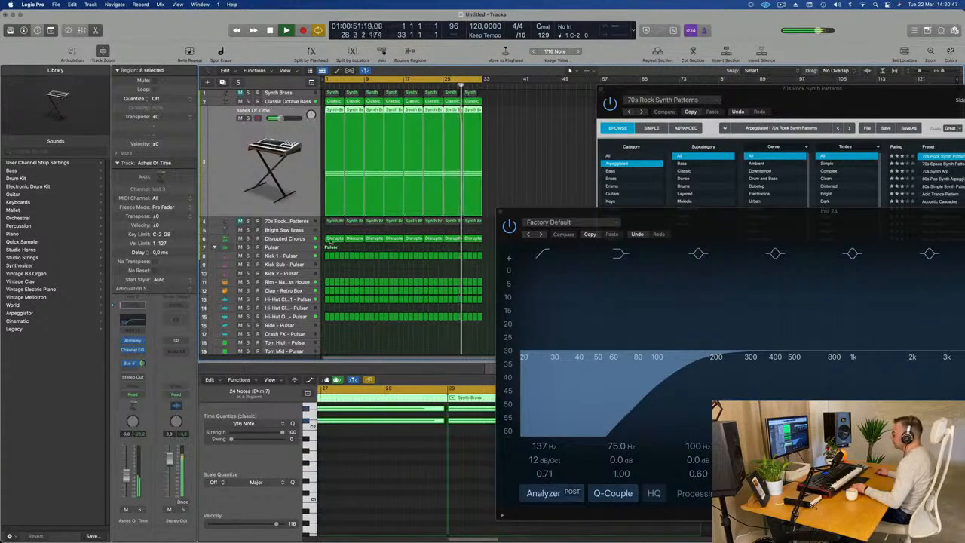
{"action": "left_click", "coordinate": [332, 238]}
{"action": "left_click_drag", "start_coordinate": [332, 238], "coordinate": [332, 230]}
{"action": "key", "text": "space"}
{"action": "key", "text": "space"}
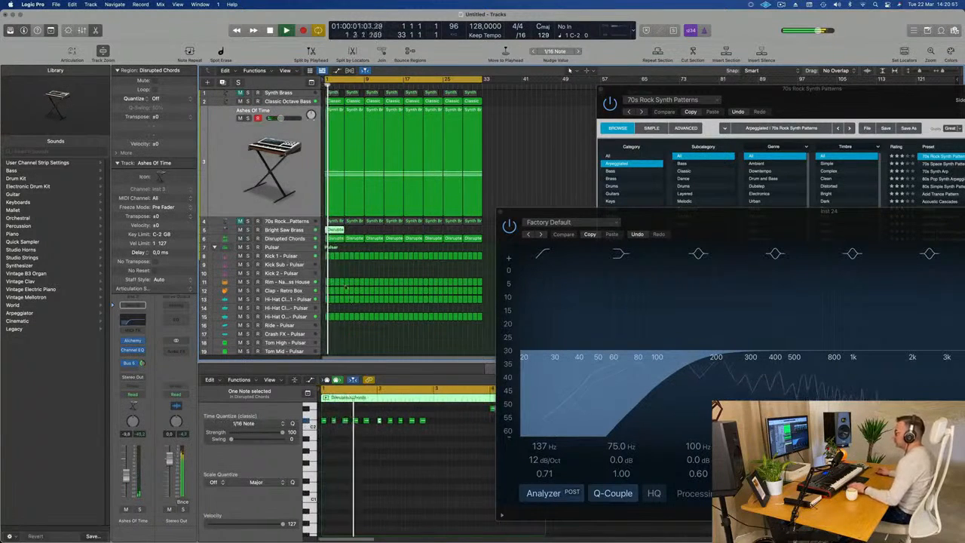
Step: Repeat the copied chords region along the Bright Saw Brass track up to bar 33 and move the EQ window aside
{"action": "left_click_drag", "start_coordinate": [389, 240], "coordinate": [391, 231]}
{"action": "key", "text": "super+r"}
{"action": "key", "text": "super+r"}
{"action": "key", "text": "super+r"}
{"action": "key", "text": "super+r"}
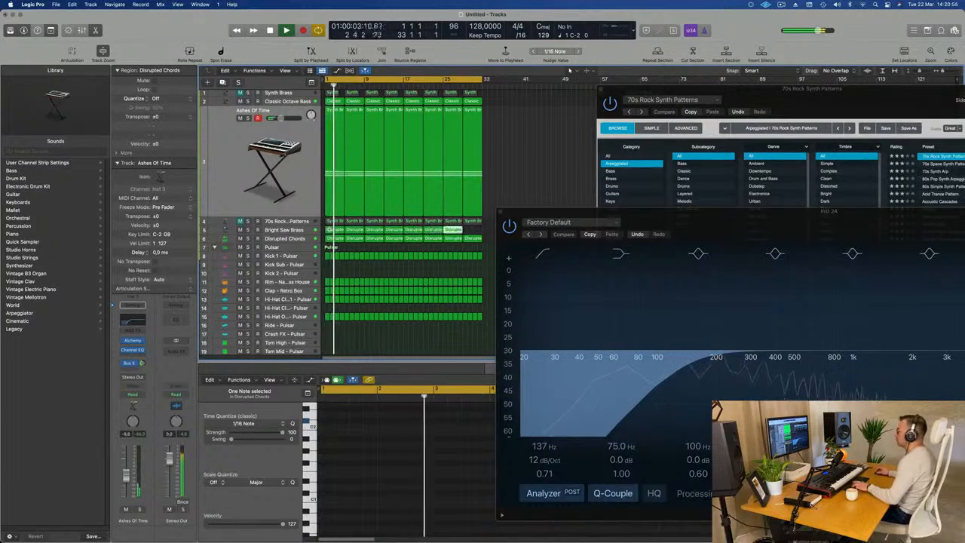
{"action": "left_click_drag", "start_coordinate": [692, 210], "coordinate": [901, 129]}
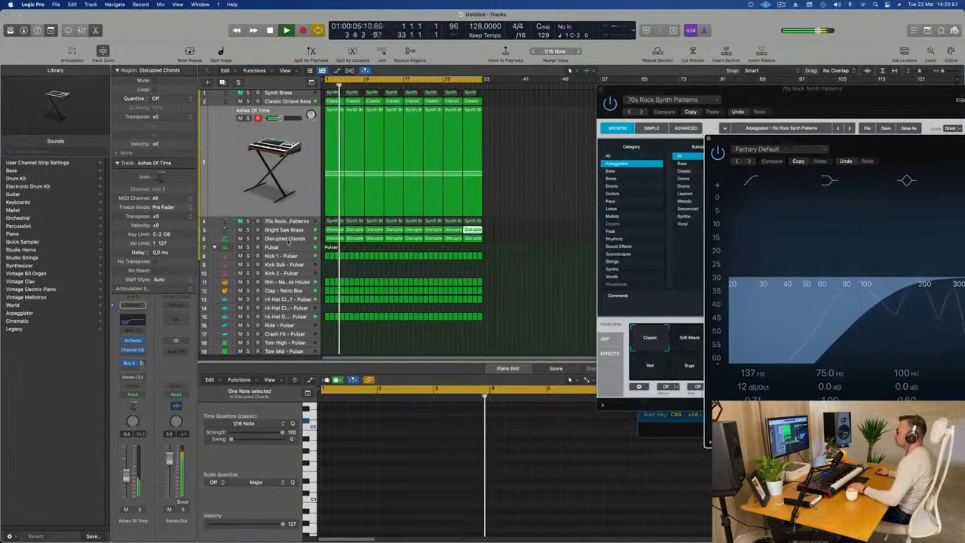
Step: Select the Bright Saw Brass track and audition its copied chords from the start of the loop
{"action": "left_click", "coordinate": [283, 230]}
{"action": "key", "text": "space"}
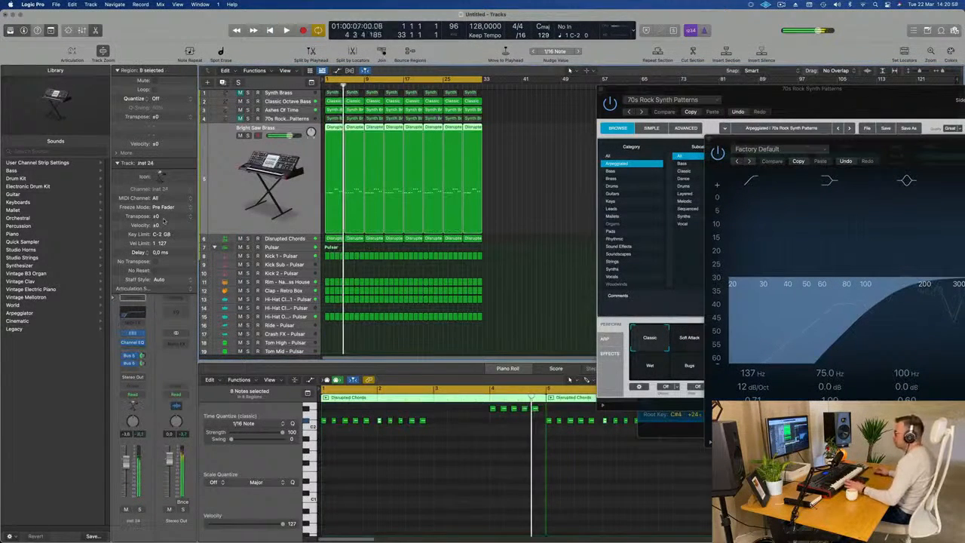
{"action": "key", "text": "Return"}
{"action": "key", "text": "space"}
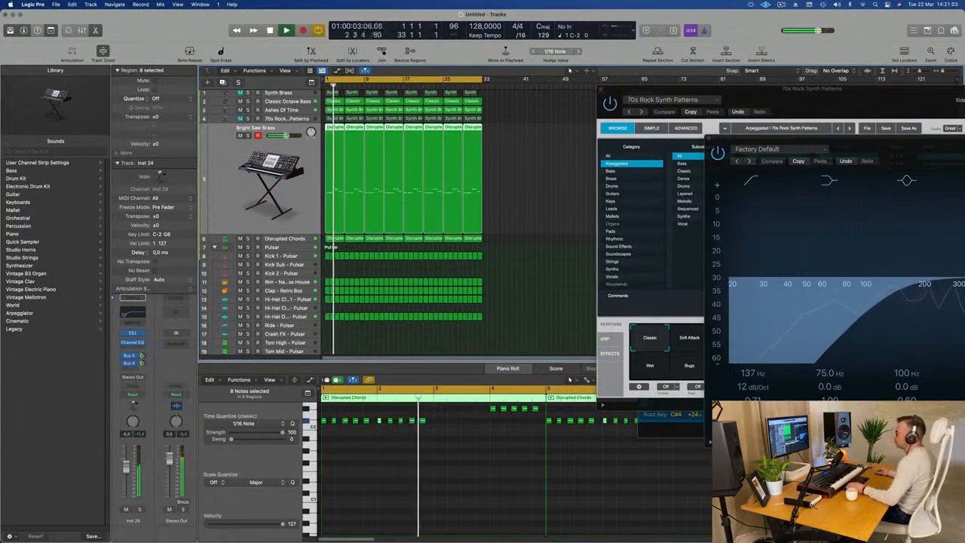
{"action": "key", "text": "Return"}
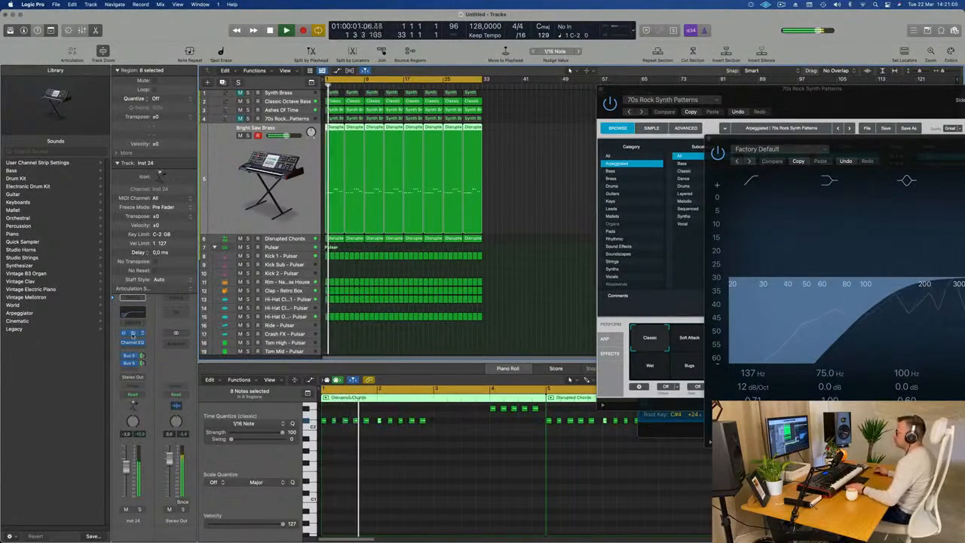
Step: Open the Bright Saw Brass track's ES2 synth, reposition its window, and audition the sound from the loop's start
{"action": "left_click", "coordinate": [133, 333]}
{"action": "key", "text": "Return"}
{"action": "left_click_drag", "start_coordinate": [539, 117], "coordinate": [522, 116]}
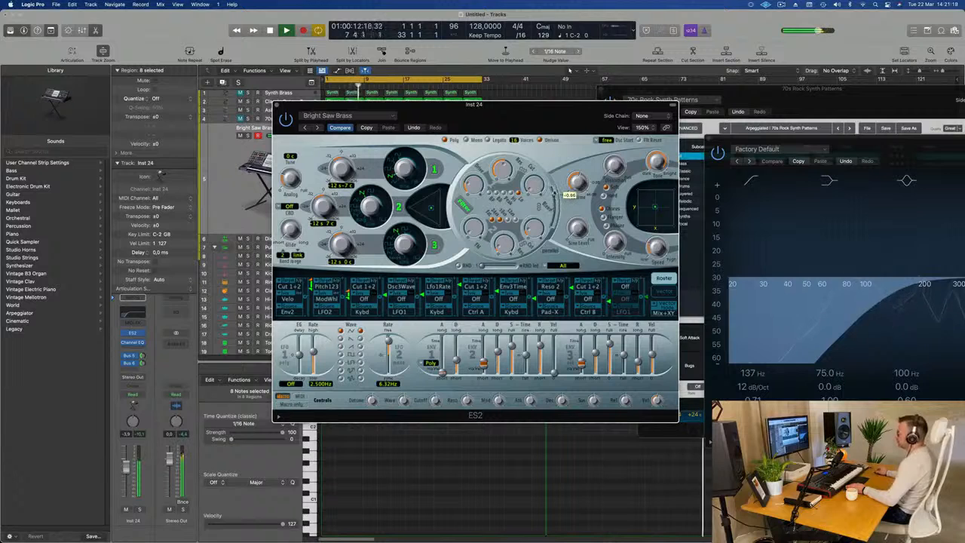
{"action": "key", "text": "Return"}
{"action": "key", "text": "space"}
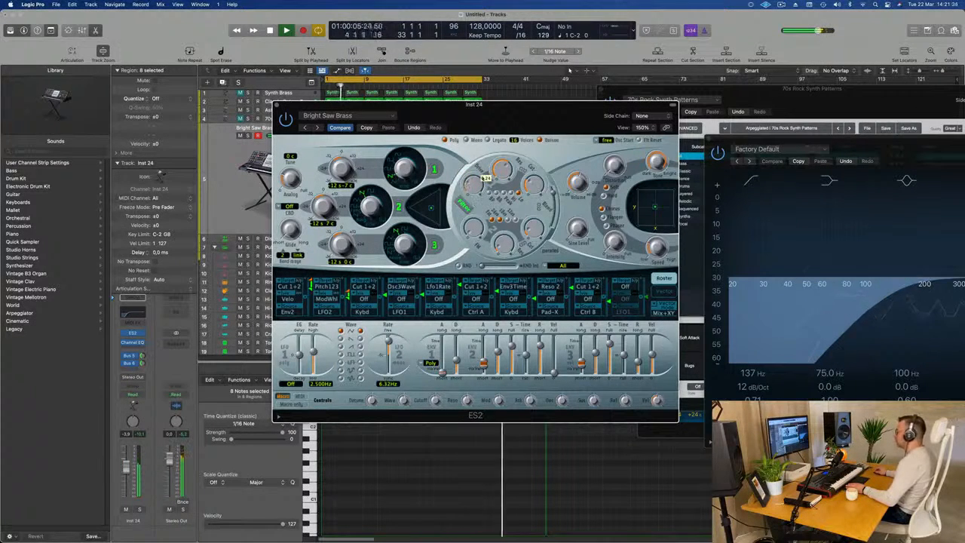
{"action": "left_click_drag", "start_coordinate": [494, 116], "coordinate": [540, 115]}
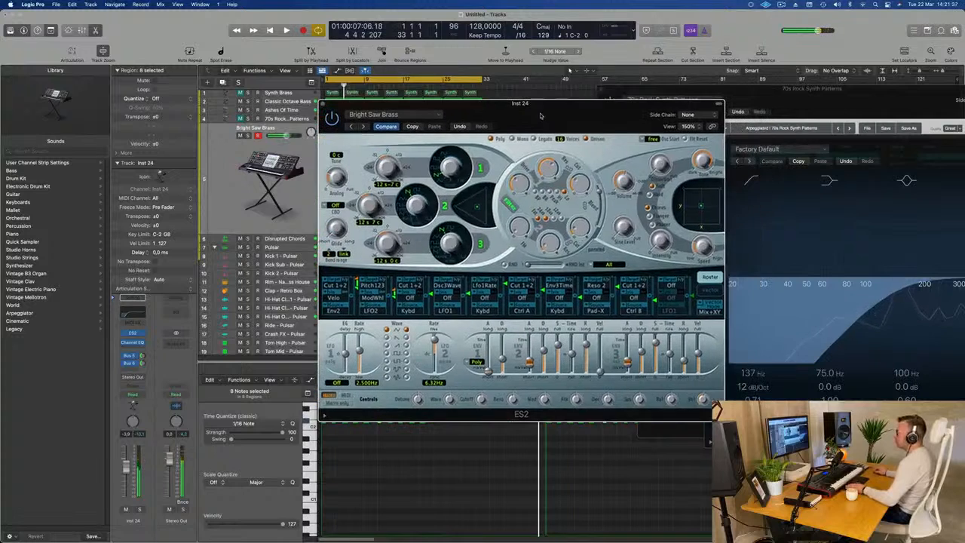
{"action": "key", "text": "space"}
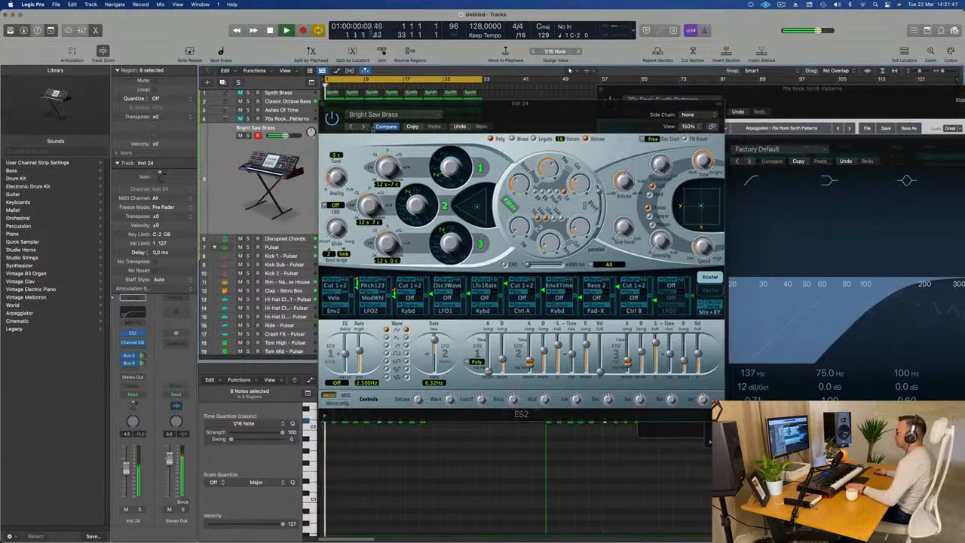
Step: Copy the ES2 setting, step forward through the presets to Fair Brass, and lower the track's volume
{"action": "left_click", "coordinate": [412, 126]}
{"action": "left_click", "coordinate": [363, 125]}
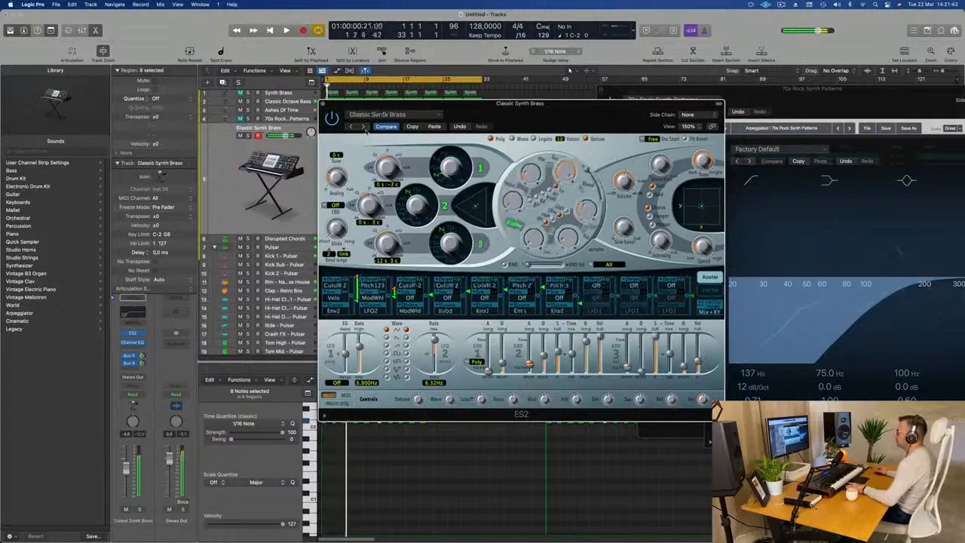
{"action": "left_click", "coordinate": [362, 126]}
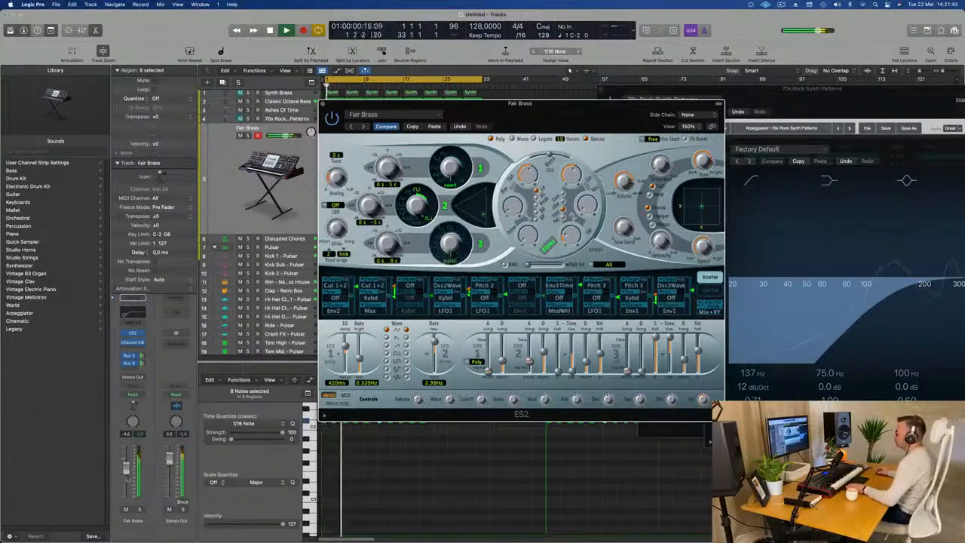
{"action": "left_click", "coordinate": [125, 478]}
{"action": "key", "text": "space"}
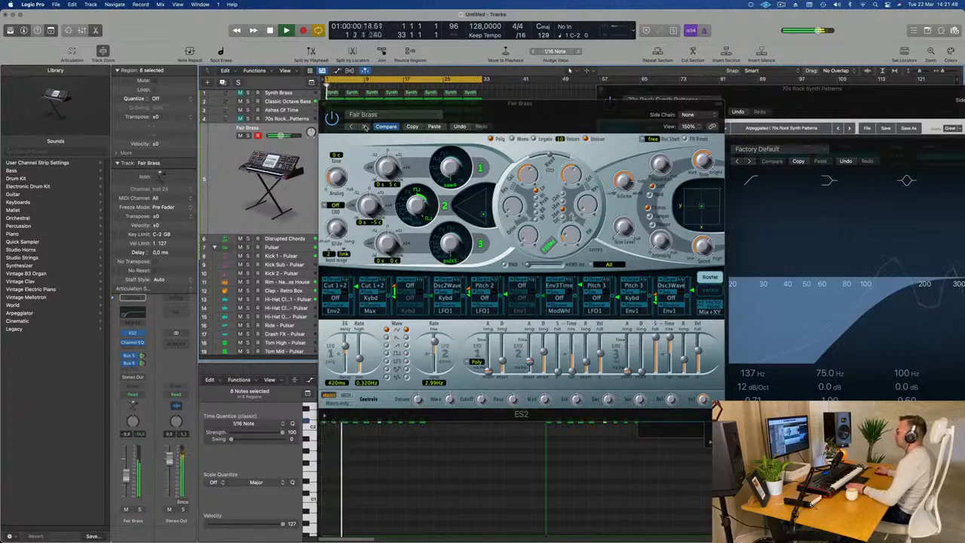
Step: Audition further ES2 presets during playback, from Octave Synth Brass through Acid Attack and Crunchy Trance to Dissonant Magic
{"action": "left_click", "coordinate": [363, 126]}
{"action": "left_click", "coordinate": [363, 126]}
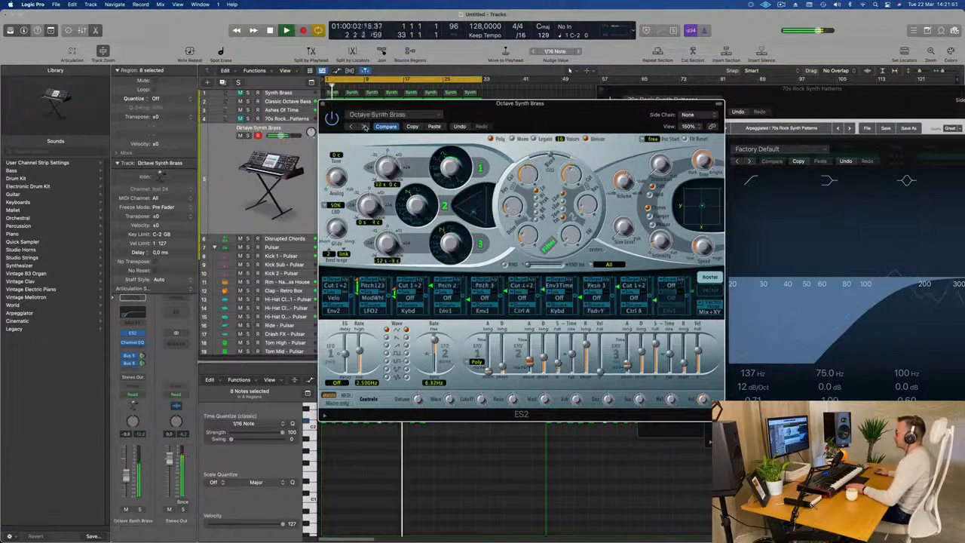
{"action": "left_click", "coordinate": [364, 126]}
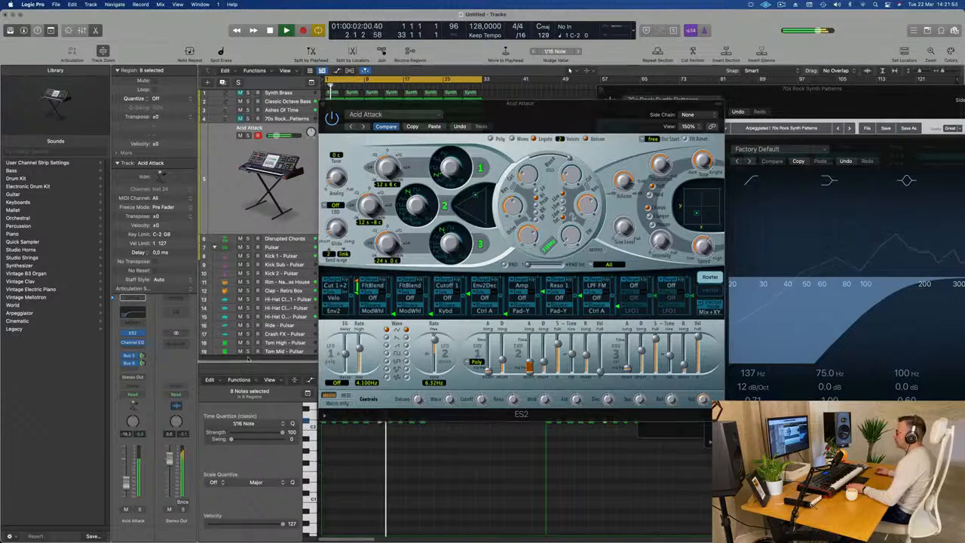
{"action": "left_click", "coordinate": [363, 126]}
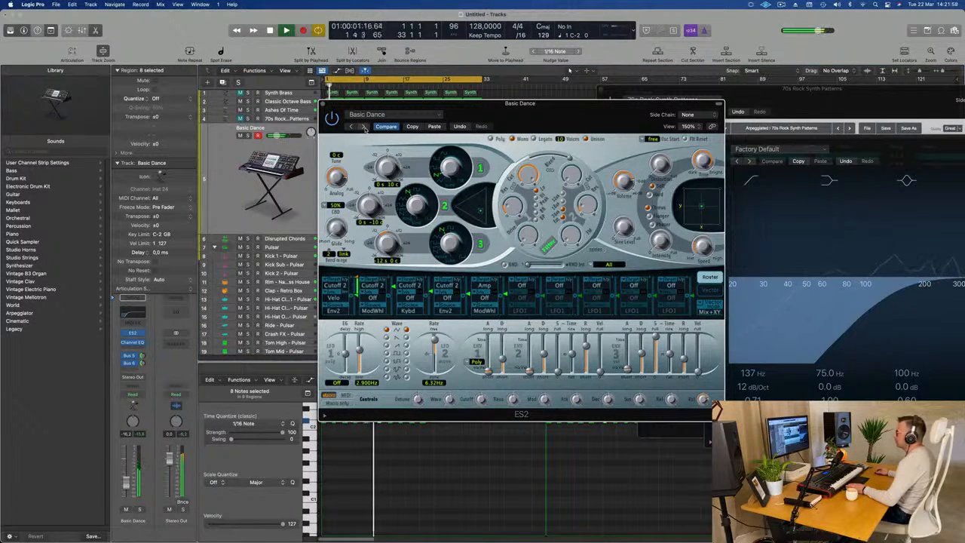
{"action": "left_click", "coordinate": [363, 125]}
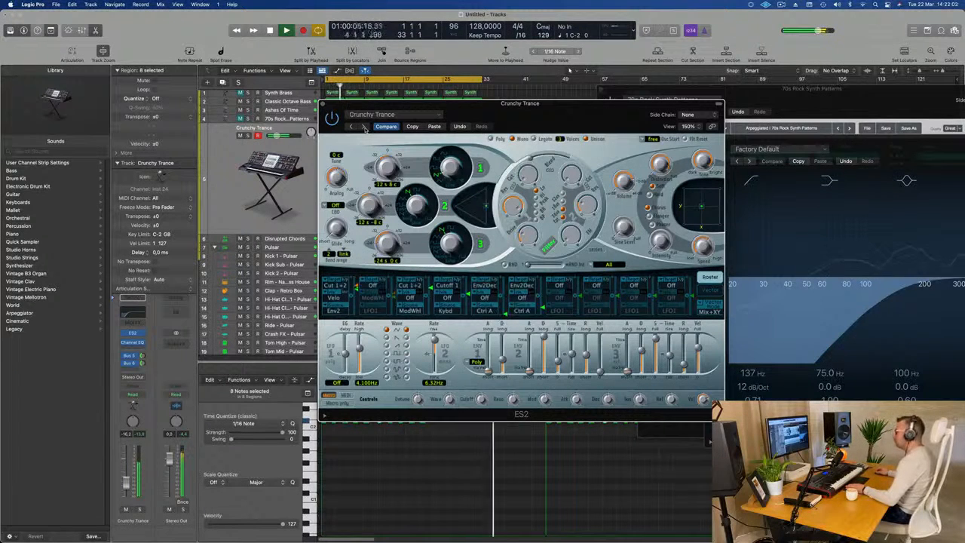
{"action": "left_click", "coordinate": [364, 126]}
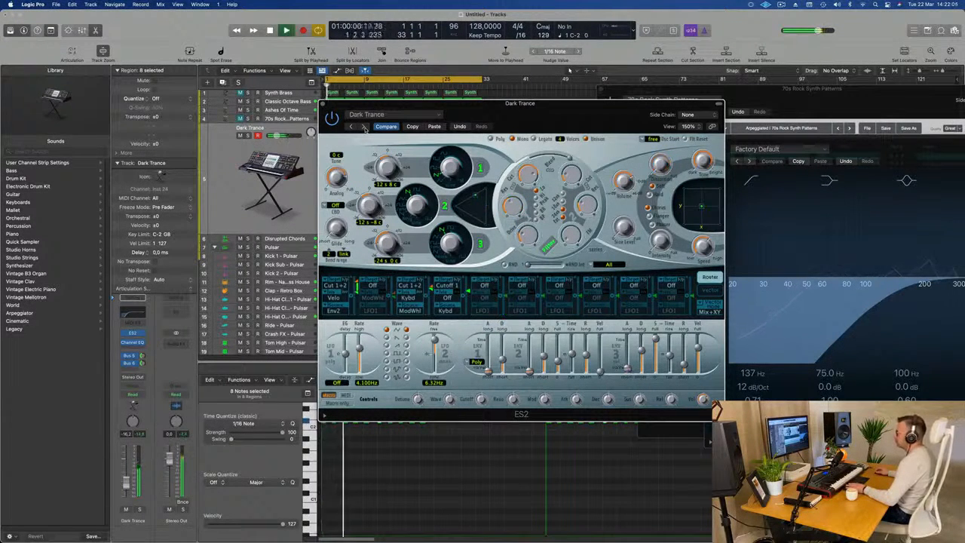
{"action": "left_click", "coordinate": [364, 126]}
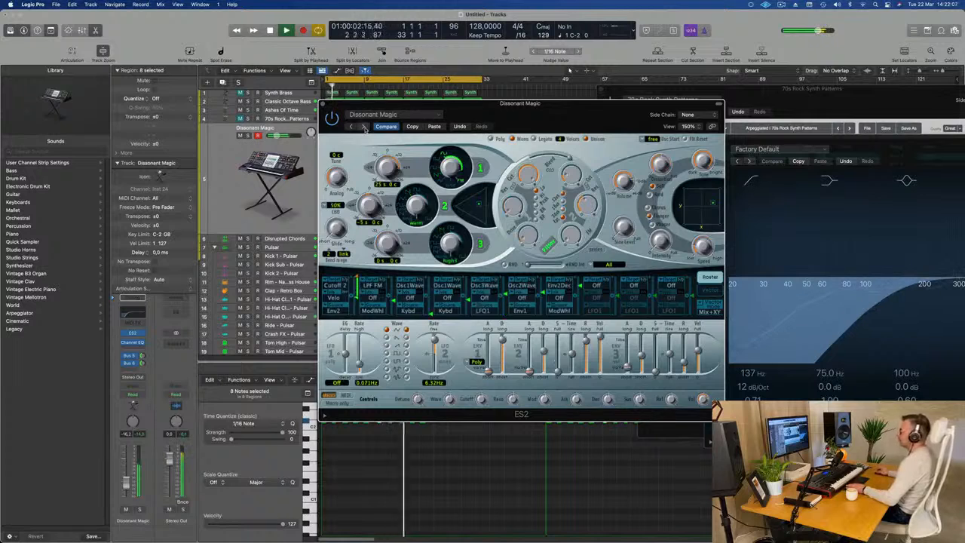
Step: Audition the ES2 presets after Dissonant Magic, through Fat Analog, FM Distorted, Fuzzy Guy and Iron Wheel, and settle on Short Tone
{"action": "left_click", "coordinate": [363, 126]}
{"action": "left_click", "coordinate": [363, 126]}
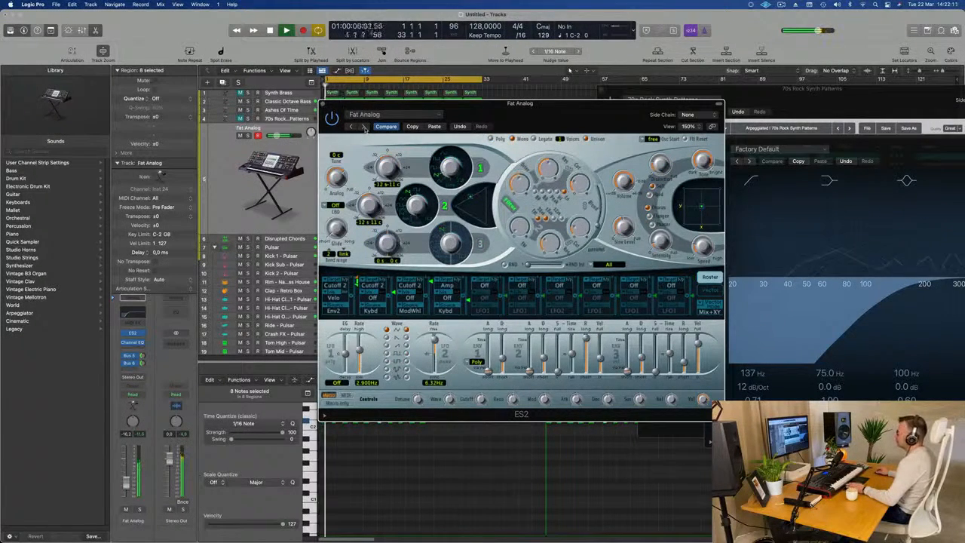
{"action": "left_click", "coordinate": [365, 127]}
{"action": "left_click", "coordinate": [364, 127]}
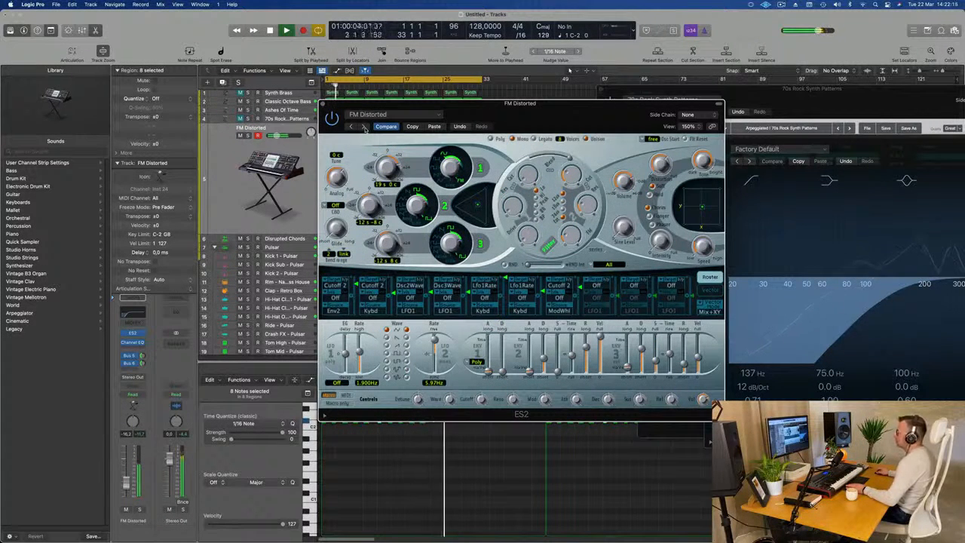
{"action": "left_click", "coordinate": [365, 127]}
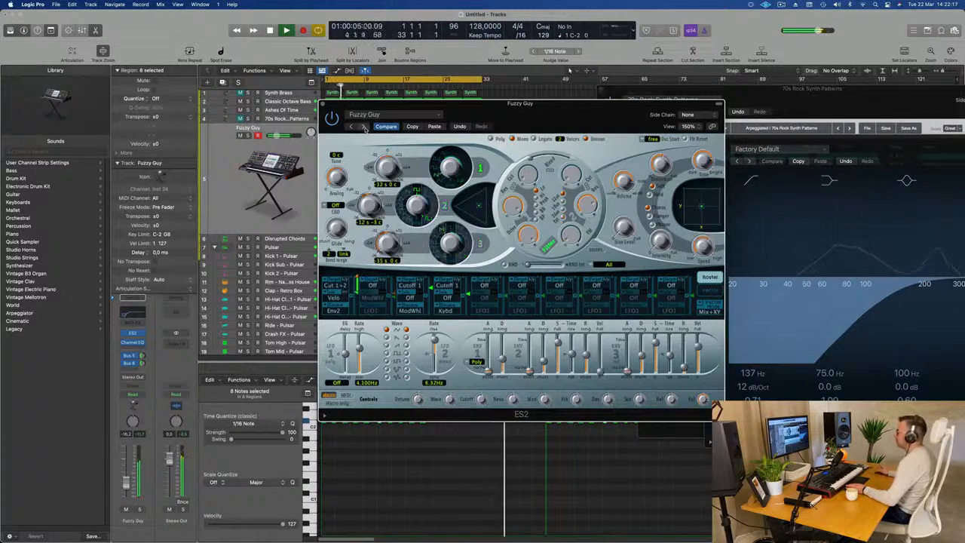
{"action": "left_click", "coordinate": [365, 127]}
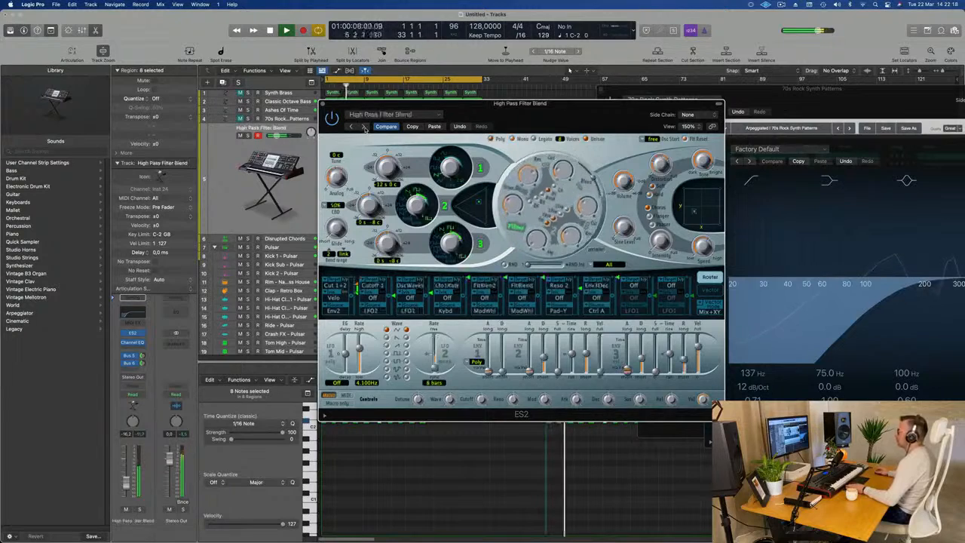
{"action": "left_click", "coordinate": [364, 127]}
{"action": "left_click", "coordinate": [364, 128]}
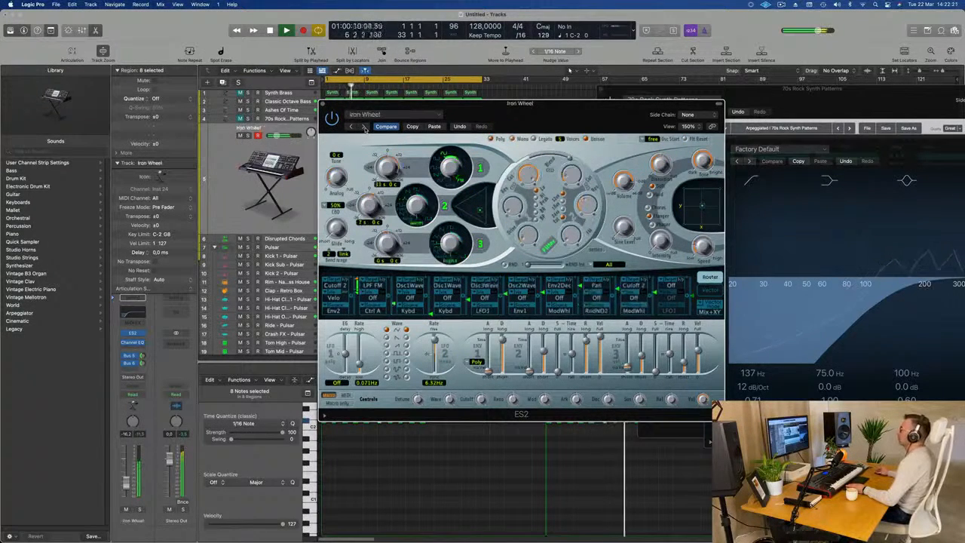
{"action": "left_click", "coordinate": [364, 128]}
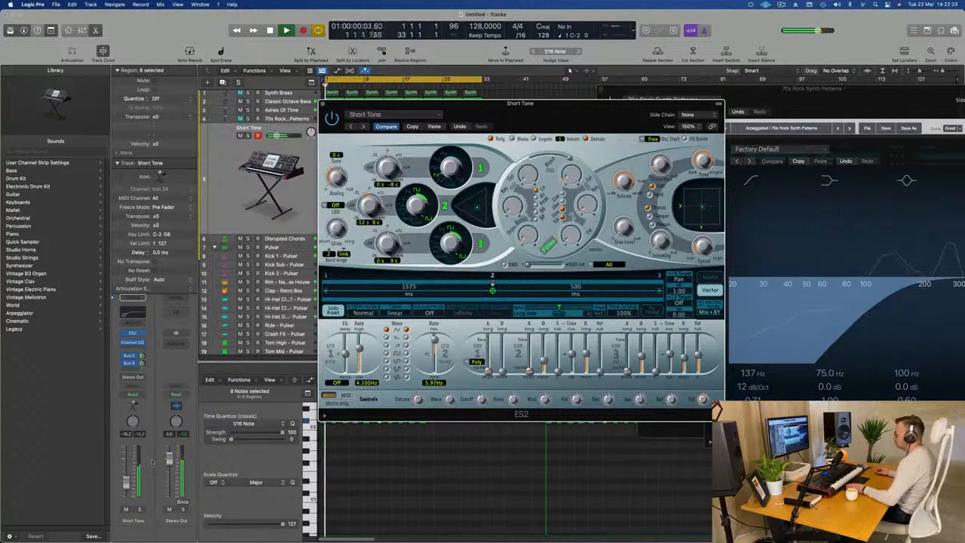
Step: Set the Short Tone track's volume to about -14.6 dB, adjust its Bus 6 send, and close the ES2 window
{"action": "left_click", "coordinate": [264, 181]}
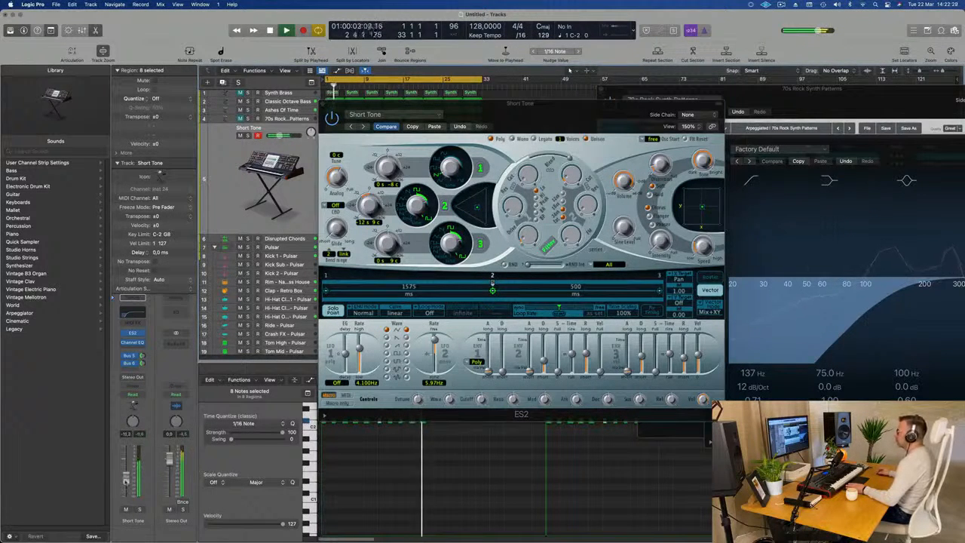
{"action": "left_click", "coordinate": [131, 364]}
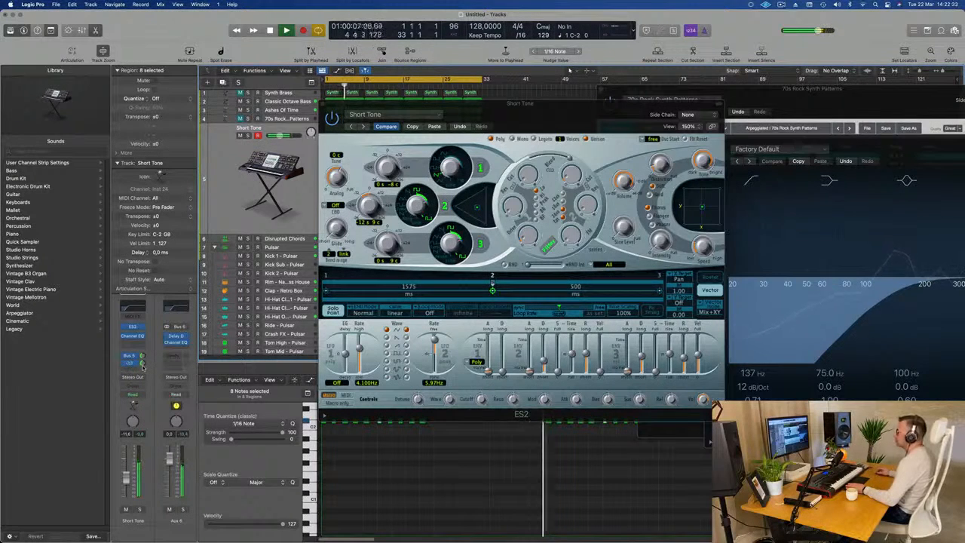
{"action": "left_click_drag", "start_coordinate": [545, 119], "coordinate": [571, 115]}
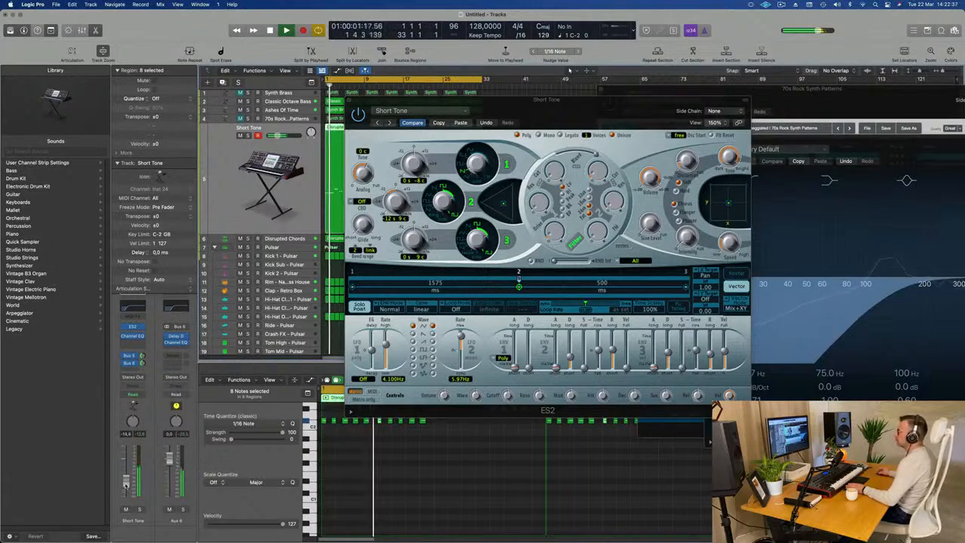
{"action": "left_click_drag", "start_coordinate": [585, 107], "coordinate": [558, 132]}
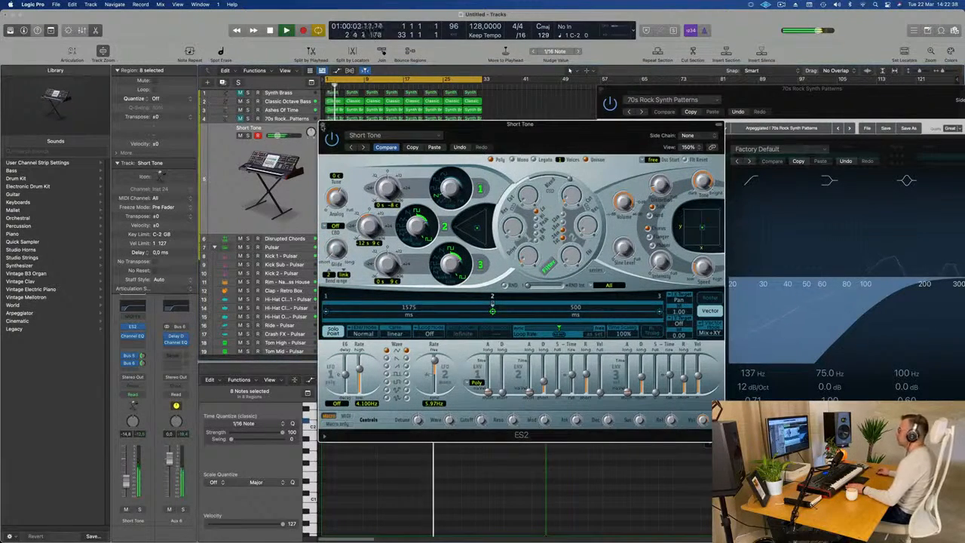
{"action": "left_click", "coordinate": [322, 125]}
{"action": "left_click", "coordinate": [535, 196]}
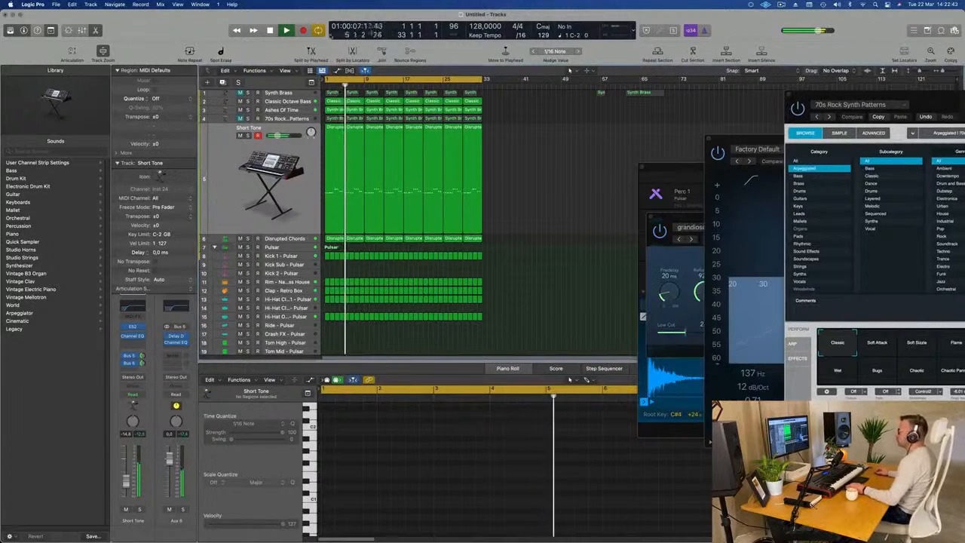
Step: Show the secondary ruler above the arrangement and restart playback from the beginning
{"action": "left_click", "coordinate": [285, 70]}
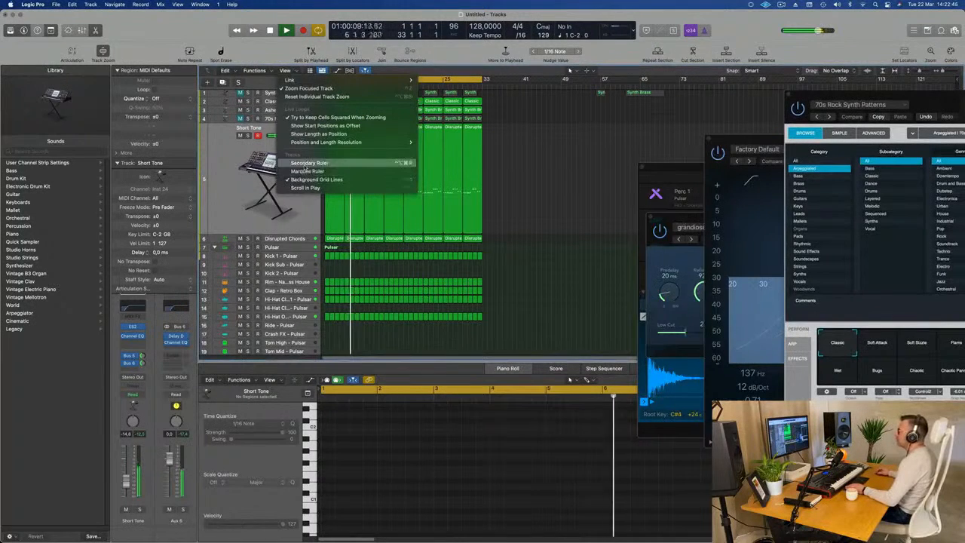
{"action": "left_click", "coordinate": [301, 163]}
{"action": "key", "text": "Return"}
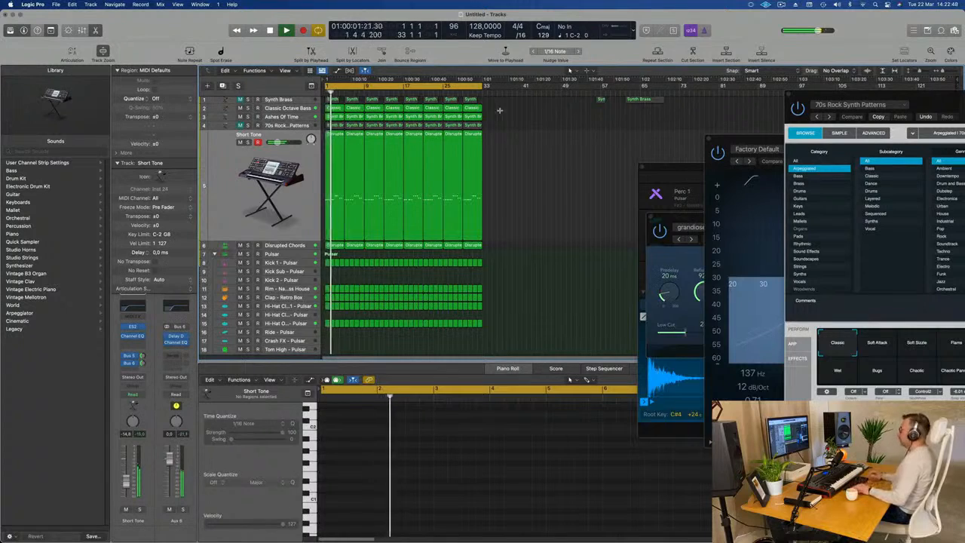
Step: Repeat all regions once, extend the cycle range to bar 65, and move the drum sampler window off the arrangement
{"action": "key", "text": "super+a"}
{"action": "key", "text": "super+r"}
{"action": "key", "text": "Return"}
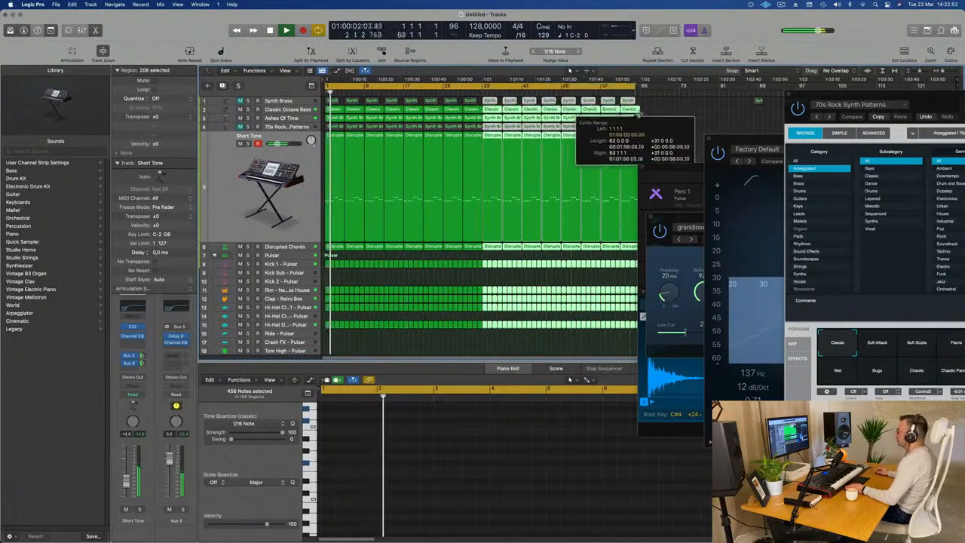
{"action": "key", "text": "Return"}
{"action": "left_click_drag", "start_coordinate": [680, 173], "coordinate": [831, 150]}
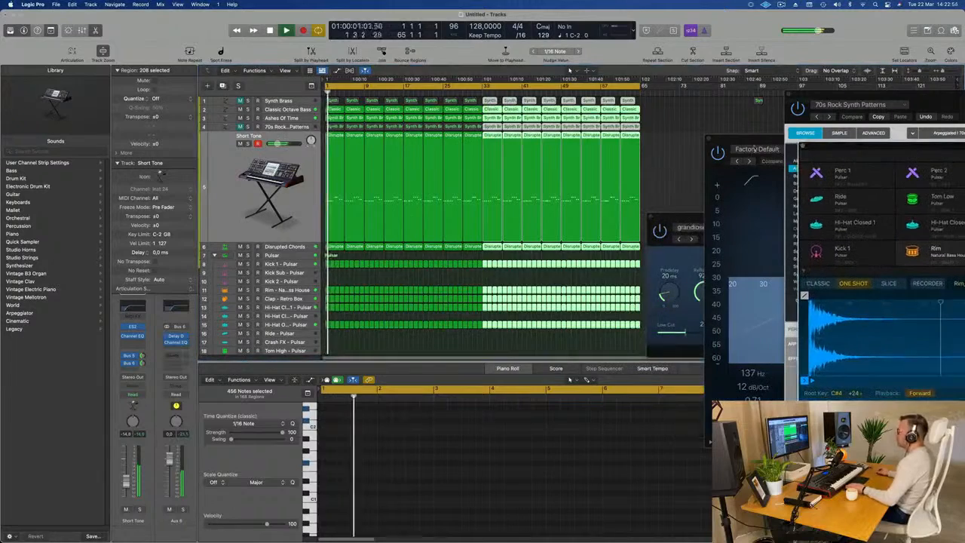
Step: Compare the mix with and without the Disrupted Chords track, and leave that track muted
{"action": "left_click", "coordinate": [290, 247]}
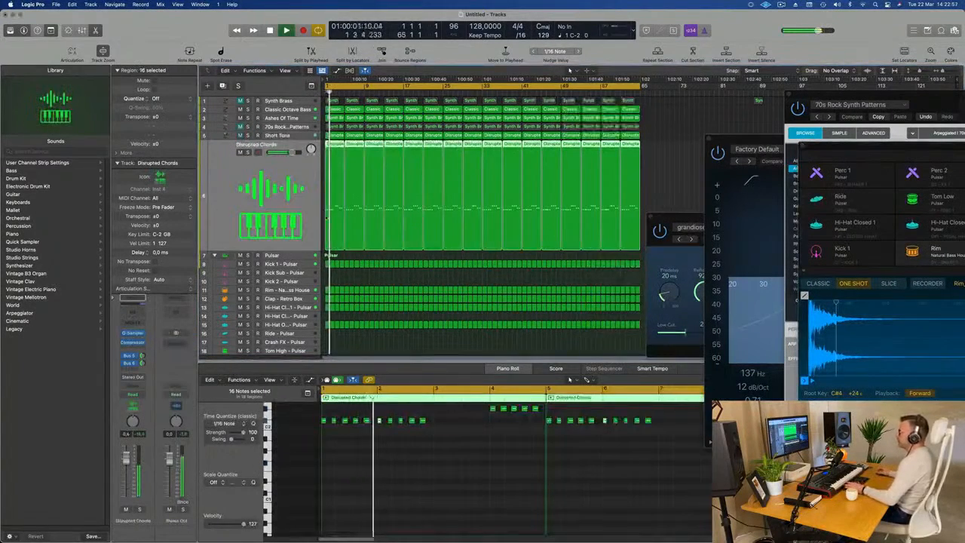
{"action": "left_click", "coordinate": [240, 152]}
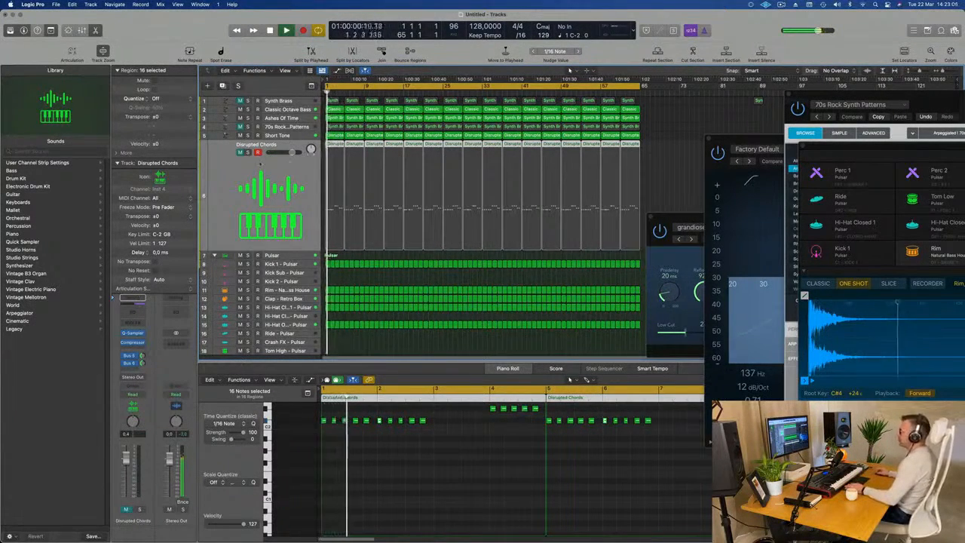
{"action": "left_click", "coordinate": [239, 152]}
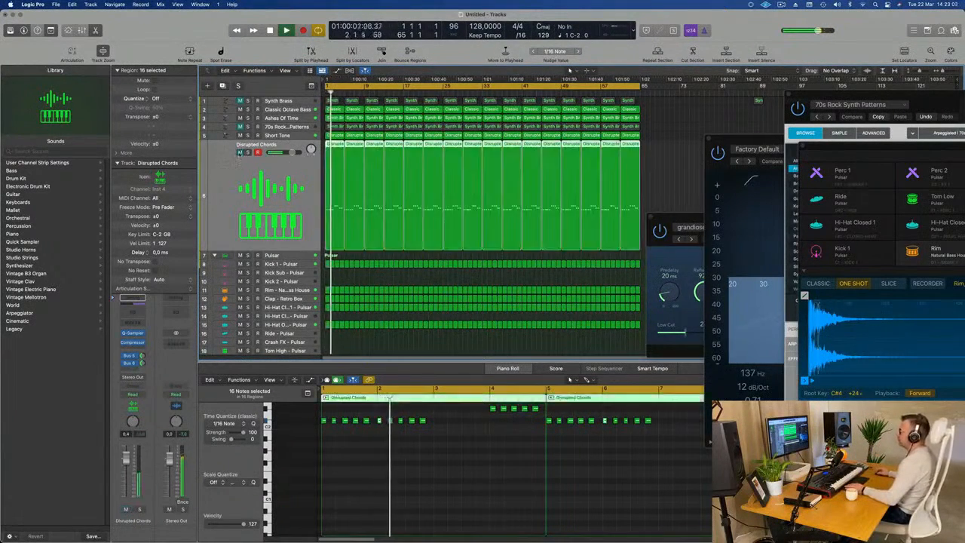
{"action": "left_click", "coordinate": [240, 152]}
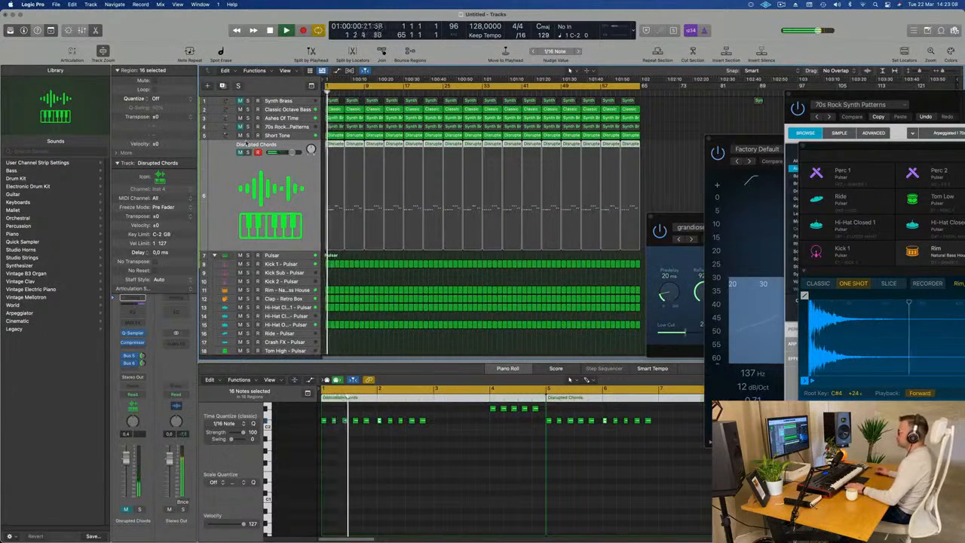
Step: Check the Short Tone track during playback, restart from the beginning, and unmute the 70s Rock Synth Patterns track
{"action": "left_click", "coordinate": [294, 137]}
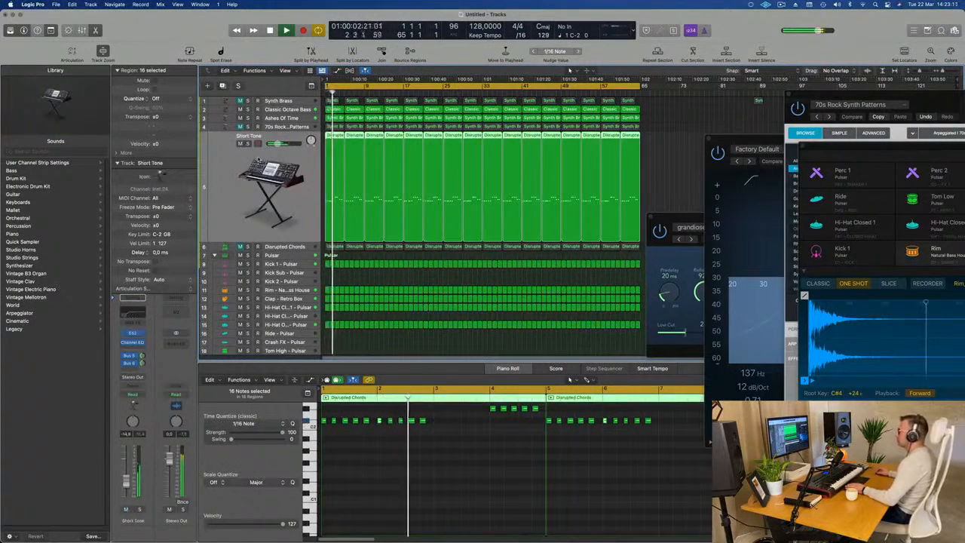
{"action": "left_click", "coordinate": [257, 128]}
{"action": "key", "text": "Return"}
{"action": "left_click", "coordinate": [240, 135]}
Step: Lower the low-cut frequency in the Ashes Of Time track's Channel EQ, and close the EQ window
{"action": "left_click", "coordinate": [293, 119]}
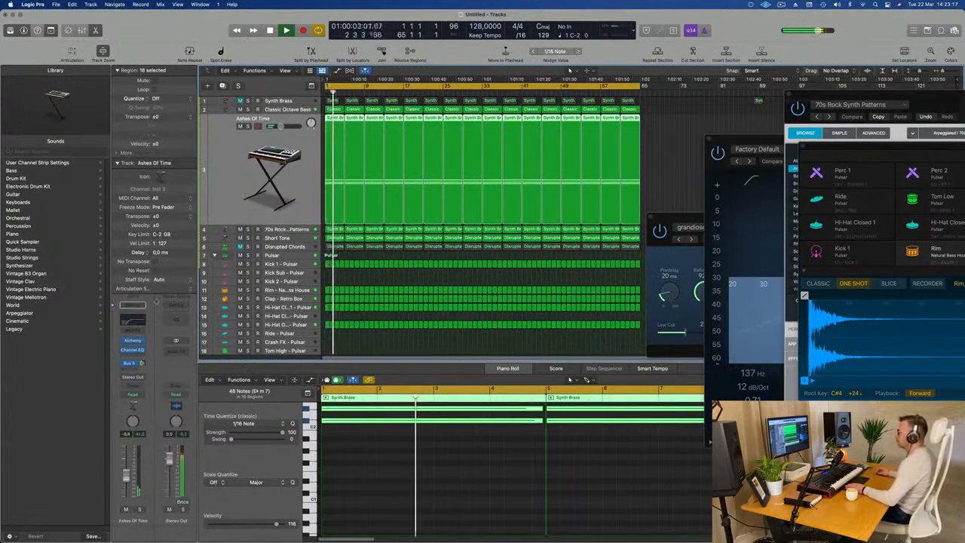
{"action": "left_click", "coordinate": [129, 323]}
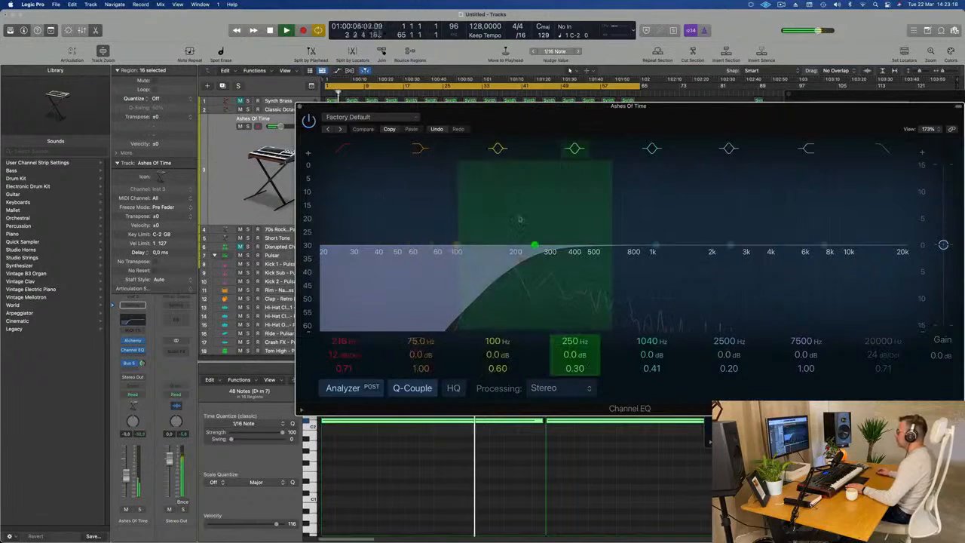
{"action": "left_click_drag", "start_coordinate": [524, 257], "coordinate": [502, 251]}
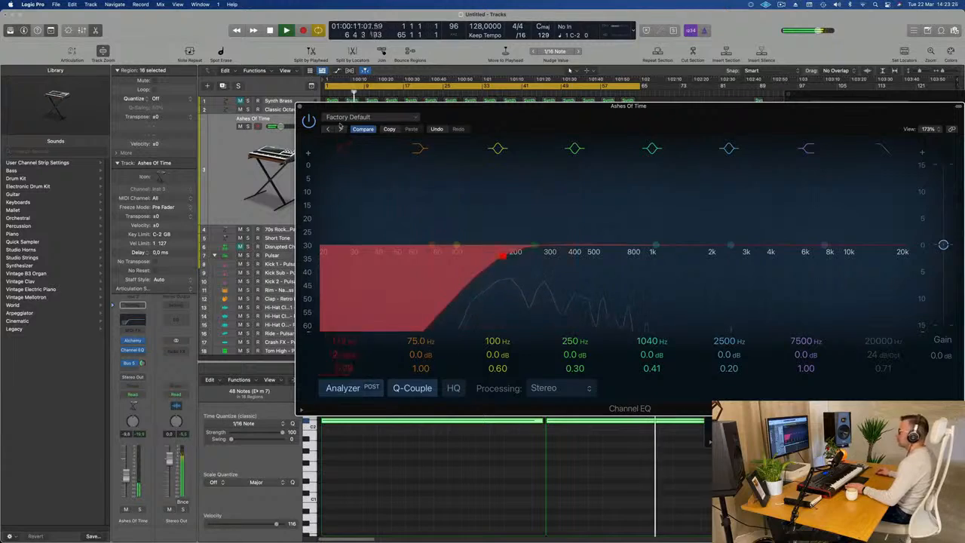
{"action": "left_click", "coordinate": [300, 107]}
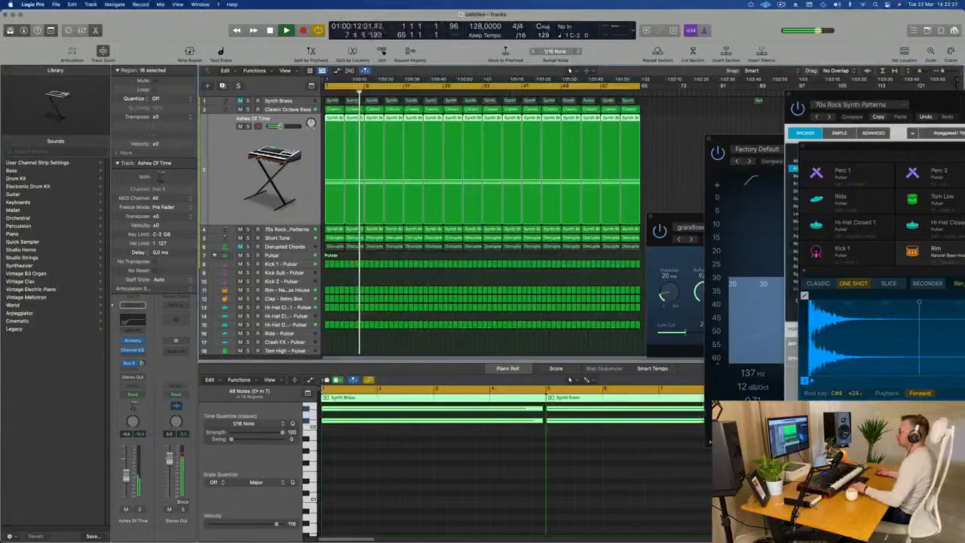
Step: Unmute the Synth Brass track and audition it with the other parts from the start of the loop
{"action": "left_click", "coordinate": [285, 110]}
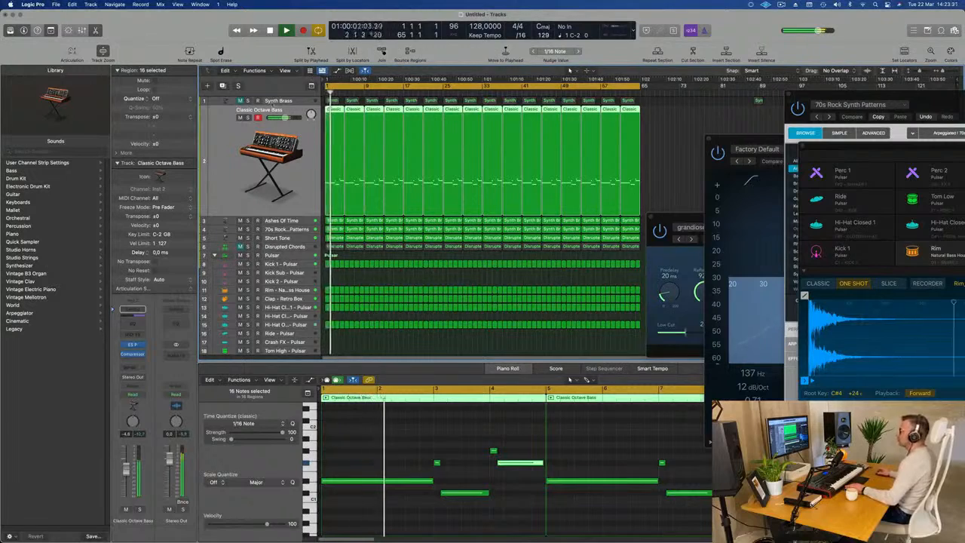
{"action": "left_click", "coordinate": [292, 101]}
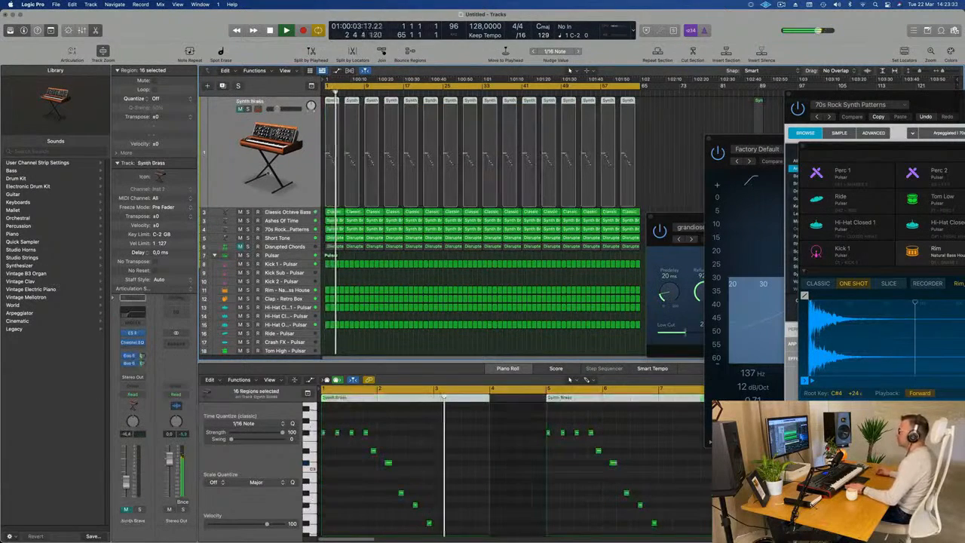
{"action": "key", "text": "Return"}
{"action": "key", "text": "m"}
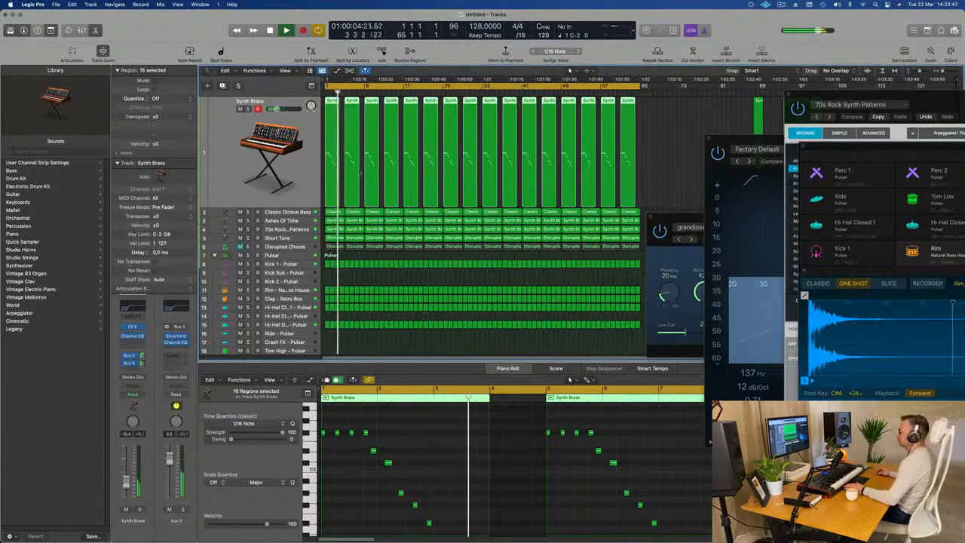
{"action": "key", "text": "super+Right"}
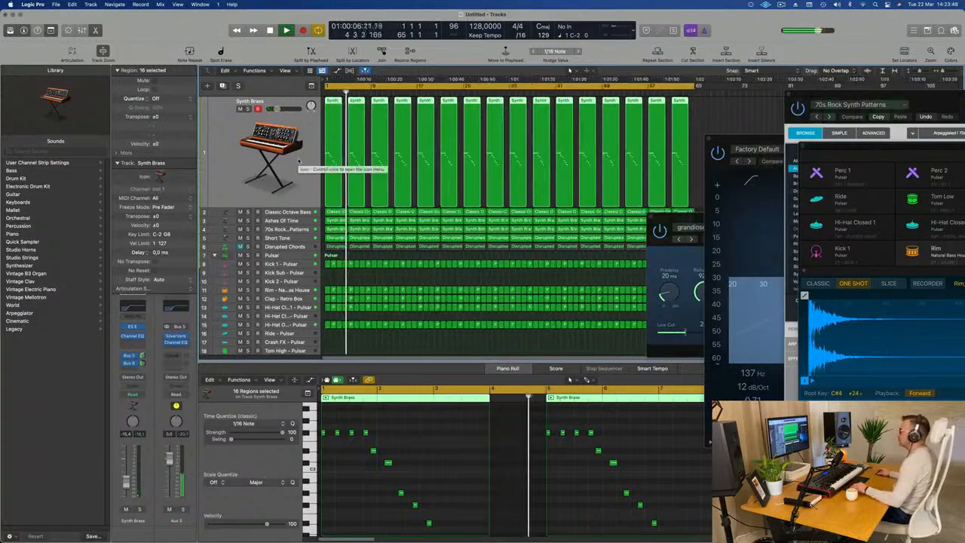
{"action": "key", "text": "super+Left"}
{"action": "key", "text": "space"}
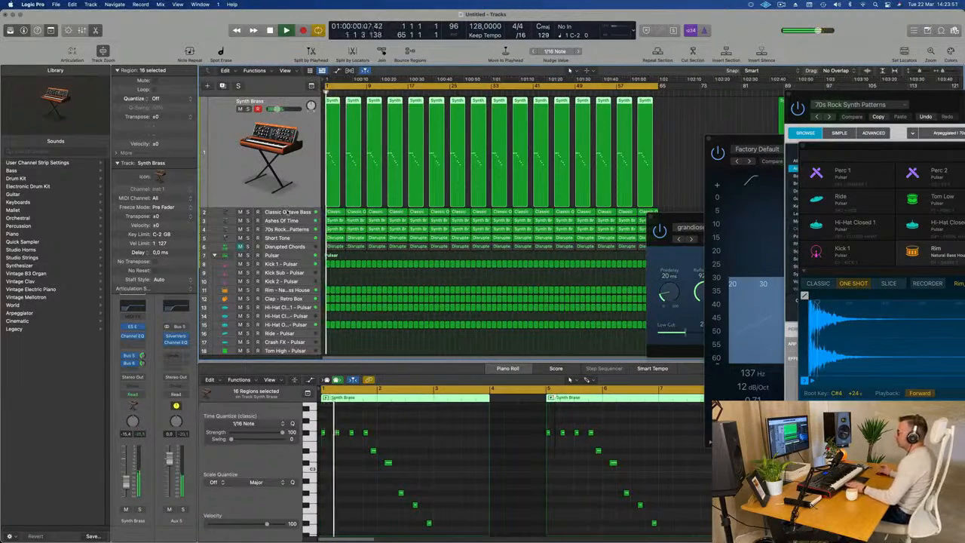
Step: Route the Classic Octave Bass track's output to Bus 4 (Aux 4)
{"action": "left_click", "coordinate": [284, 213]}
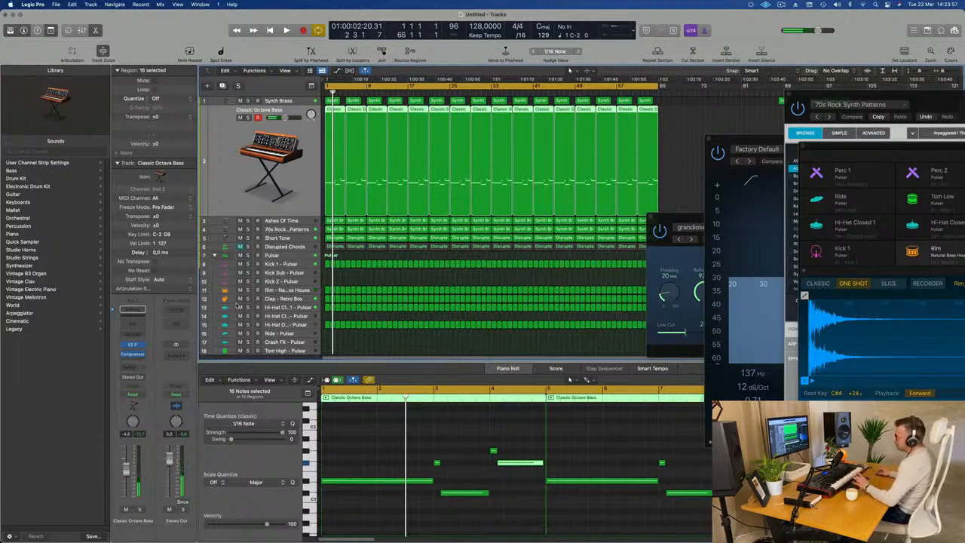
{"action": "left_click", "coordinate": [141, 395]}
{"action": "left_click", "coordinate": [140, 378]}
{"action": "left_click", "coordinate": [140, 377]}
{"action": "mouse_move", "coordinate": [138, 404]}
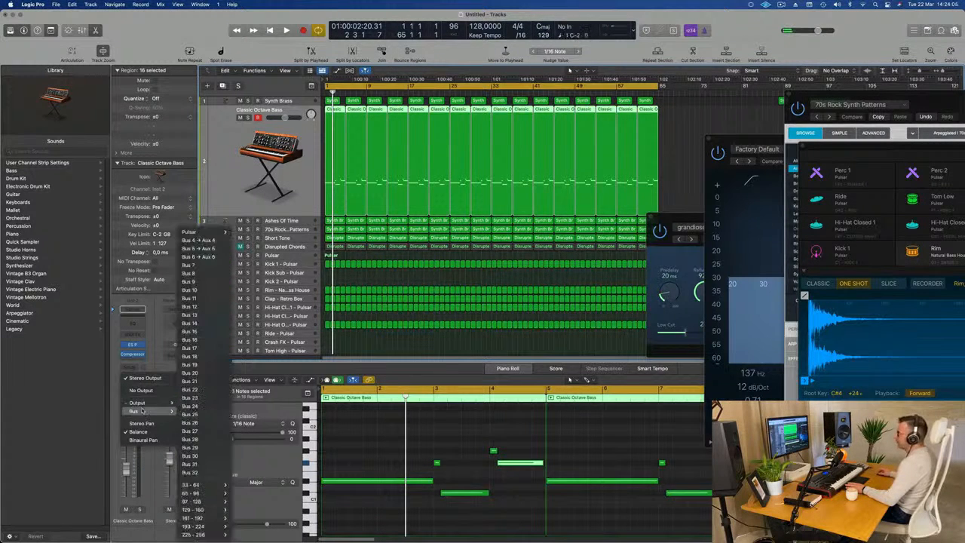
{"action": "left_click", "coordinate": [219, 241]}
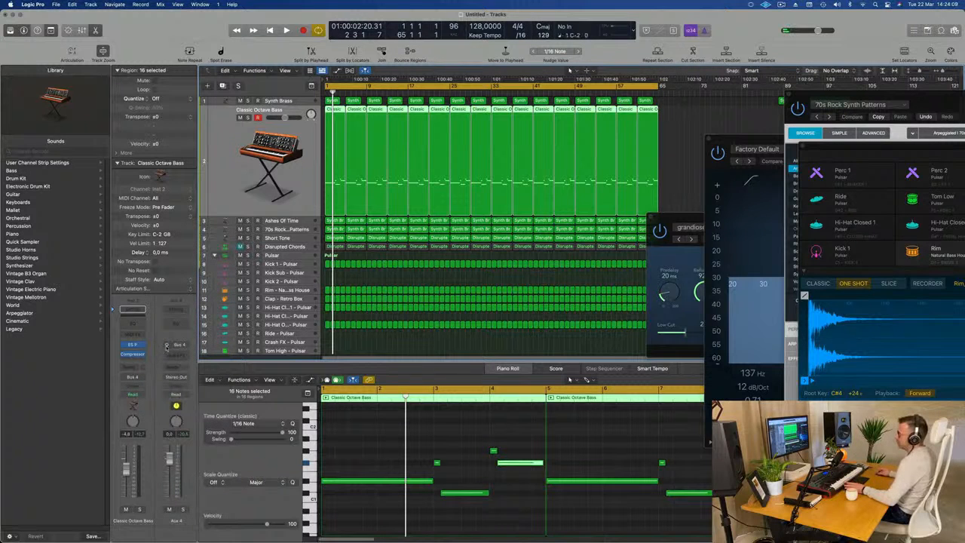
Step: Play the loop with Aux 4 soloed to check the bass routing, clear all solos, and restart from the beginning
{"action": "key", "text": "space"}
{"action": "key", "text": "space"}
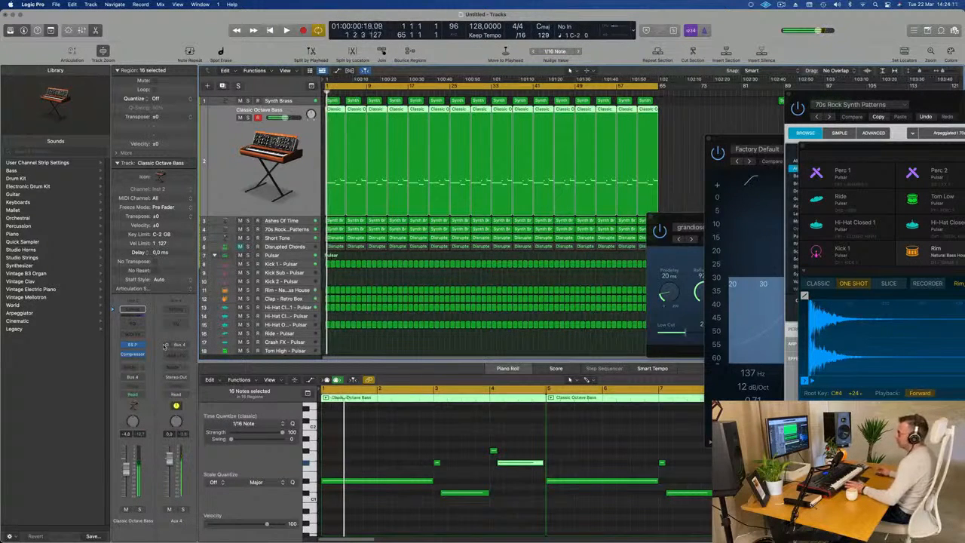
{"action": "key", "text": "space"}
{"action": "left_click", "coordinate": [182, 509]}
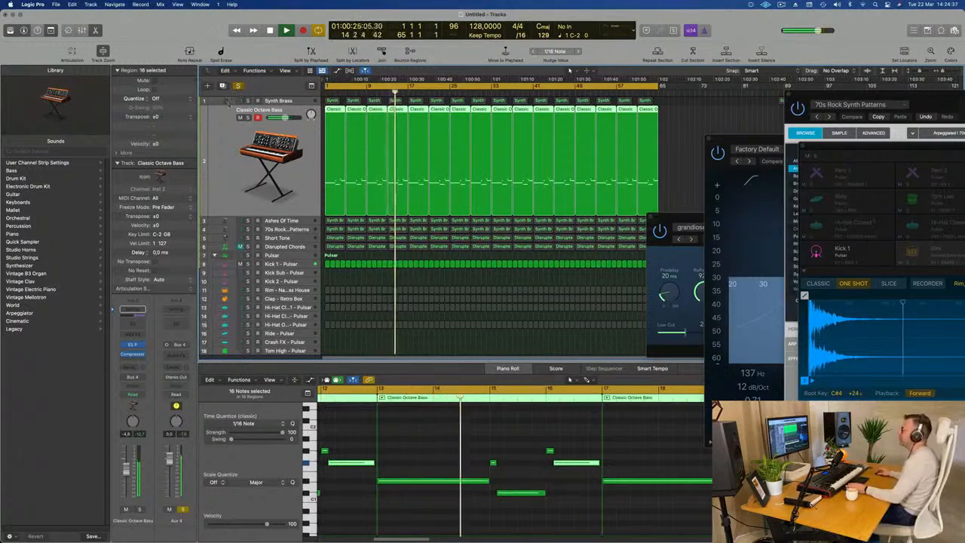
{"action": "left_click", "coordinate": [237, 86]}
{"action": "key", "text": "Return"}
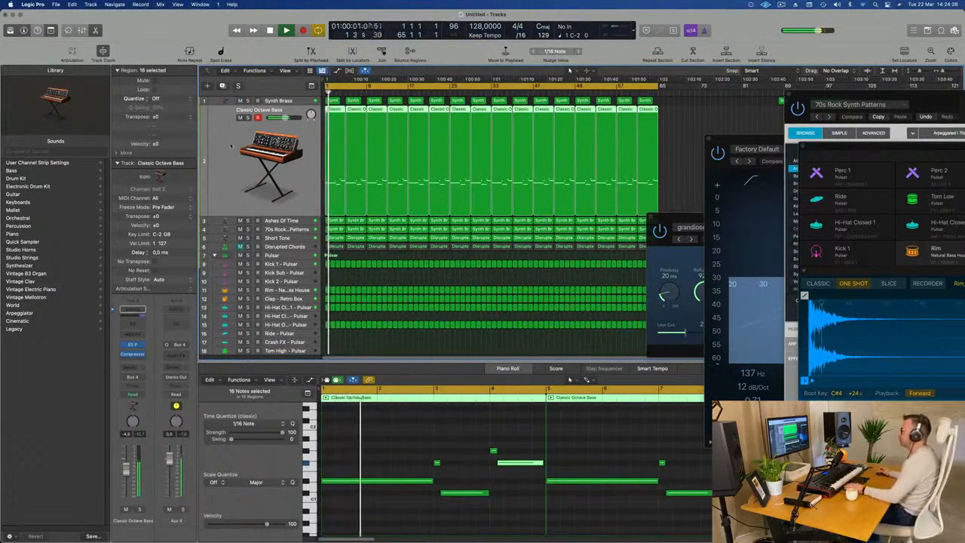